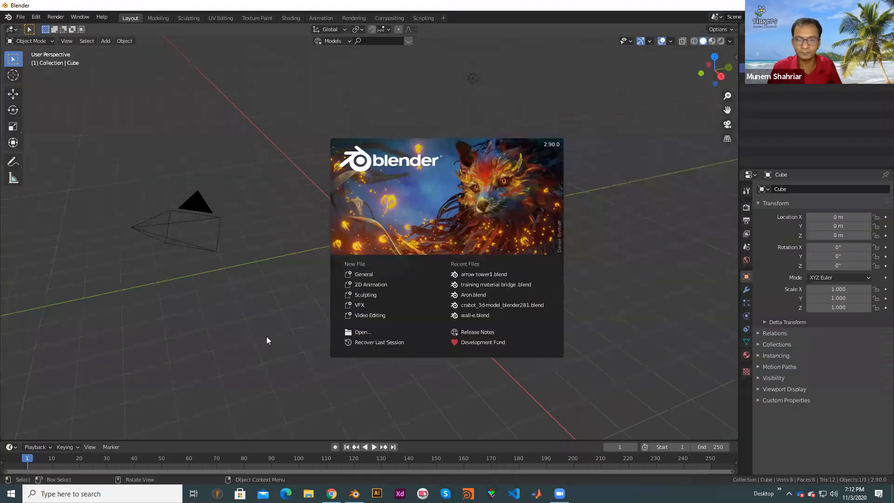
- Dismiss the splash screen and delete the default camera and light from the scene
click(266, 337)
middle_drag(389, 330, 565, 284)
middle_drag(523, 319, 433, 295)
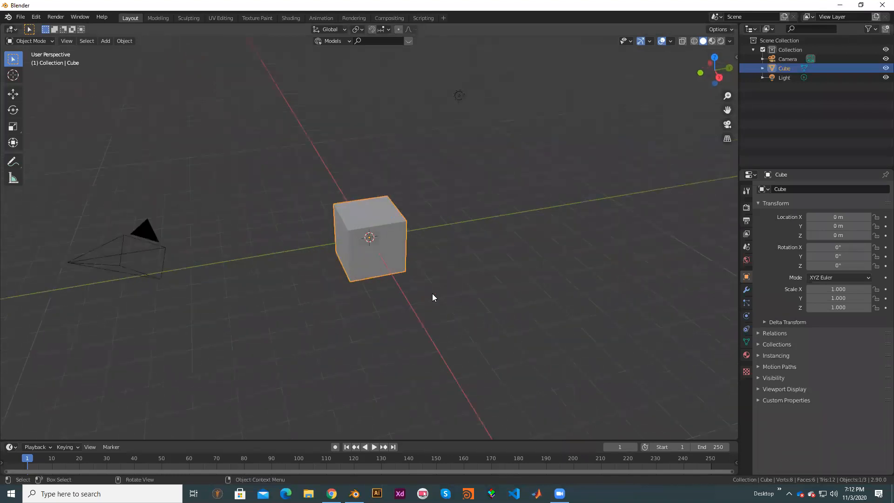
middle_drag(523, 299, 255, 205)
click(255, 205)
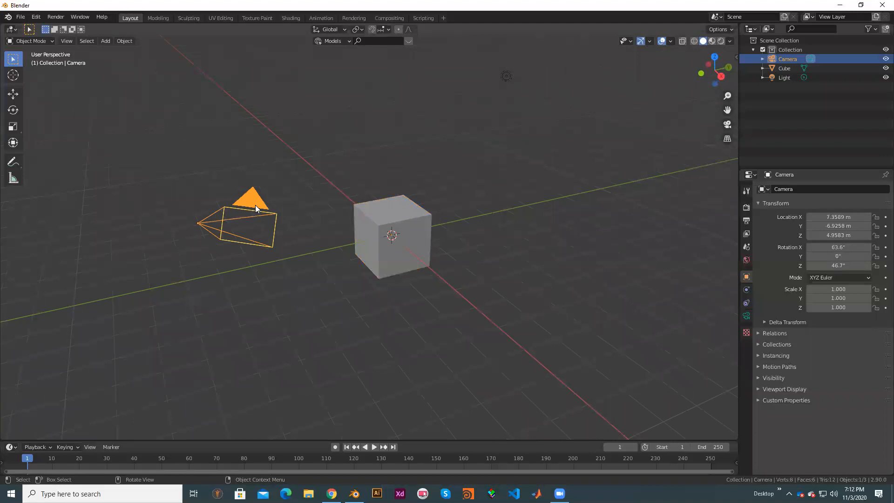
key(Delete)
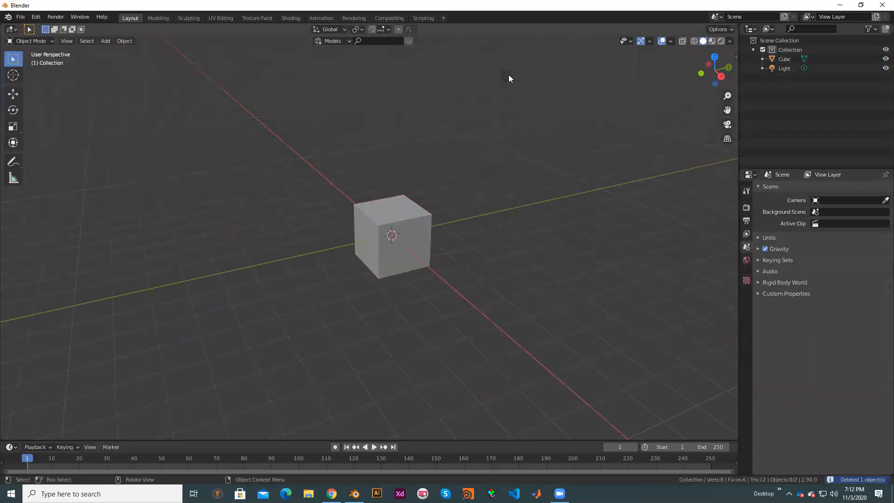
click(507, 75)
key(Delete)
- Enter Edit Mode on the cube and bevel the front edge of its top face with a single segment
scroll(575, 280, up, 4)
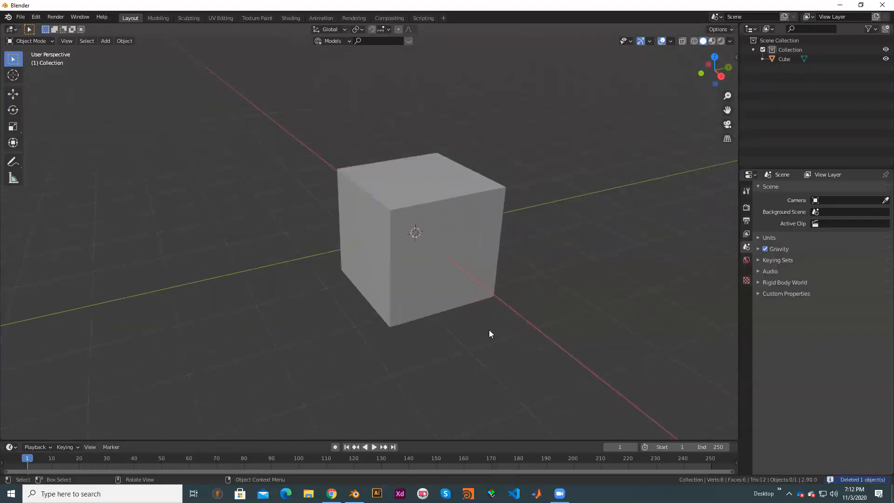
middle_drag(553, 317, 412, 306)
scroll(429, 270, up, 2)
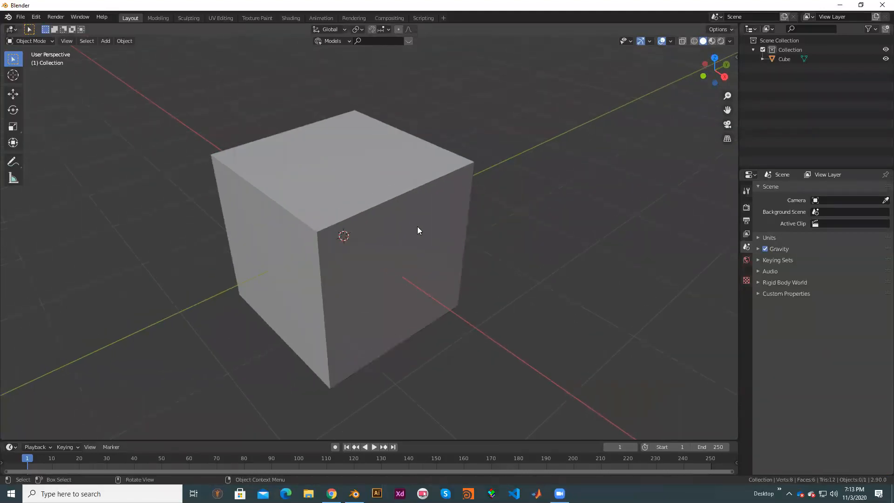
click(419, 224)
key(Tab)
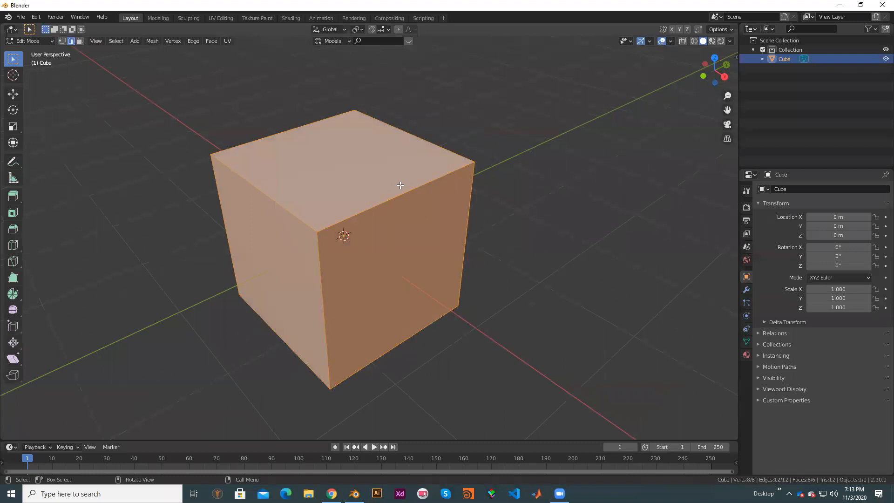
click(419, 188)
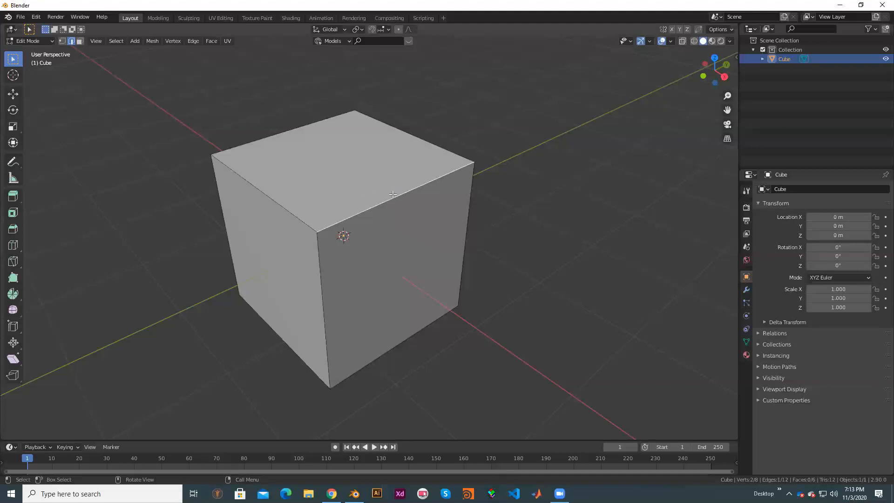
right_click(415, 183)
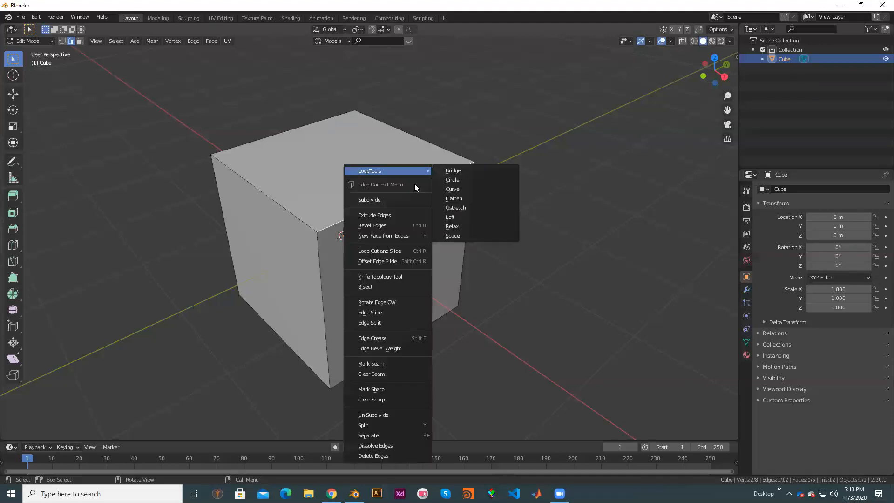
click(381, 226)
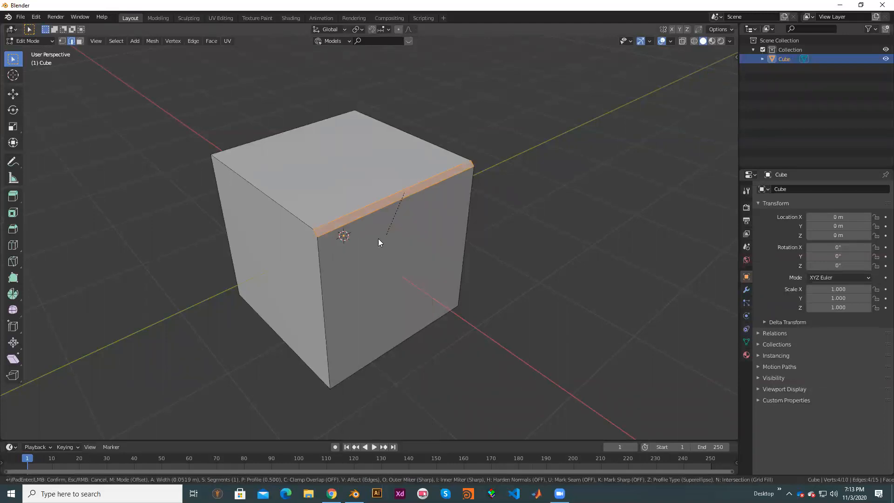
click(364, 244)
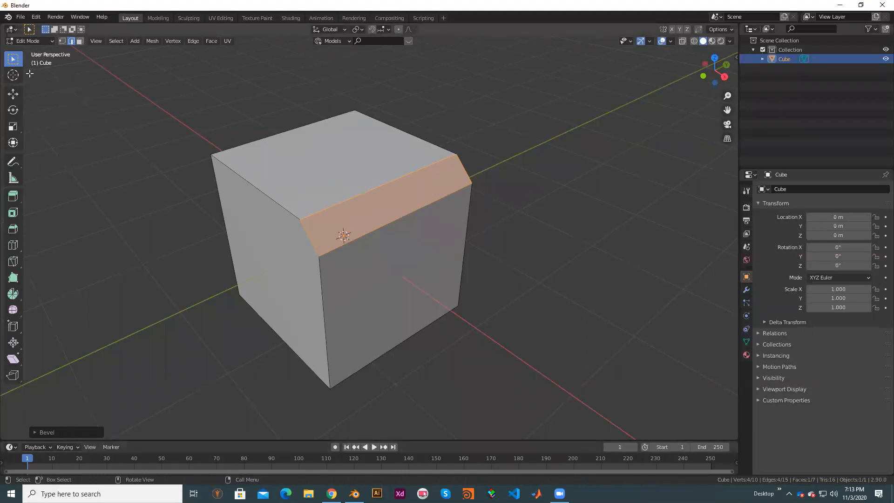
- Draw a curved annotation arrow beside the cube, pointing down toward the Bevel settings
click(13, 164)
mouse_move(206, 344)
mouse_down()
mouse_move(84, 369)
mouse_move(87, 413)
mouse_move(97, 397)
mouse_up()
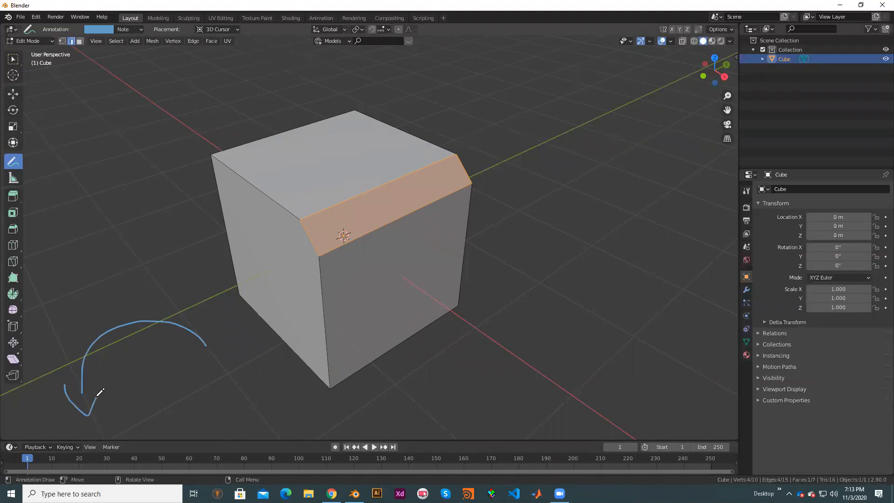
key(Tab)
key(Tab)
- Bevel the lower edge of the cube's slanted bevel face
click(13, 94)
click(376, 228)
right_click(375, 229)
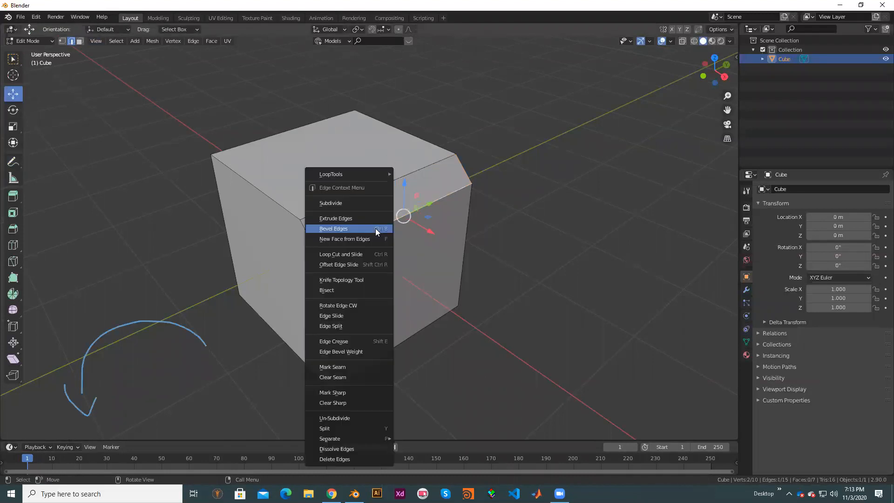
click(376, 229)
click(390, 265)
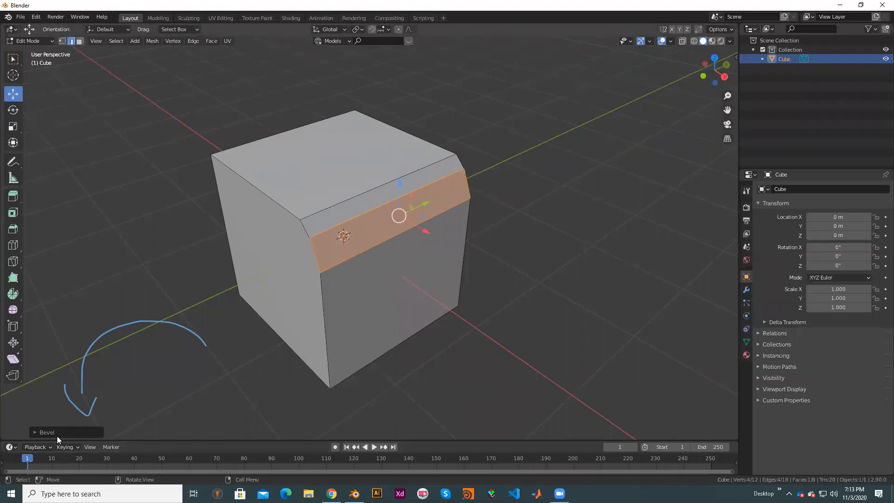
- Set the second bevel's width to 0.162 m with 9 segments, and return to Object Mode
click(39, 433)
drag(119, 287, 93, 288)
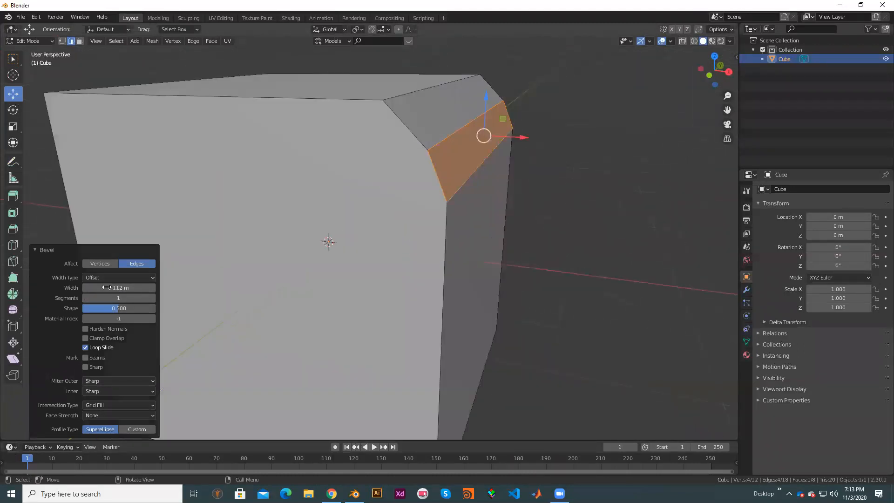
drag(113, 287, 142, 298)
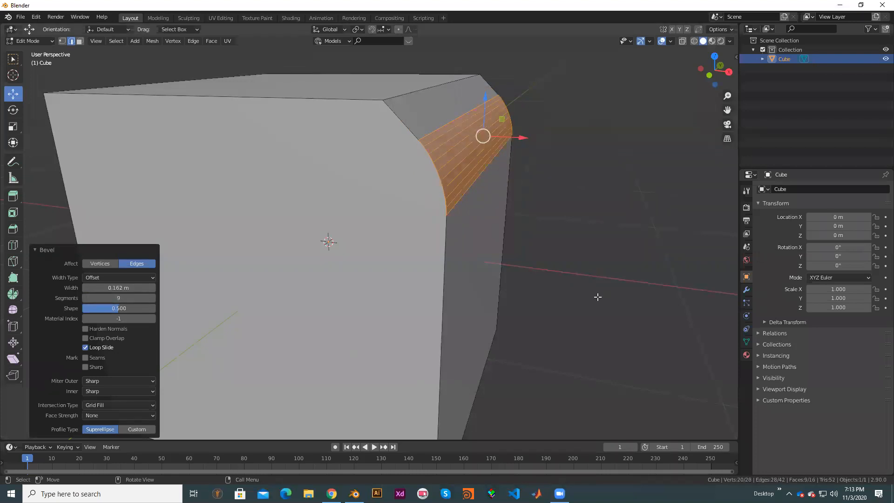
key(Tab)
scroll(534, 335, down, 6)
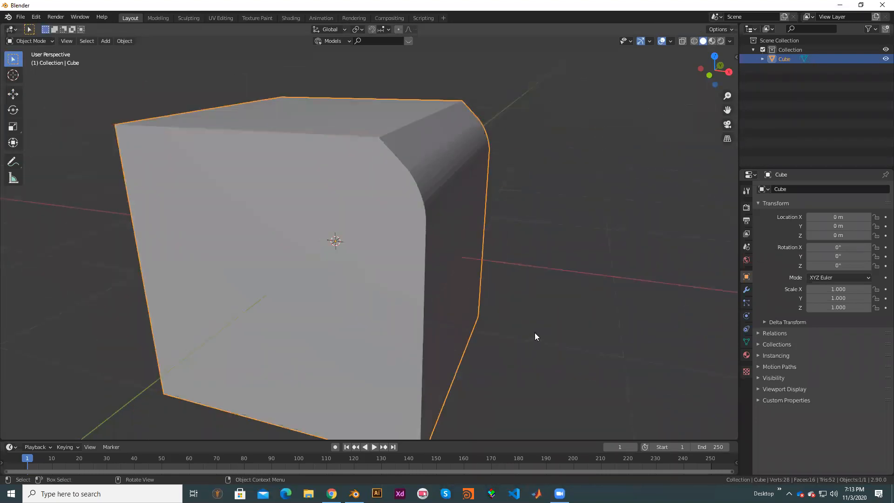
- Erase the arrow annotation beside the cube and switch back to the Move tool
mouse_move(545, 335)
middle_down()
mouse_move(526, 367)
mouse_move(383, 321)
mouse_move(366, 355)
mouse_move(427, 342)
mouse_move(232, 280)
mouse_move(11, 133)
middle_up()
mouse_move(10, 161)
mouse_down()
mouse_move(55, 190)
mouse_move(73, 226)
mouse_up()
mouse_move(179, 342)
mouse_down()
mouse_move(205, 305)
mouse_move(258, 283)
mouse_move(217, 288)
mouse_up()
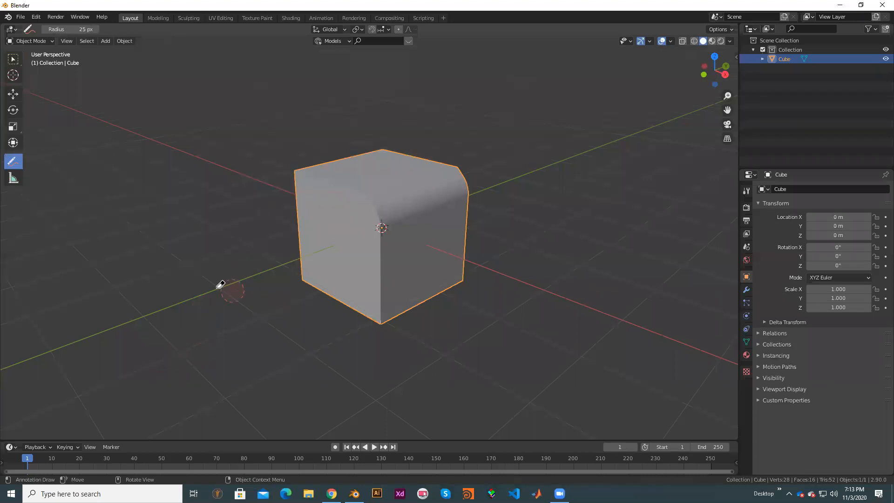
click(12, 95)
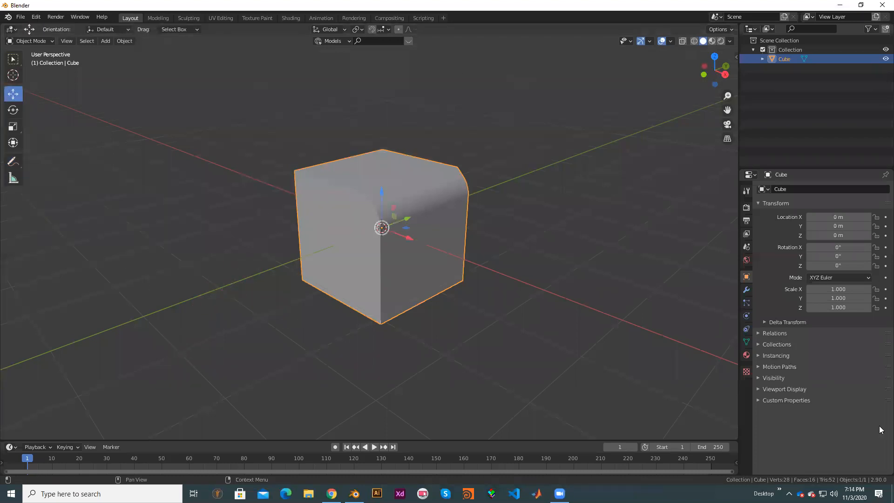
- Delete the beveled cube and add a new 2 m cube at the world origin
middle_drag(475, 241, 457, 230)
click(458, 229)
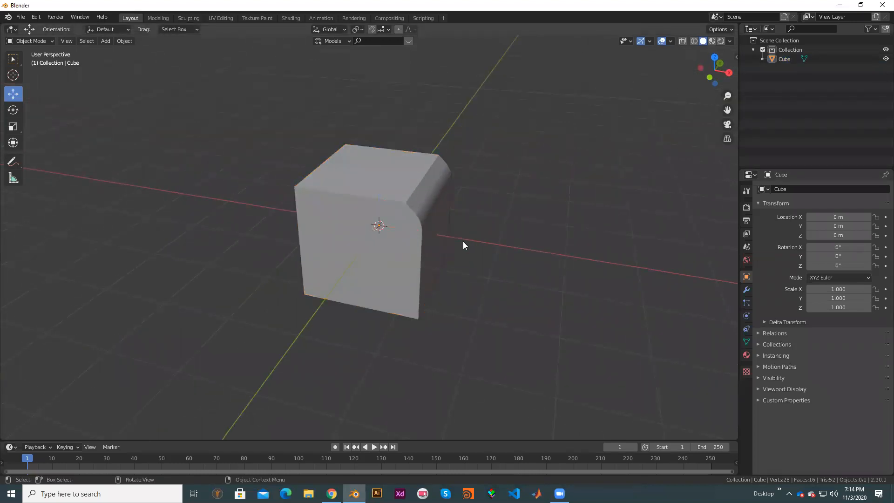
click(426, 222)
key(Delete)
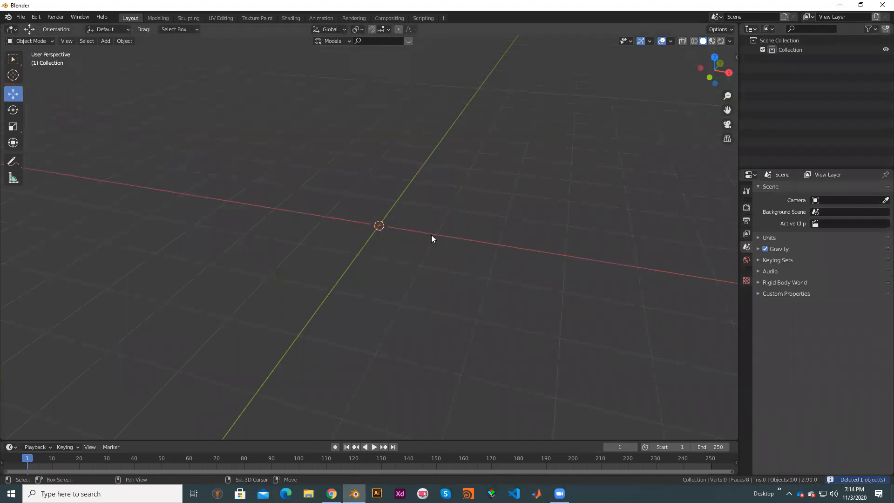
key(shift+a)
click(473, 246)
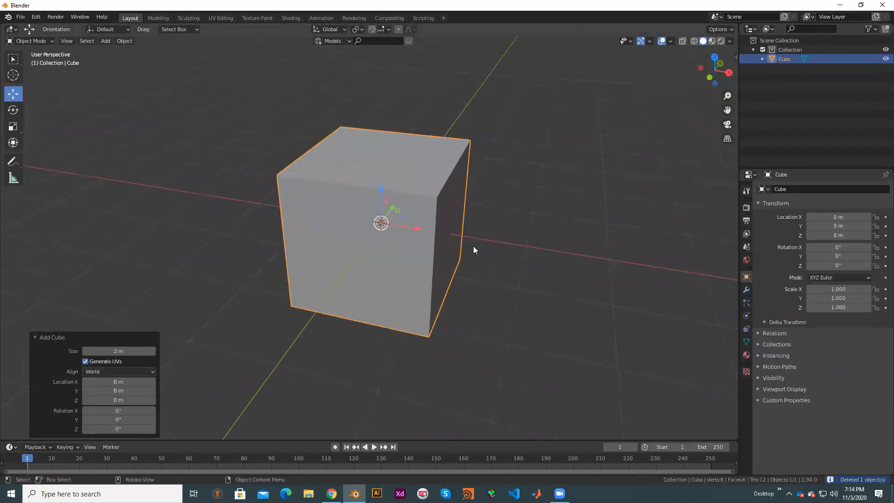
scroll(473, 249, up, 1)
click(551, 240)
middle_drag(603, 269, 136, 133)
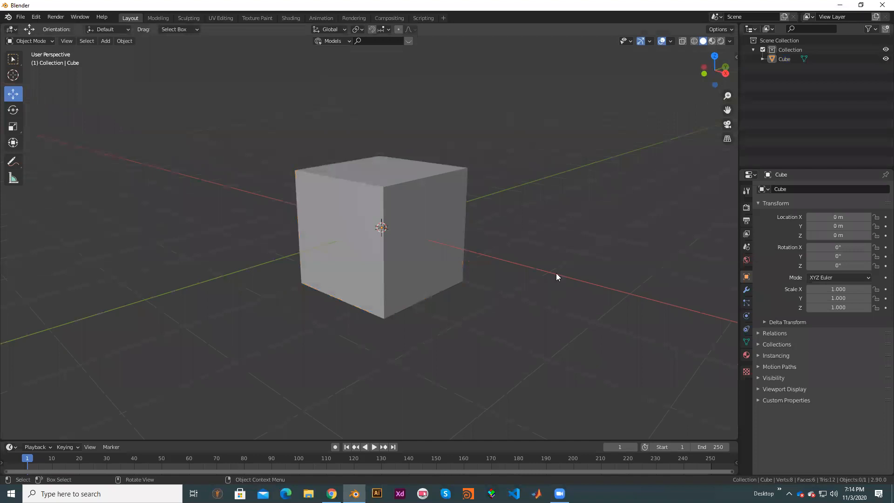
middle_drag(467, 278, 545, 268)
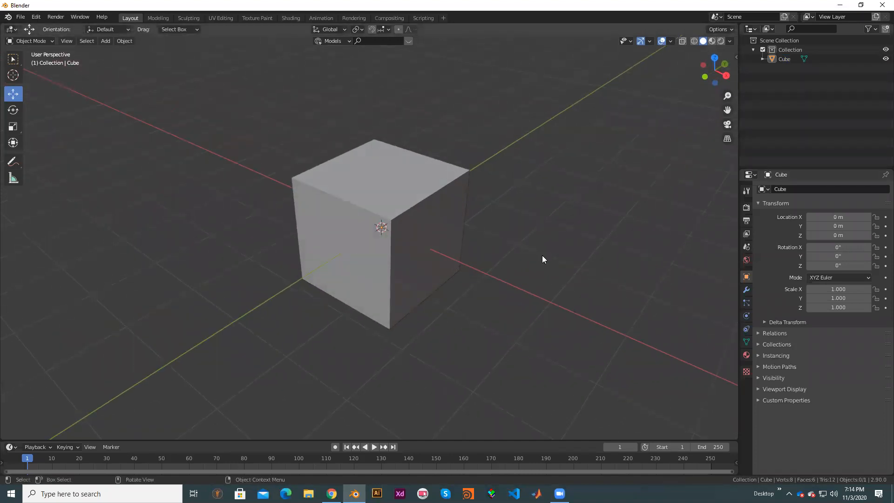
scroll(560, 255, up, 3)
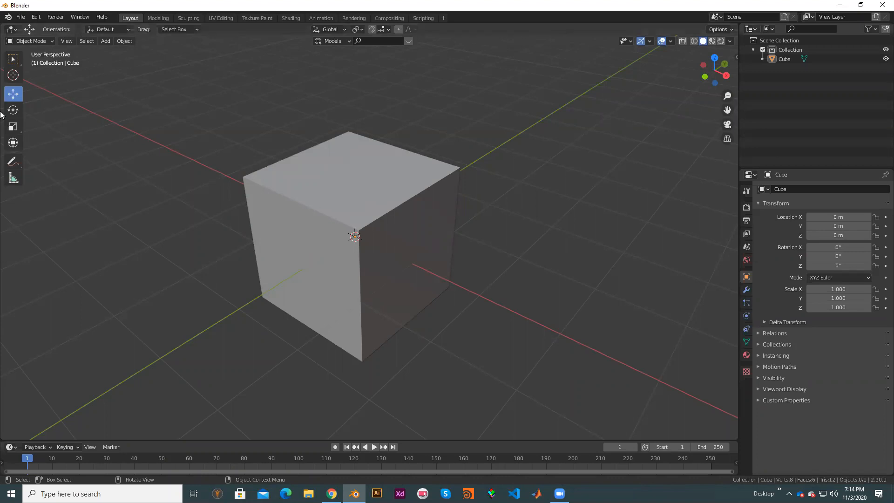
click(379, 259)
key(Tab)
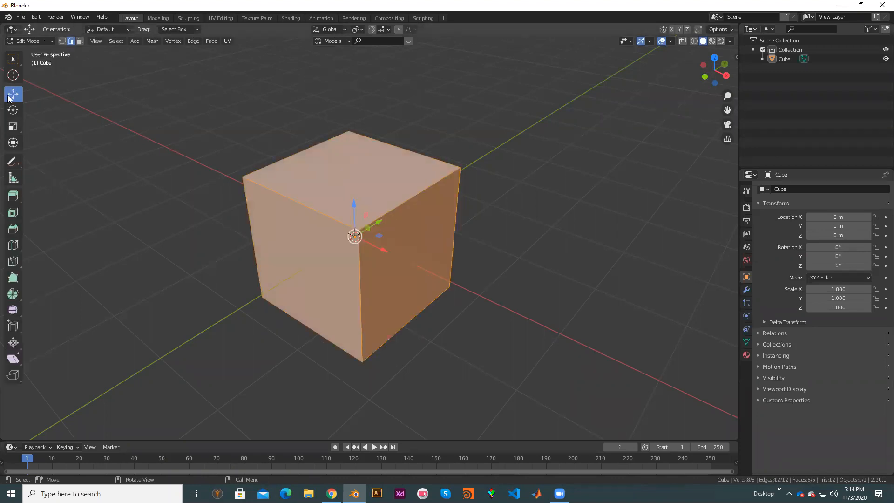
key(Tab)
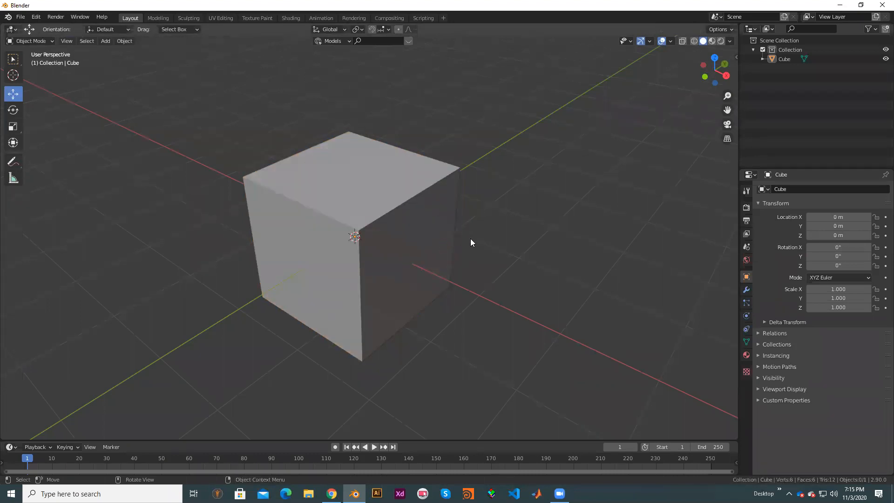
middle_drag(561, 247, 367, 174)
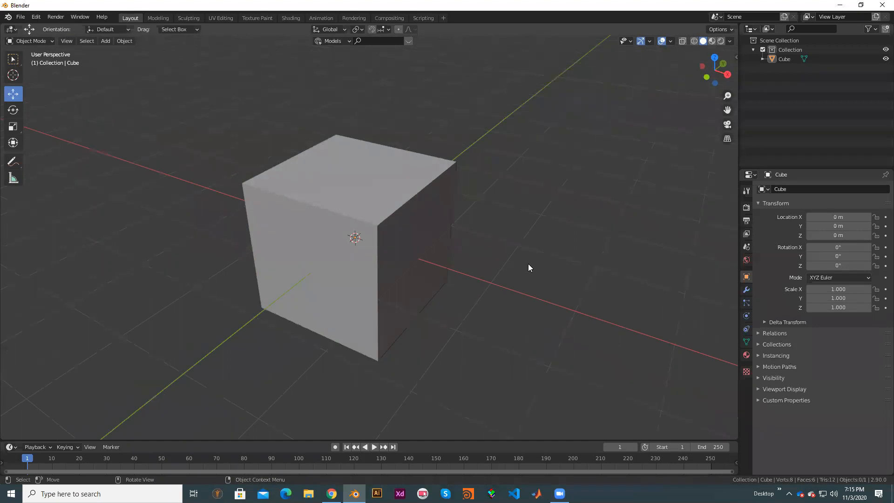
- Delete the plain cube and add a 2 m Monkey mesh at the world origin
click(426, 187)
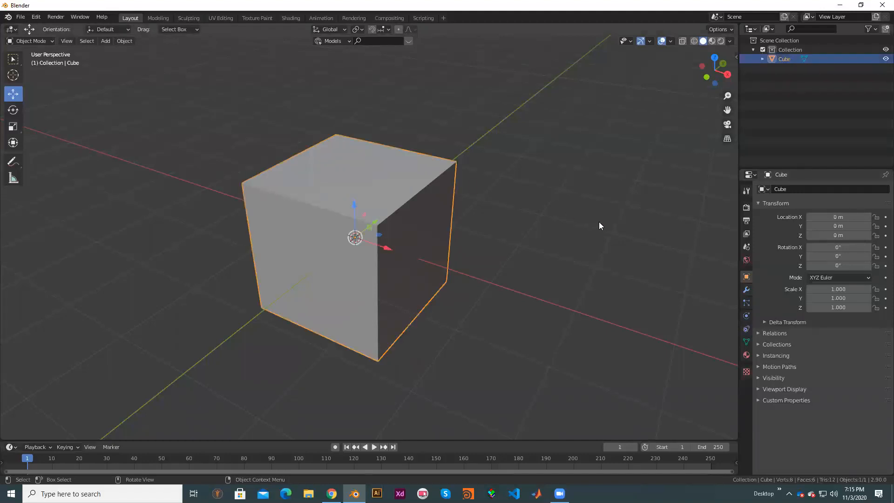
middle_drag(617, 225, 512, 225)
middle_drag(494, 265, 661, 217)
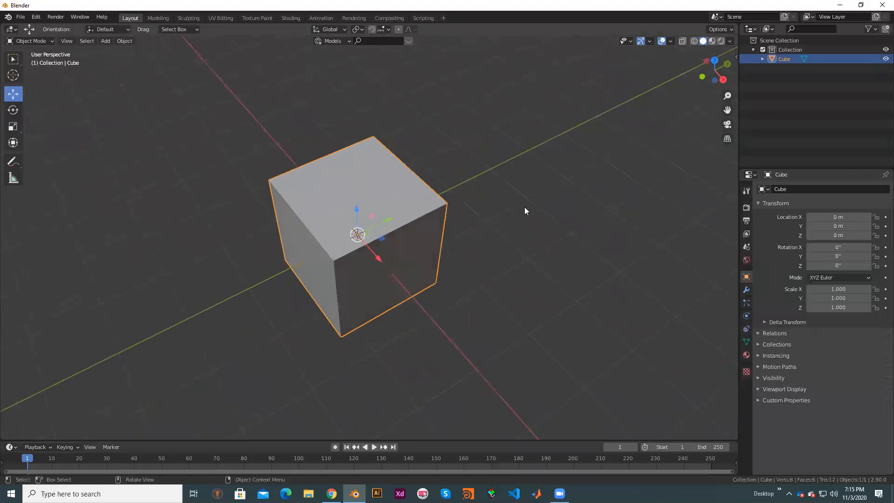
scroll(550, 231, up, 1)
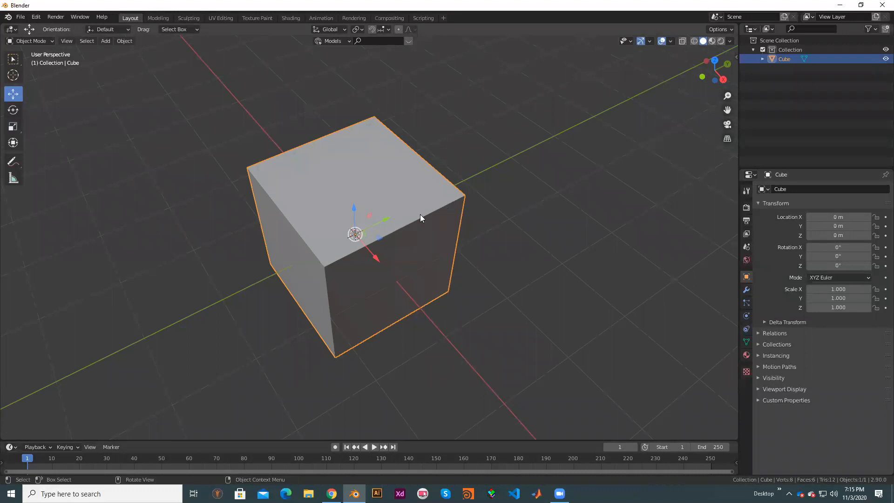
key(Delete)
middle_drag(400, 256, 399, 249)
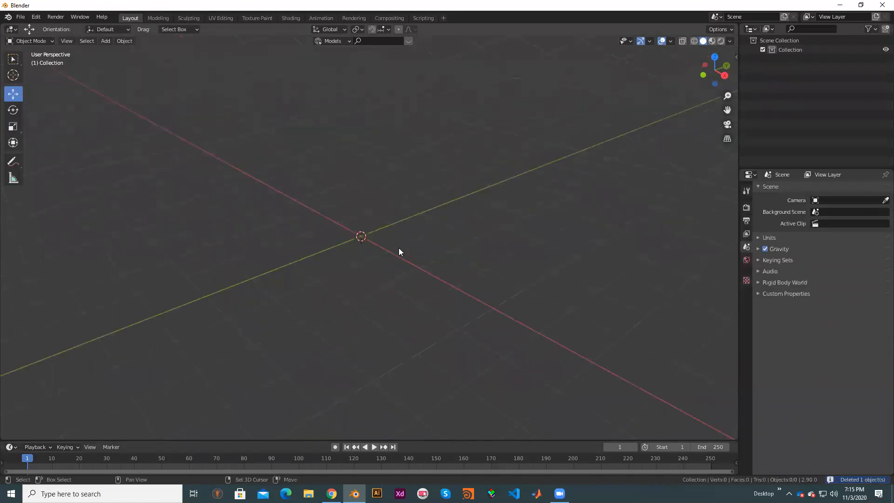
key(shift+a)
mouse_move(399, 249)
click(465, 93)
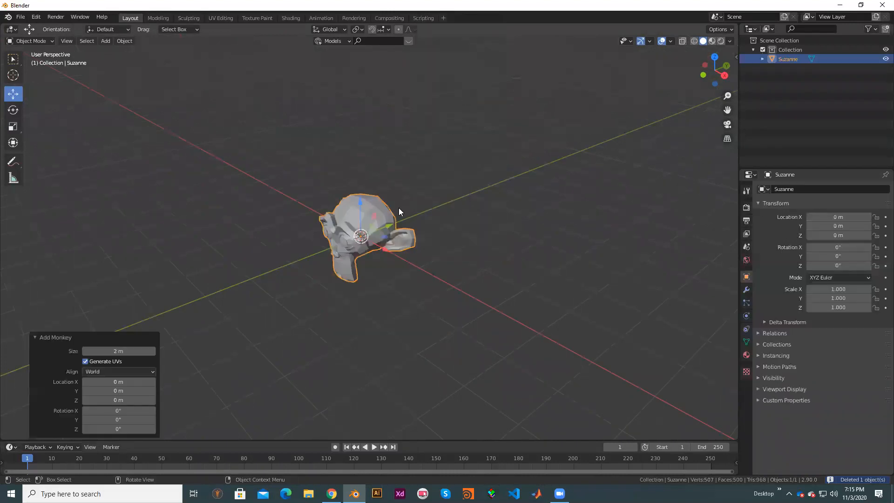
- Select the monkey mesh, show its modifier settings, and widen the properties area
mouse_move(428, 280)
middle_down()
mouse_move(474, 267)
mouse_move(333, 285)
mouse_move(419, 270)
middle_up()
middle_drag(473, 273, 452, 282)
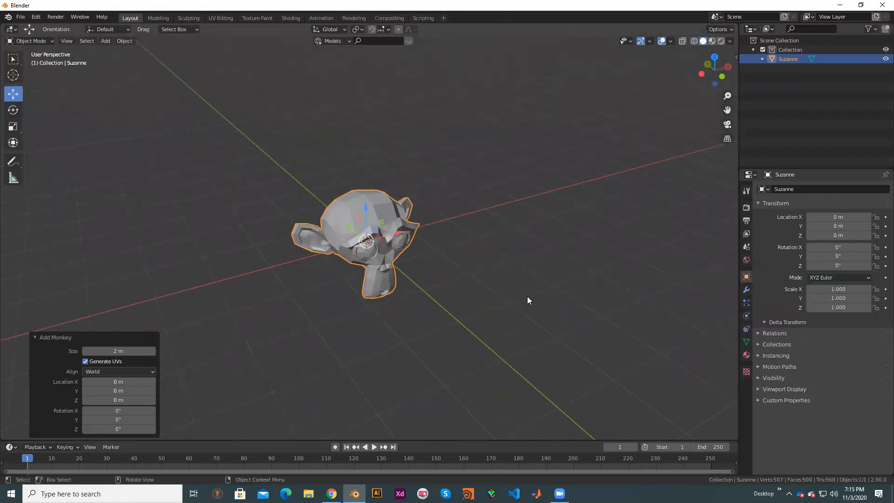
scroll(527, 296, up, 4)
key(alt+a)
click(394, 197)
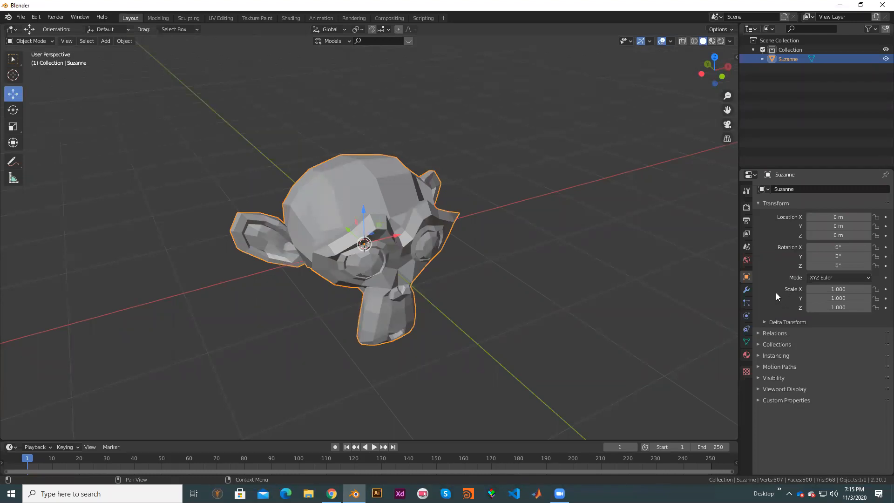
click(746, 290)
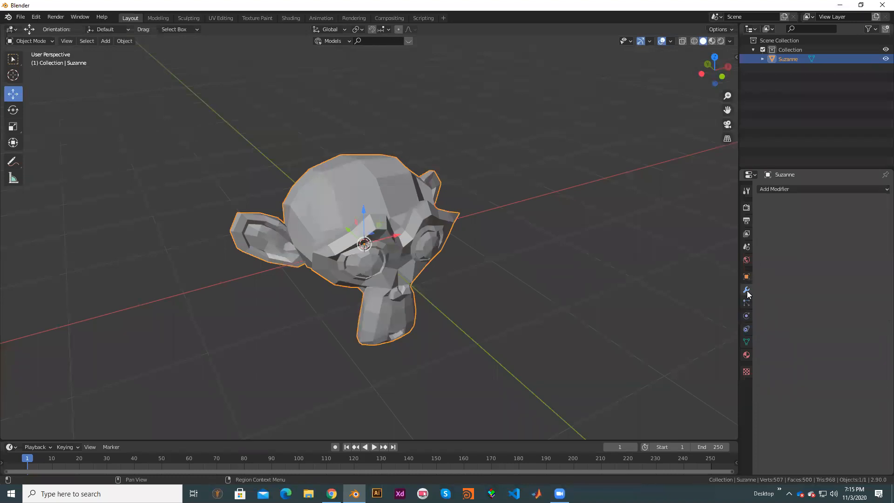
drag(736, 255, 554, 195)
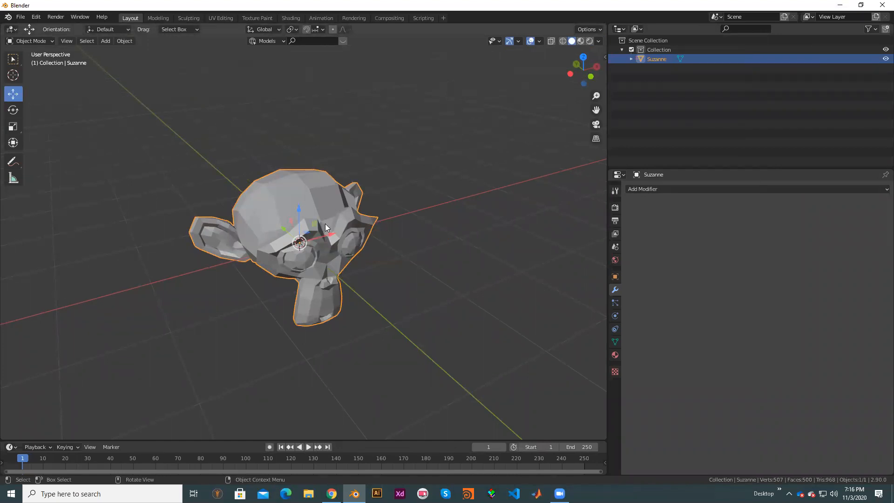
- Browse the available modifiers and add an Array modifier to the monkey mesh
click(763, 189)
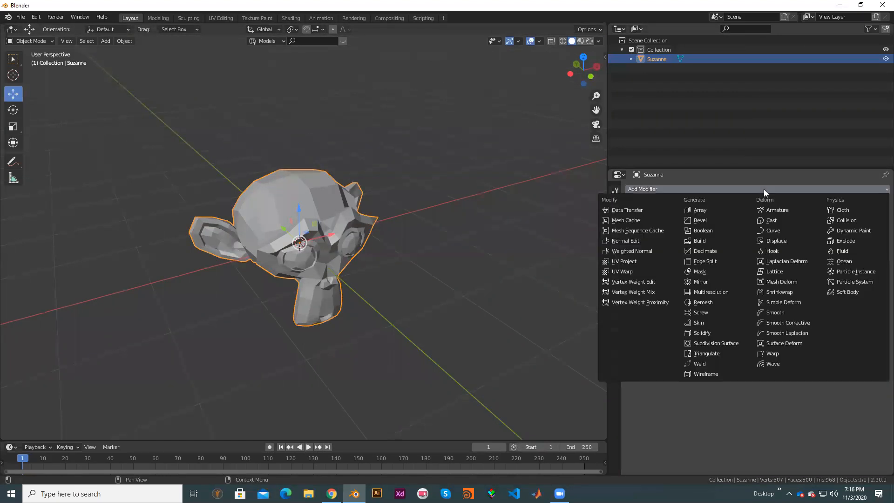
click(719, 188)
click(730, 189)
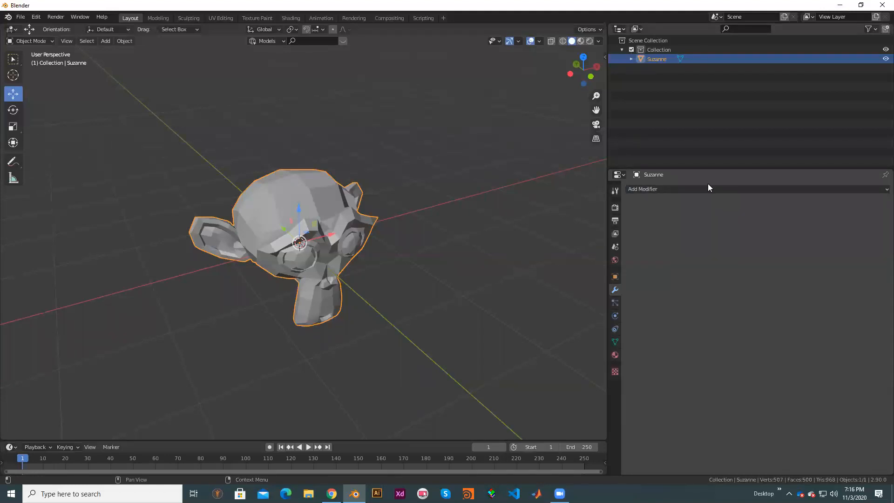
click(708, 187)
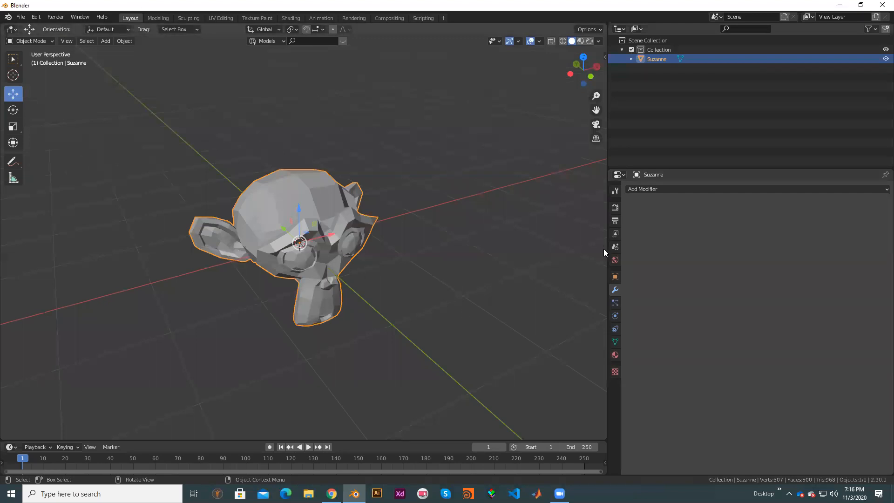
click(683, 190)
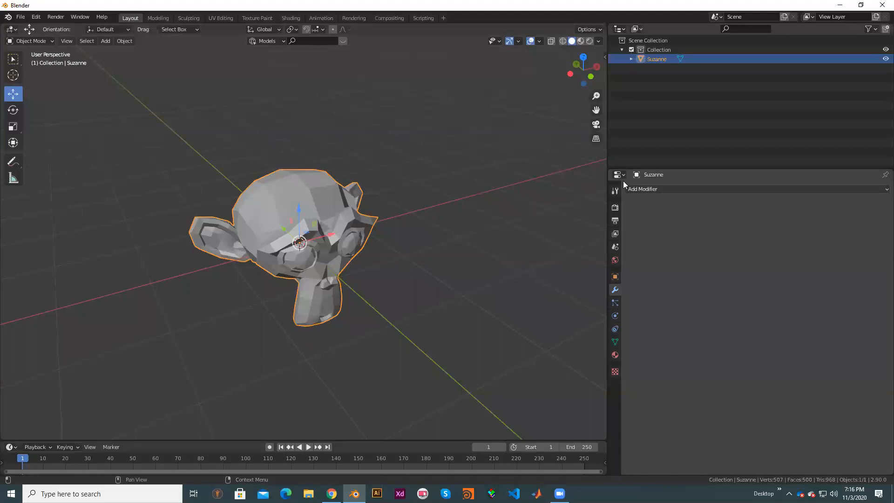
click(785, 190)
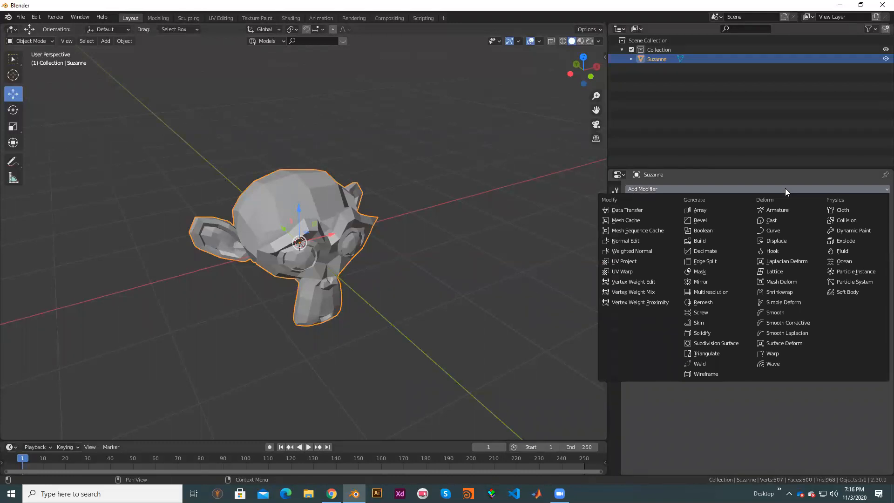
click(699, 211)
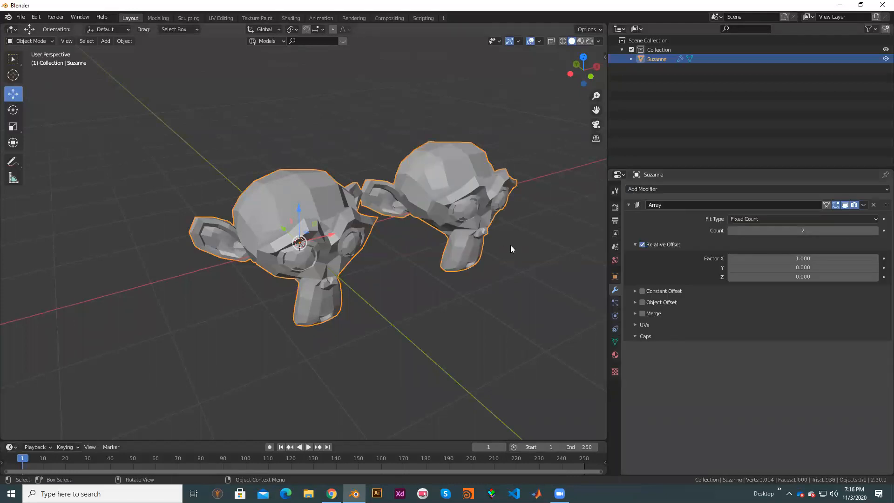
- Examine the arrayed monkey heads from several angles and look at the Array modifier's Fit Type options
scroll(510, 245, down, 2)
middle_drag(448, 262, 357, 216)
scroll(433, 264, up, 1)
middle_drag(432, 184, 448, 196)
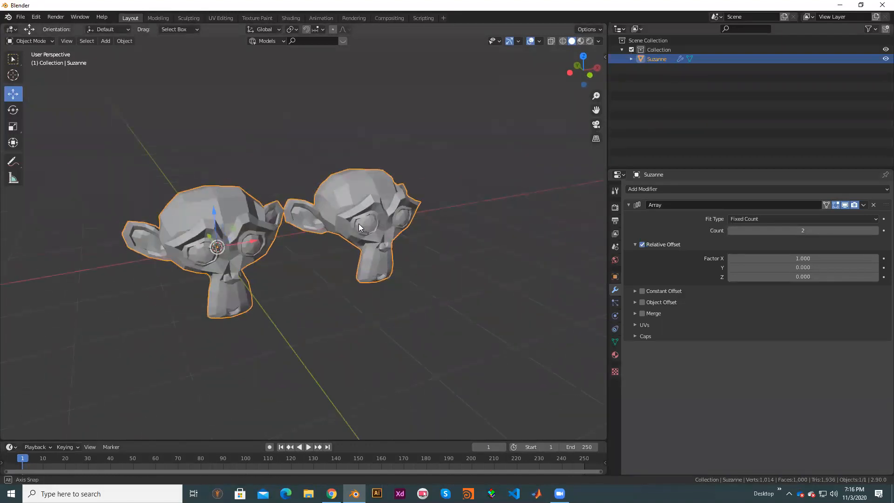
middle_drag(341, 244, 334, 223)
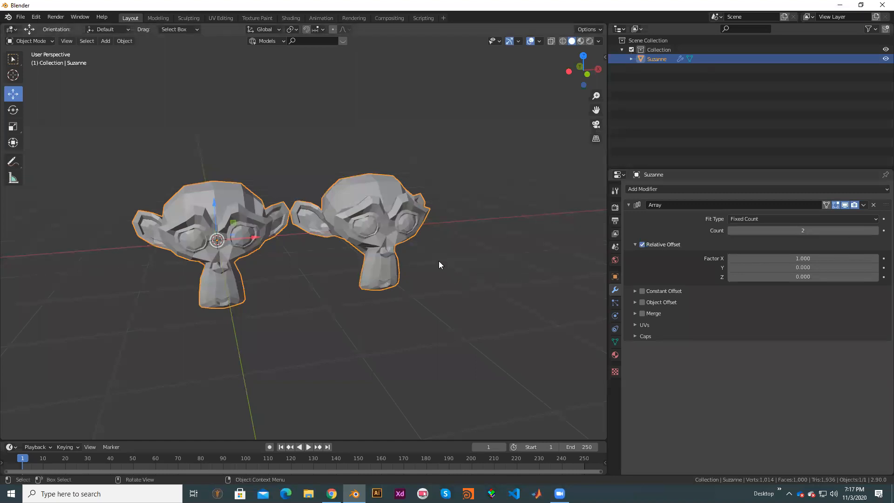
middle_drag(441, 239, 656, 219)
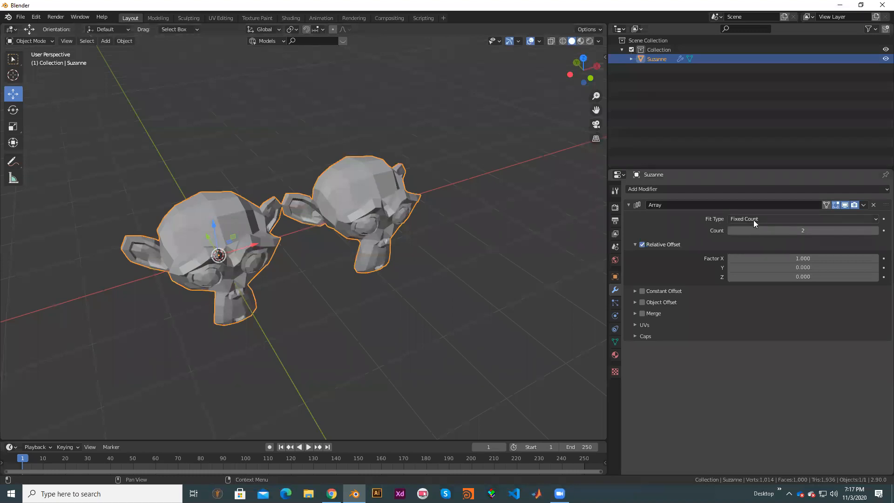
click(823, 219)
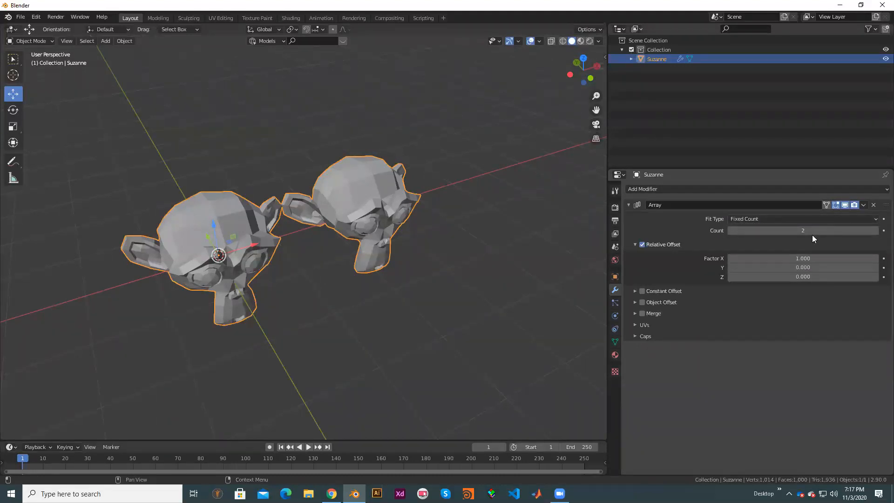
middle_drag(444, 280, 141, 267)
scroll(142, 263, up, 2)
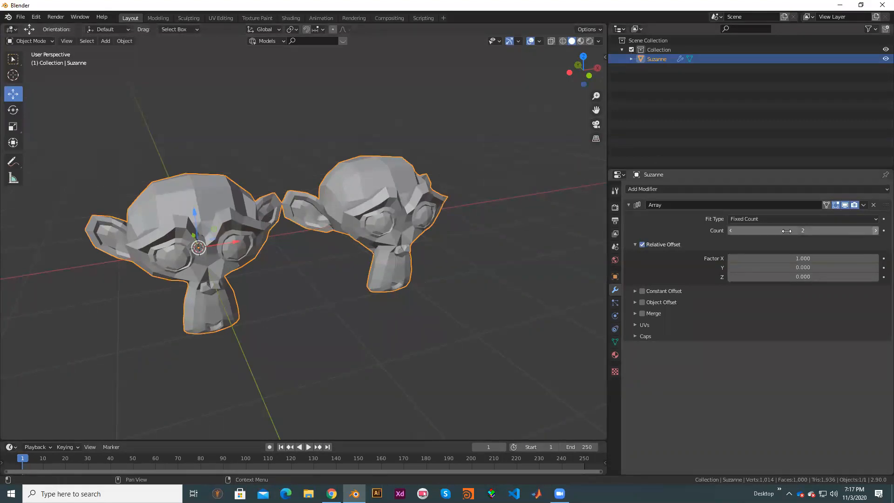
- Set the Array modifier's count to 4
click(876, 230)
scroll(513, 256, down, 2)
middle_drag(513, 256, 503, 256)
scroll(503, 257, up, 1)
scroll(503, 254, down, 1)
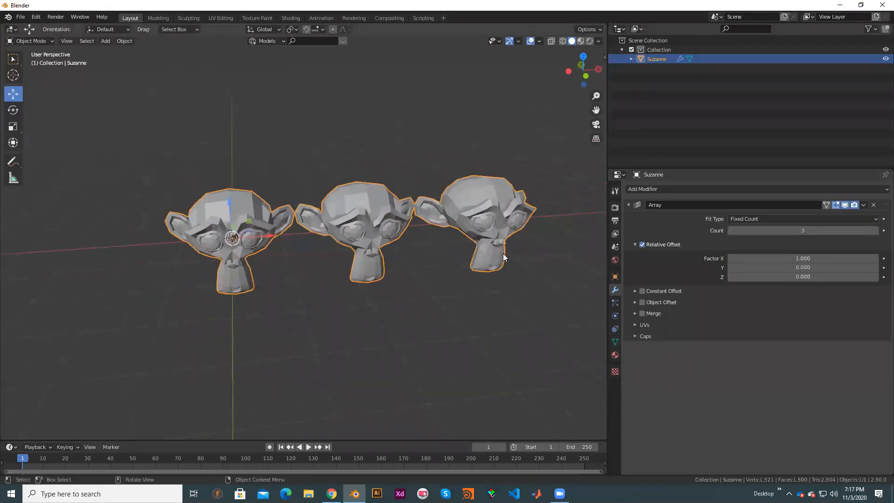
click(874, 231)
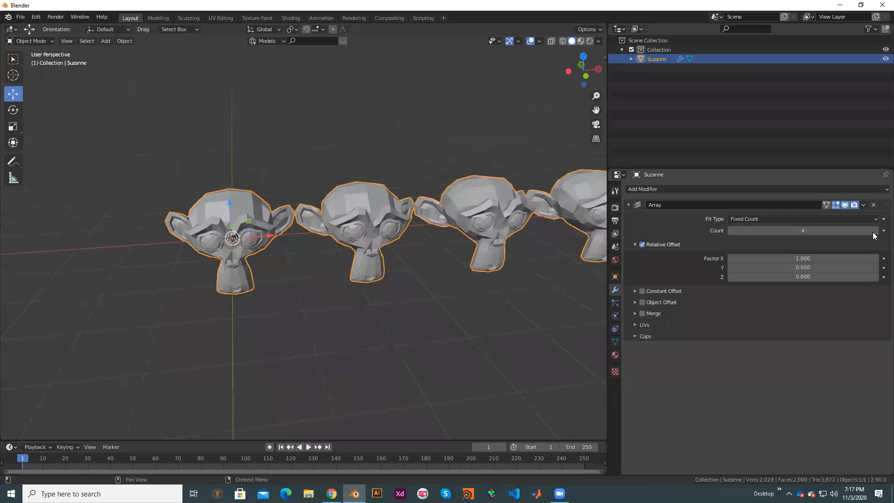
- Examine the row of monkey heads in front orthographic view, checking the spacing where neighbouring ears meet
middle_drag(314, 254, 447, 307)
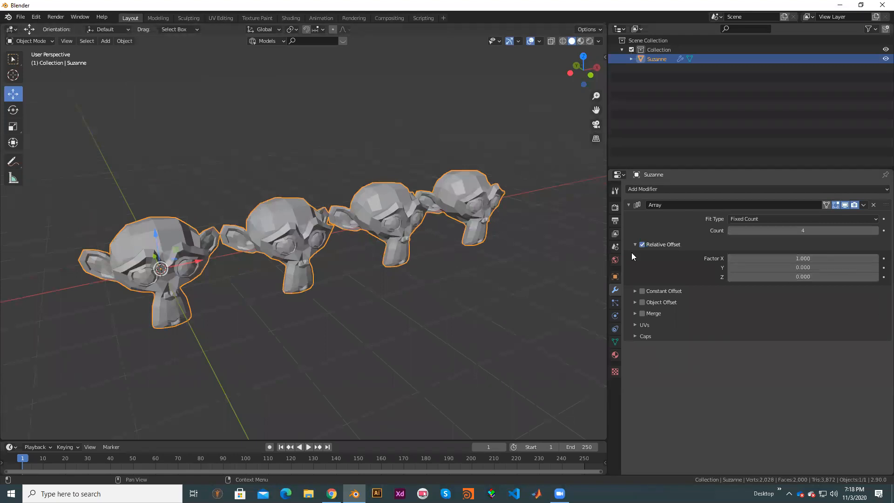
key(KP_1)
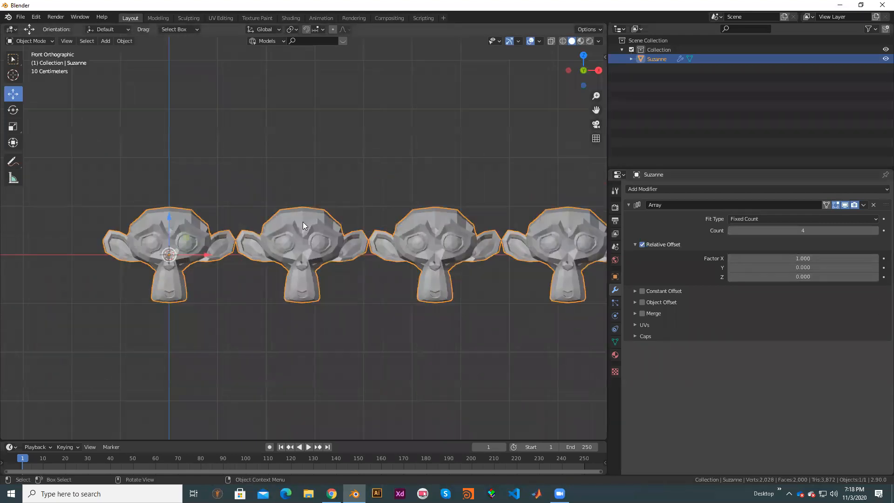
scroll(460, 281, down, 1)
shift+middle_drag(460, 282, 396, 278)
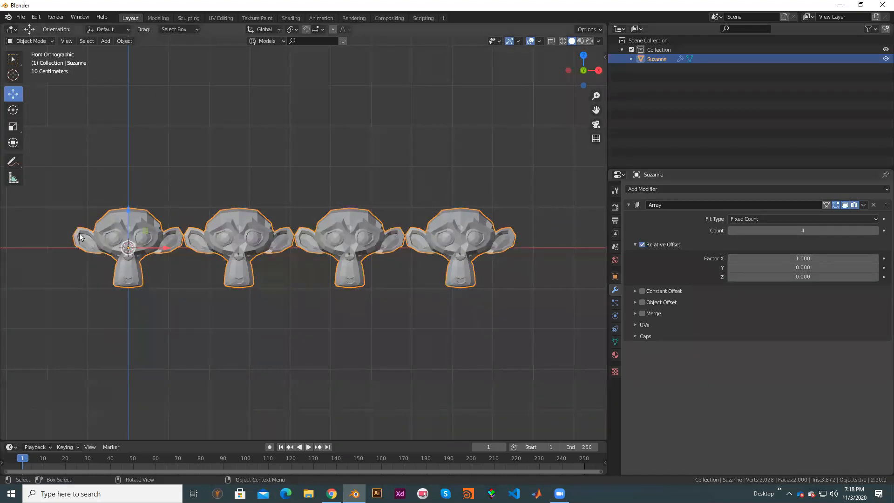
scroll(130, 266, up, 2)
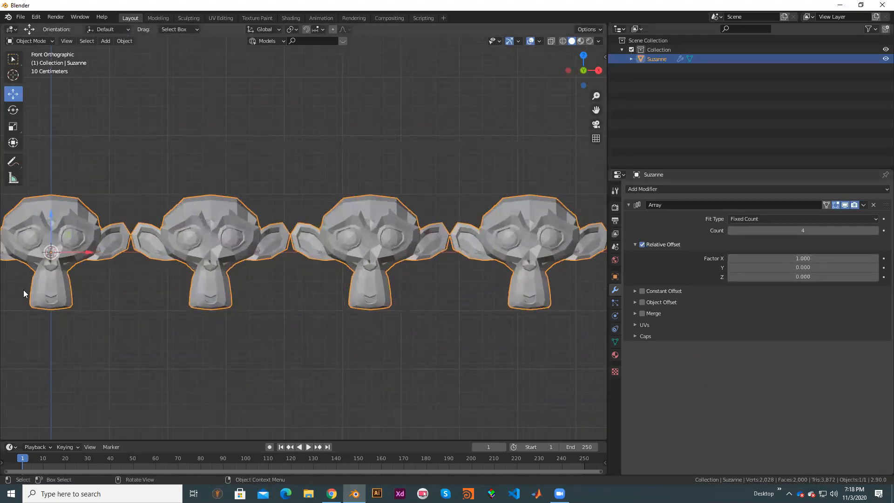
shift+middle_drag(23, 289, 70, 325)
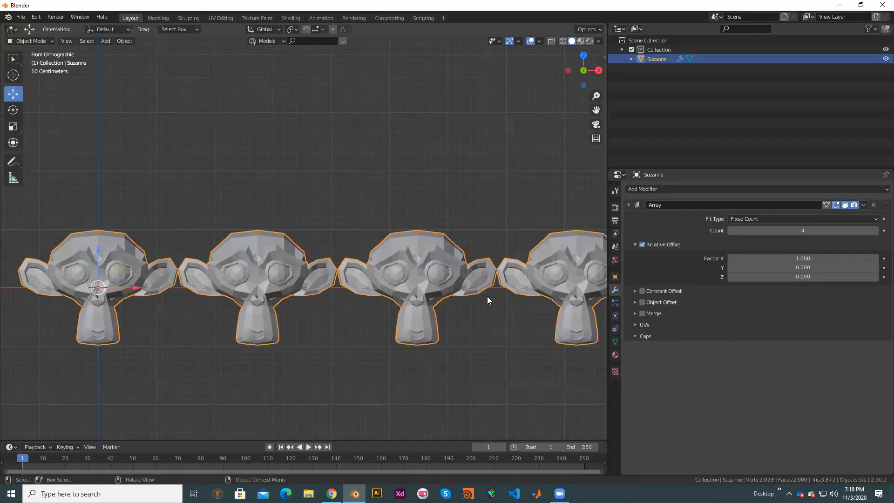
scroll(461, 284, down, 1)
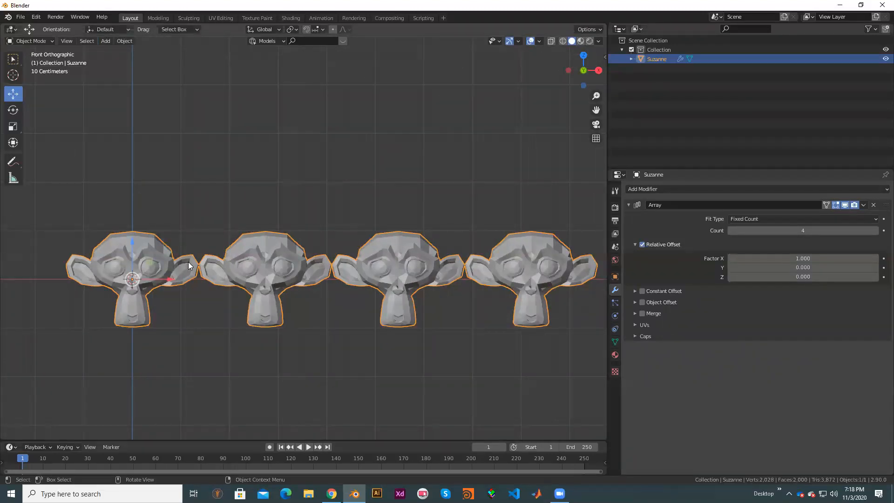
scroll(268, 295, up, 2)
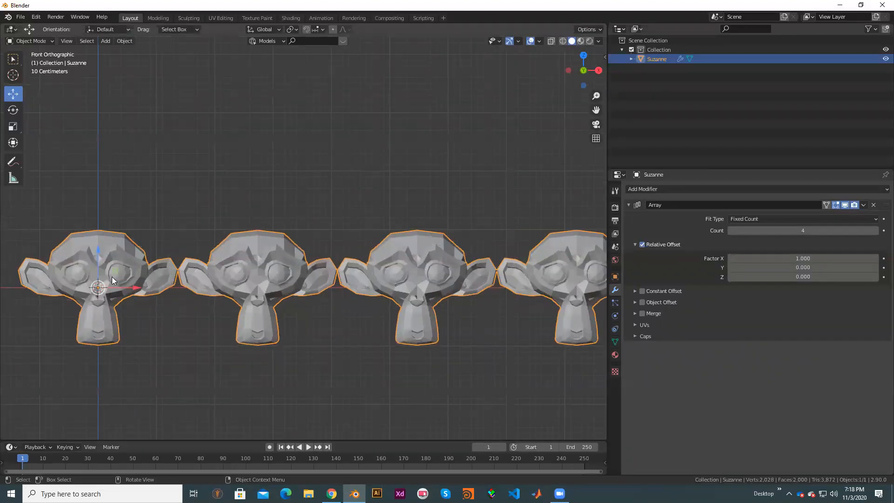
scroll(365, 207, up, 5)
shift+middle_drag(216, 310, 316, 220)
scroll(386, 278, down, 2)
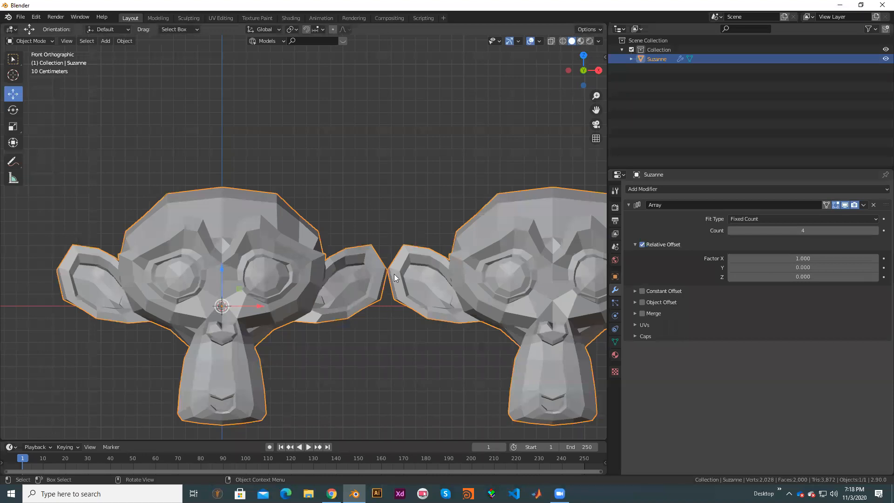
scroll(345, 300, down, 3)
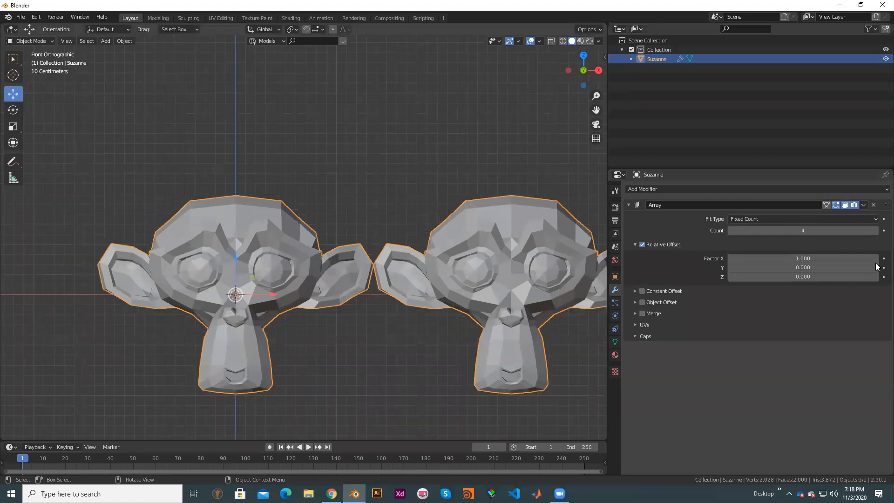
scroll(480, 308, down, 1)
shift+middle_drag(480, 307, 341, 312)
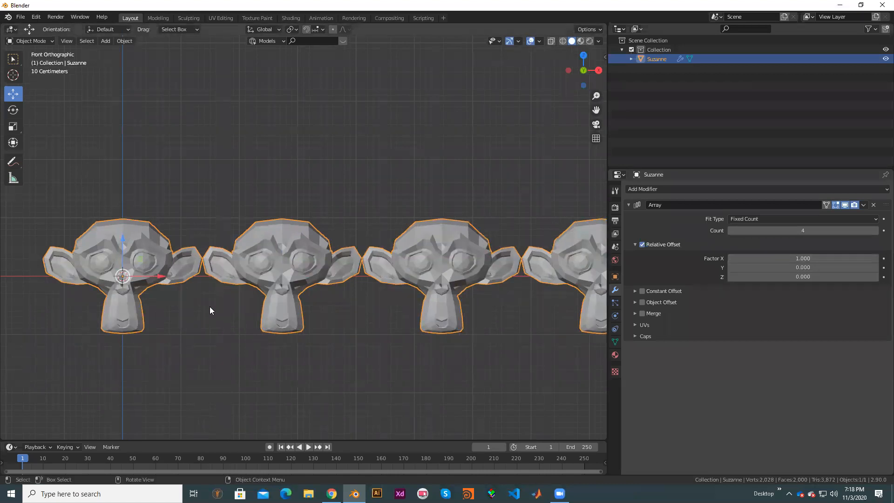
scroll(373, 270, up, 3)
shift+middle_drag(135, 259, 371, 266)
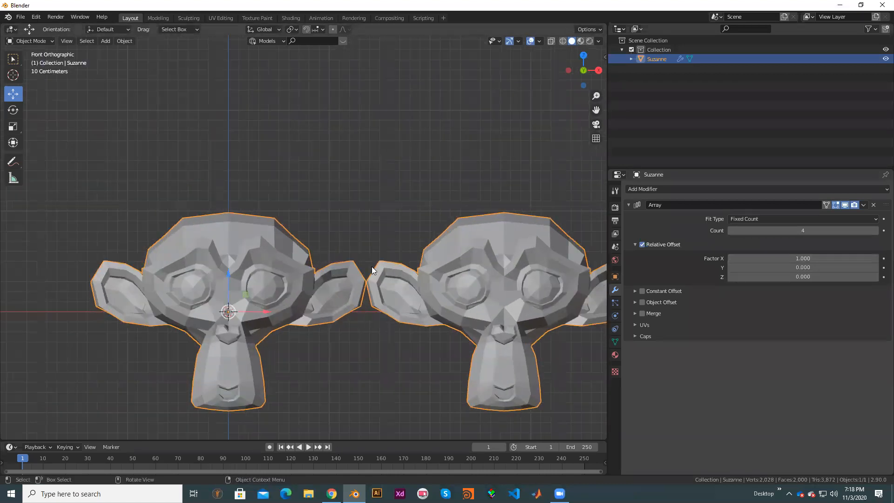
scroll(371, 266, down, 2)
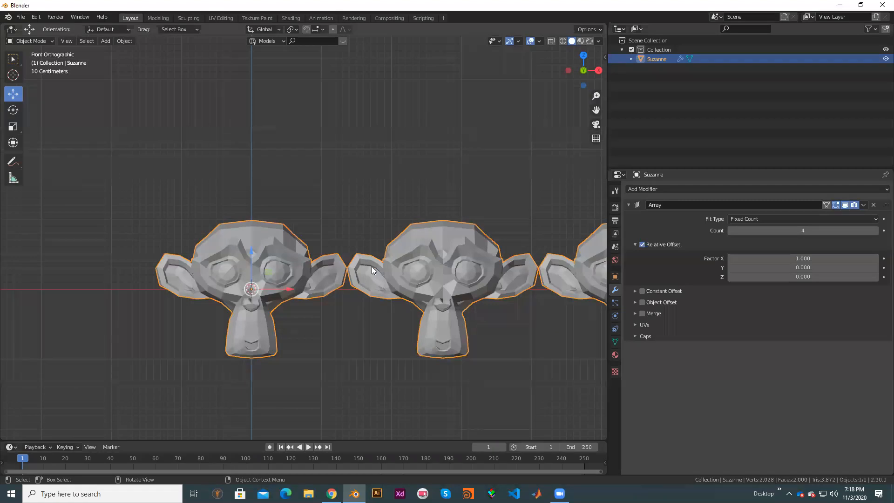
scroll(373, 270, down, 1)
scroll(315, 373, down, 1)
shift+middle_drag(464, 306, 426, 309)
scroll(393, 324, down, 3)
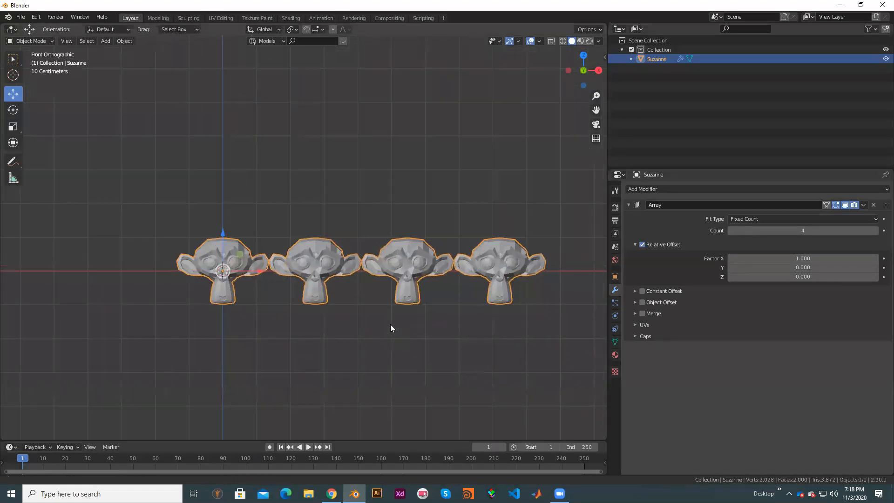
- Set the Array modifier's relative offset factor X to 1.200
click(875, 259)
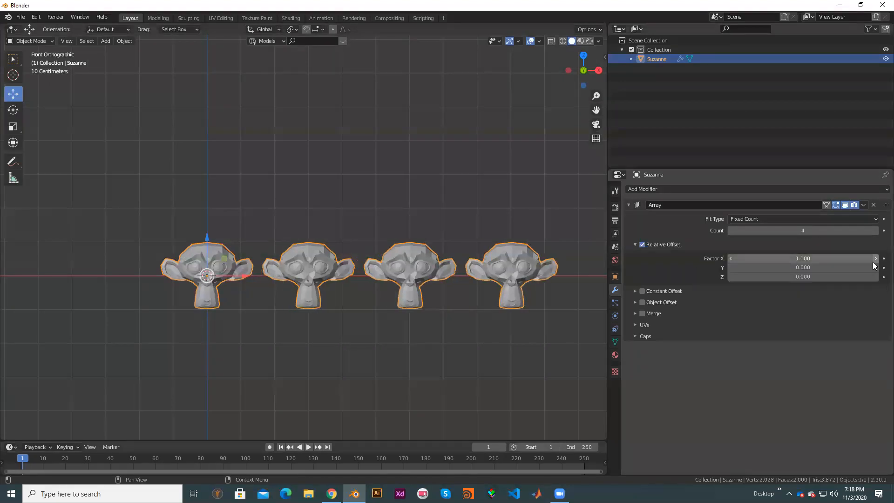
click(875, 259)
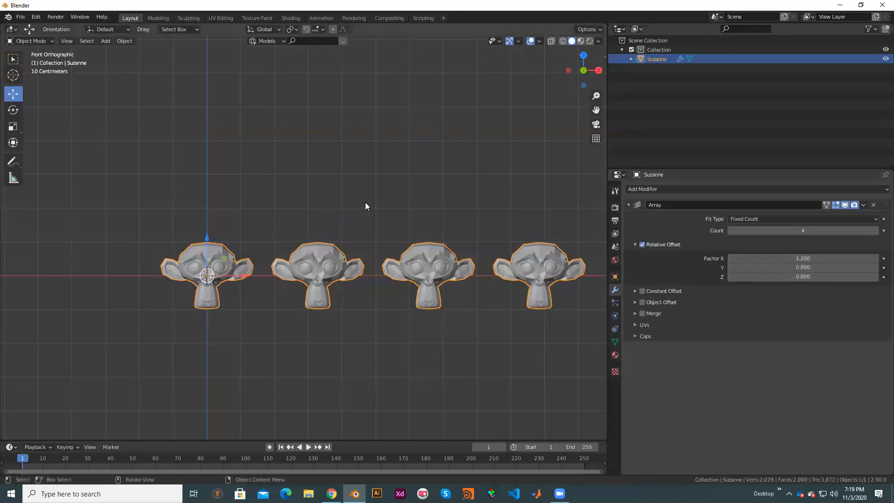
scroll(358, 196, down, 3)
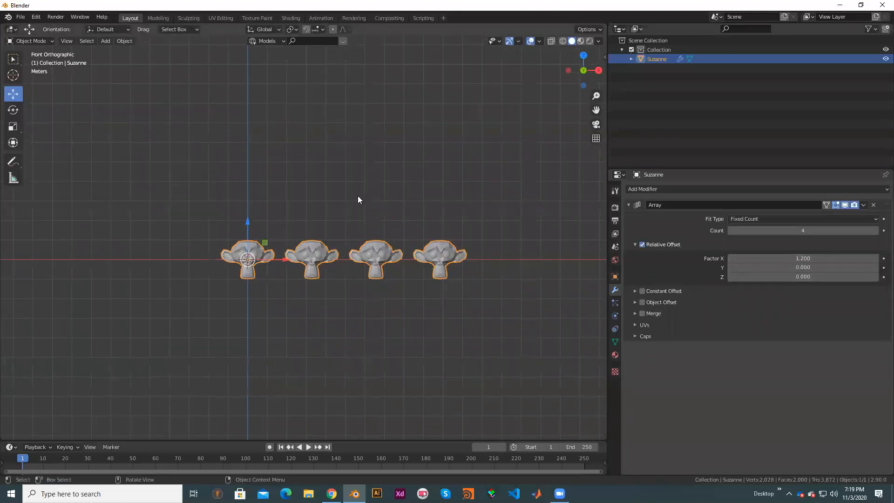
- Switch to the right orthographic view and show the object's transform and dimension values in the viewport
key(KP_3)
scroll(448, 275, up, 4)
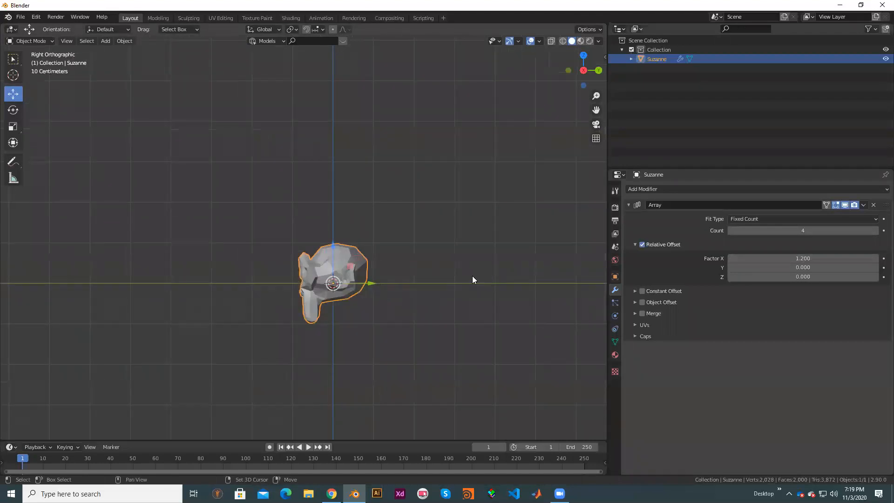
shift+middle_drag(472, 275, 385, 227)
key(n)
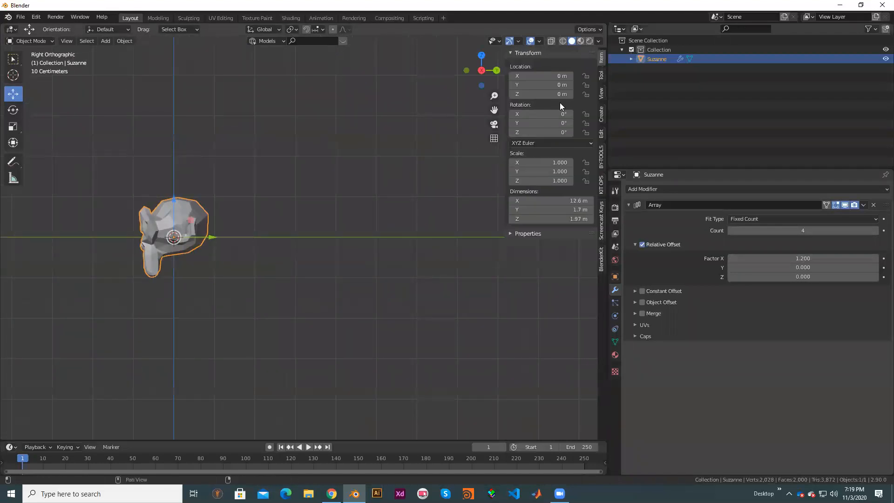
- Hide the sidebar with the object's transform and dimension values in the right orthographic view
click(601, 221)
click(516, 53)
key(n)
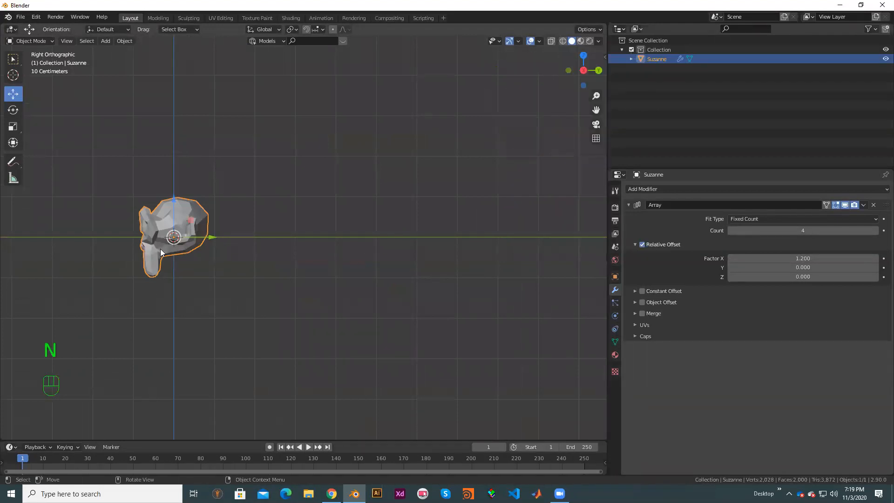
scroll(160, 248, up, 2)
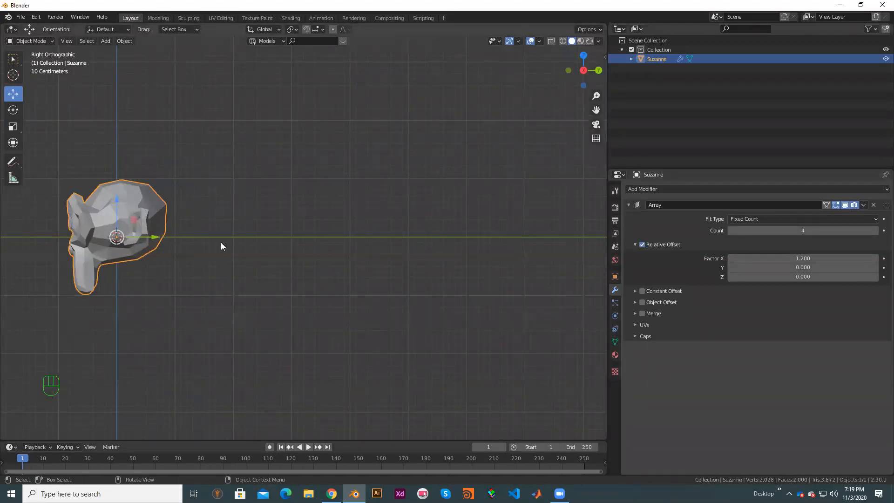
scroll(221, 246, down, 3)
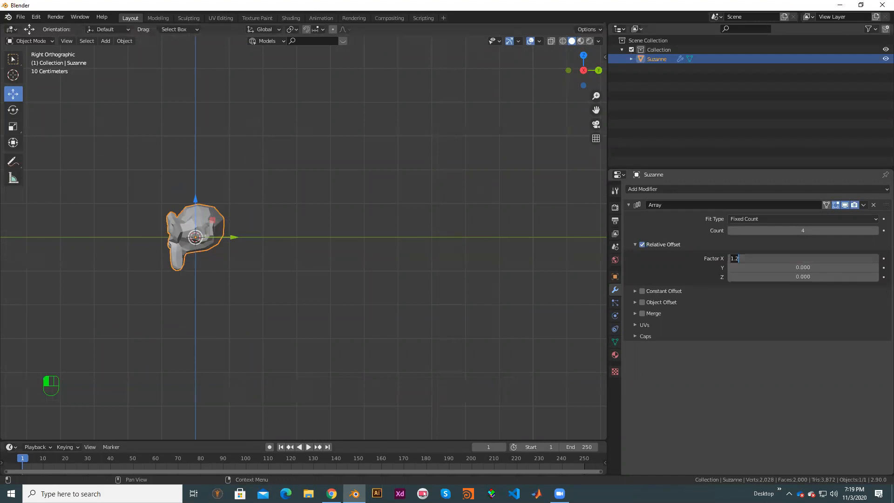
- Set the Array modifier's relative offset factors to 0 on X and 1.2 on Y
key(Escape)
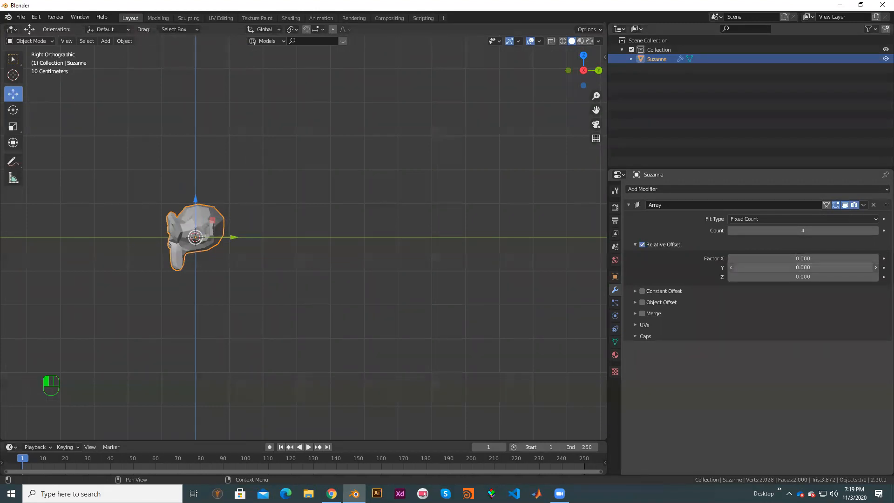
click(810, 268)
text(1.2)
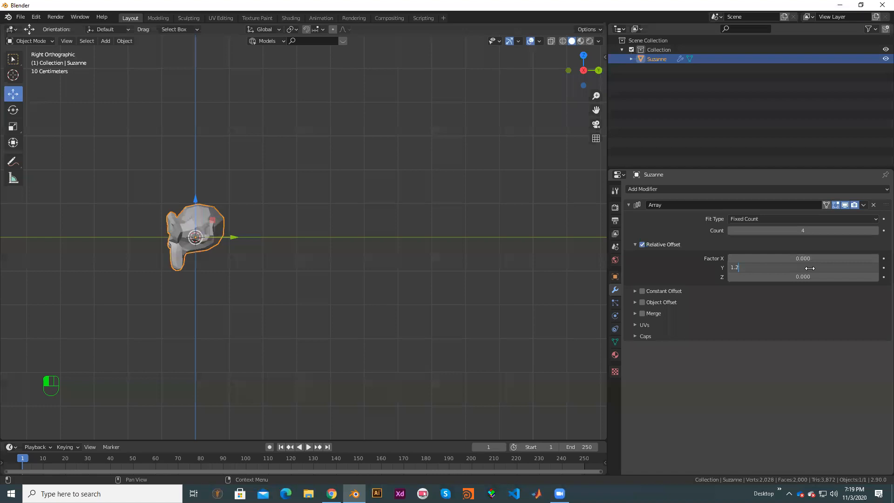
key(Return)
scroll(237, 272, up, 1)
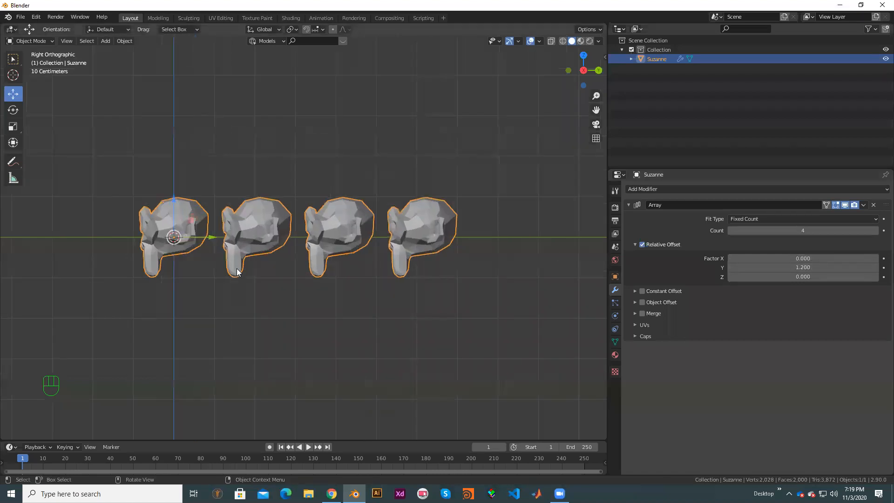
scroll(237, 273, up, 3)
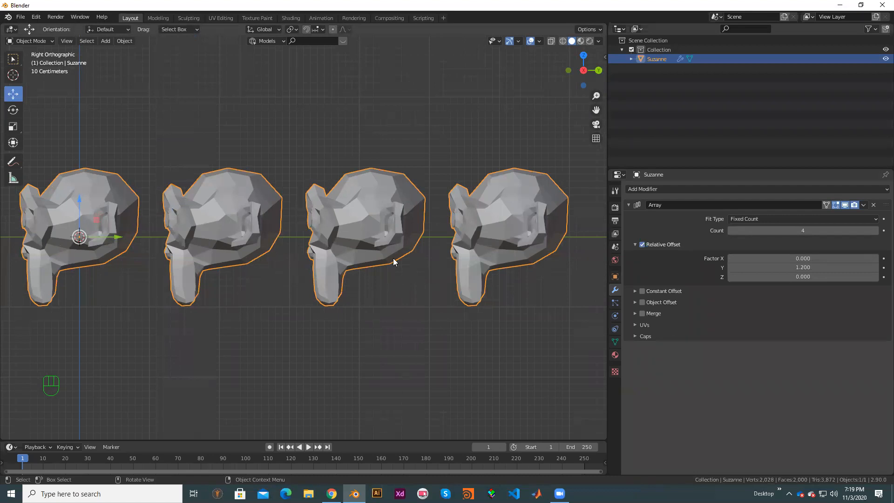
scroll(381, 308, down, 4)
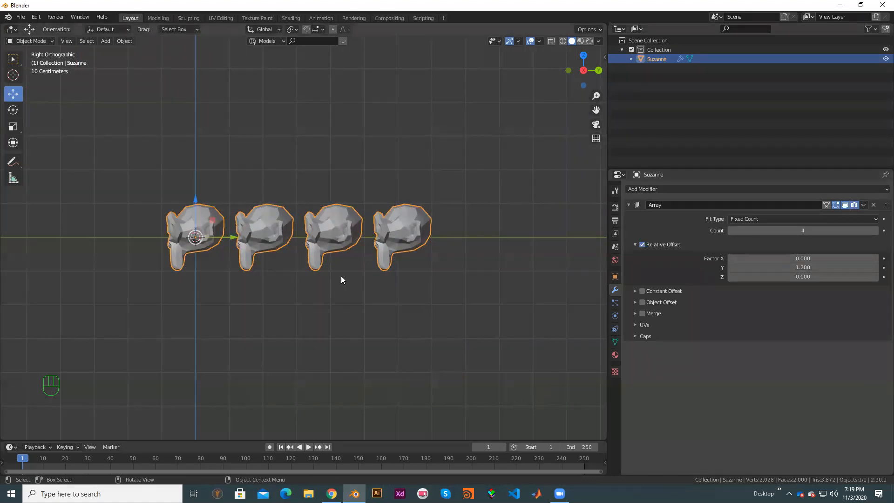
- Switch to the top orthographic view and set the Array modifier's relative offset factor X to 1.2, keeping the Y offset
middle_drag(310, 282, 368, 292)
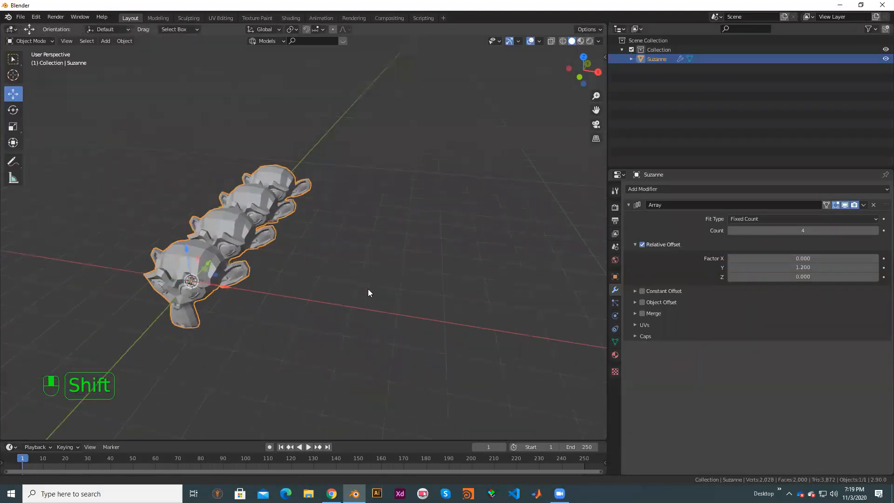
key(KP_7)
shift+middle_drag(404, 316, 238, 349)
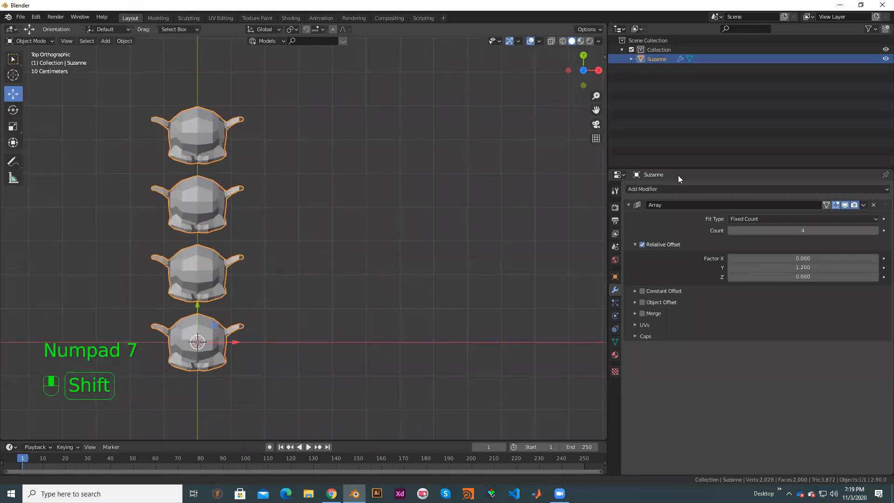
shift+middle_drag(415, 275, 402, 251)
click(802, 258)
text(1.2)
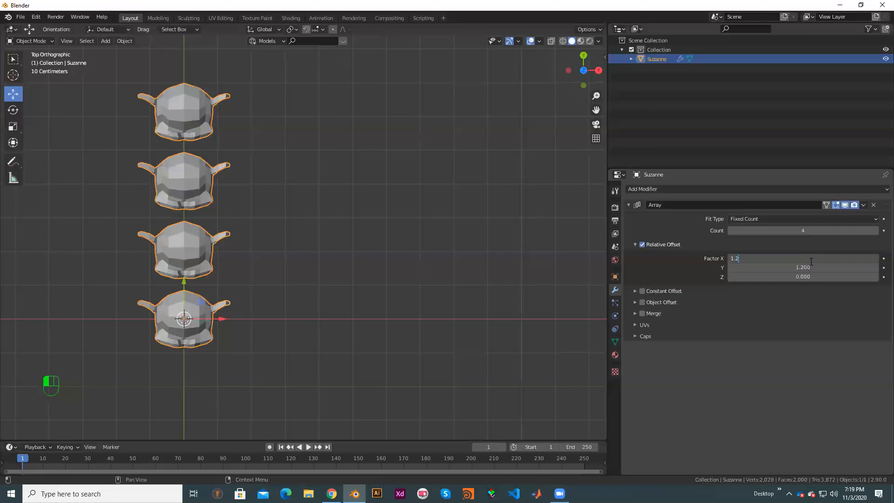
key(Return)
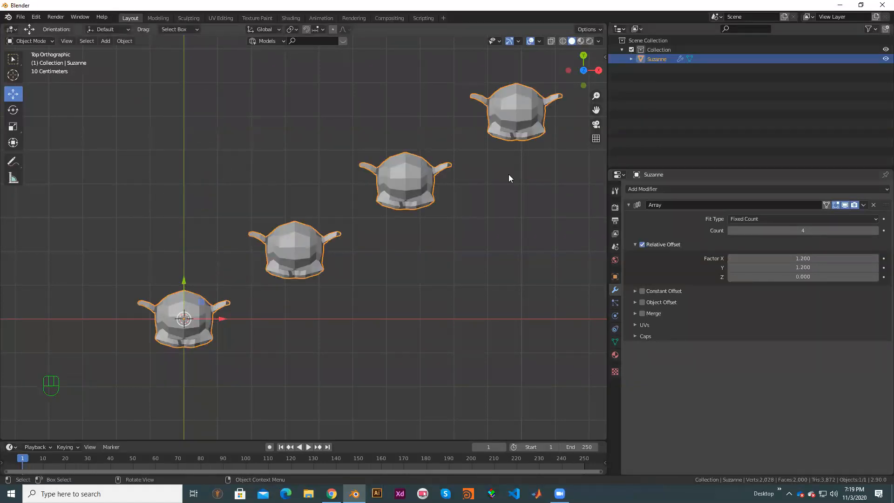
scroll(465, 167, down, 3)
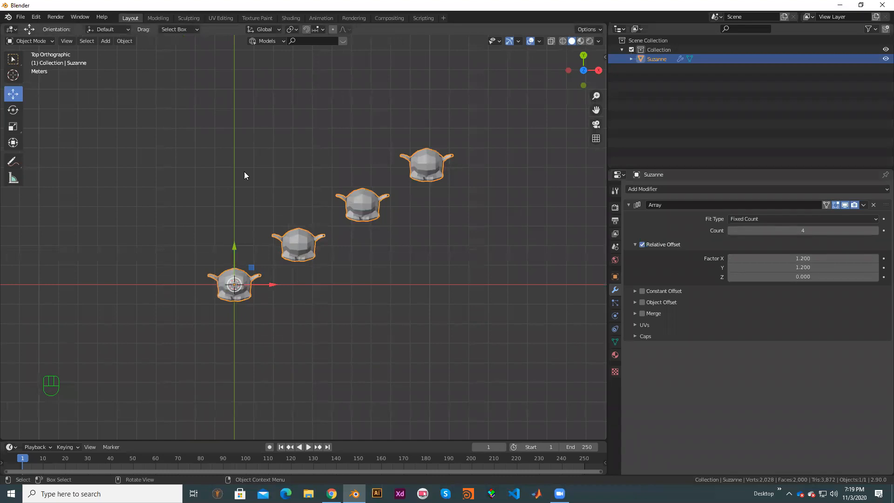
scroll(374, 177, up, 1)
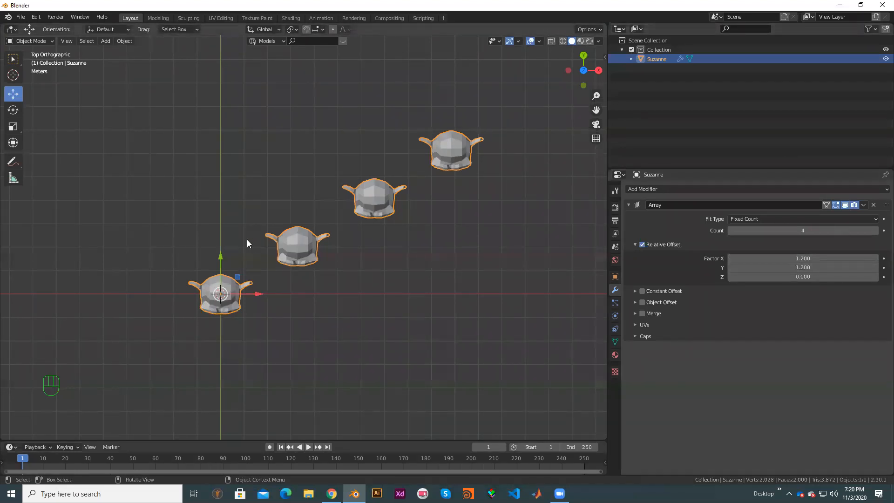
- Set the Array modifier's relative offset factor X to 0 so the heads are repeated along Y only
drag(803, 258, 781, 258)
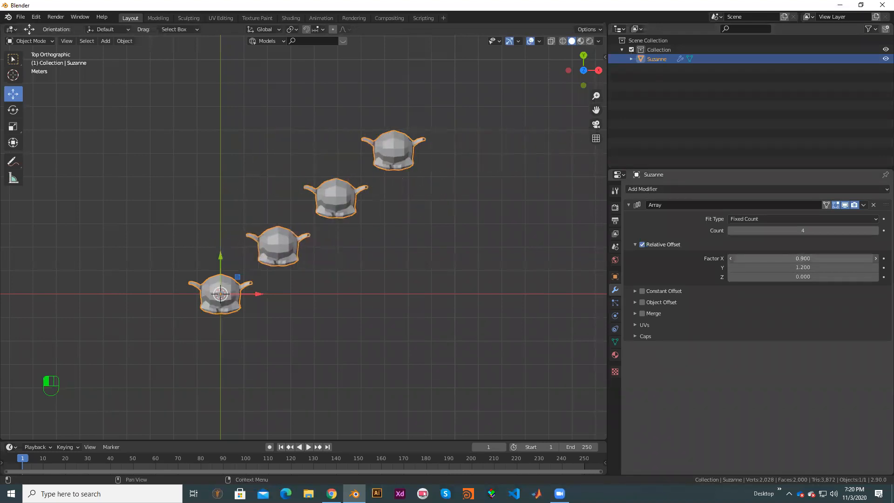
click(798, 258)
text(0)
key(Return)
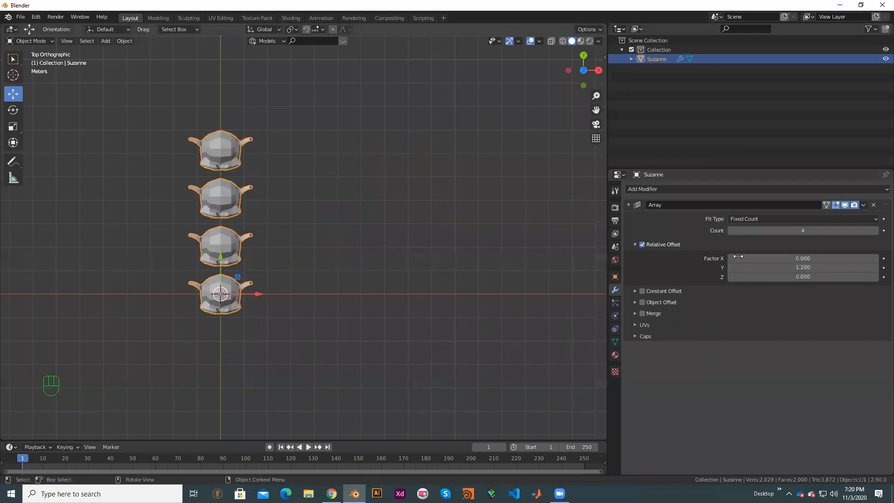
middle_drag(371, 357, 560, 202)
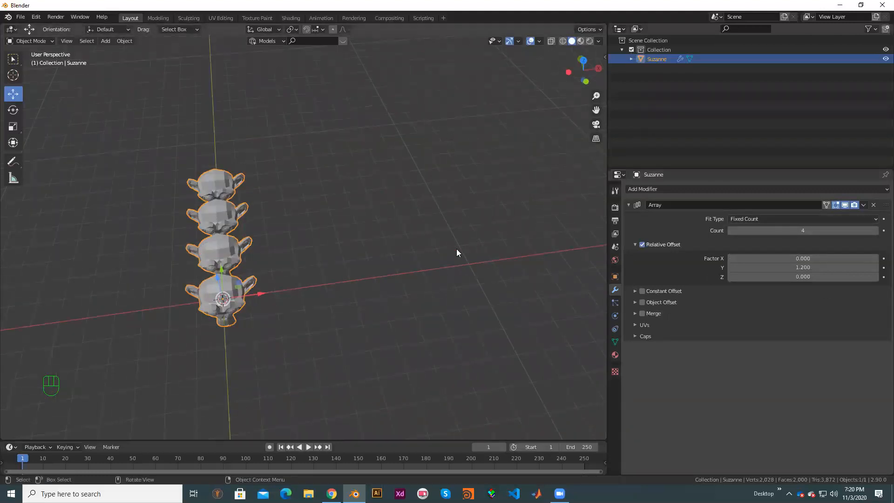
scroll(318, 295, down, 1)
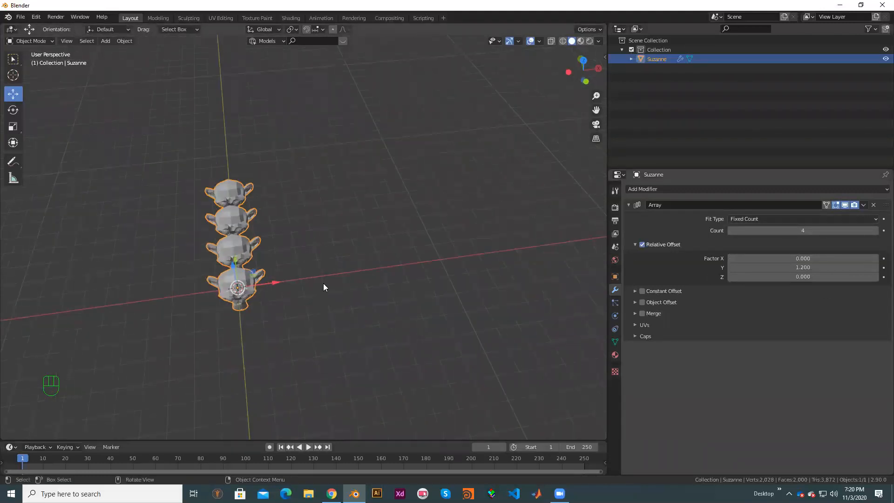
- Return to the top orthographic view and add a second Array modifier to the monkey head
key(KP_7)
scroll(284, 229, up, 3)
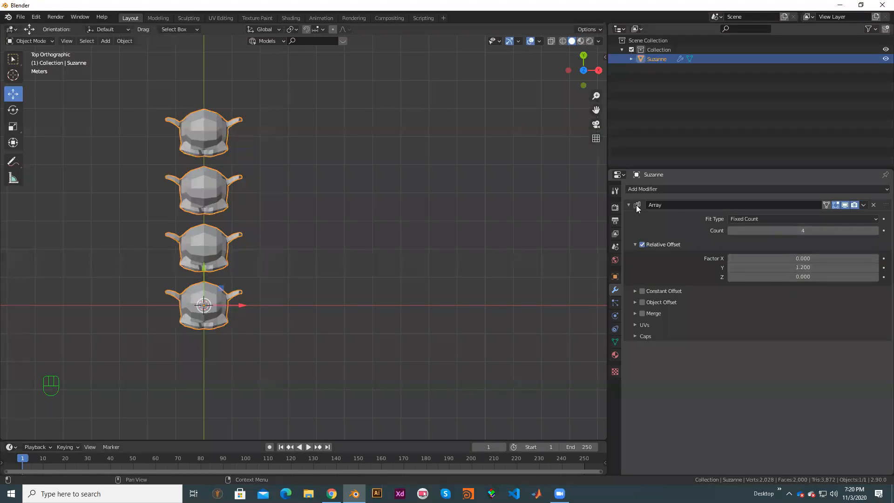
click(761, 192)
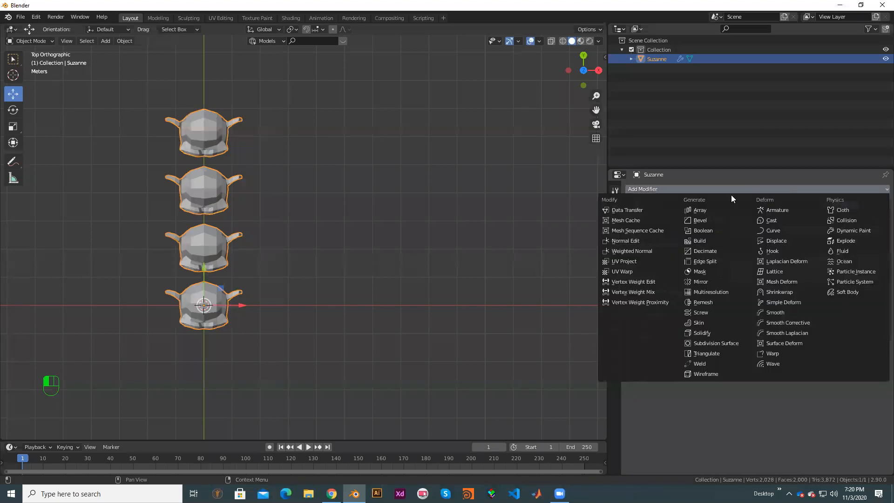
click(706, 210)
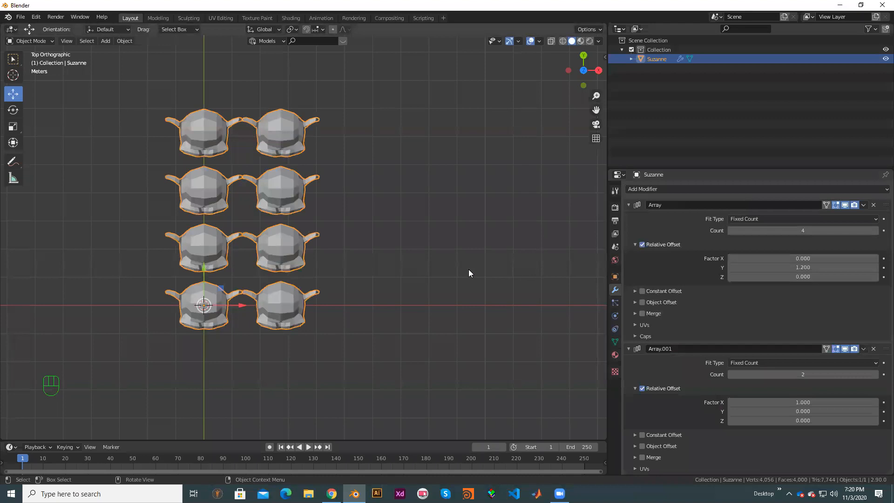
- Expand the first Array modifier's Object Offset settings and enlarge the properties editor so both Array modifiers fit in view
scroll(814, 328, down, 1)
click(757, 301)
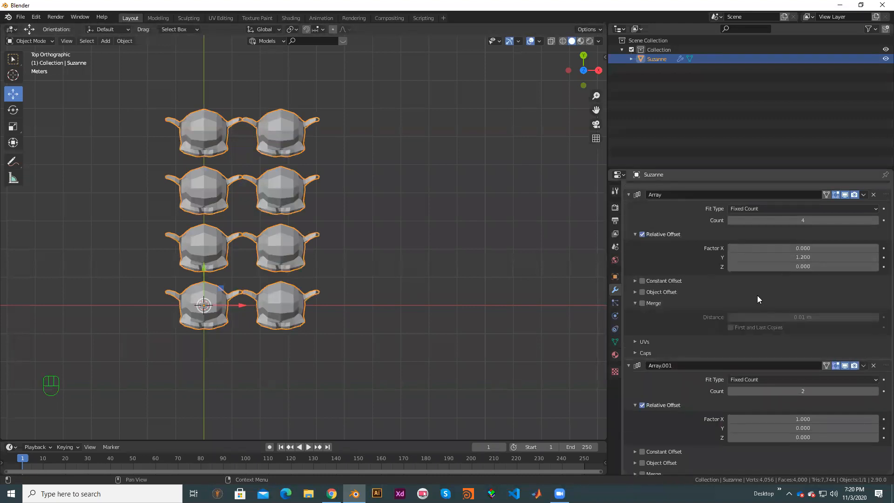
click(748, 292)
click(635, 321)
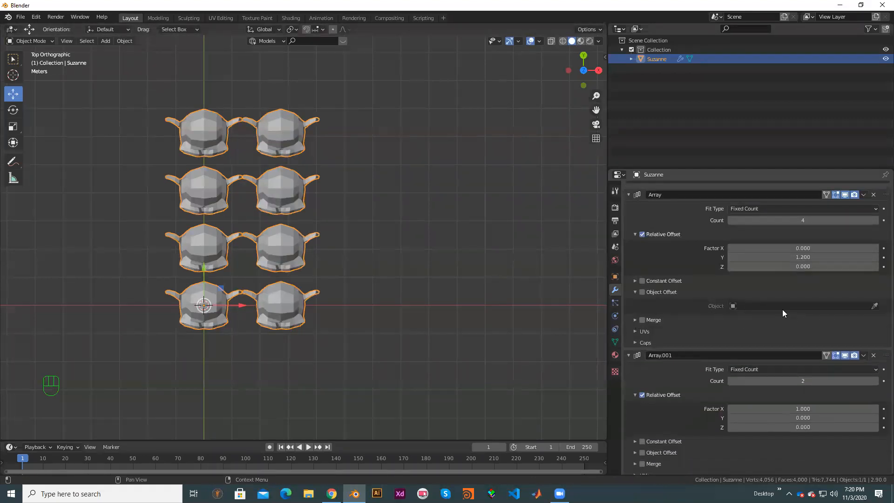
scroll(782, 309, up, 1)
click(629, 204)
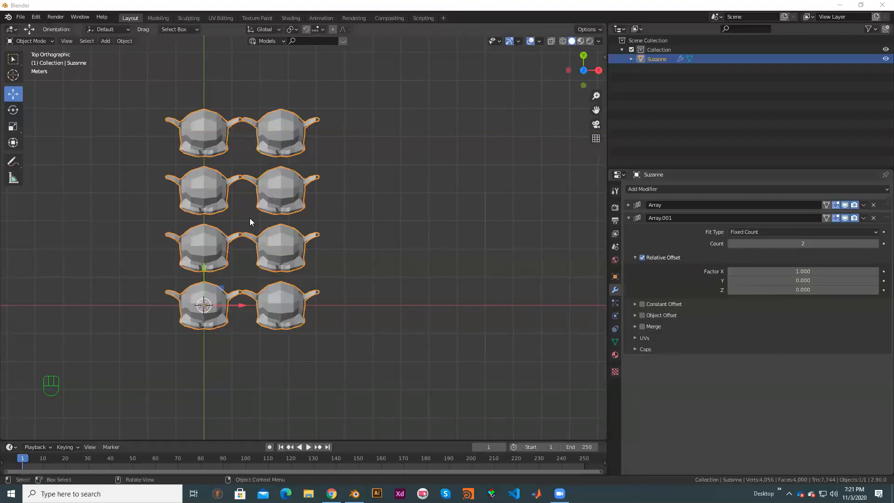
click(629, 205)
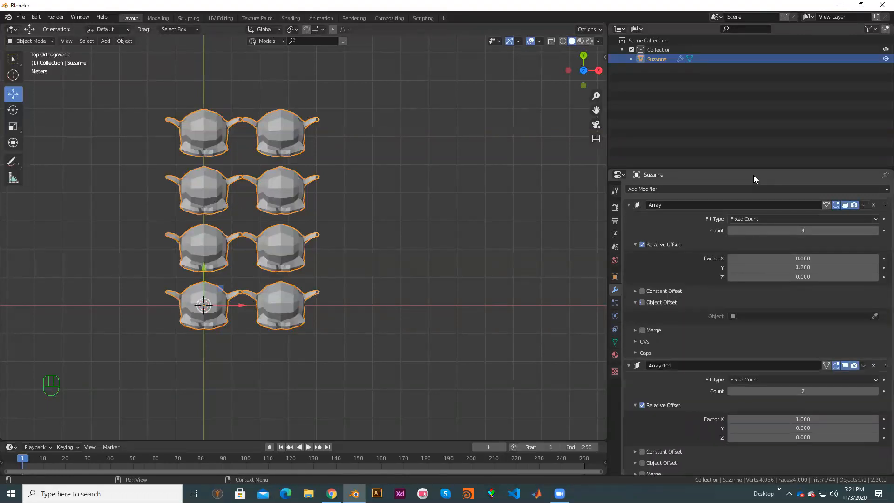
drag(755, 170, 764, 87)
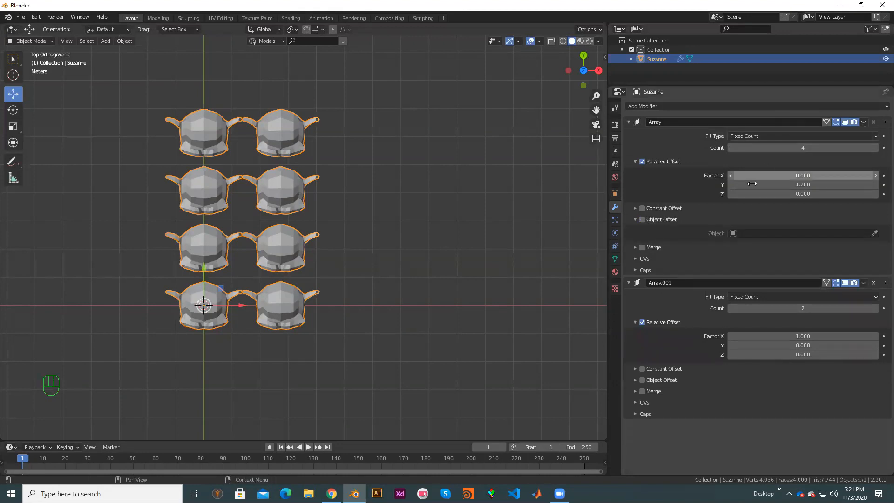
- Set the second Array modifier's relative offset factor X to 1.2 and its count to 4
click(803, 336)
text(1.2)
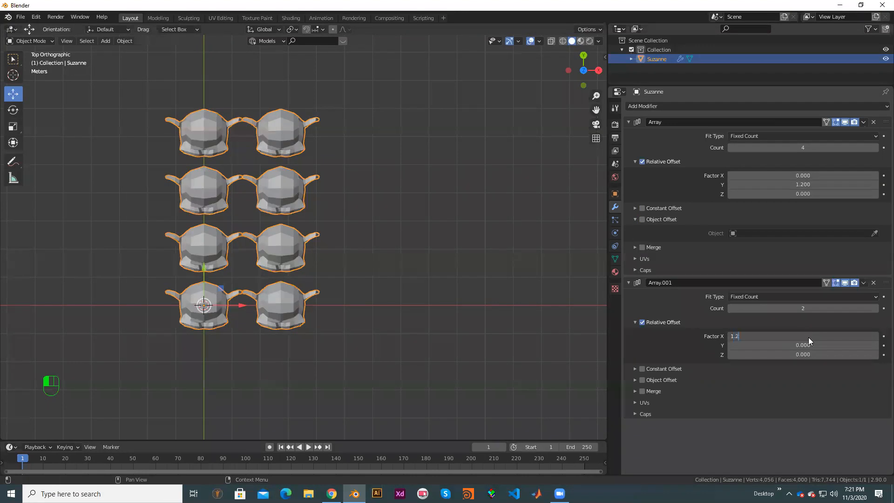
key(Return)
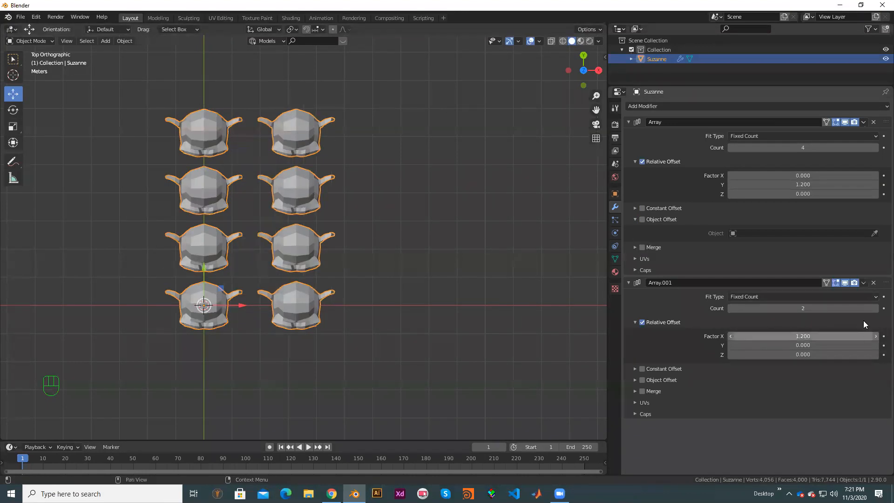
click(875, 308)
click(875, 309)
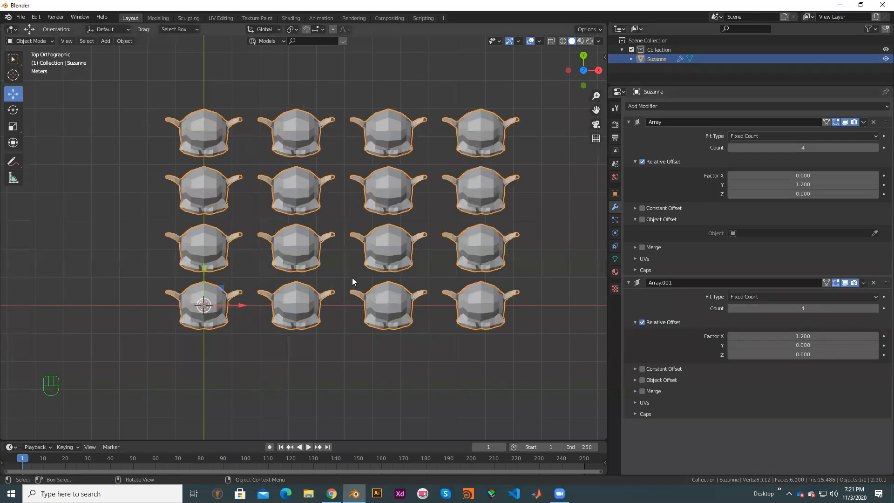
middle_drag(452, 283, 491, 267)
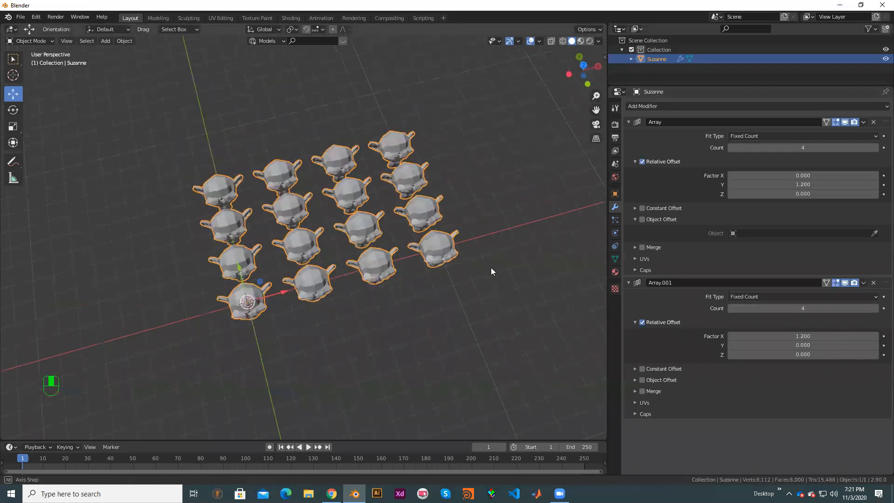
scroll(484, 293, up, 3)
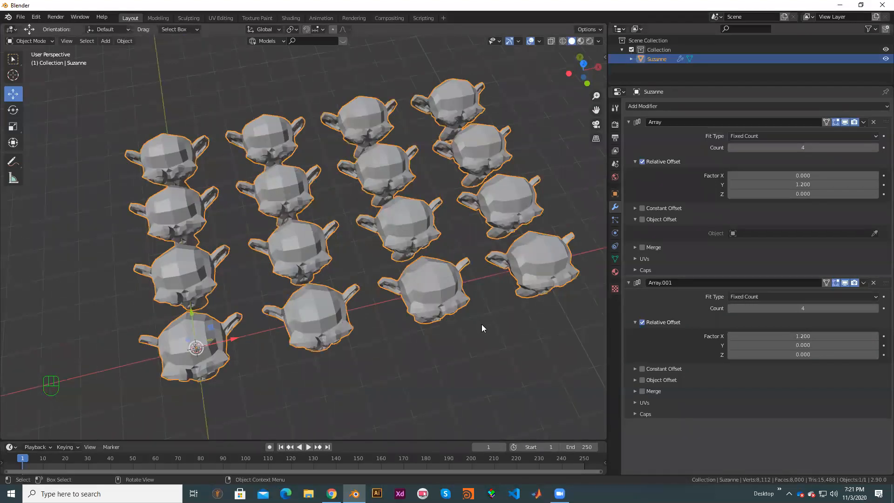
scroll(482, 318, down, 3)
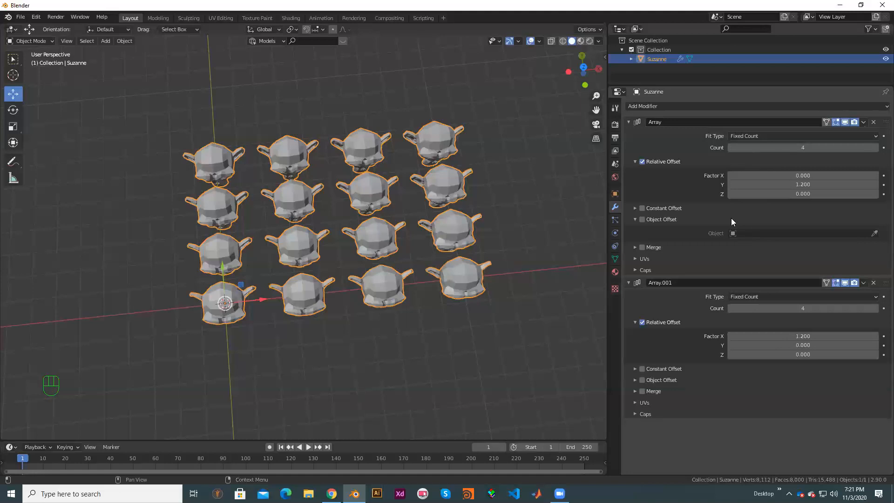
- Remove the second Array modifier and view the remaining column of heads in top orthographic view
click(874, 283)
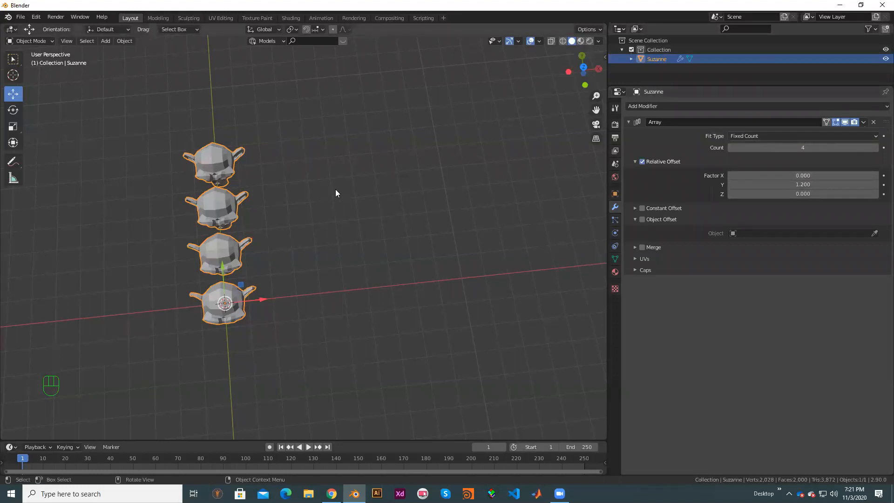
middle_drag(336, 190, 325, 169)
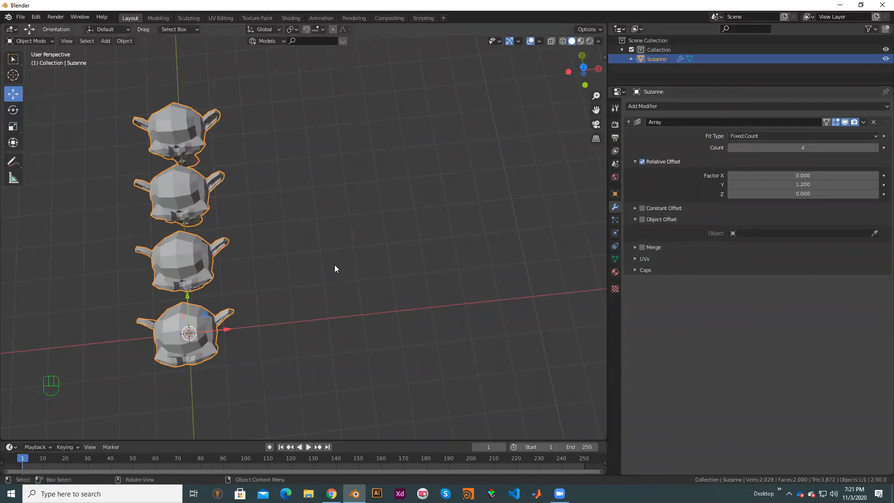
key(KP_7)
shift+middle_drag(348, 185, 422, 222)
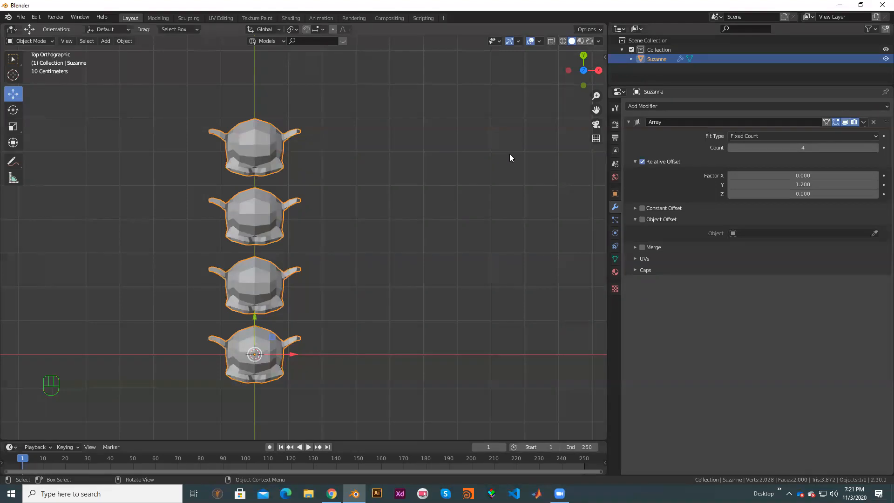
- Switch the Array modifier's fit type to Fit Length, set the length to 5 m, and view the heads in perspective
drag(743, 134, 750, 154)
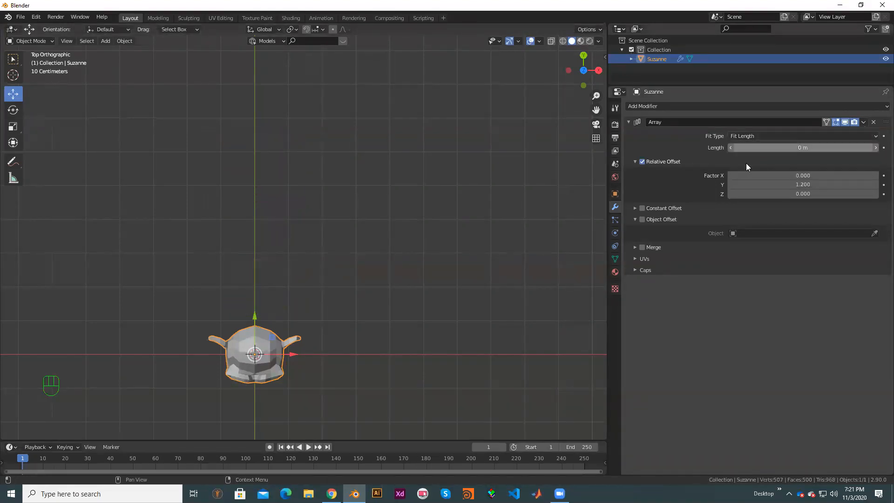
click(824, 148)
text(5)
key(Return)
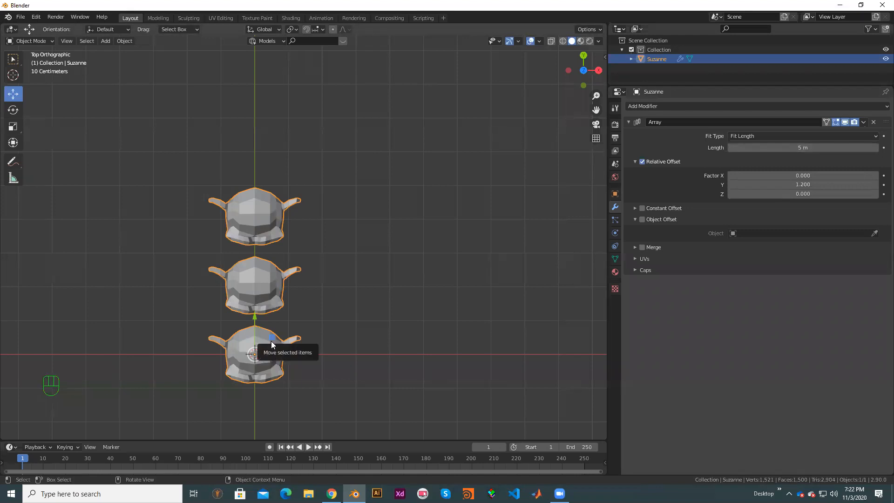
scroll(364, 355, up, 1)
shift+middle_drag(287, 200, 310, 150)
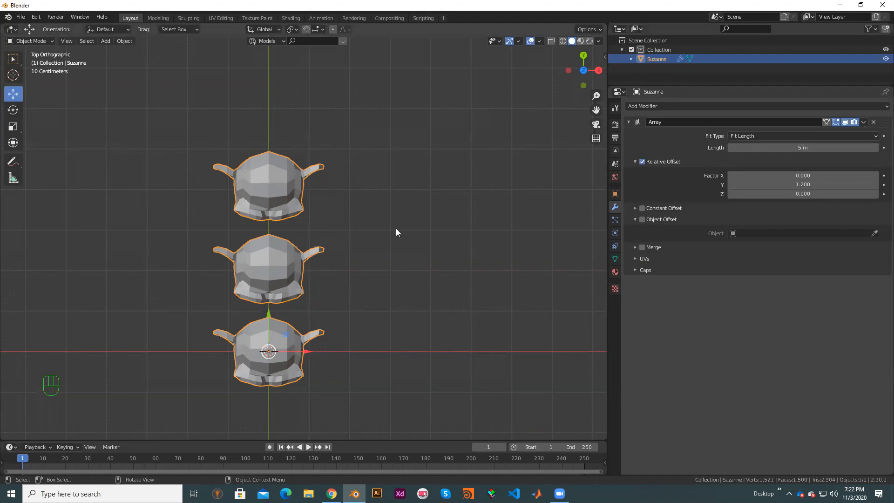
middle_drag(446, 344, 344, 284)
scroll(344, 281, up, 1)
shift+middle_drag(412, 265, 852, 480)
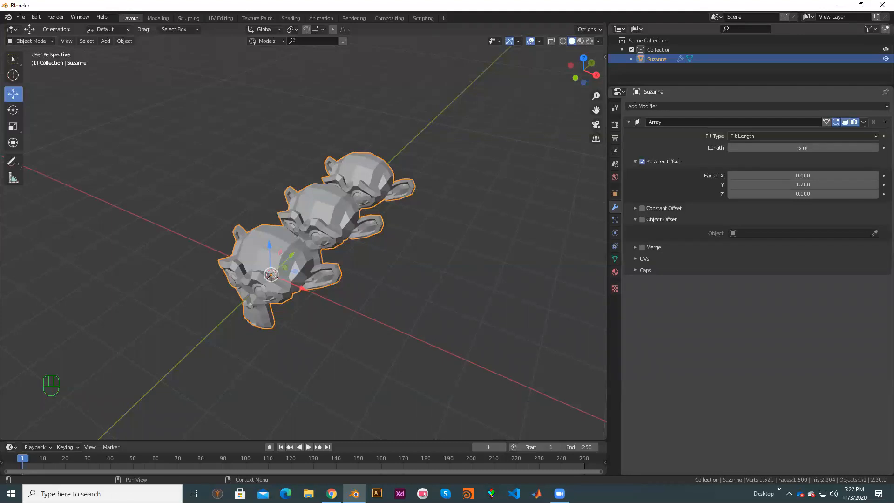
- Delete the arrayed monkey head from the scene
click(842, 412)
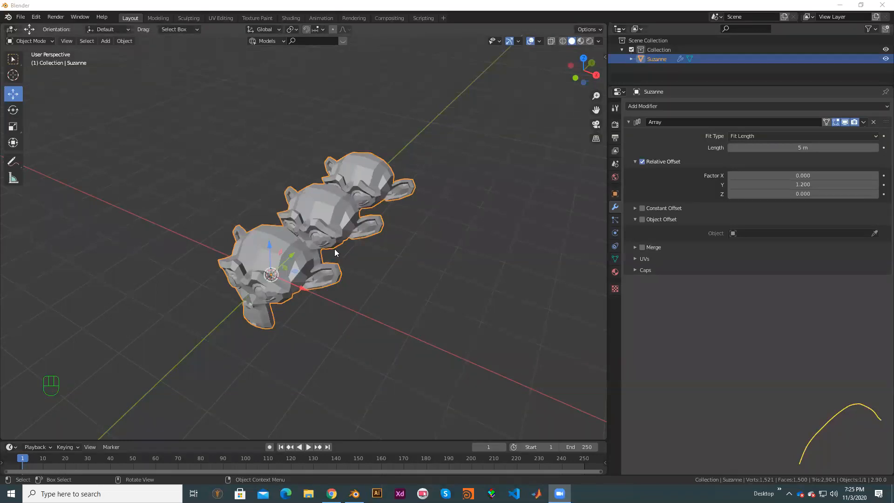
click(345, 225)
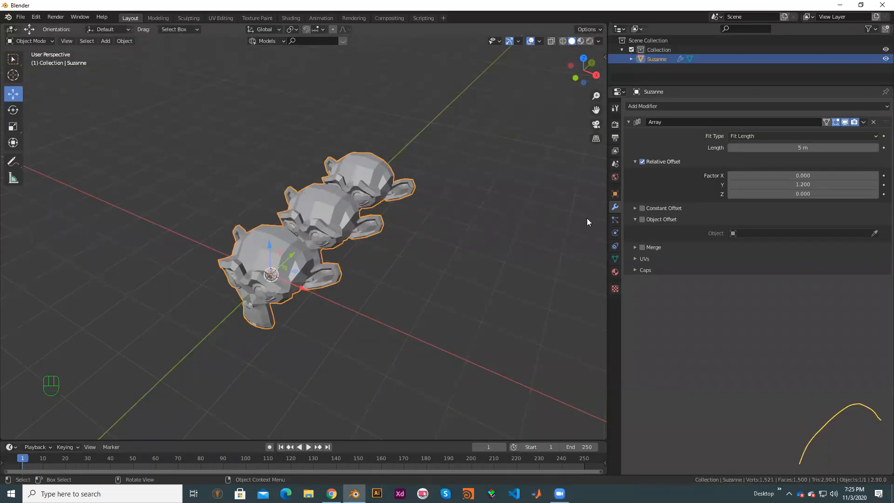
key(x)
click(311, 263)
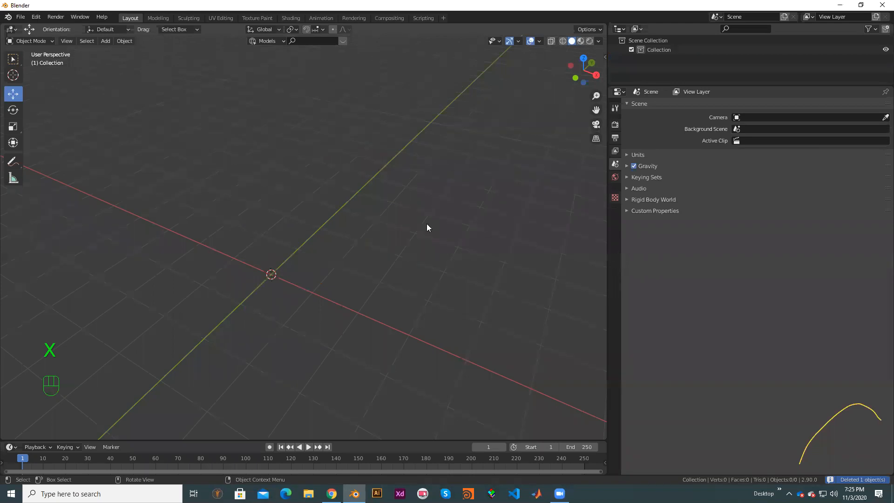
- Add a cube mesh at the world origin
middle_drag(442, 306, 372, 280)
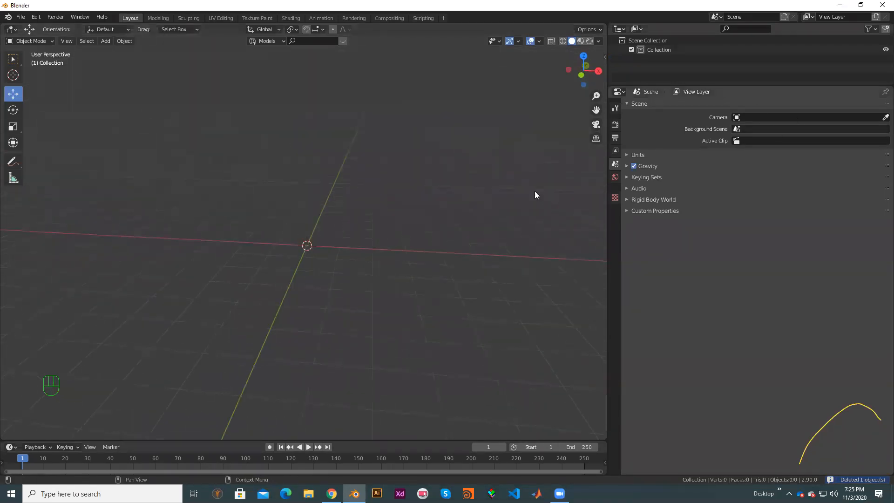
middle_drag(359, 310, 350, 313)
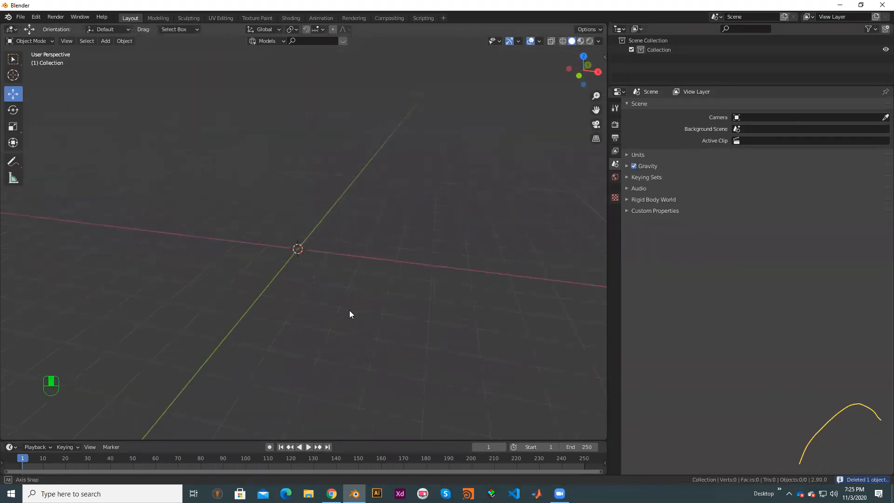
key(shift+a)
mouse_move(318, 253)
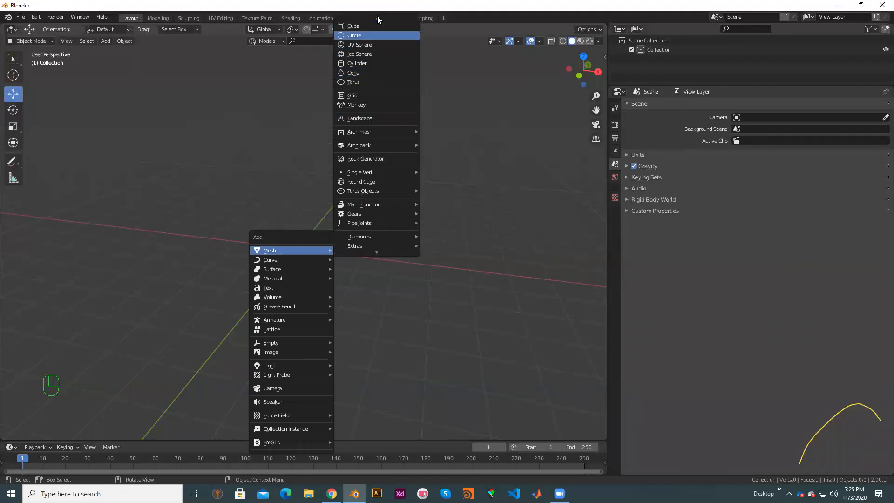
click(370, 32)
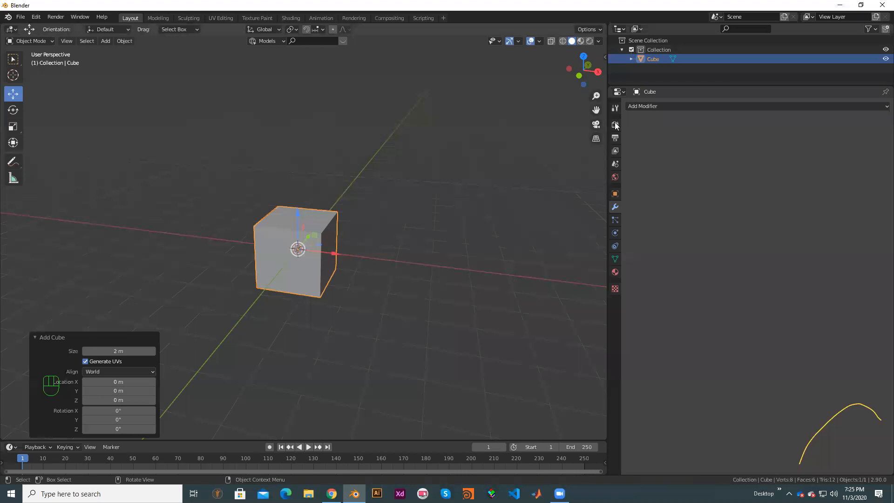
- Add a Bevel modifier to the new cube
middle_drag(487, 252, 480, 282)
middle_drag(431, 308, 397, 283)
scroll(486, 276, up, 5)
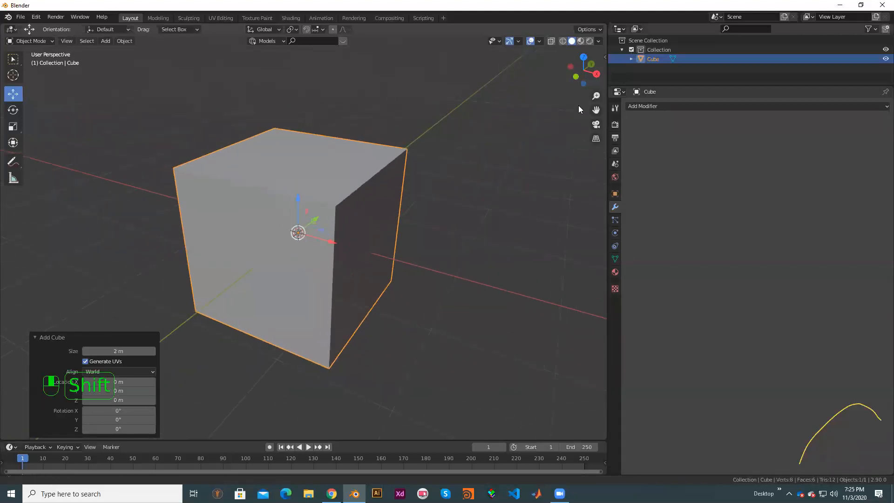
click(684, 106)
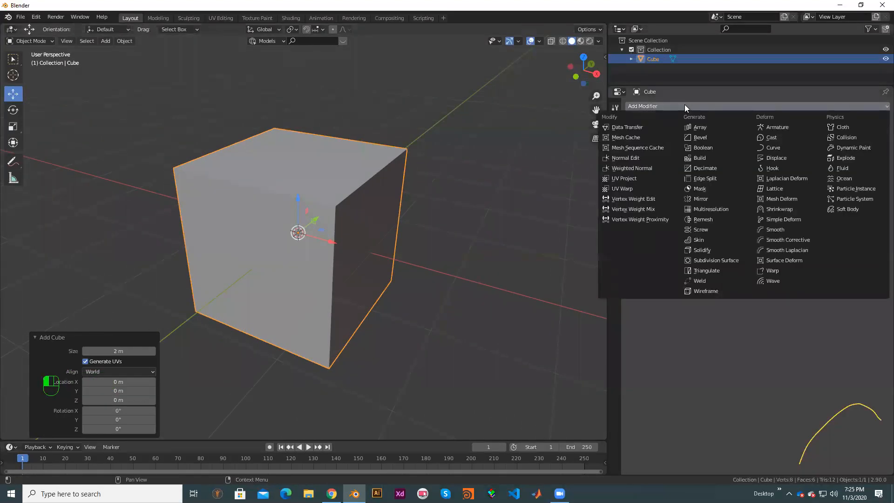
click(711, 138)
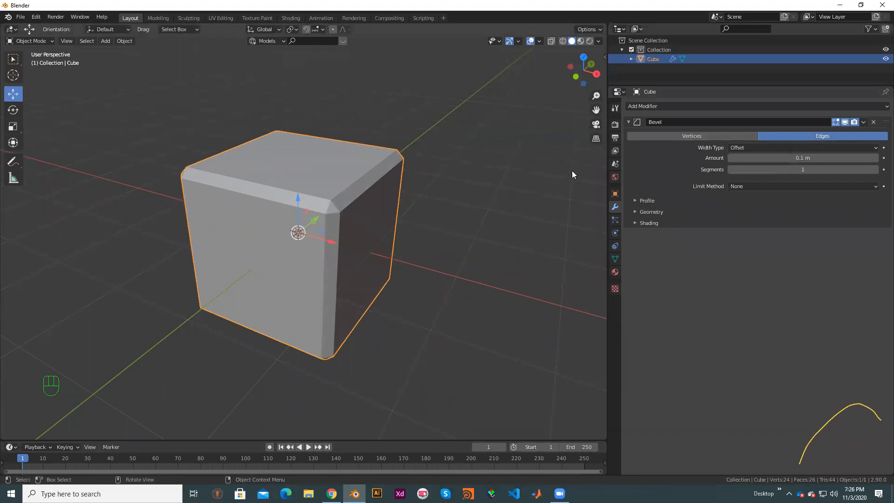
- Reduce the Bevel modifier's amount to 0.07 m while keeping the bevelled corner in view
mouse_move(450, 174)
middle_down()
mouse_move(464, 173)
mouse_move(451, 179)
middle_up()
scroll(487, 207, up, 1)
scroll(487, 211, down, 2)
mouse_move(468, 304)
middle_down()
mouse_move(450, 293)
mouse_move(461, 303)
middle_up()
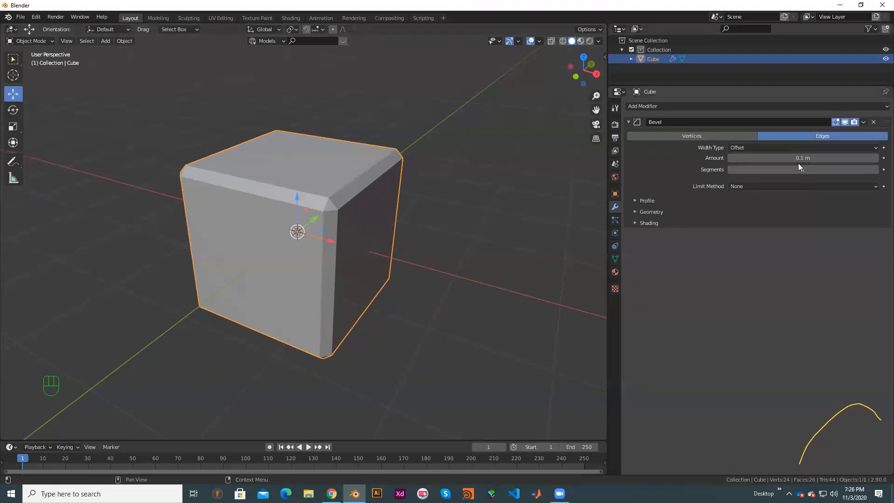
scroll(384, 162, up, 2)
drag(803, 158, 778, 169)
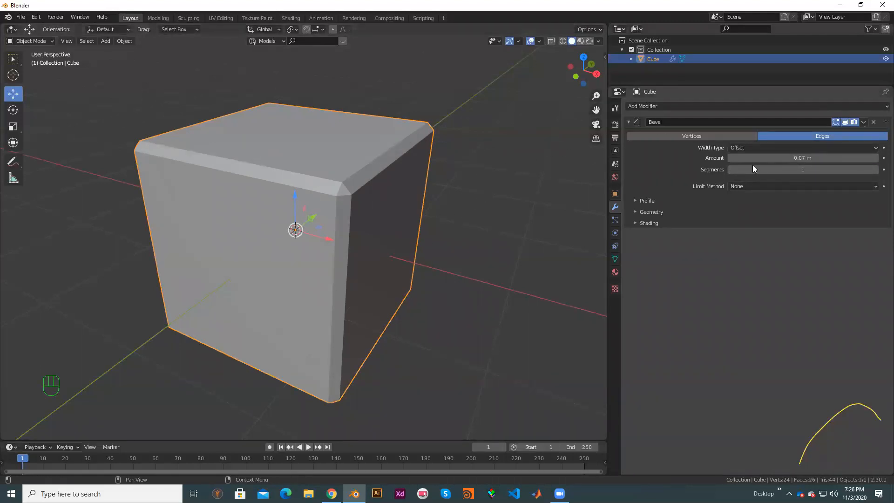
mouse_move(426, 302)
middle_down()
mouse_move(441, 311)
mouse_move(419, 291)
middle_up()
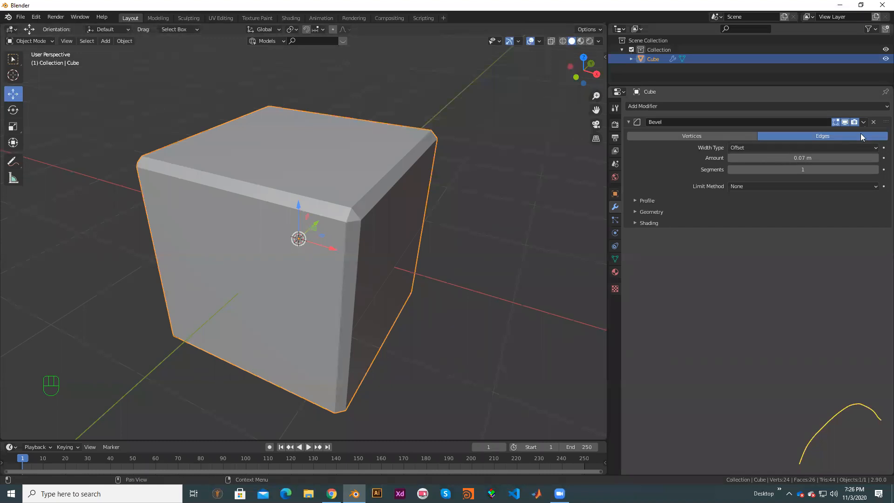
- Remove the Bevel modifier from the cube and add a fresh one with default settings
click(873, 122)
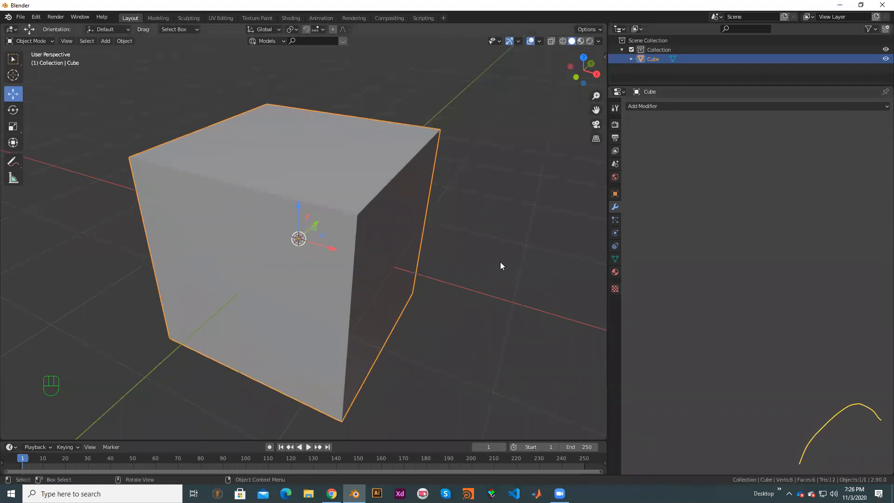
click(689, 106)
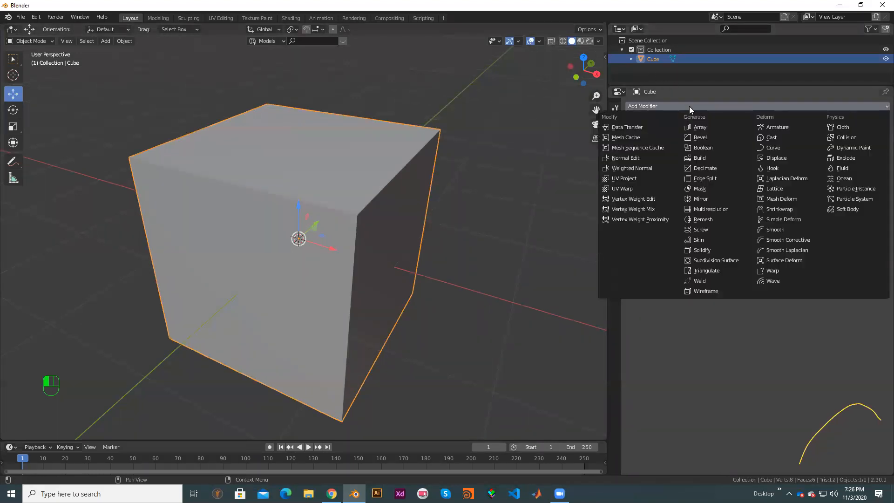
click(736, 138)
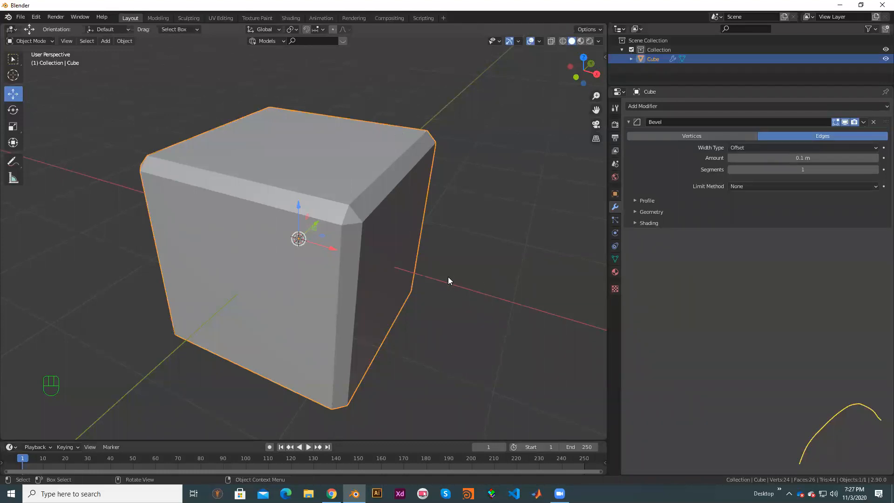
- Examine the cube's bevelled edges and corners from several angles and distances
middle_drag(423, 271, 395, 265)
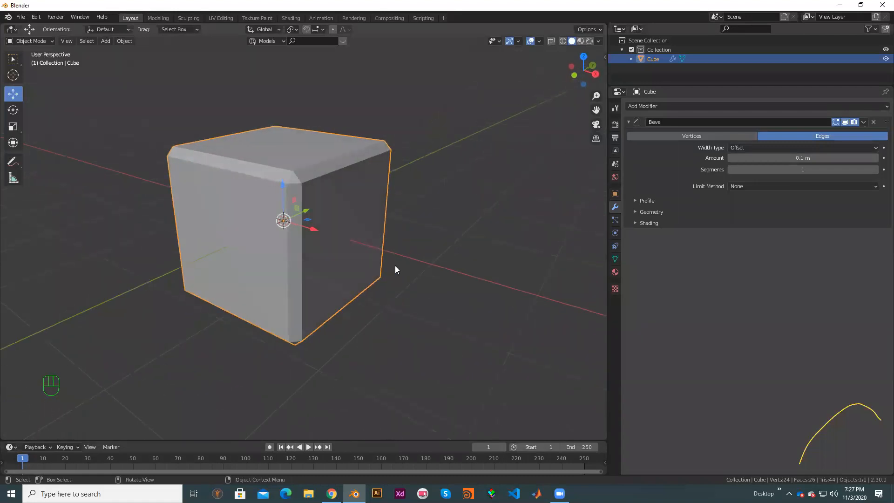
scroll(396, 266, up, 4)
scroll(335, 205, down, 2)
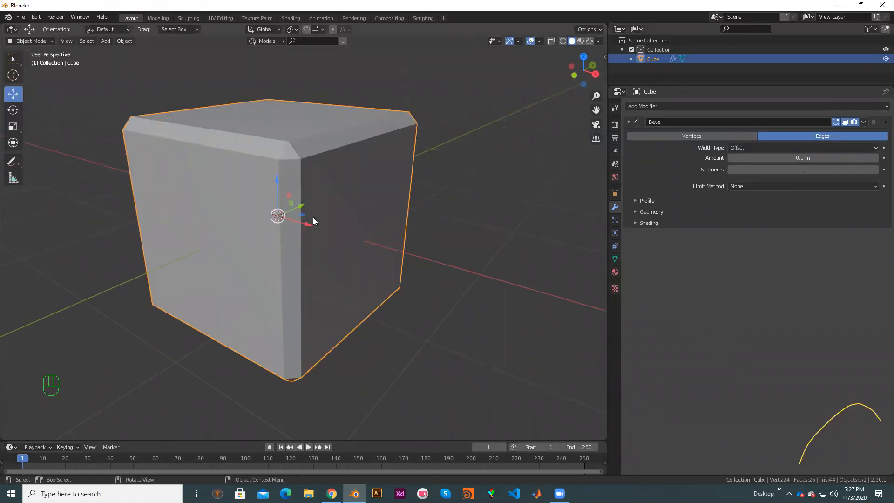
middle_drag(367, 225, 339, 248)
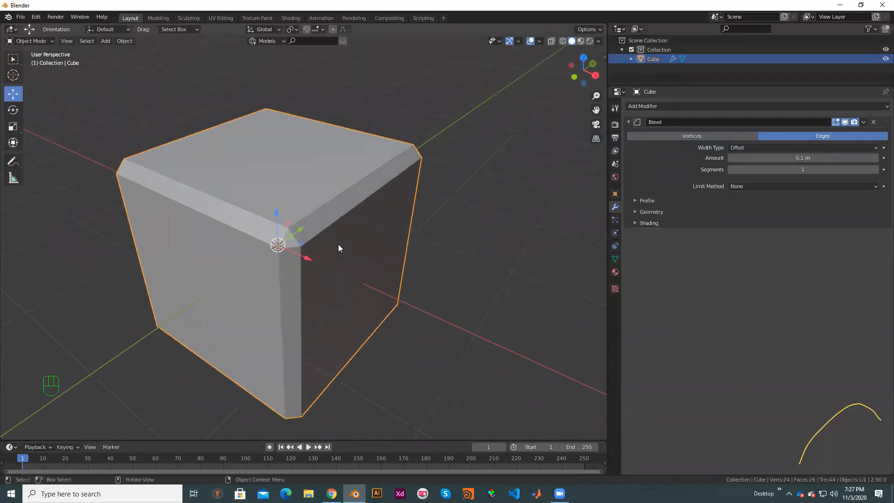
scroll(339, 248, up, 2)
scroll(402, 278, down, 2)
middle_drag(381, 330, 458, 261)
key(shift+c)
scroll(255, 221, up, 3)
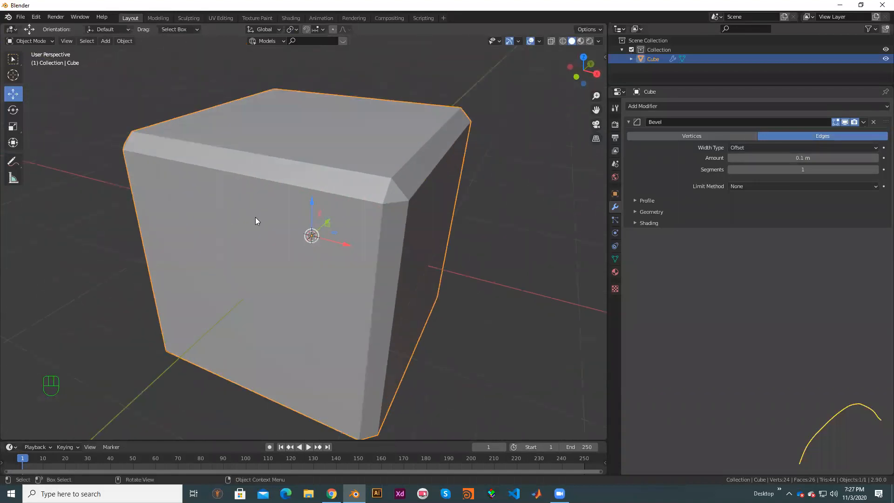
scroll(433, 223, down, 2)
shift+middle_drag(445, 229, 402, 244)
scroll(386, 237, up, 2)
scroll(393, 235, down, 2)
scroll(393, 236, up, 2)
shift+middle_drag(371, 239, 411, 211)
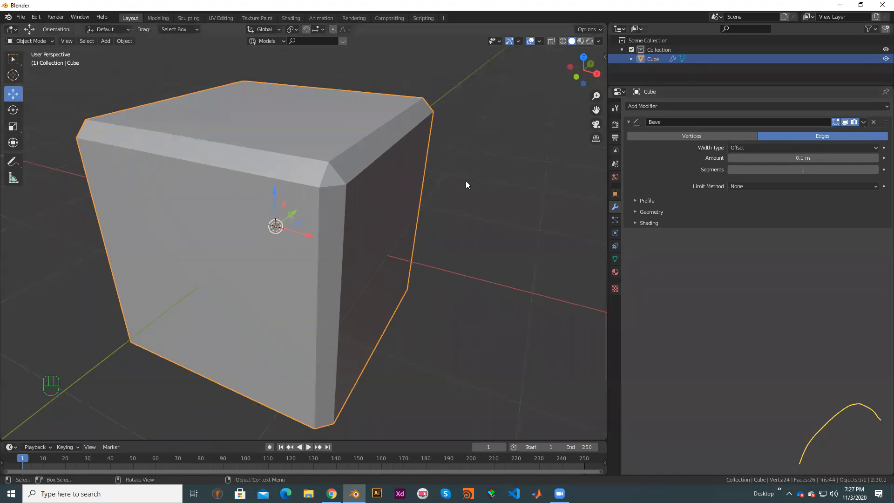
- Set the Bevel modifier's limit method to Weight and check the cube's edges
scroll(463, 177, down, 2)
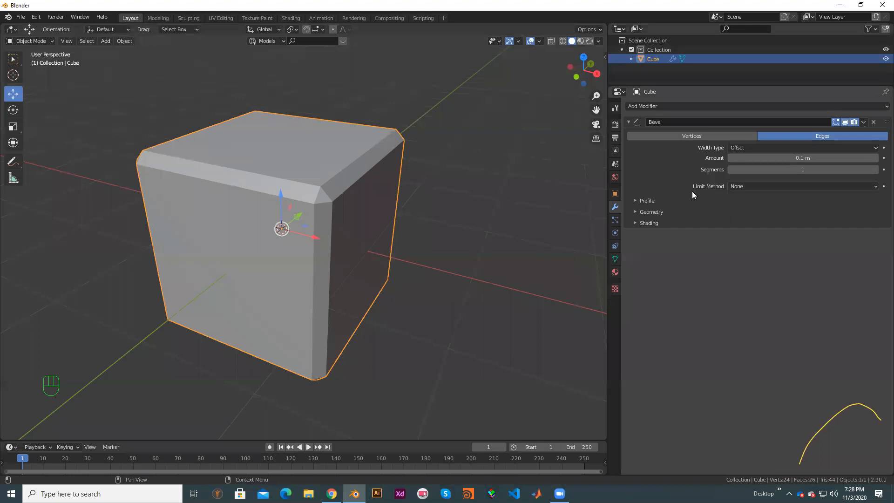
click(746, 186)
click(746, 186)
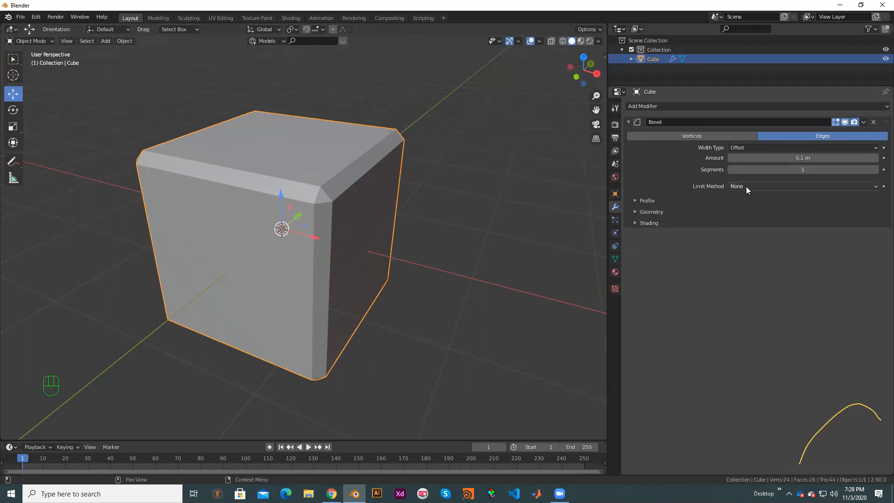
click(746, 186)
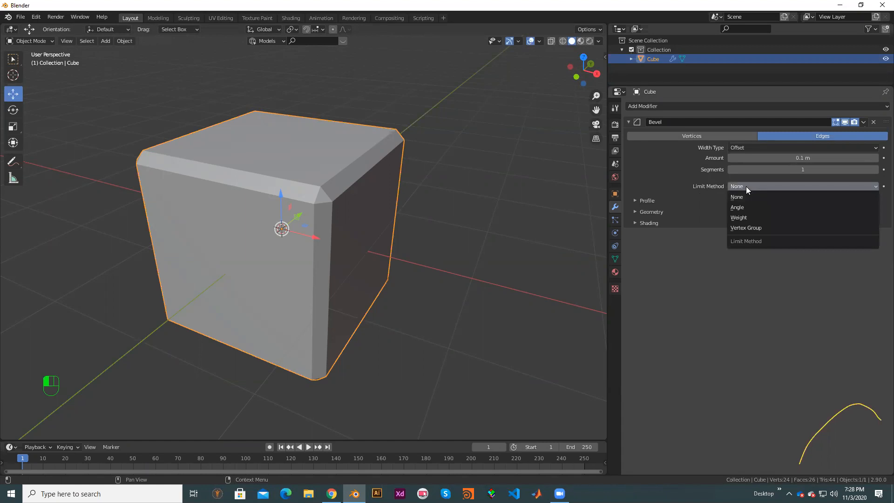
click(771, 219)
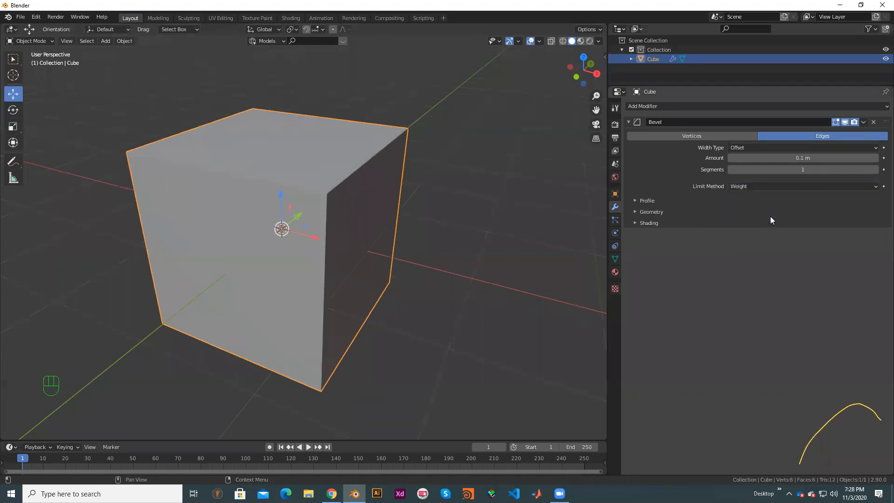
middle_drag(367, 281, 338, 215)
scroll(376, 284, up, 2)
scroll(418, 253, down, 2)
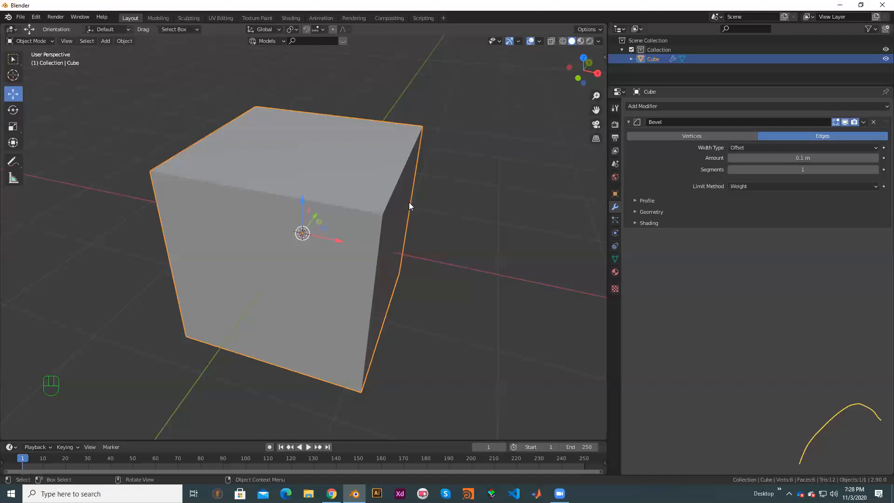
click(761, 188)
click(751, 213)
- In Edit Mode, select the cube's top edge on the positive X side and display its transform and bevel weight properties
click(599, 41)
click(599, 41)
key(Tab)
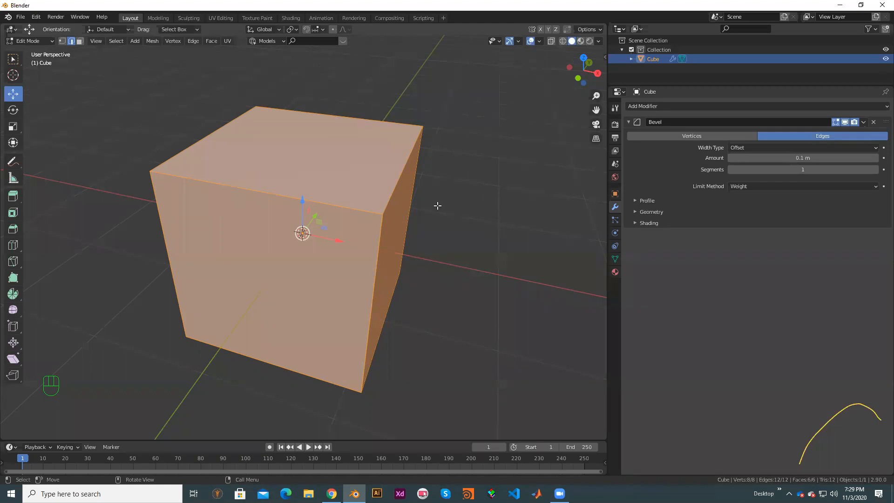
key(n)
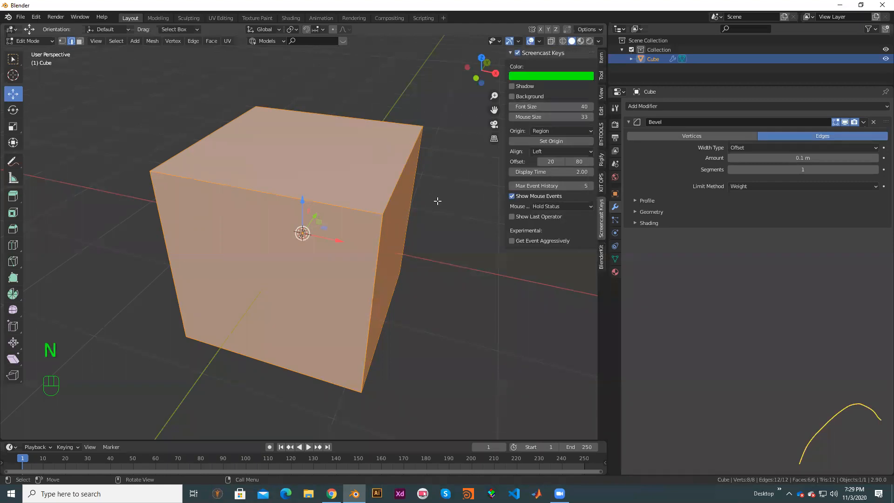
middle_drag(405, 253, 345, 231)
scroll(367, 190, up, 2)
click(368, 190)
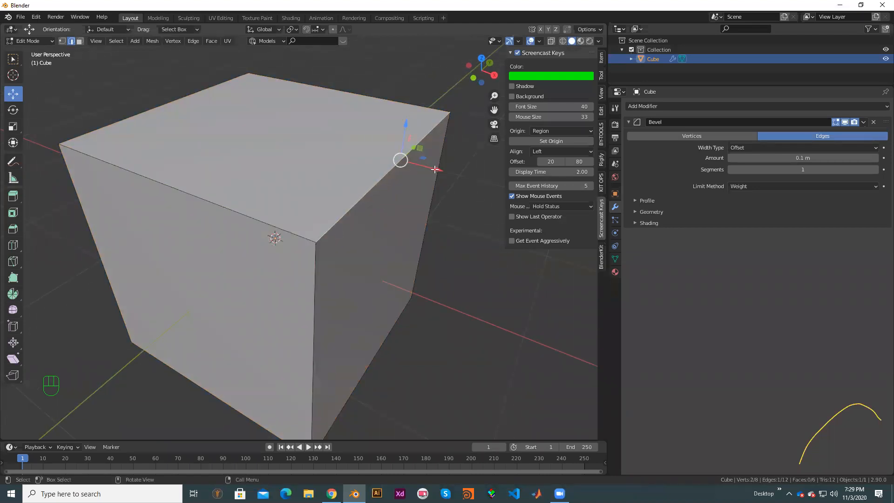
click(601, 75)
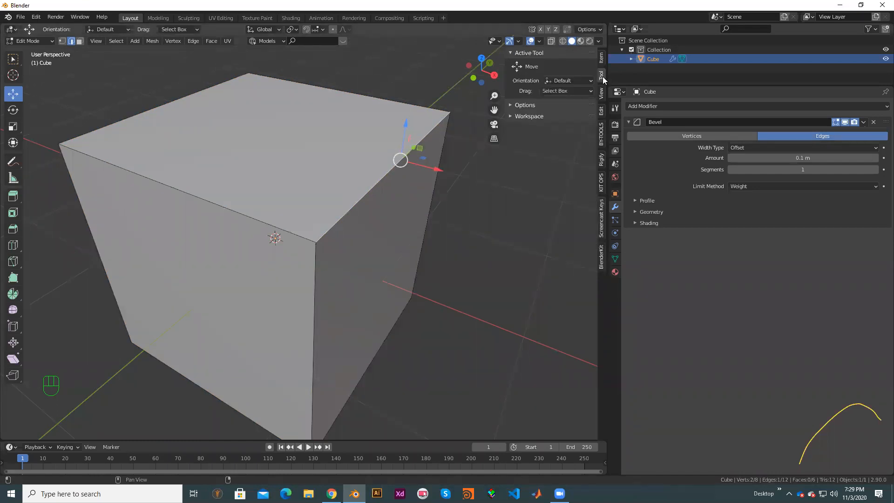
click(602, 63)
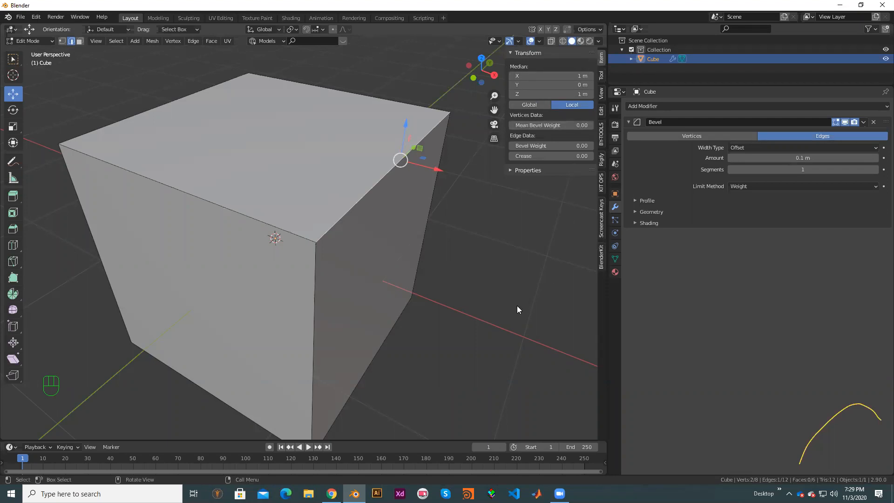
- Set the selected top edge's bevel weight to 1
key(n)
key(n)
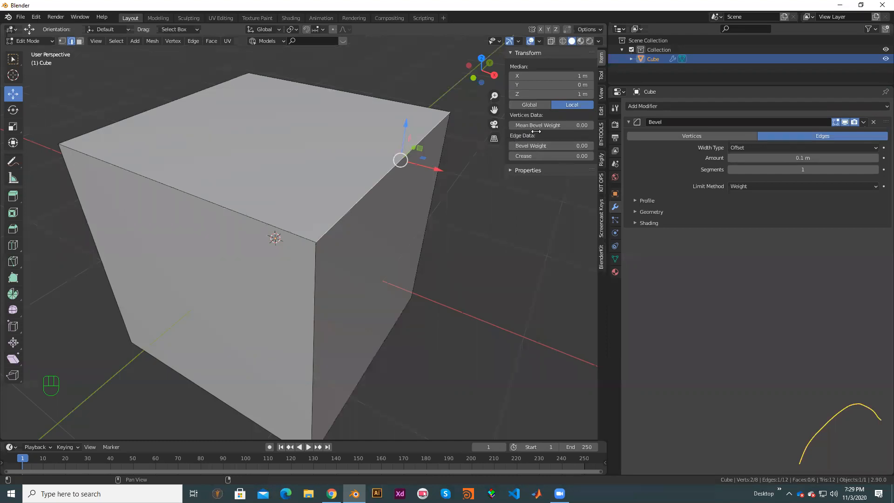
click(556, 146)
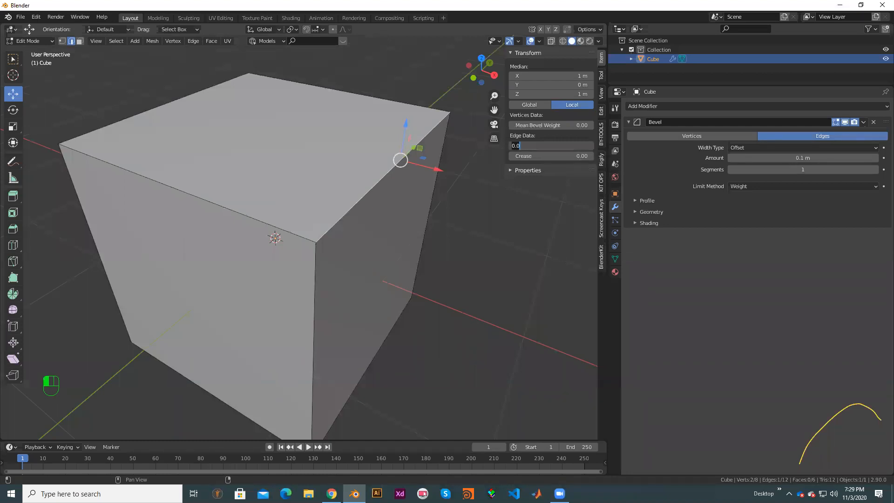
text(1)
key(Return)
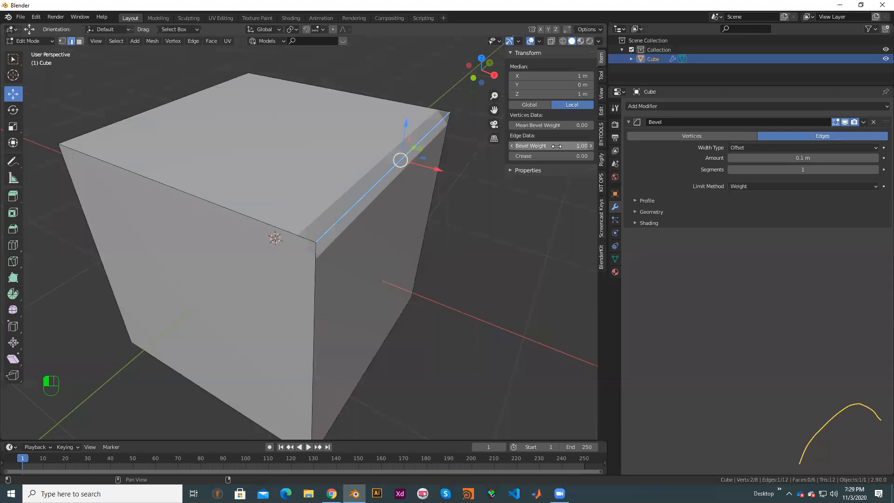
- Raise the Bevel modifier's segment count to 6
middle_drag(484, 261, 503, 246)
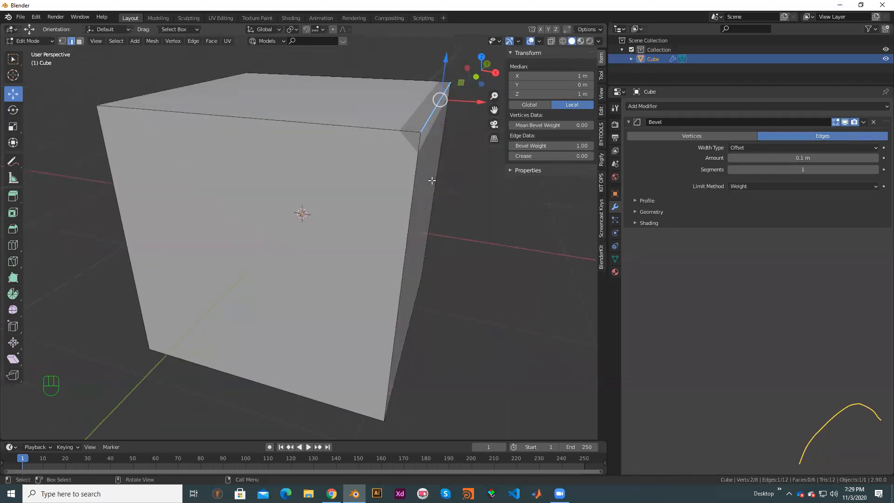
middle_drag(347, 246, 379, 251)
scroll(378, 183, up, 3)
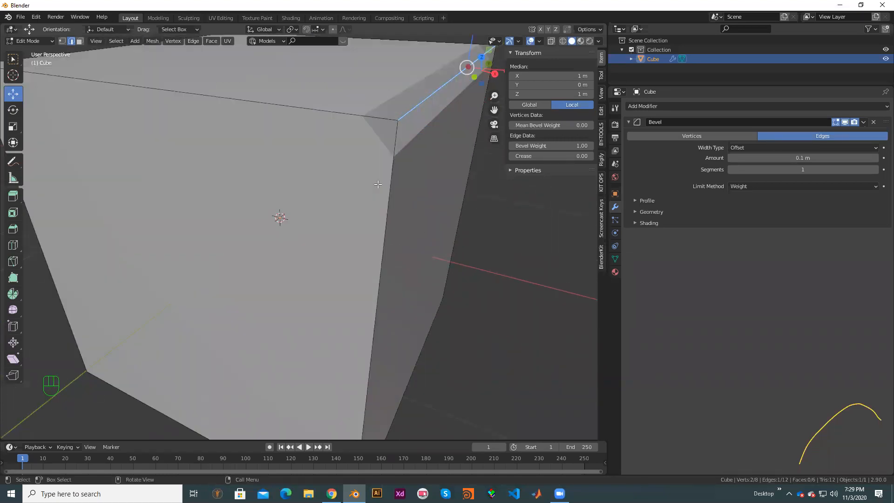
scroll(427, 186, down, 2)
shift+middle_drag(457, 139, 453, 168)
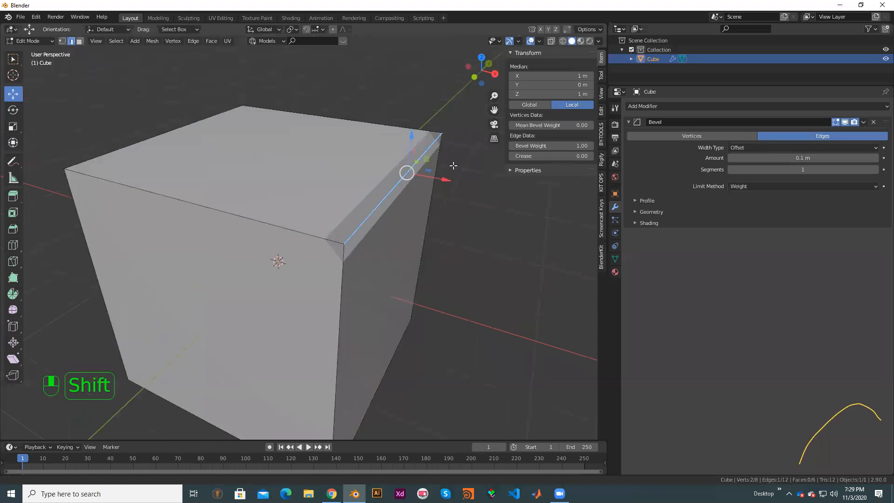
scroll(471, 168, up, 2)
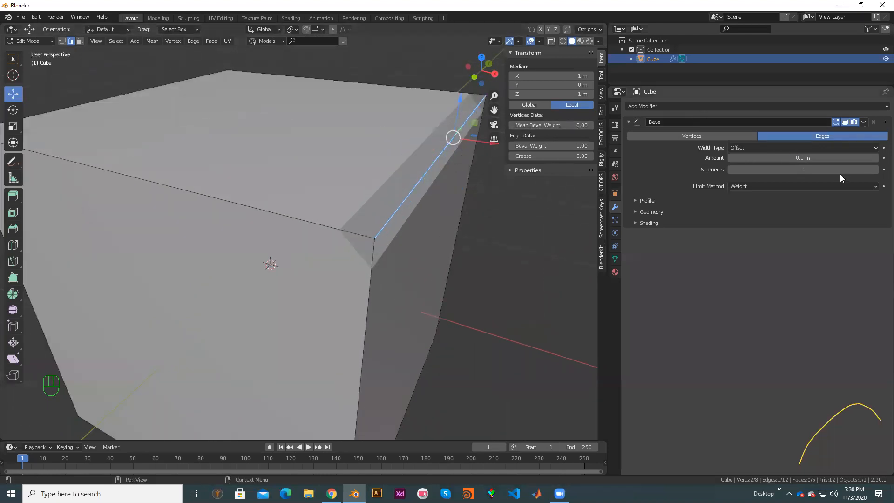
click(875, 169)
click(876, 170)
click(875, 169)
click(875, 169)
click(875, 170)
- Set the Bevel modifier's amount to 0.3 m while viewing the weighted corner from the front
key(KP_1)
shift+middle_drag(394, 224, 405, 180)
scroll(395, 313, up, 4)
mouse_move(395, 314)
shift+middle_down()
mouse_move(437, 240)
mouse_move(390, 322)
shift+middle_up()
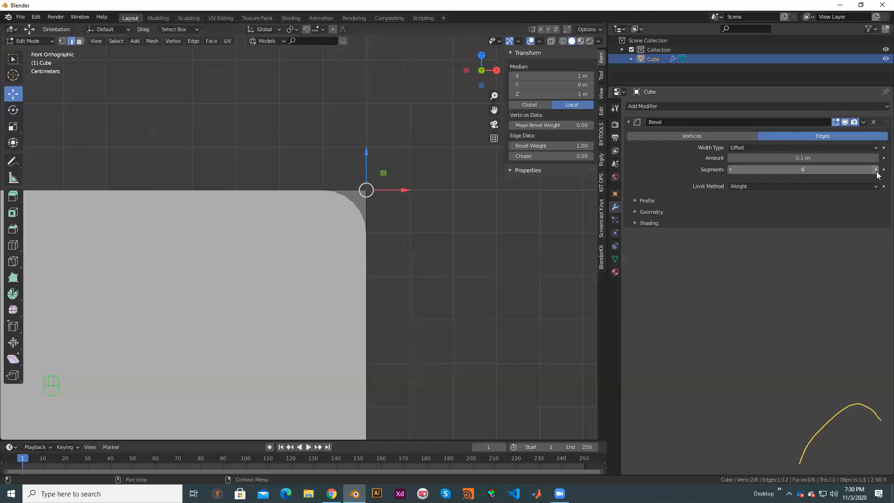
drag(806, 160, 862, 158)
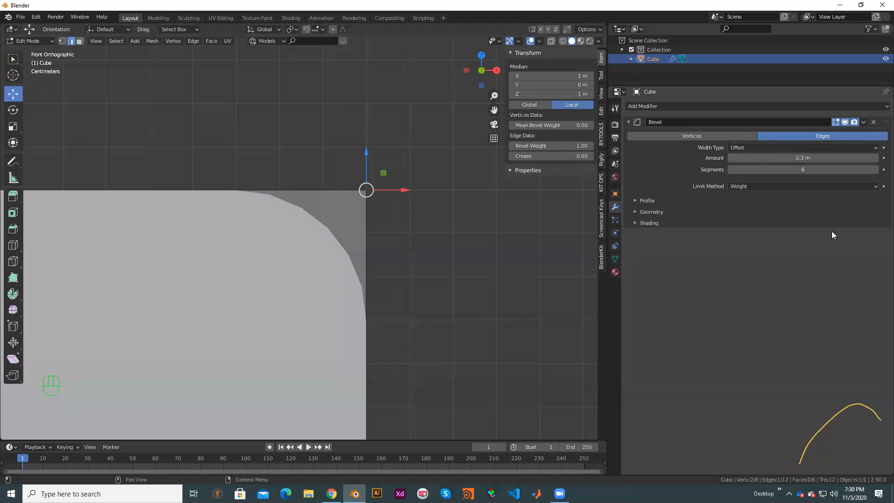
- Compare the rounded edge in Object Mode and Edit Mode and examine the cube from several angles
key(Tab)
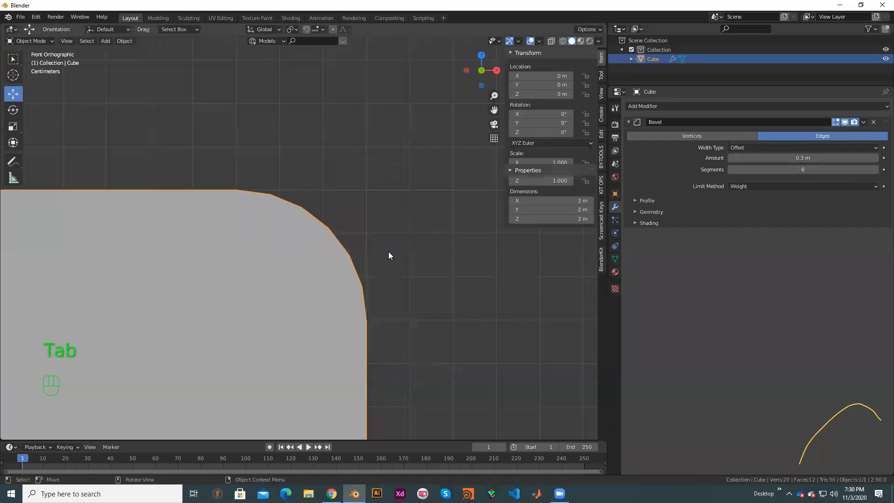
scroll(393, 270, down, 2)
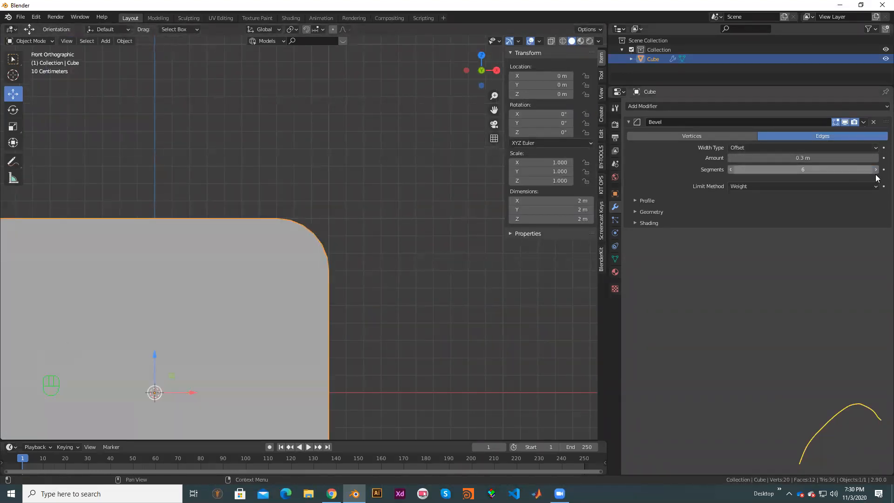
shift+middle_drag(308, 312, 396, 276)
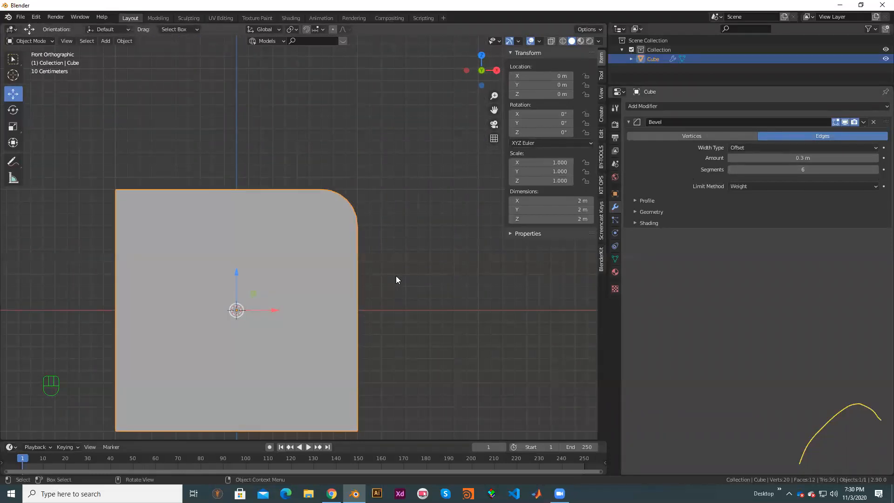
key(Tab)
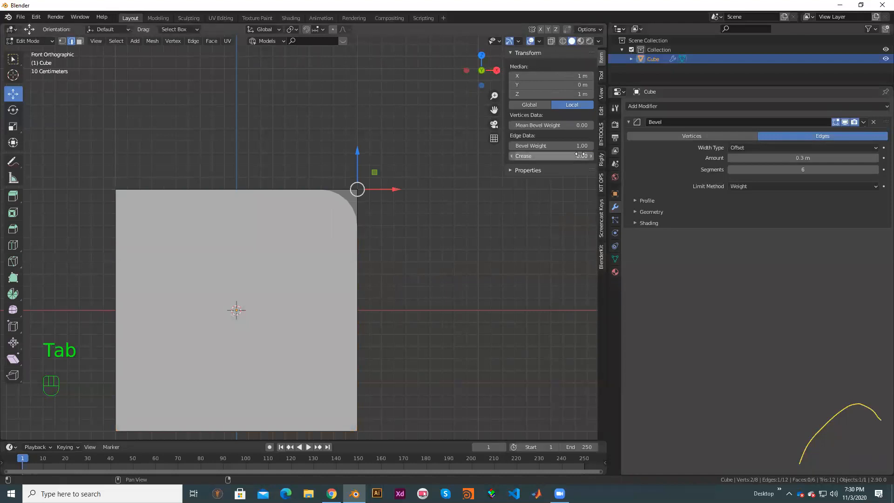
key(Tab)
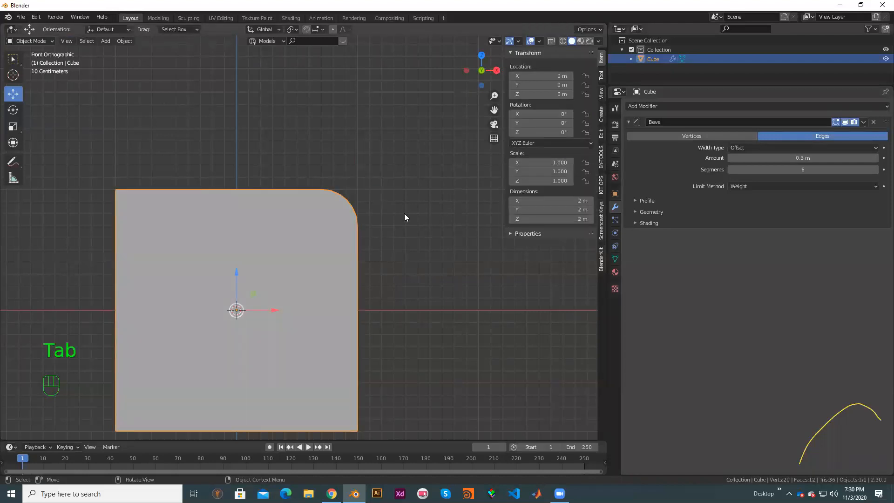
key(Tab)
key(Tab)
middle_drag(419, 242, 465, 225)
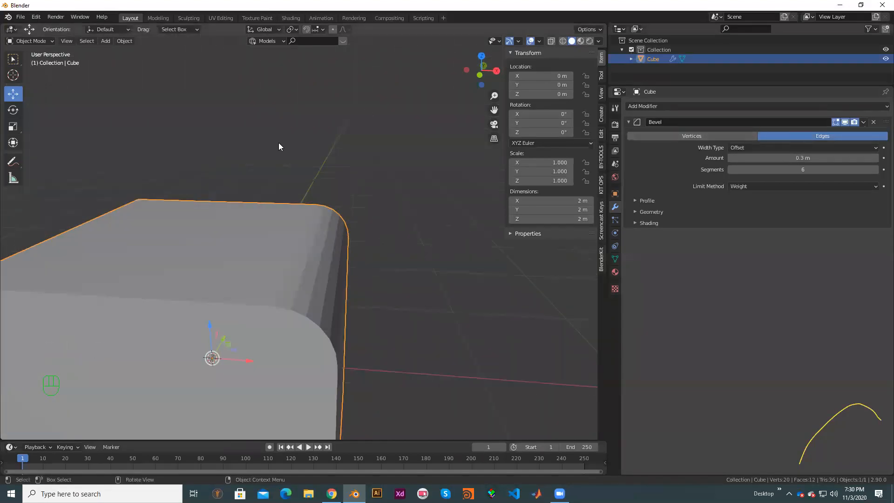
shift+middle_drag(363, 330, 395, 276)
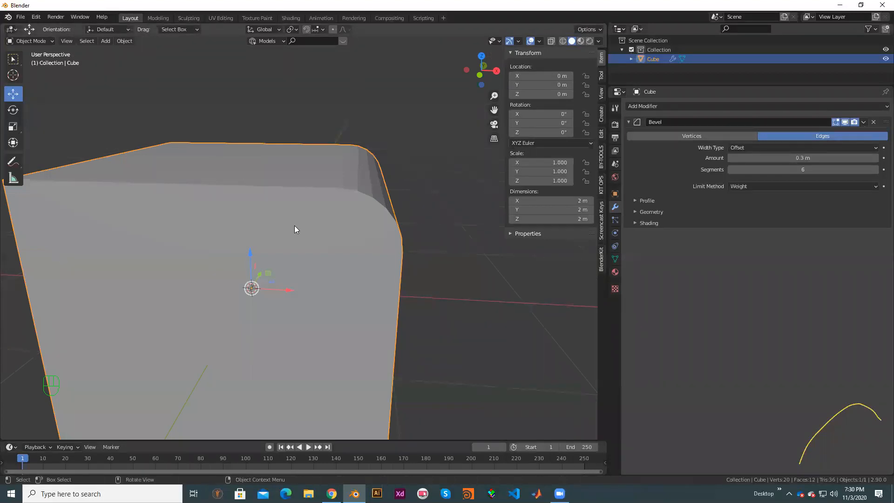
scroll(421, 279, down, 3)
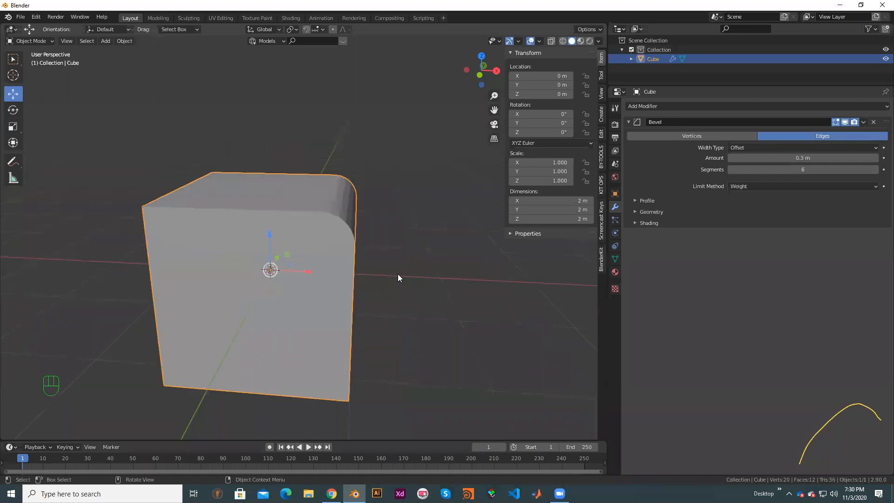
mouse_move(345, 309)
middle_down()
mouse_move(447, 315)
mouse_move(456, 278)
mouse_move(345, 297)
middle_up()
scroll(384, 227, up, 2)
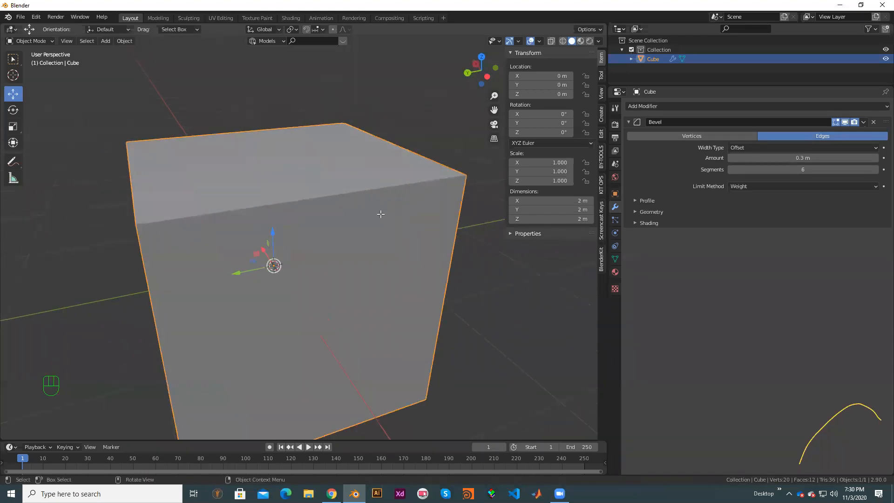
- In Edit Mode, select the cube's top edge on the negative X side and set its bevel weight to 1
key(Tab)
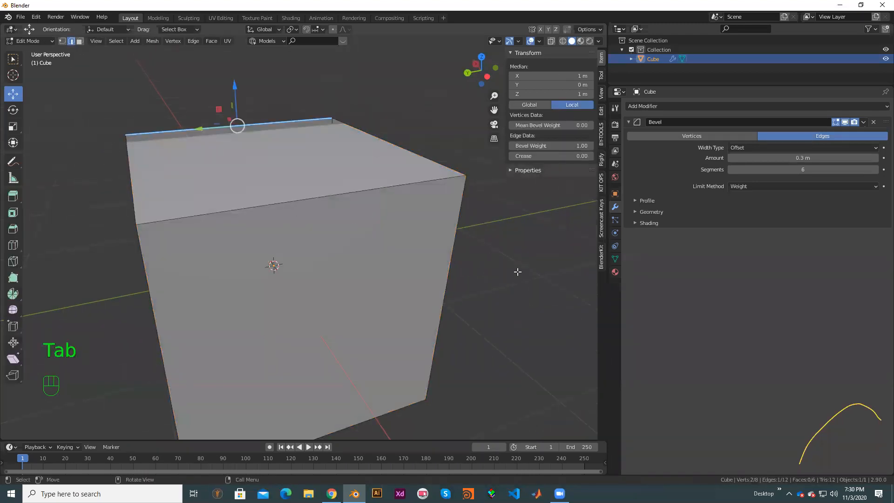
click(493, 256)
click(328, 192)
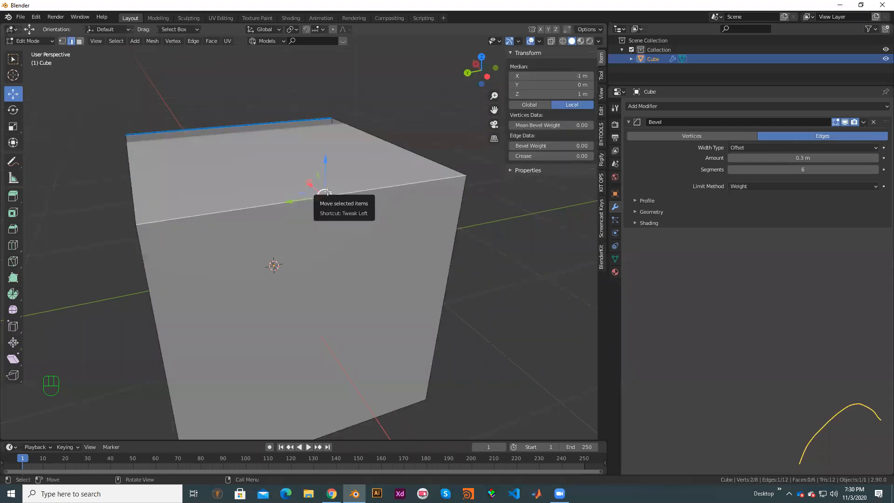
key(n)
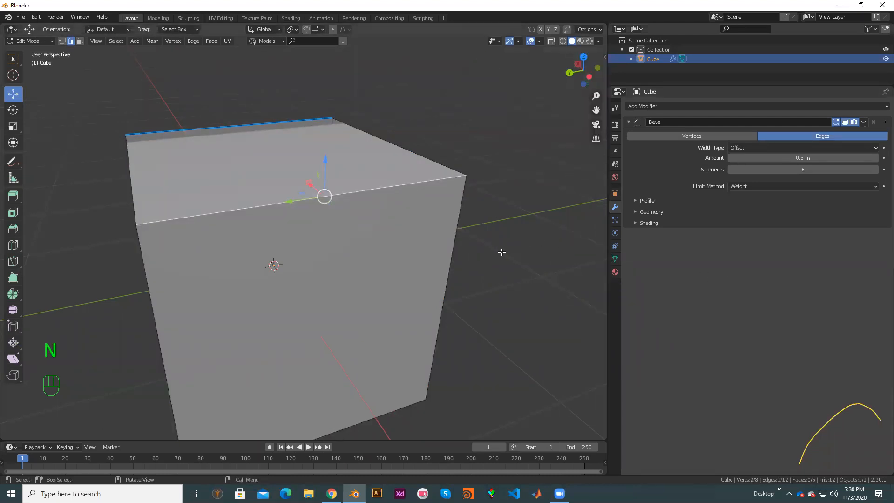
key(n)
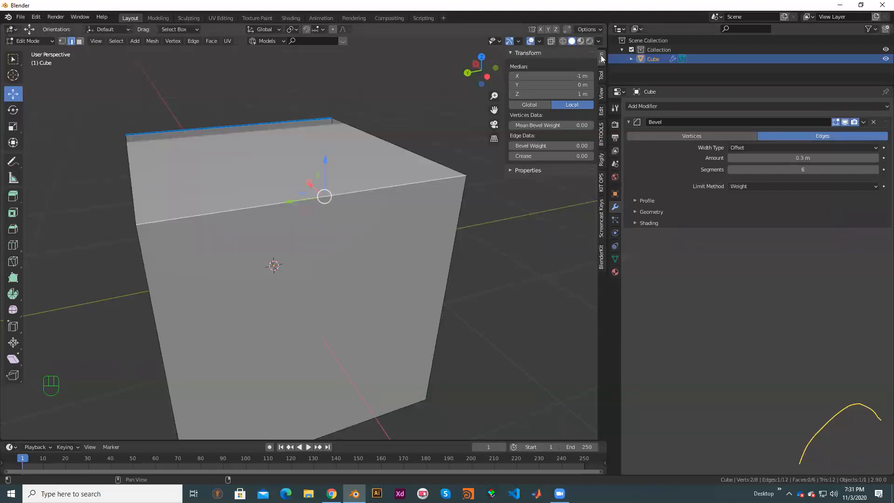
click(533, 146)
text(1)
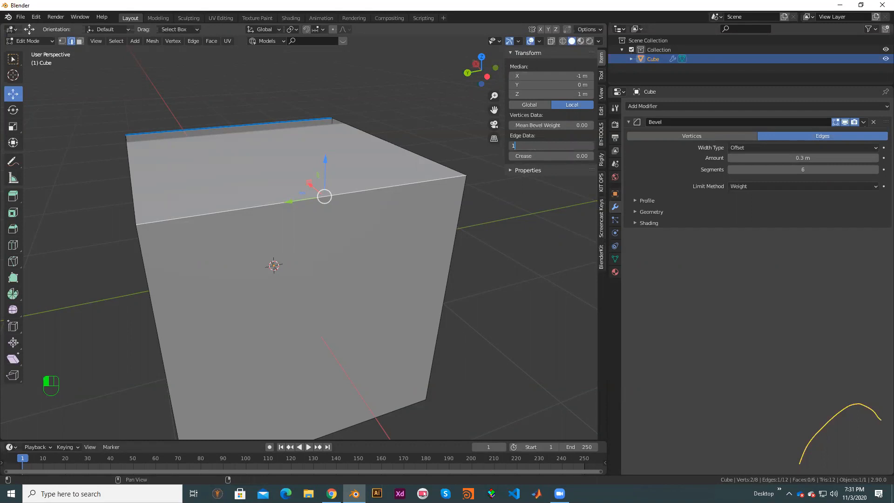
key(Return)
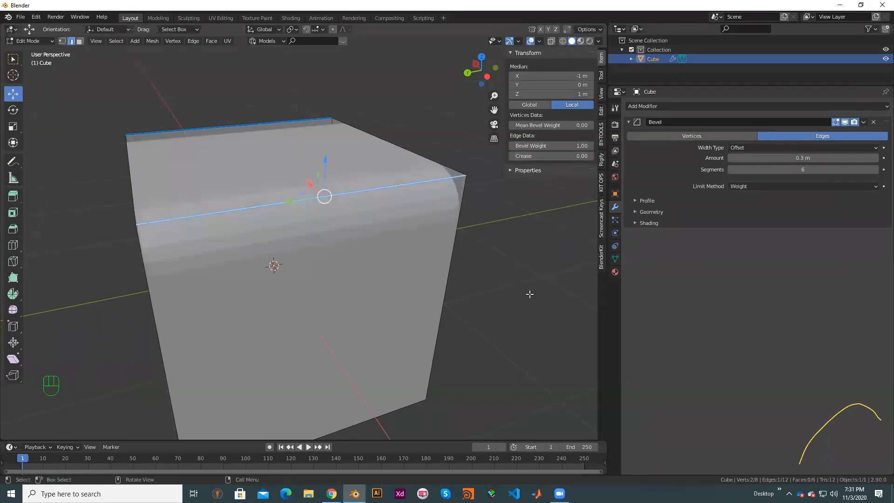
- Inspect both weighted top edges in Object Mode, from the front and at an angle
key(Tab)
scroll(491, 236, down, 2)
middle_drag(402, 280, 392, 333)
key(KP_1)
scroll(449, 247, up, 4)
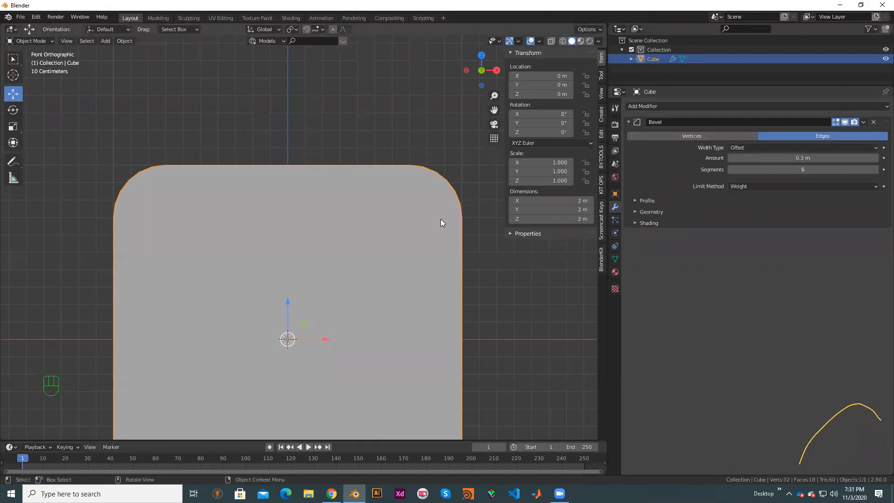
scroll(439, 223, down, 1)
middle_drag(461, 213, 443, 248)
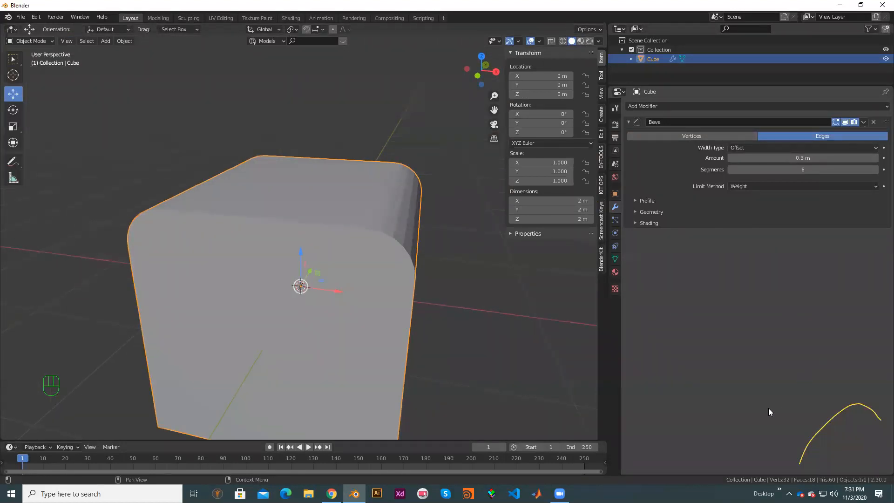
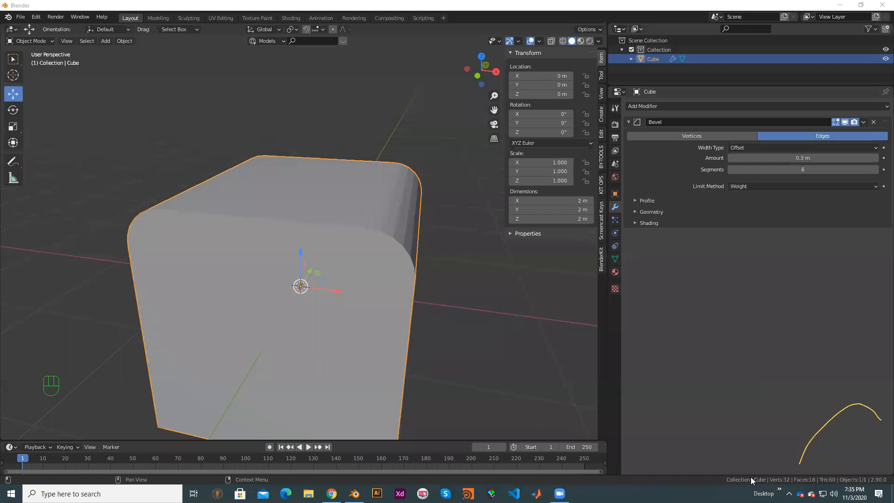
- Review the cube's transform and edge bevel weight properties, switching between Object Mode and Edit Mode
click(860, 404)
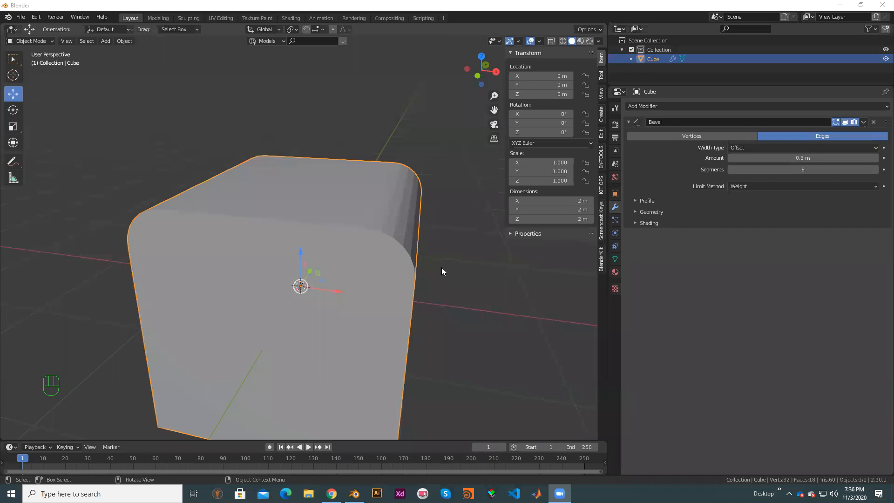
click(481, 293)
key(n)
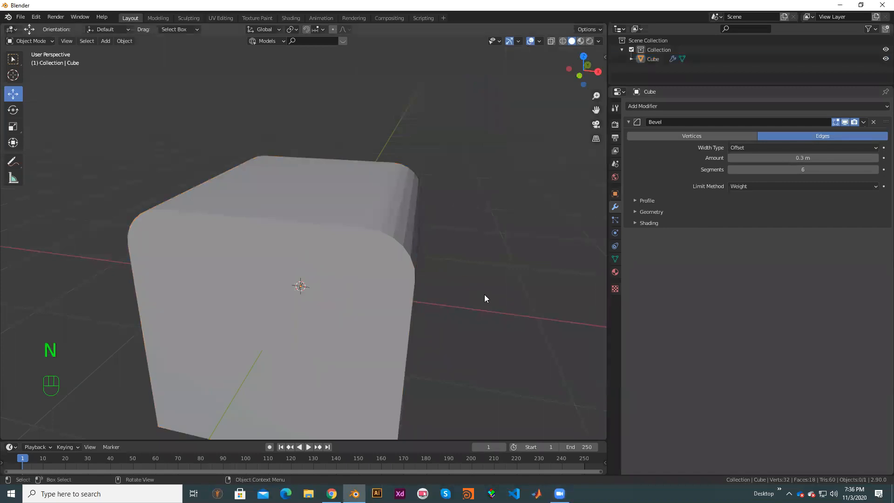
key(n)
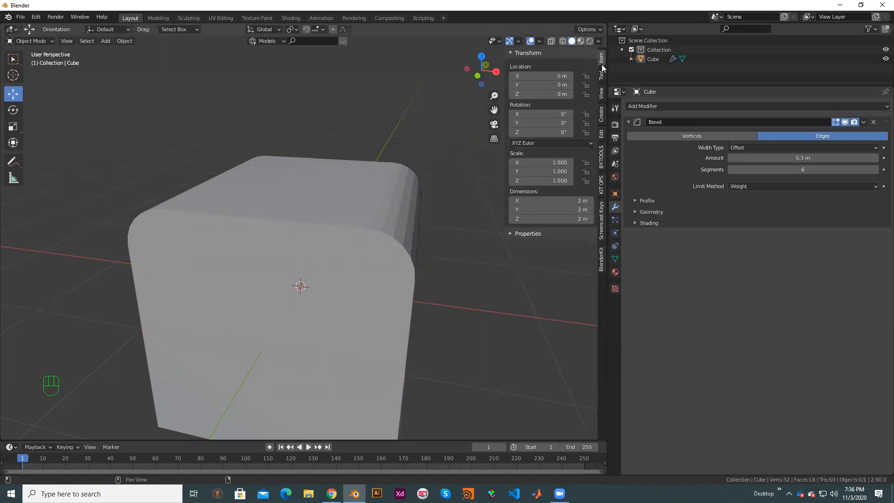
click(394, 251)
key(Tab)
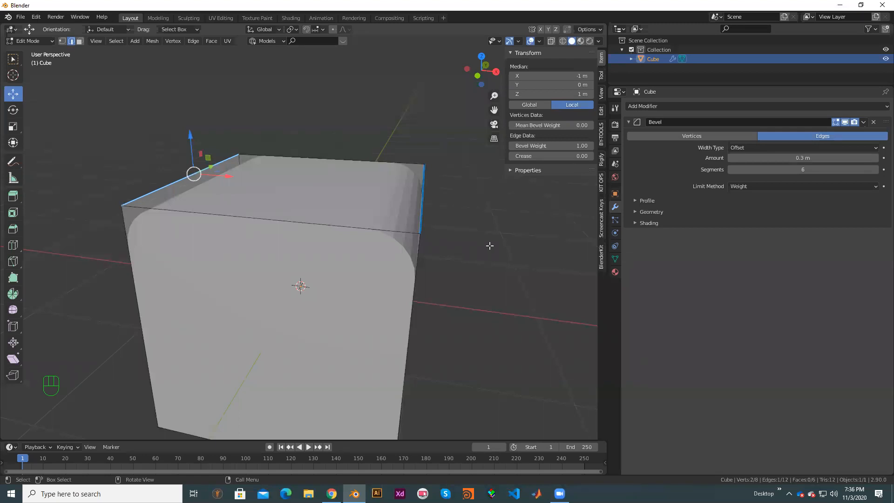
key(Tab)
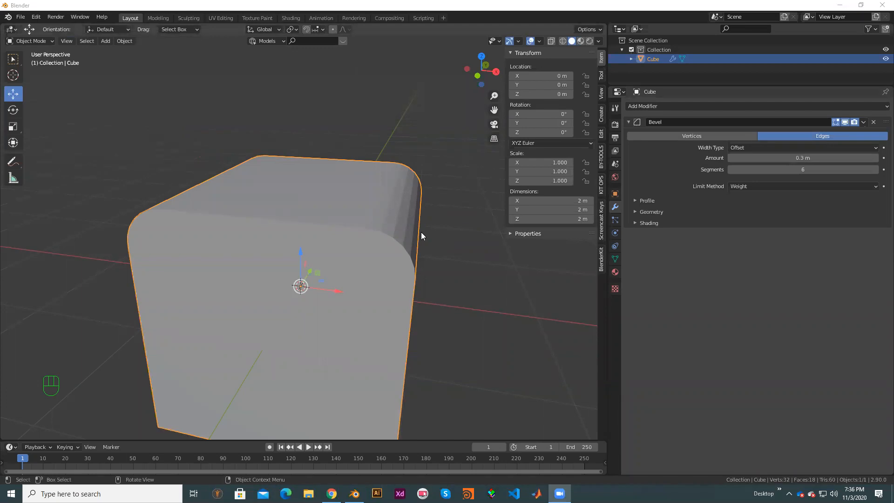
key(Tab)
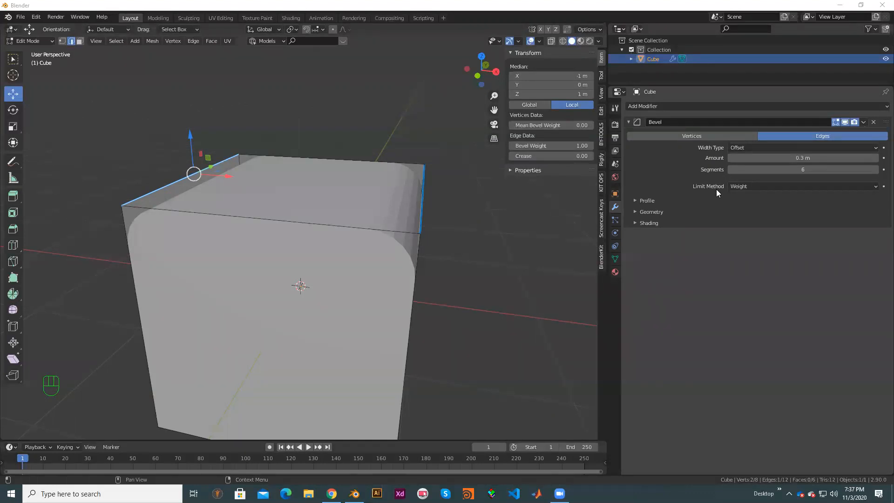
click(433, 224)
key(Tab)
- Examine the cube's weighted bevel in Object Mode and review the Bevel modifier's limit method options
scroll(466, 229, down, 4)
mouse_move(401, 252)
middle_down()
mouse_move(355, 268)
mouse_move(409, 264)
middle_up()
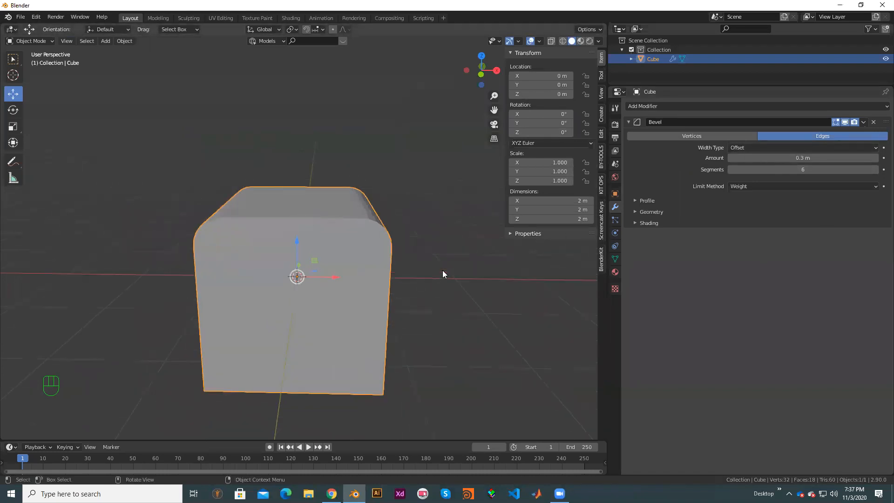
shift+middle_drag(437, 271, 439, 241)
click(751, 185)
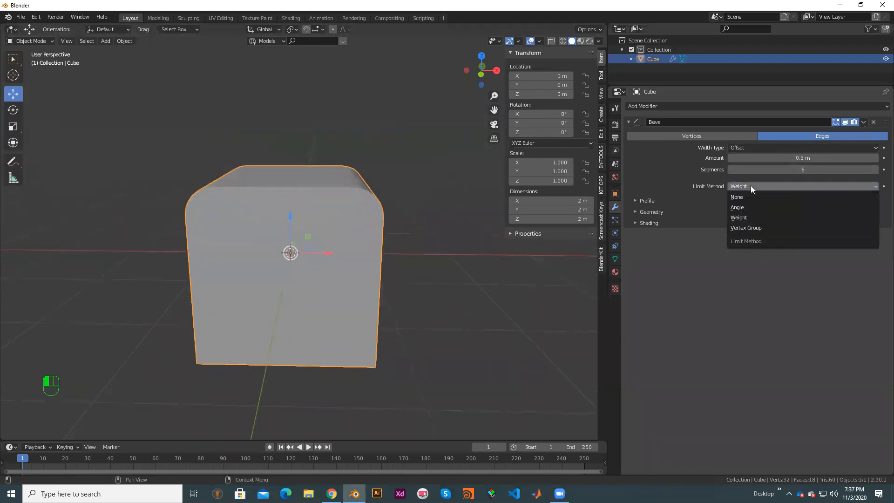
click(879, 428)
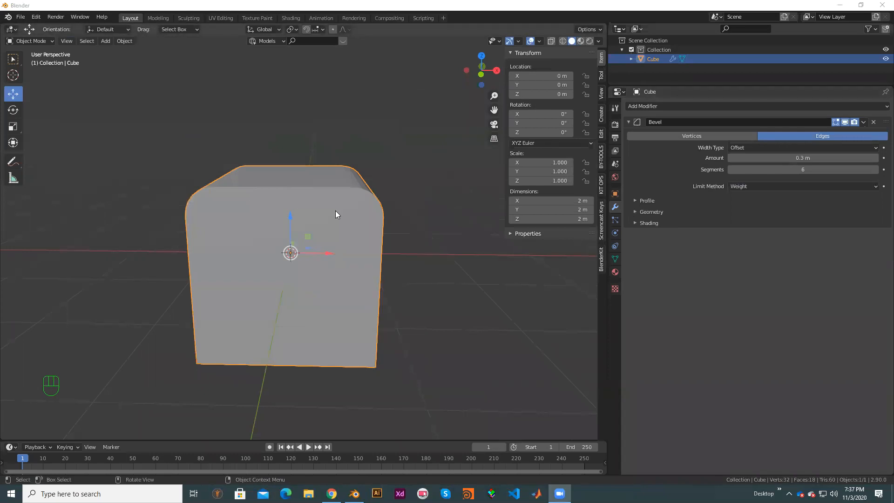
- Delete the beveled cube and add a new default cube mesh in its place
click(350, 268)
key(x)
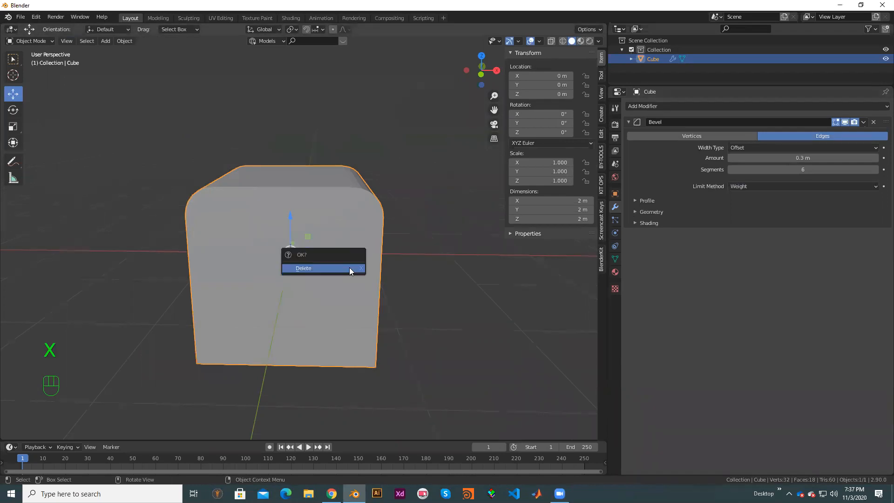
click(350, 269)
key(shift+a)
mouse_move(350, 271)
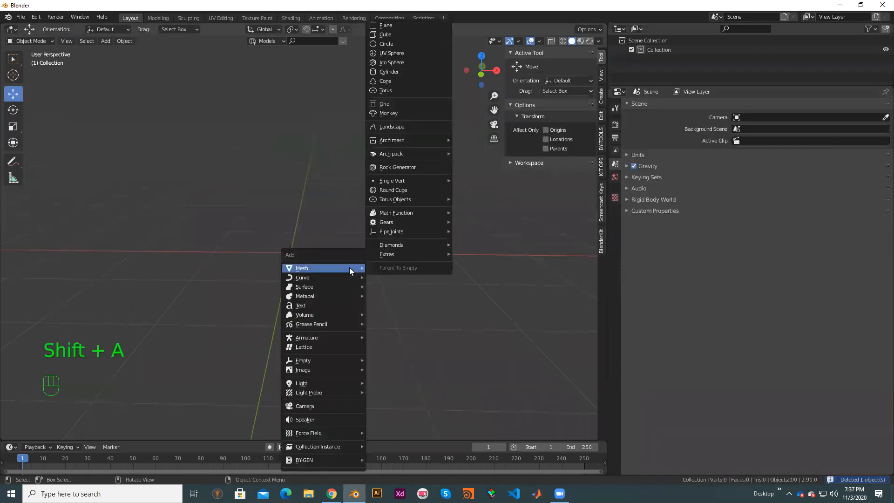
click(422, 36)
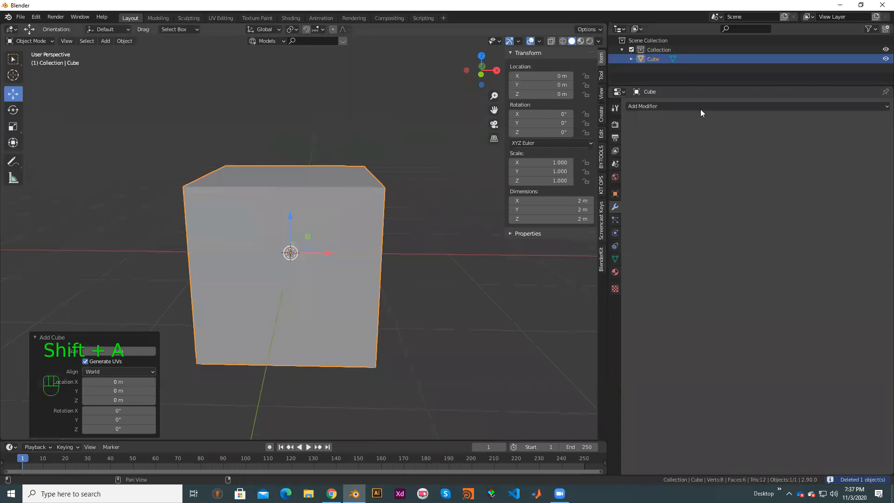
- Add a Subdivision Surface modifier to the new cube and inspect it at an angle
middle_drag(442, 190, 430, 186)
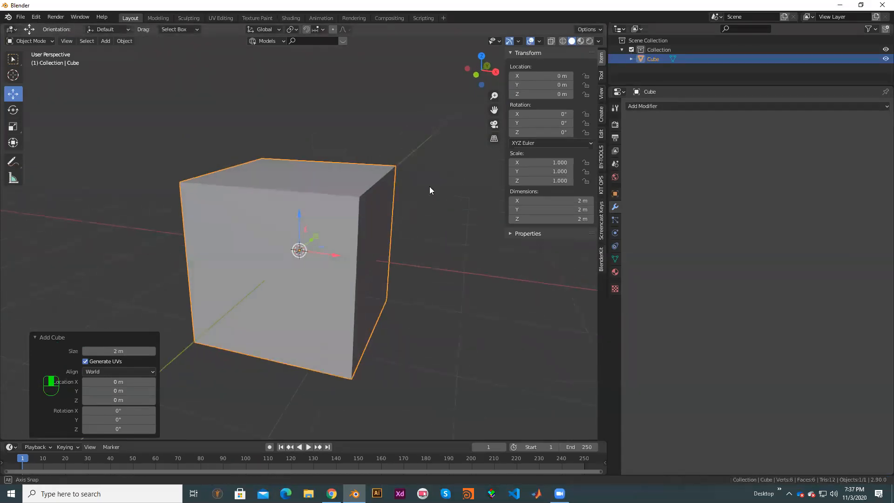
scroll(428, 185, up, 1)
click(753, 105)
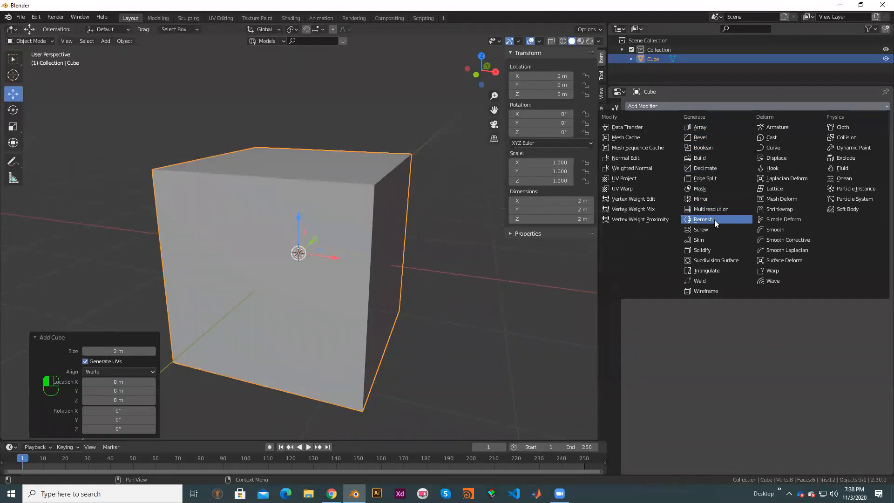
click(726, 262)
middle_drag(377, 394, 377, 319)
scroll(348, 302, up, 3)
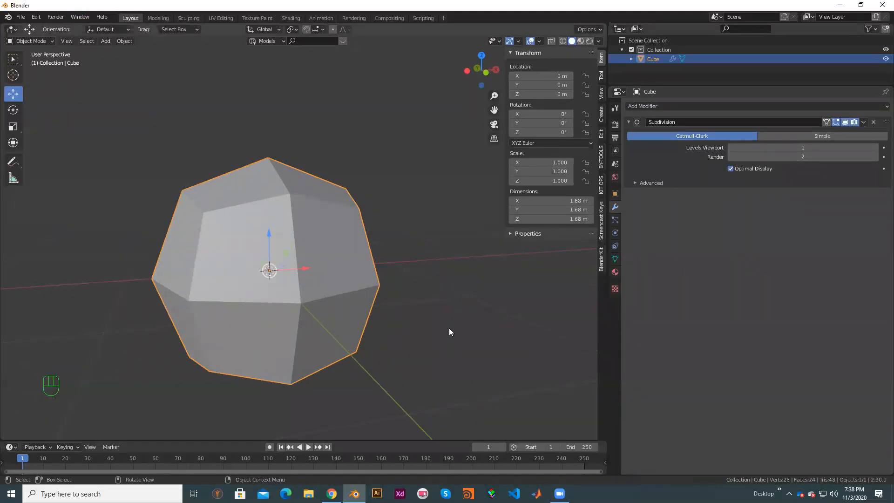
- In front view, set the Subdivision modifier's viewport levels to 3
middle_drag(286, 289, 390, 258)
key(KP_1)
scroll(384, 278, down, 2)
scroll(389, 258, up, 4)
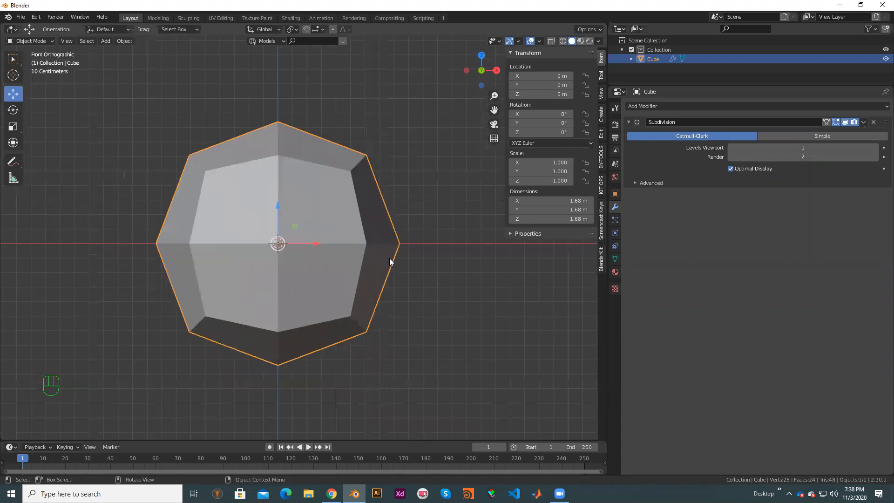
scroll(395, 254, down, 1)
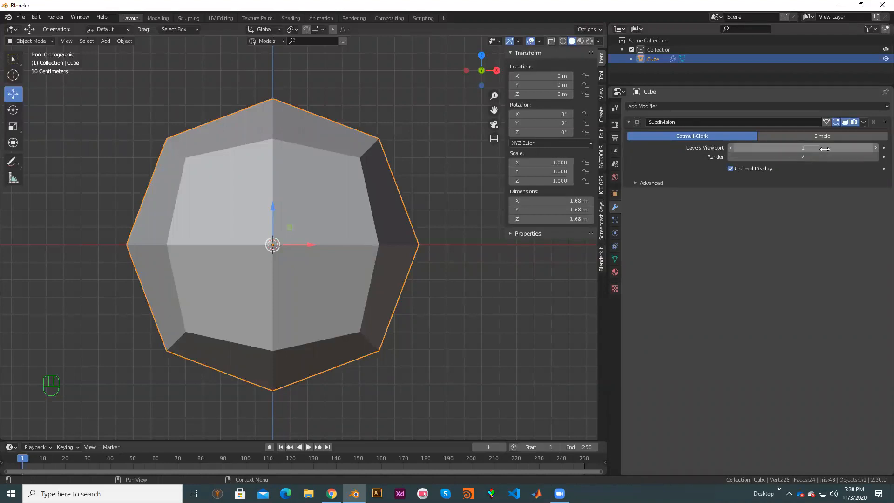
click(876, 150)
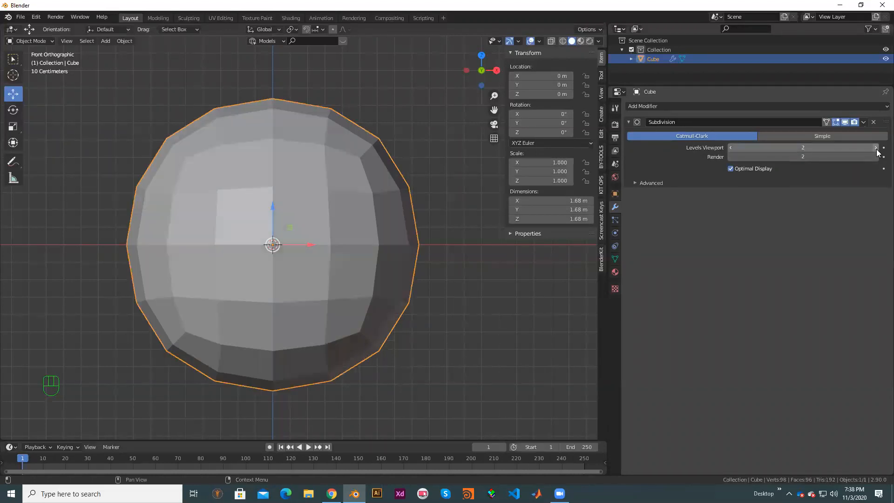
click(876, 148)
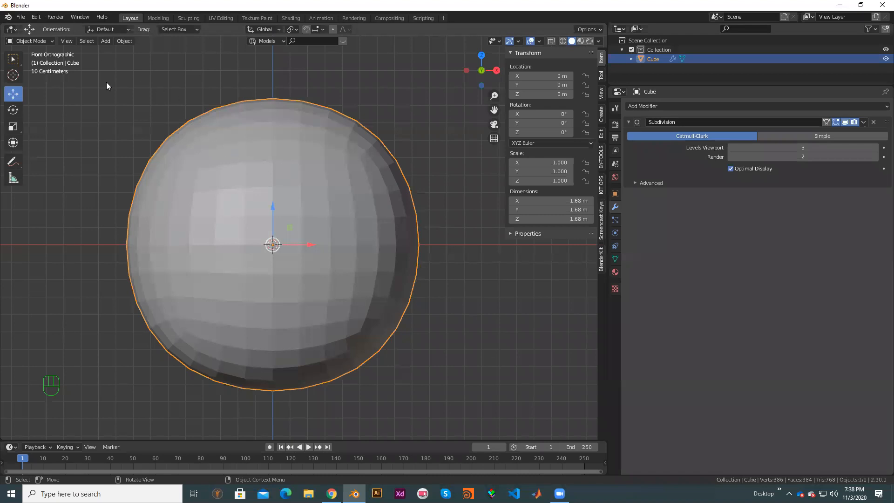
- Remove the Subdivision modifier and inspect the plain cube at an angle
click(873, 122)
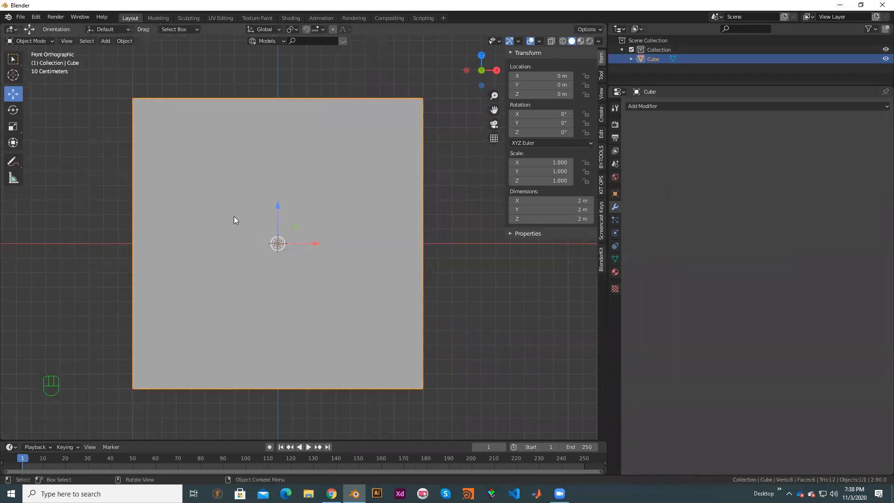
scroll(294, 229, down, 2)
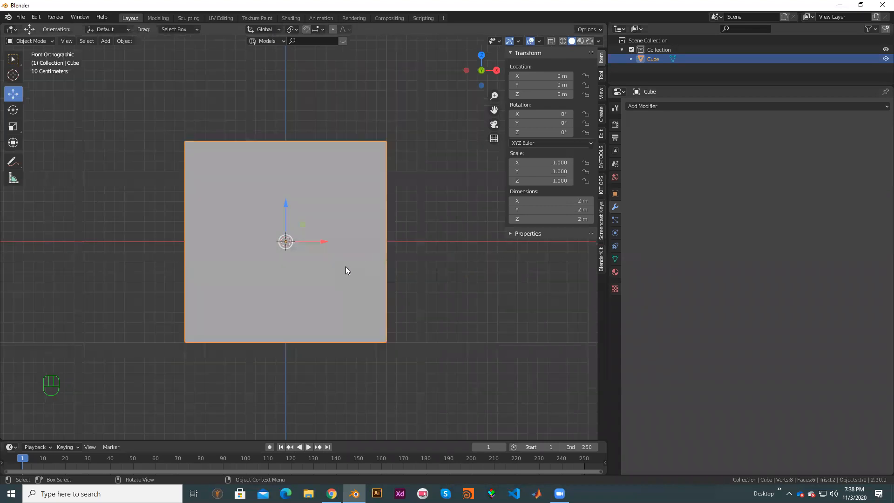
middle_drag(269, 235, 440, 153)
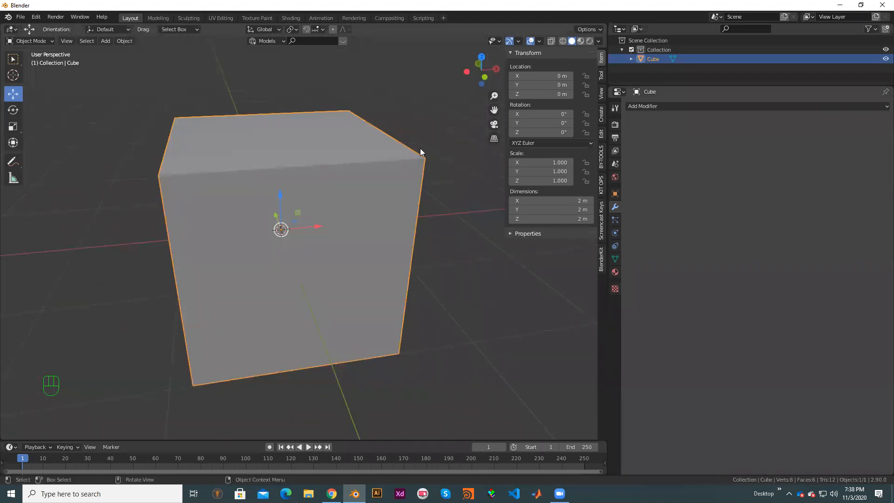
- In front view, add a Subdivision Surface modifier to the plain cube and set its viewport levels to 3
key(KP_1)
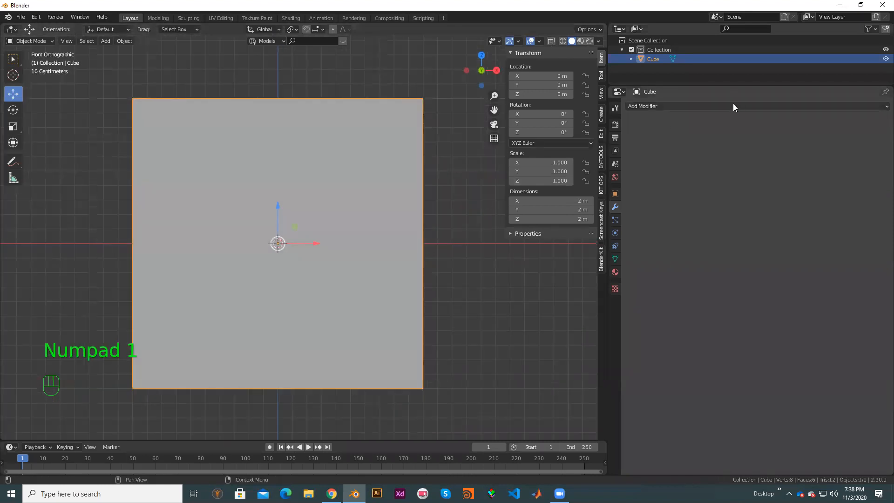
click(733, 105)
click(732, 260)
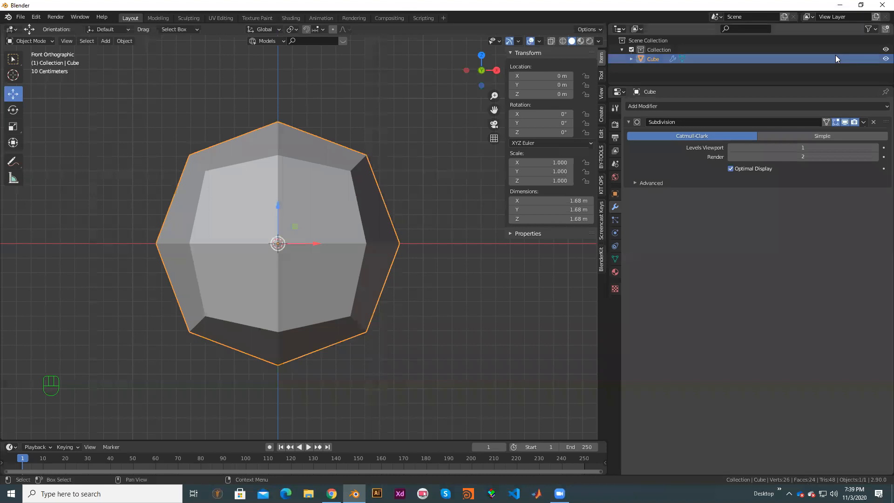
click(876, 149)
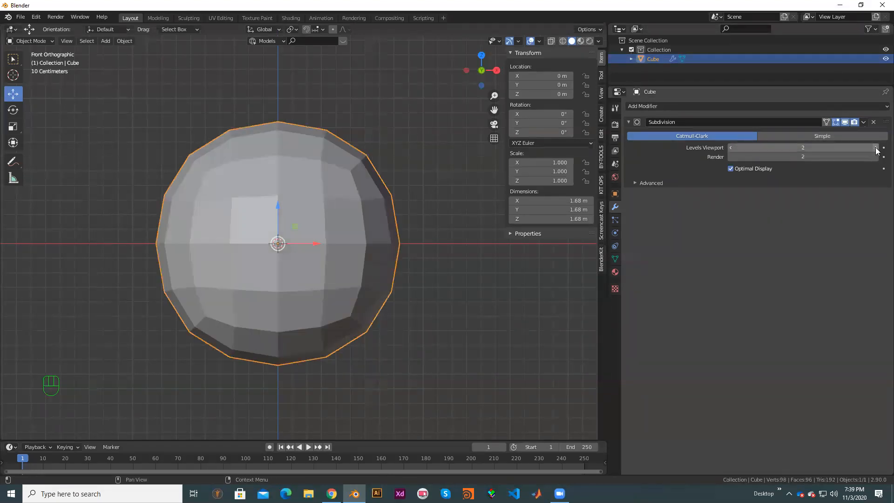
click(876, 148)
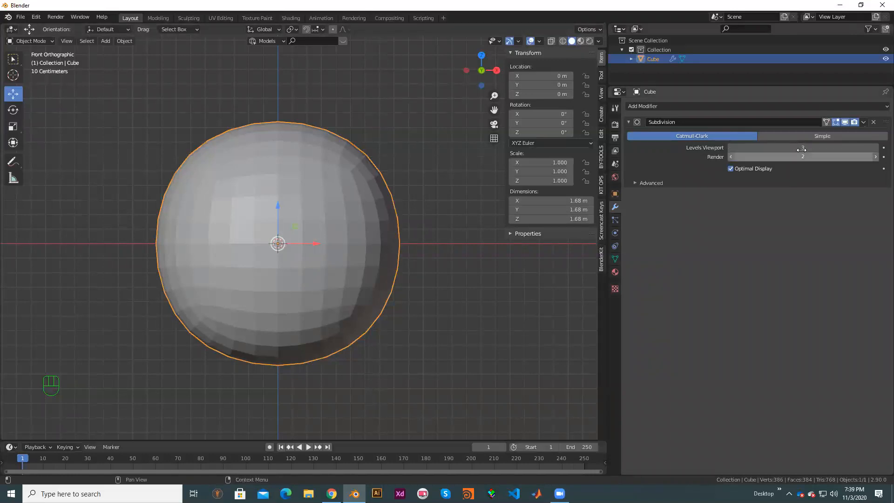
- Examine the subdivided cube's faceted surface from several angles and distances in Object Mode
scroll(378, 206, down, 1)
middle_drag(381, 207, 309, 191)
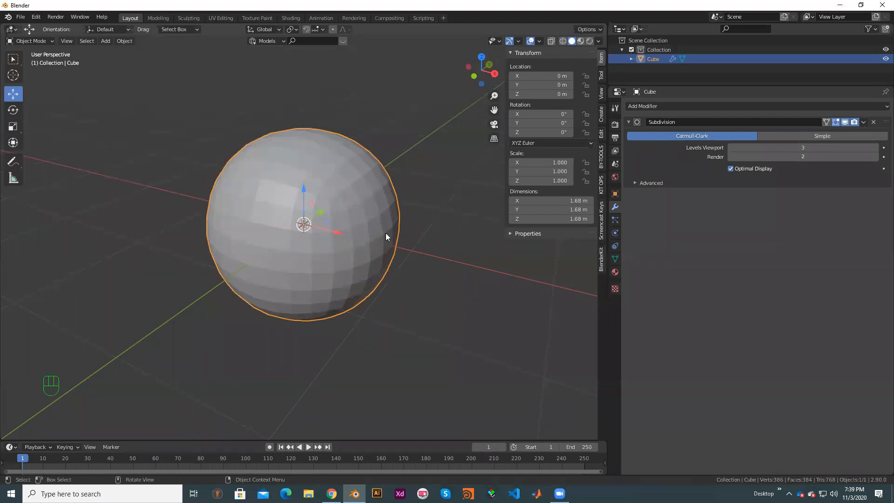
scroll(385, 233, up, 1)
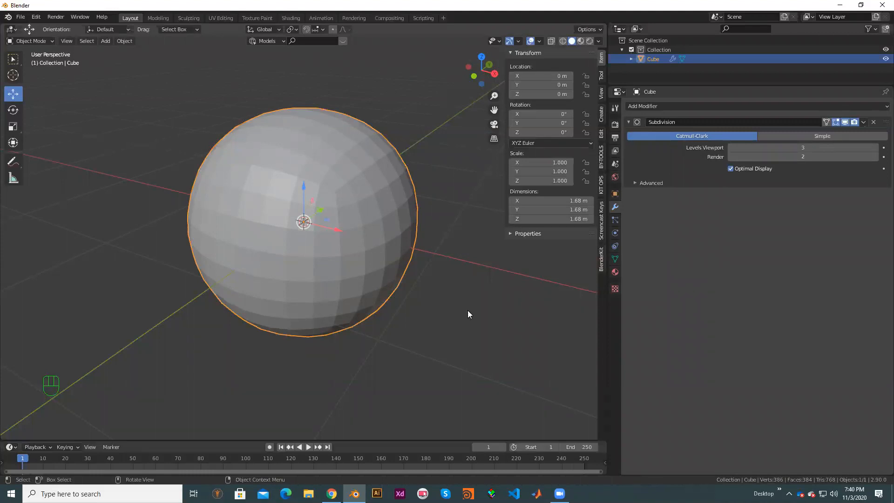
scroll(477, 311, up, 2)
shift+middle_drag(481, 307, 468, 343)
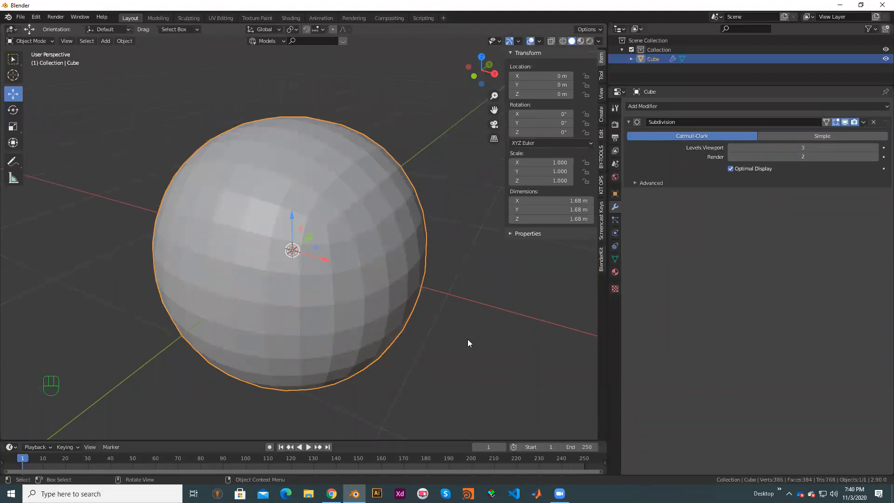
scroll(467, 339, down, 1)
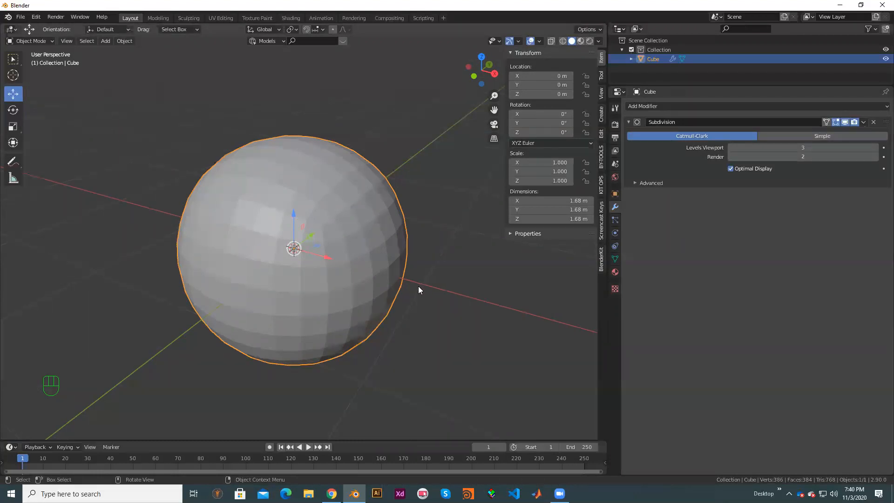
scroll(418, 286, down, 2)
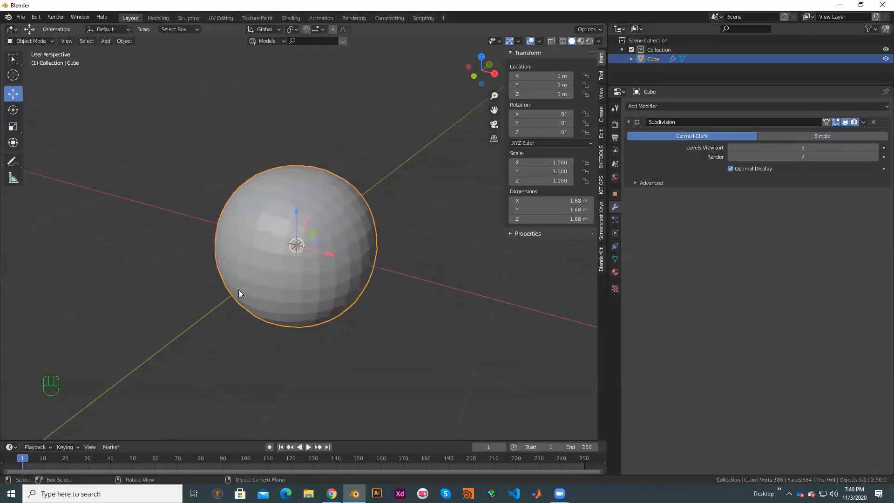
scroll(370, 329, up, 2)
middle_drag(379, 342, 361, 330)
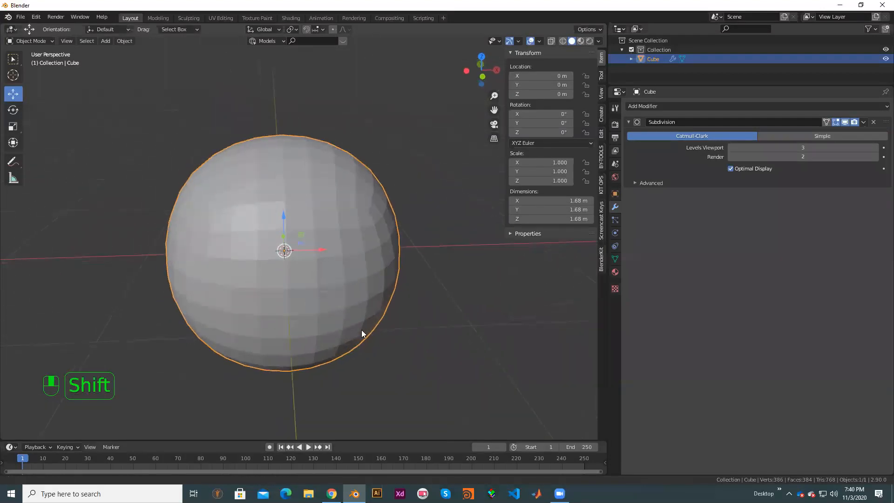
shift+middle_drag(355, 288, 369, 259)
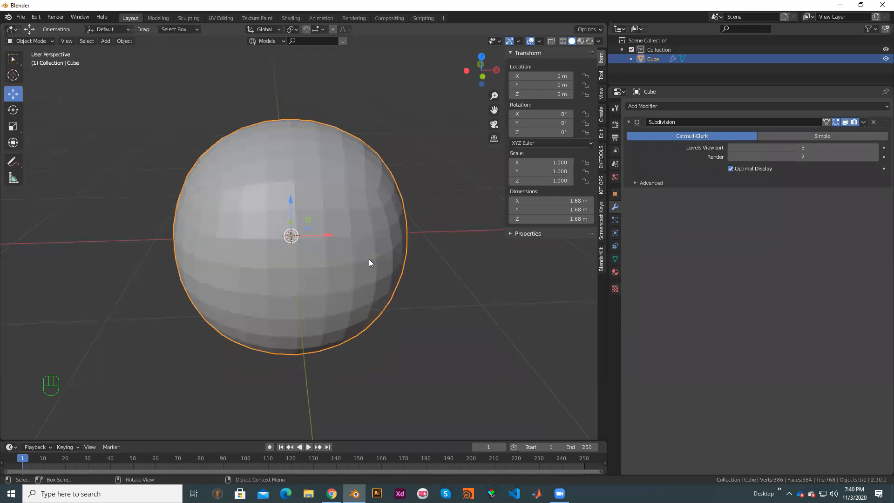
- In Edit Mode, bevel the cube's top edge on the positive X side with a width of about 0.704 m and 9 segments
key(Tab)
scroll(554, 315, down, 3)
middle_drag(554, 315, 402, 242)
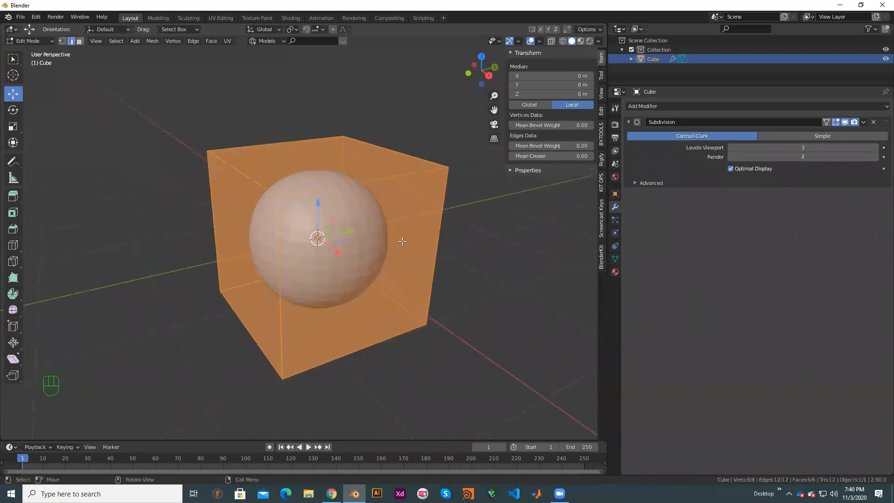
scroll(418, 223, up, 1)
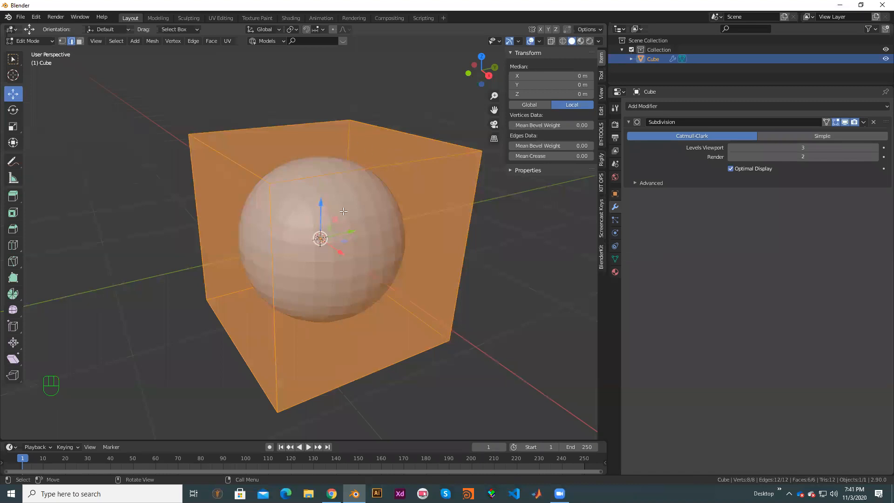
click(364, 160)
right_click(383, 168)
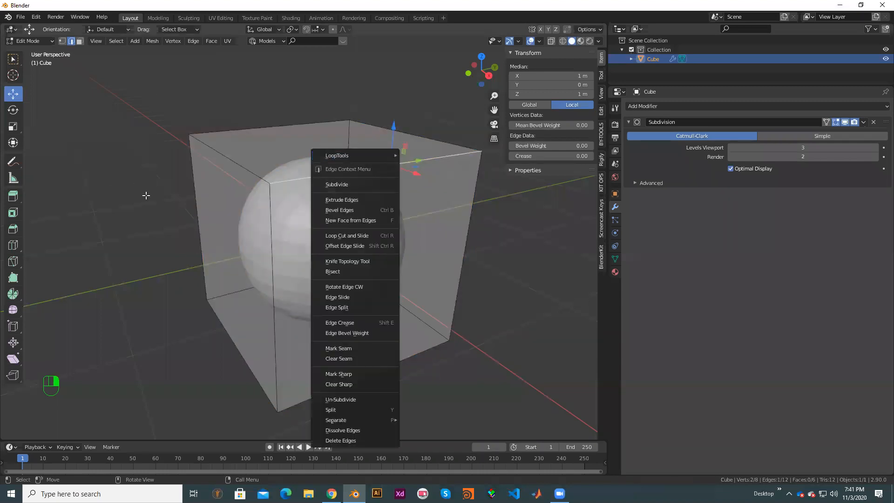
middle_drag(360, 206, 370, 206)
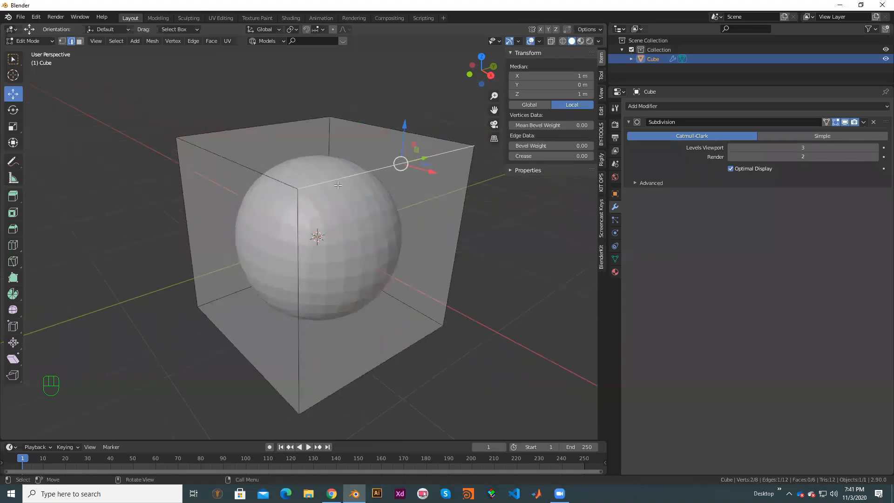
right_click(359, 171)
click(339, 216)
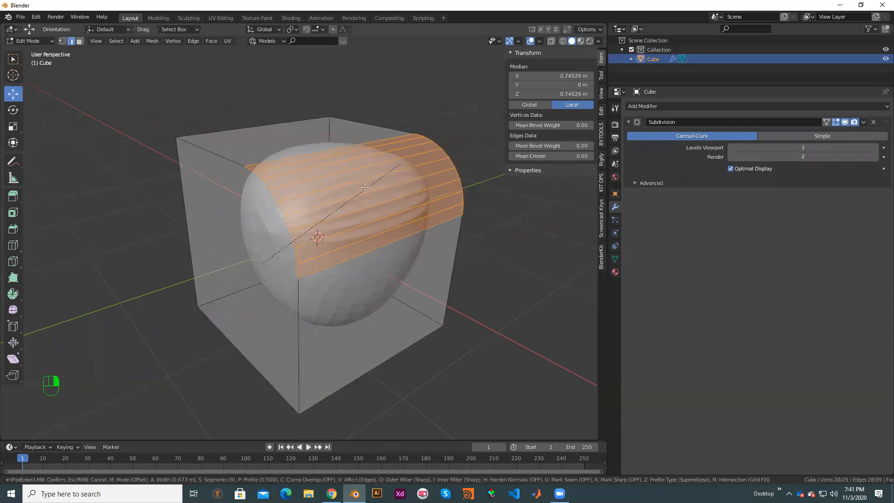
click(258, 264)
- Inspect how the beveled edge shapes the subdivided mesh from the front, then at an angle in Object Mode
middle_drag(339, 196, 167, 175)
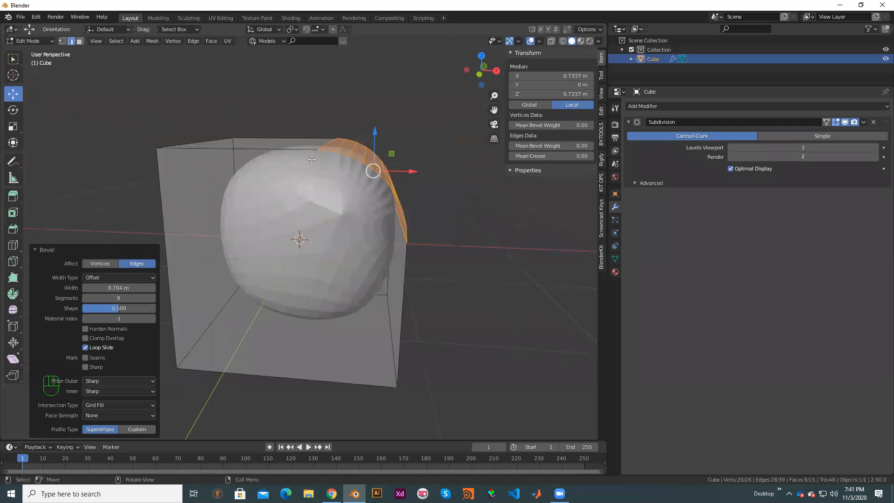
key(KP_1)
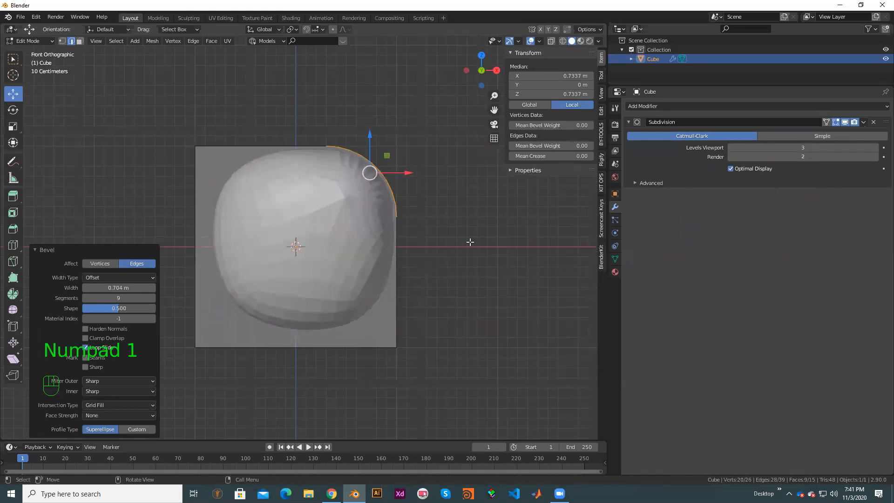
click(470, 241)
key(Tab)
middle_drag(422, 215, 368, 242)
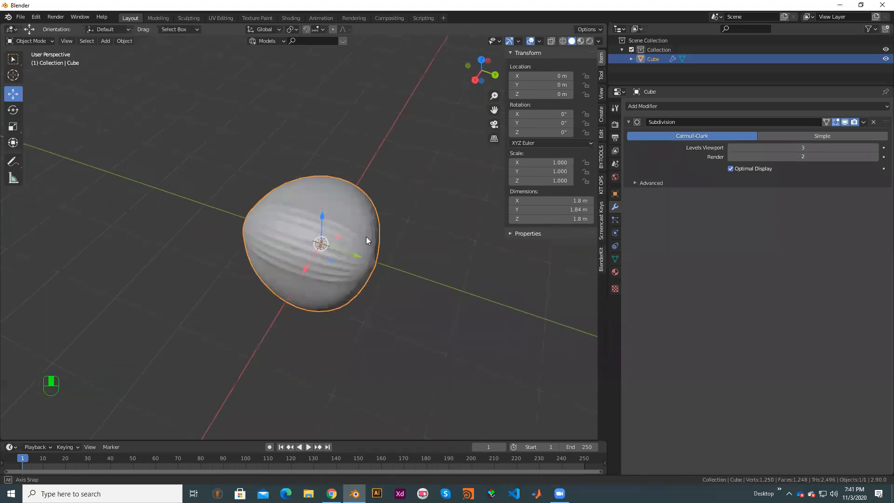
- Undo the edge bevel to bring back the plain subdivided cube in Edit Mode
scroll(445, 232, up, 5)
mouse_move(442, 260)
middle_down()
mouse_move(365, 223)
mouse_move(345, 227)
mouse_move(423, 184)
mouse_move(424, 264)
middle_up()
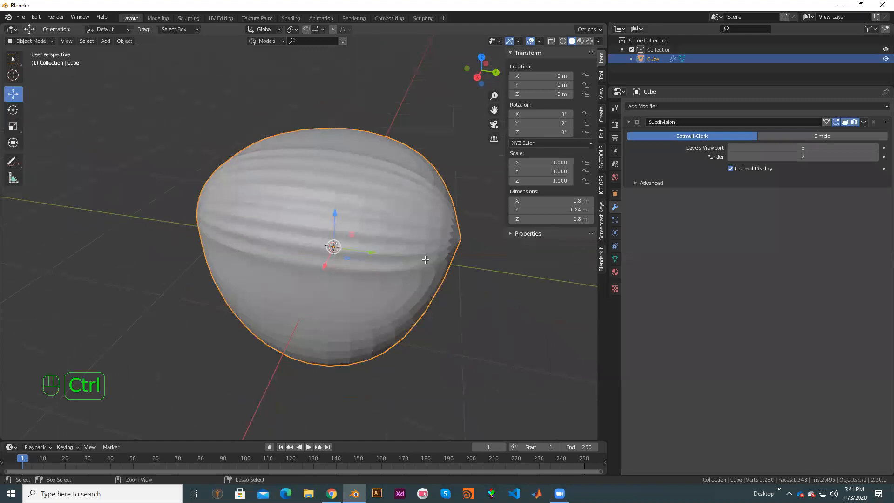
key(ctrl+z)
key(ctrl+z)
key(ctrl+z)
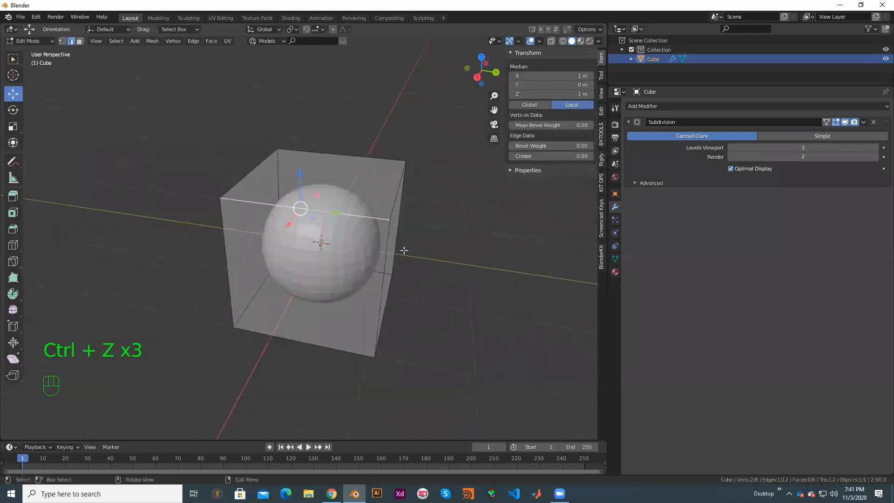
- Add one vertical loop cut in front view, slid to a factor of about -0.888 near the positive X side, and return to Object Mode
key(KP_1)
scroll(442, 261, up, 3)
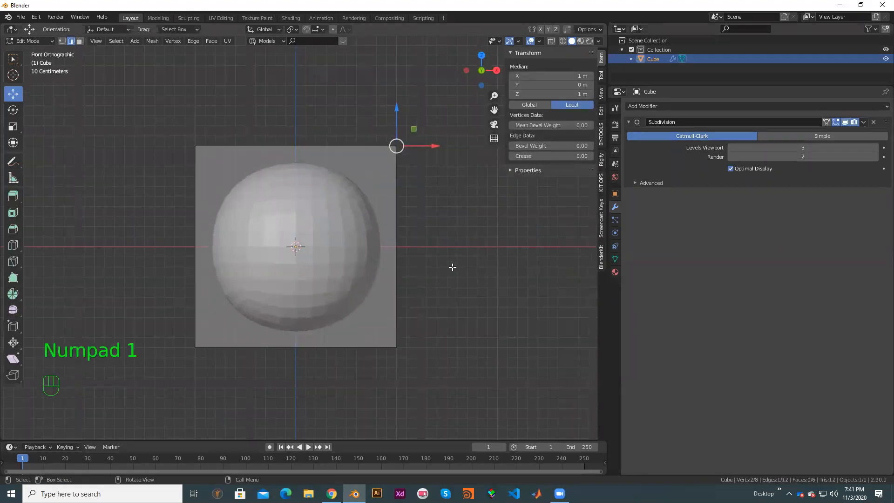
key(ctrl+r)
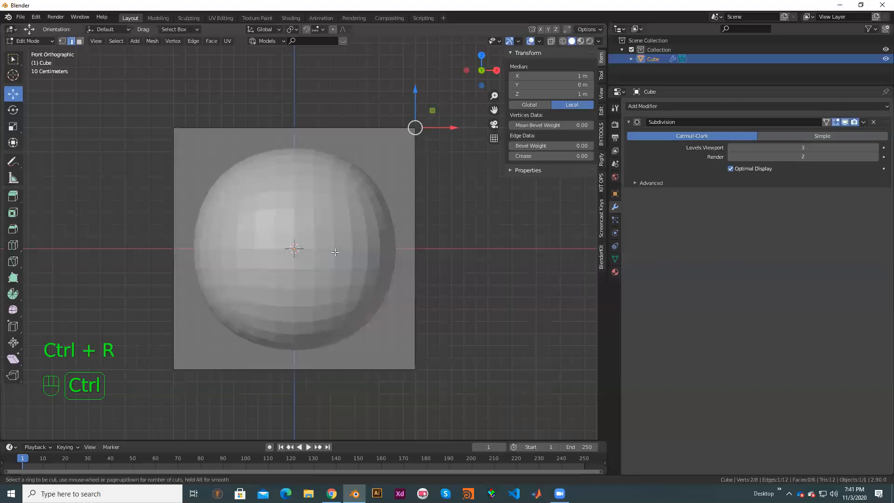
click(293, 370)
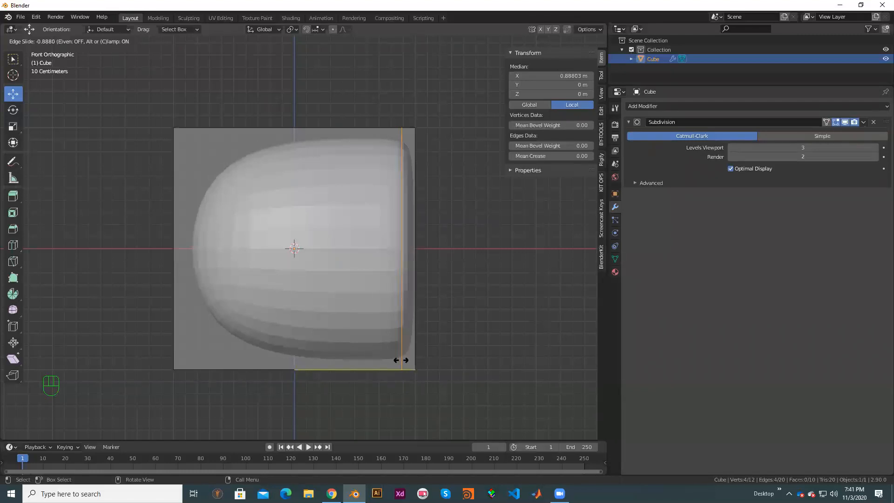
click(401, 360)
scroll(464, 276, down, 3)
middle_drag(418, 275, 417, 275)
scroll(418, 275, up, 3)
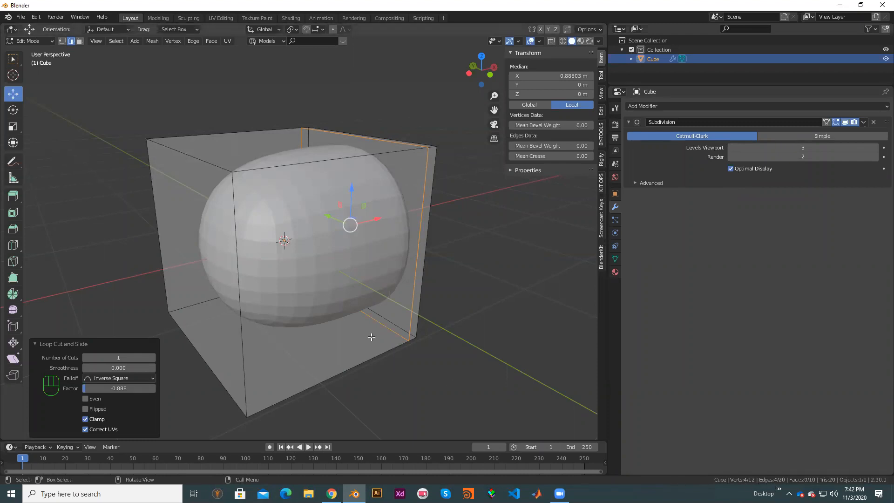
key(Tab)
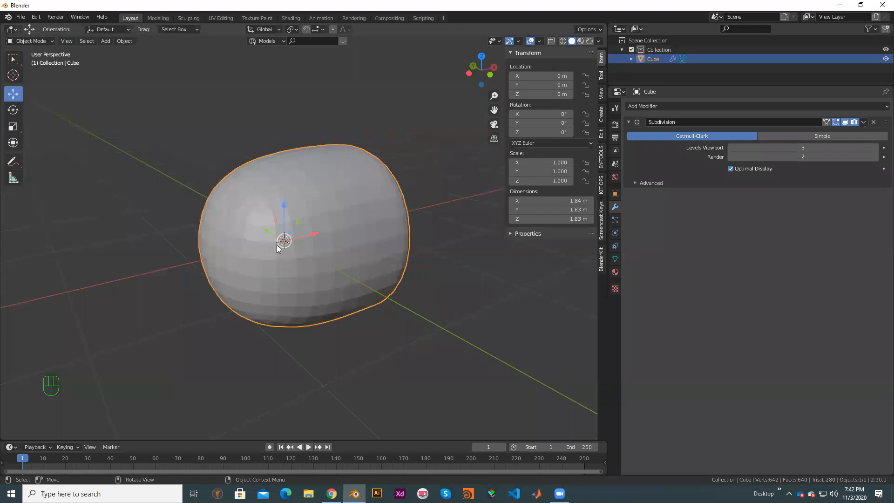
middle_drag(407, 303, 448, 320)
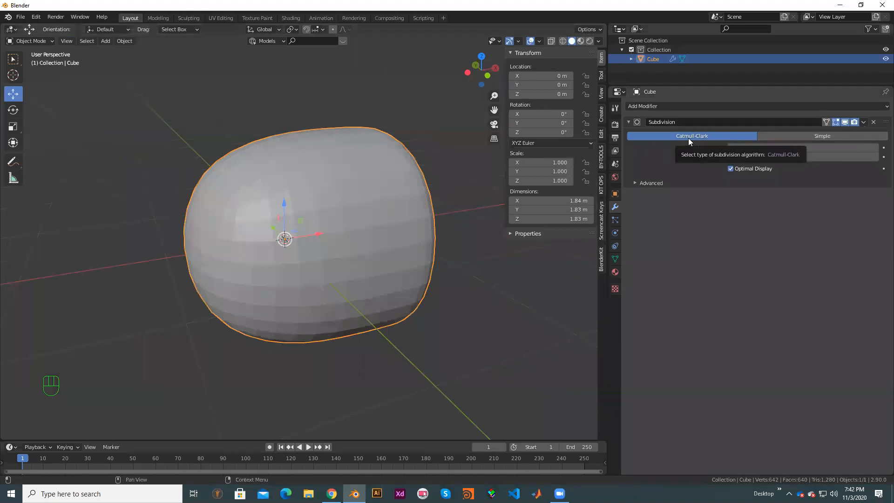
- Switch the subdivision type to Simple to compare the cube's shape, then restore Catmull-Clark
click(825, 139)
middle_drag(310, 218, 340, 266)
scroll(298, 247, down, 3)
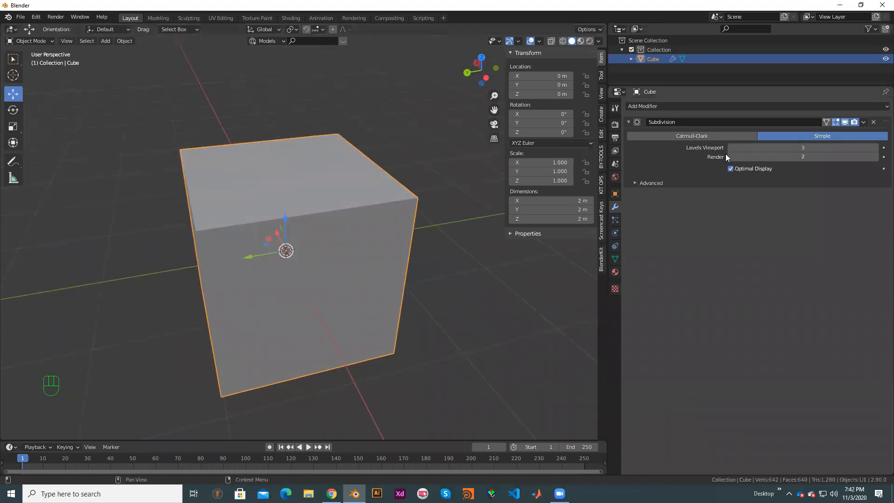
click(698, 138)
- Examine how the loop cut sharpens the positive X side of the subdivided cube from the front and at an angle
middle_drag(291, 350, 438, 276)
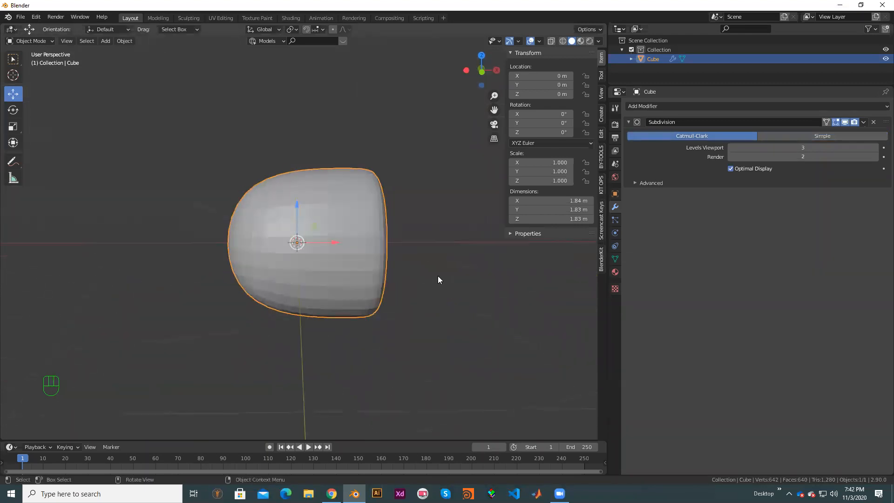
scroll(274, 184, up, 1)
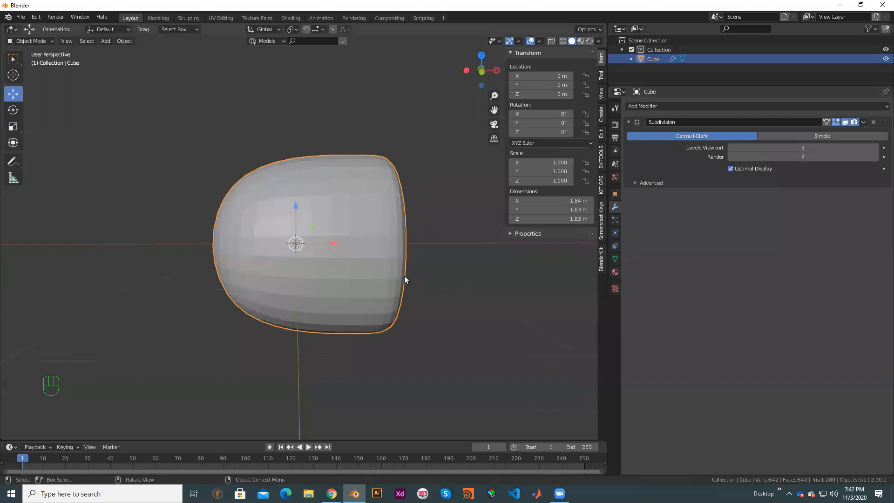
scroll(414, 310, up, 2)
scroll(412, 309, down, 1)
shift+middle_drag(374, 306, 341, 310)
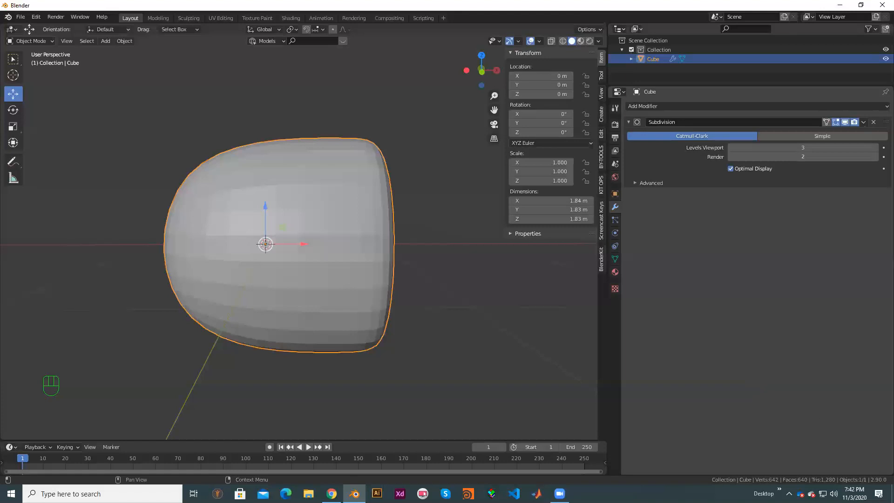
middle_drag(397, 281, 484, 305)
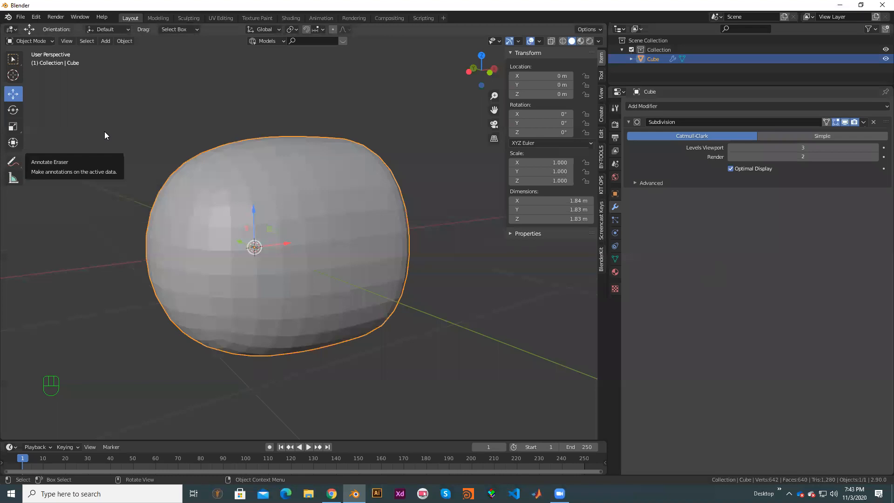
- Look through the viewport's gizmo, object visibility and transform options and the sidebar's tool, item and view settings
click(599, 41)
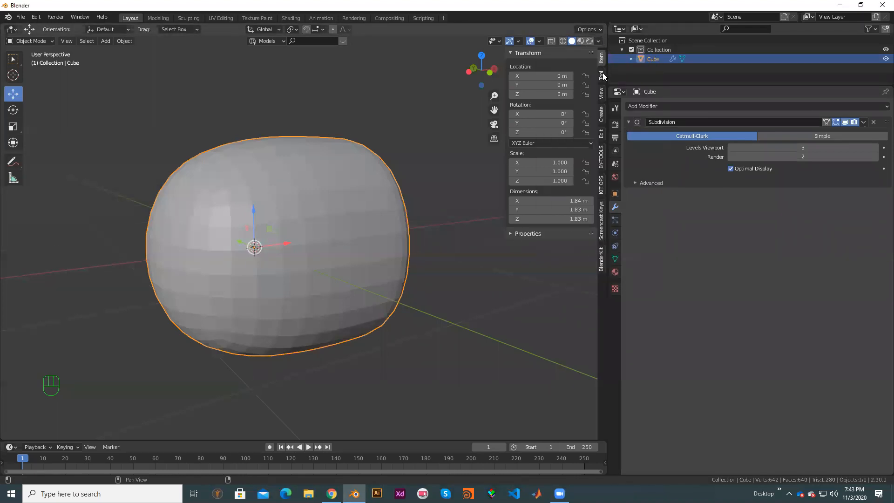
click(602, 73)
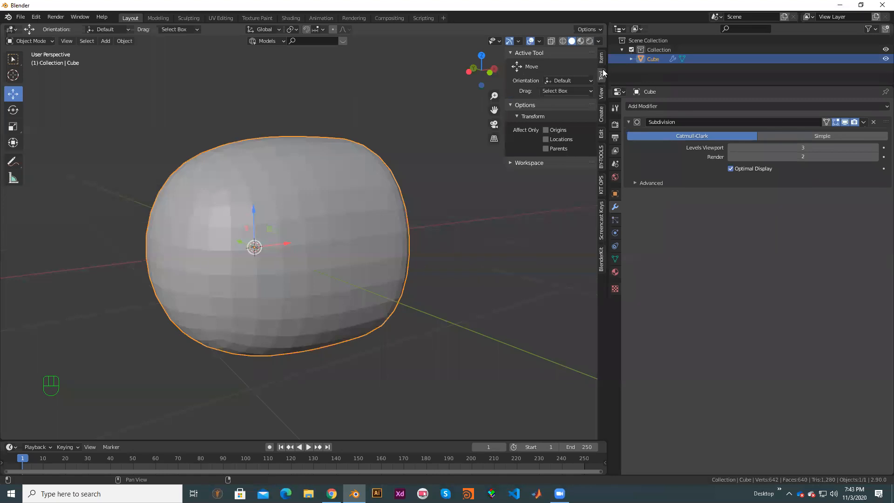
click(518, 42)
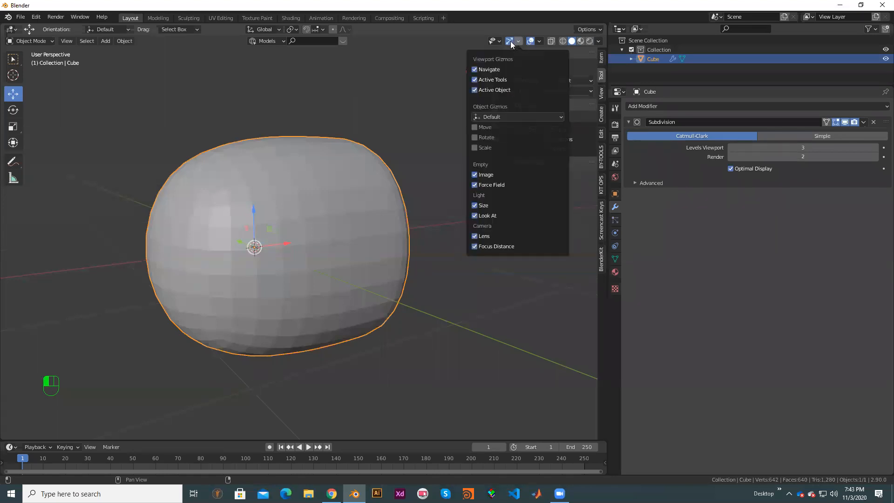
click(499, 42)
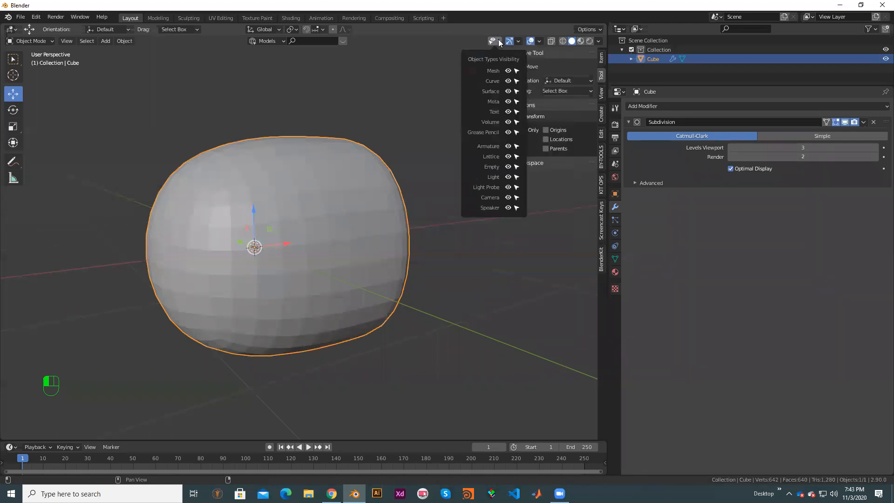
click(599, 30)
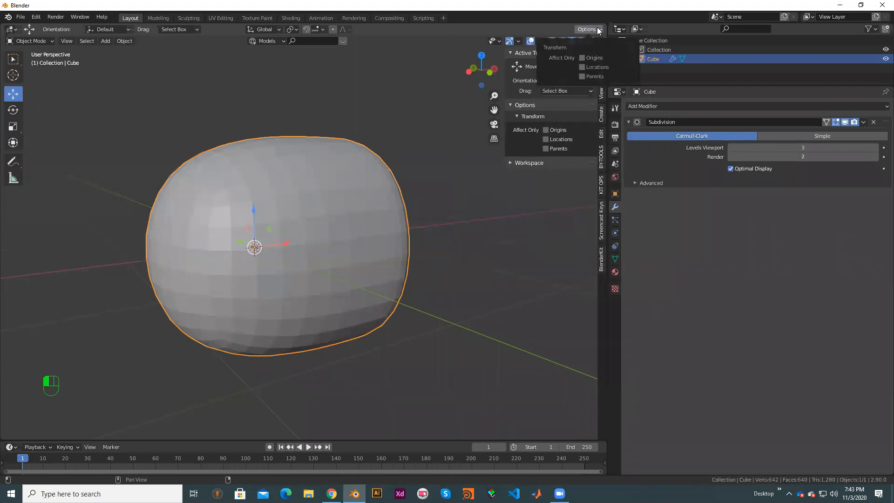
click(589, 29)
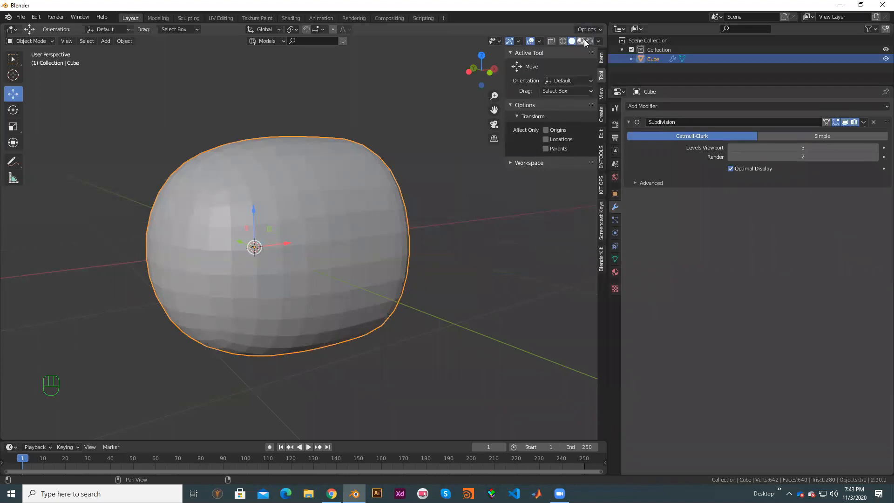
click(601, 57)
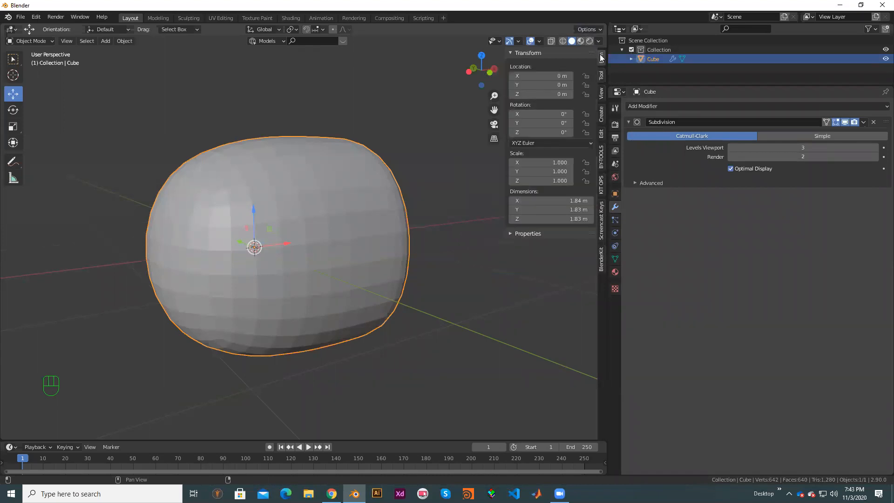
click(602, 93)
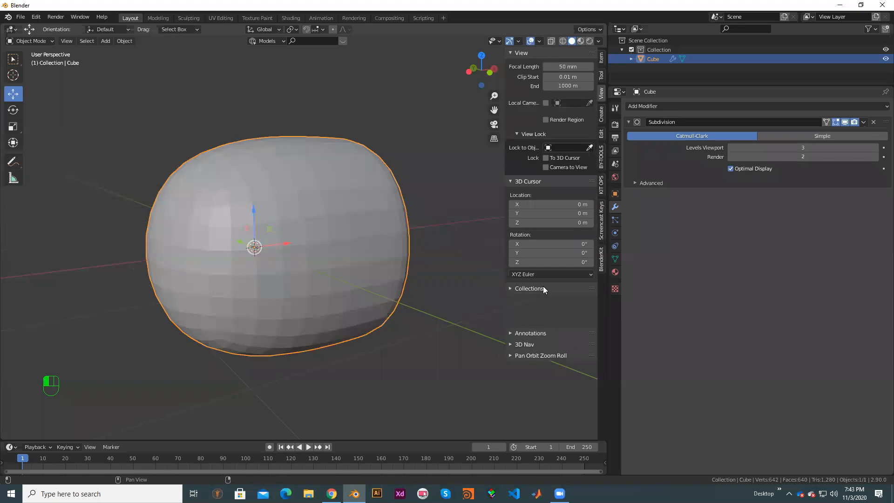
click(536, 309)
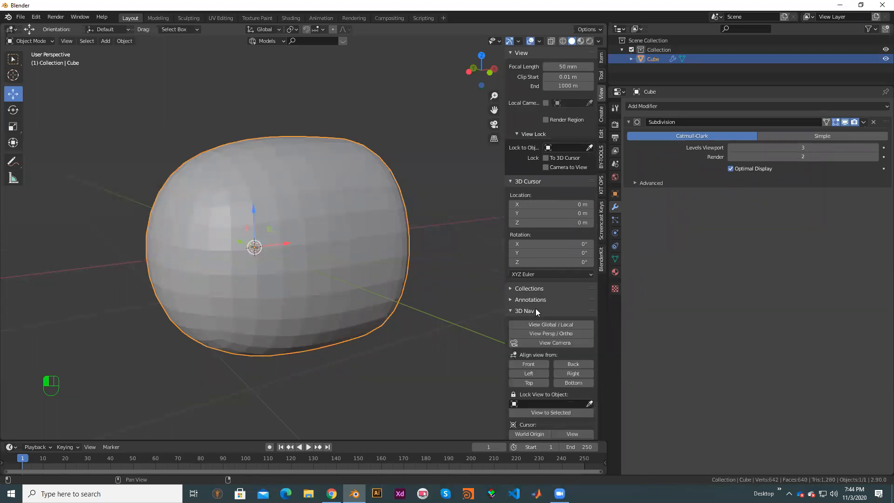
scroll(535, 308, down, 1)
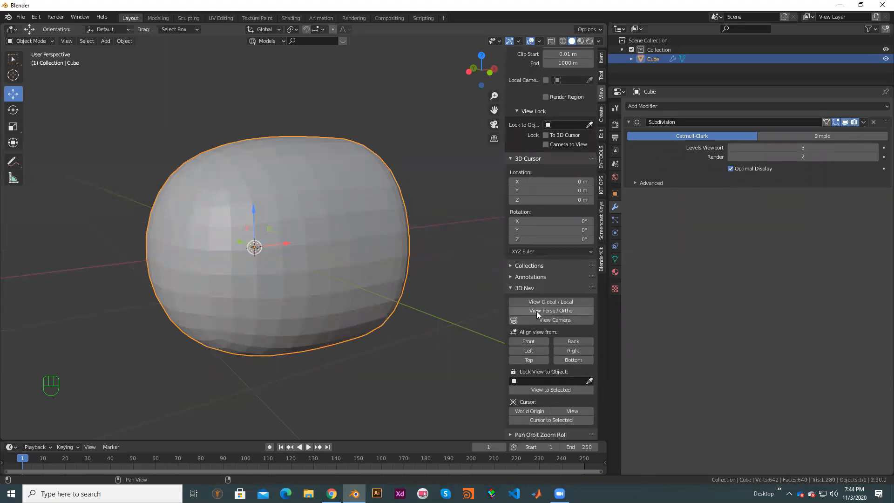
click(541, 288)
click(527, 287)
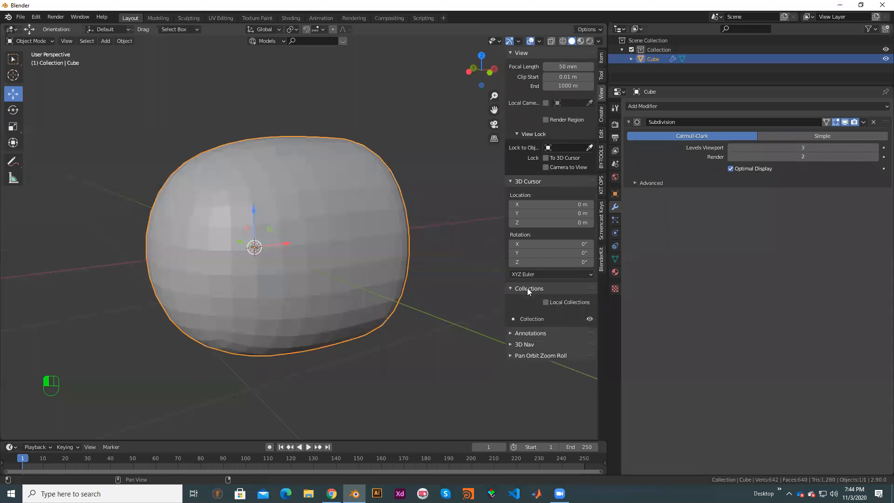
click(527, 288)
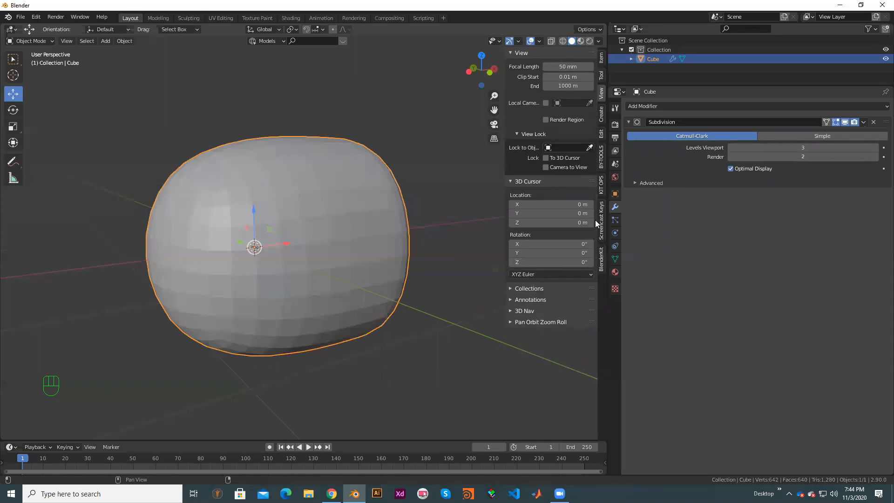
- Check the status bar's display options and look for similar options in the viewport header and workspace bar
right_click(703, 478)
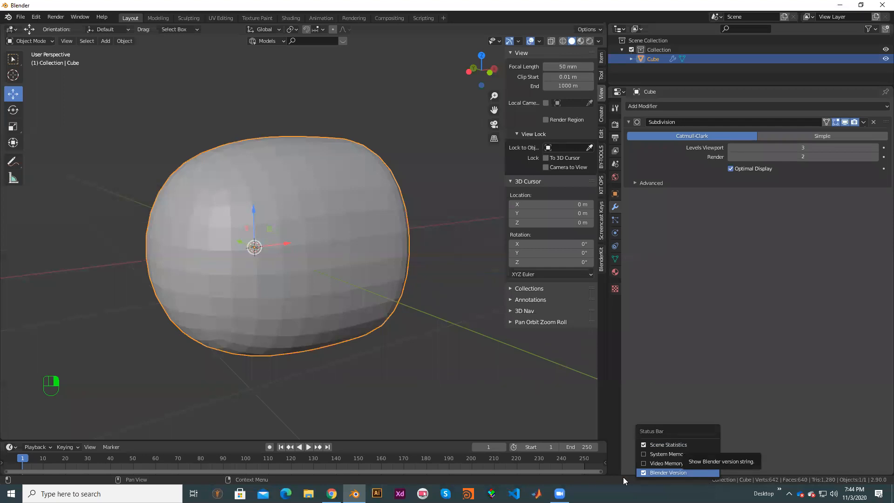
right_click(470, 480)
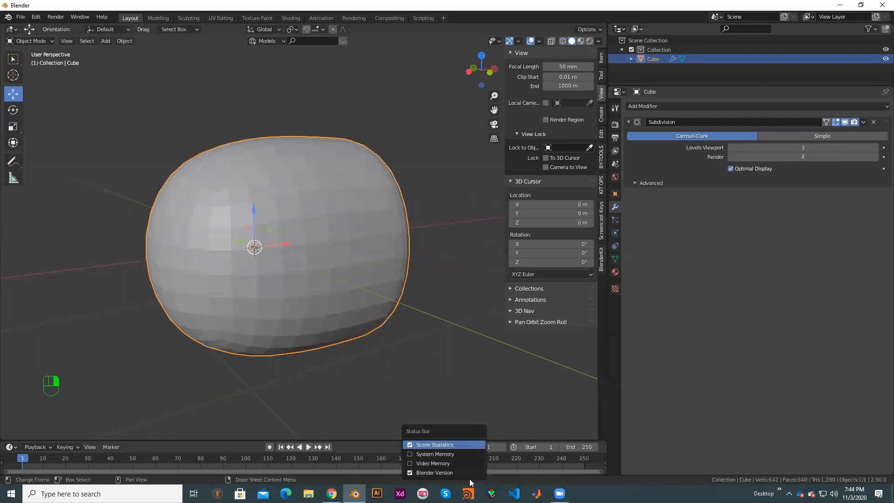
right_click(497, 25)
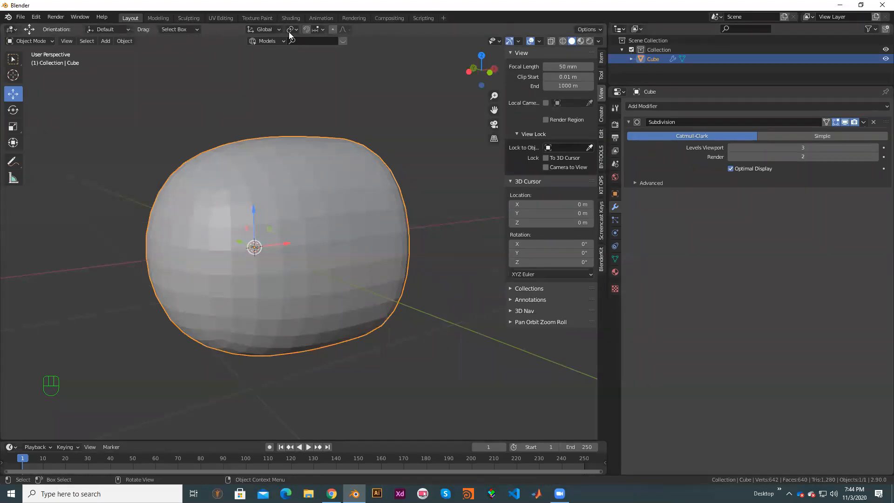
right_click(401, 31)
click(600, 30)
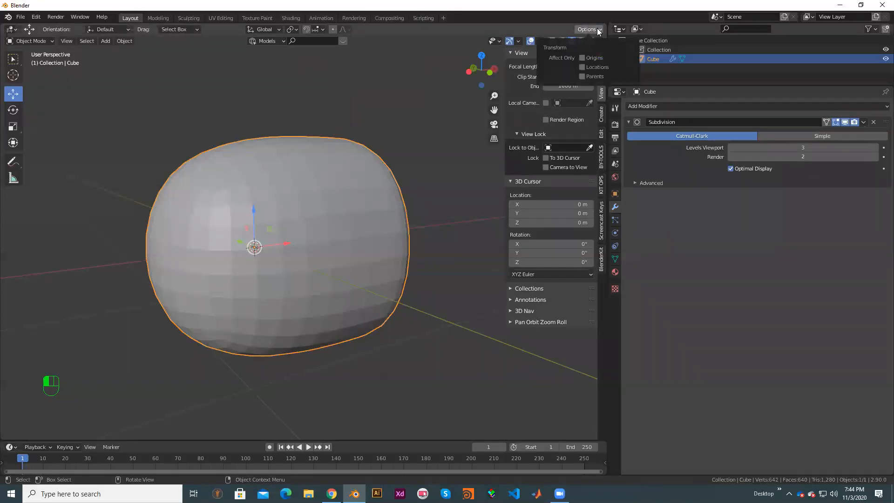
right_click(401, 479)
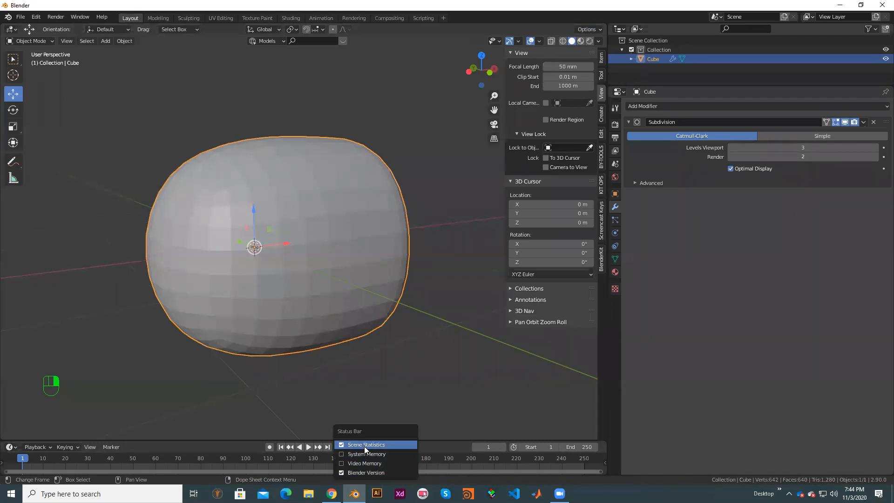
right_click(504, 20)
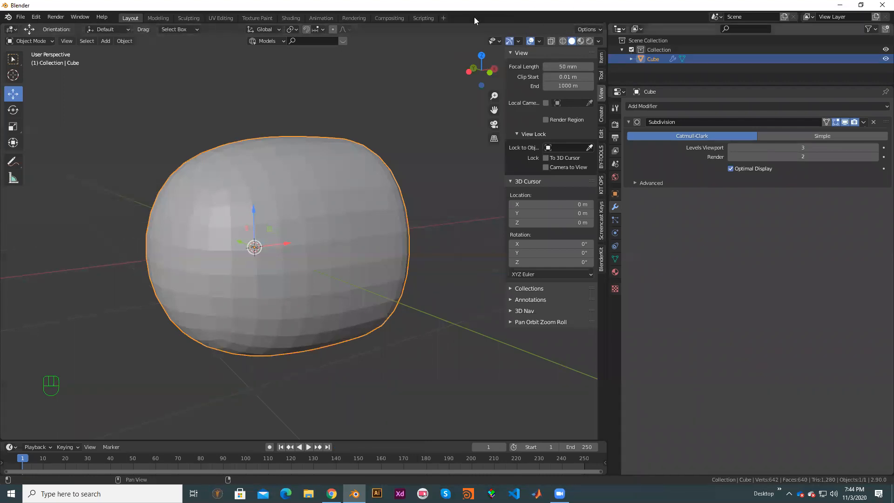
right_click(129, 17)
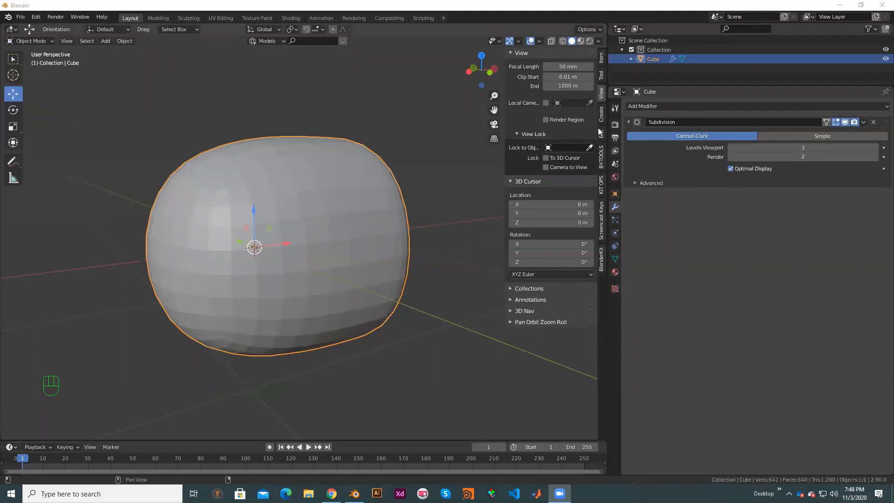
- Activate the Annotate tool briefly, then return to the Move tool
click(14, 161)
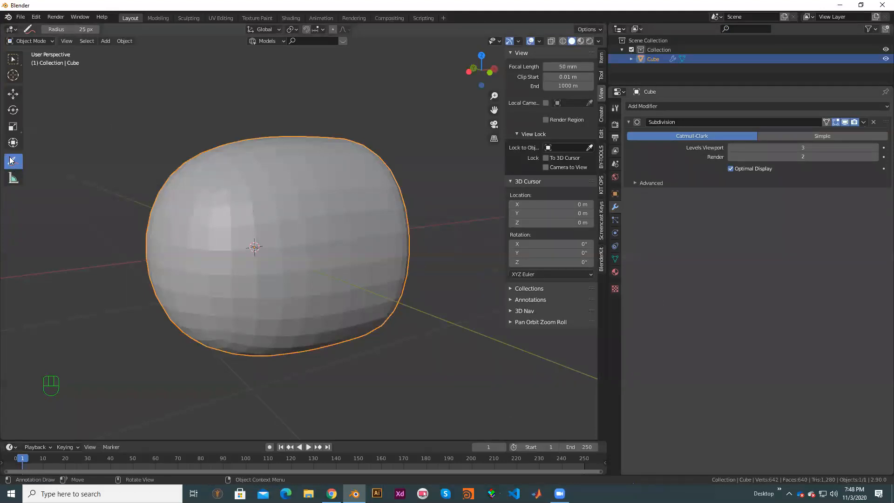
click(13, 99)
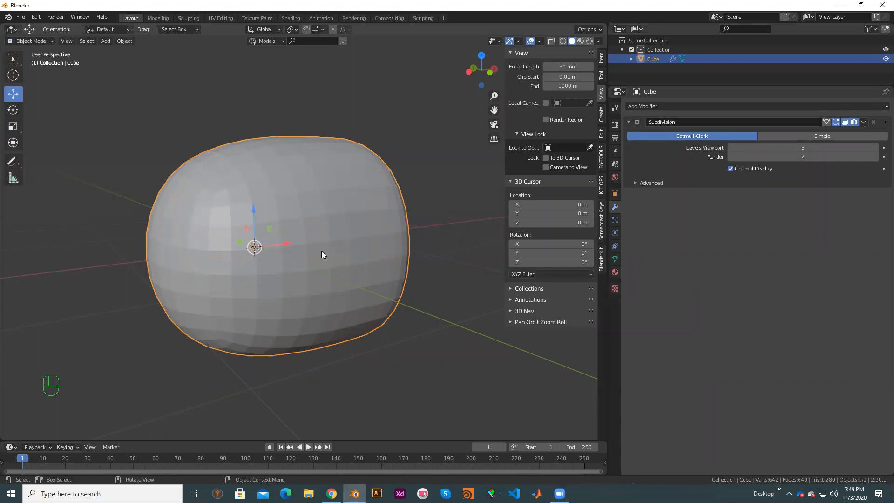
- Delete the subdivided cube and hide the sidebar to clear the viewport
key(Delete)
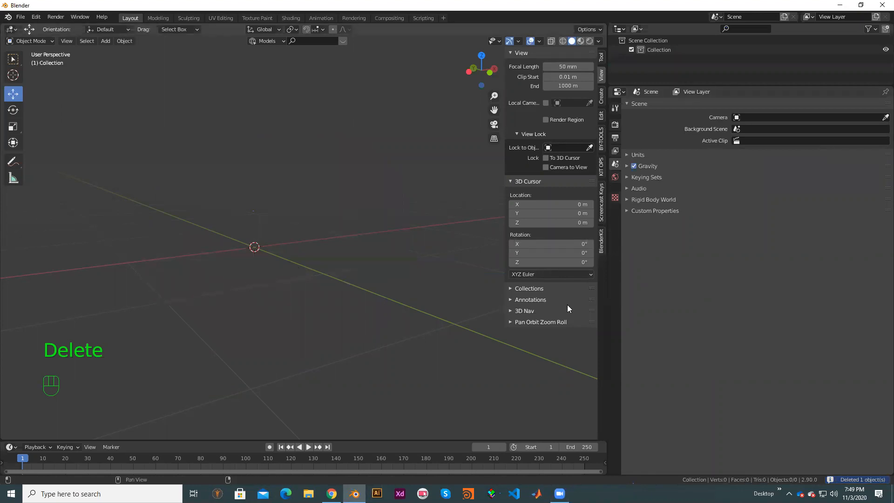
key(n)
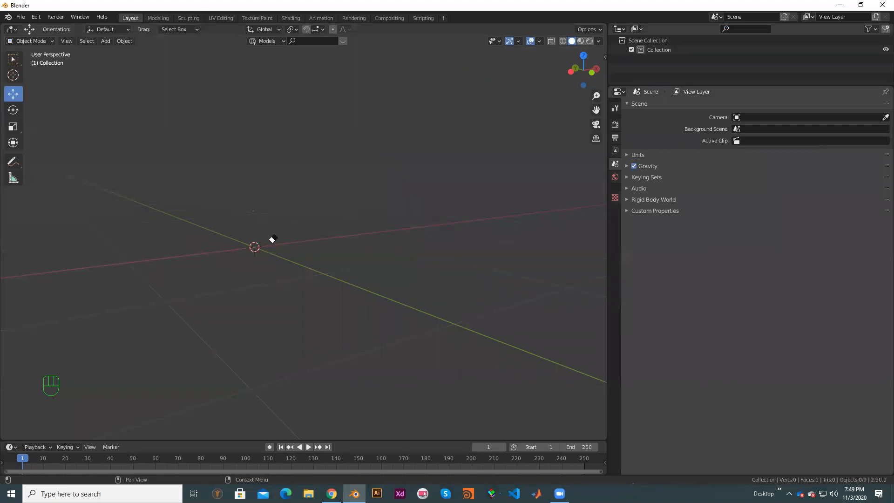
drag(260, 244, 281, 242)
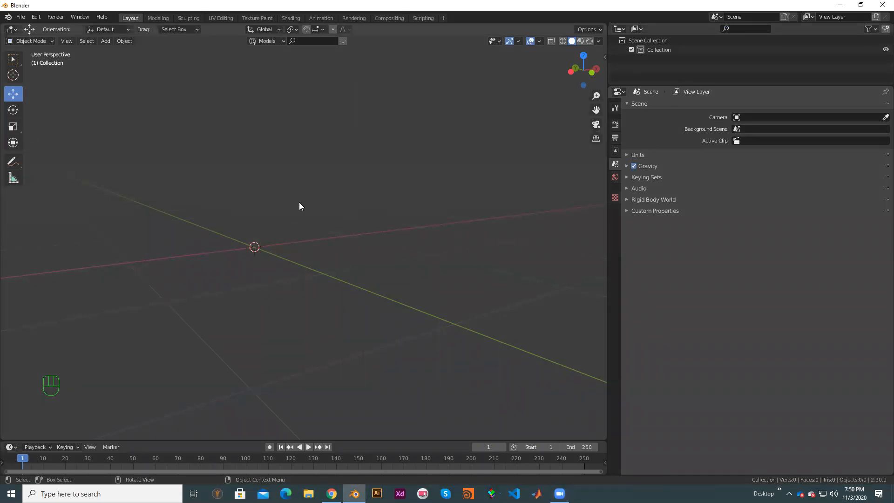
- Add a new 2 m cube at the world origin and look through its available modifiers for Mirror
key(shift+a)
click(357, 212)
scroll(421, 297, down, 4)
scroll(342, 285, up, 4)
middle_drag(338, 284, 512, 212)
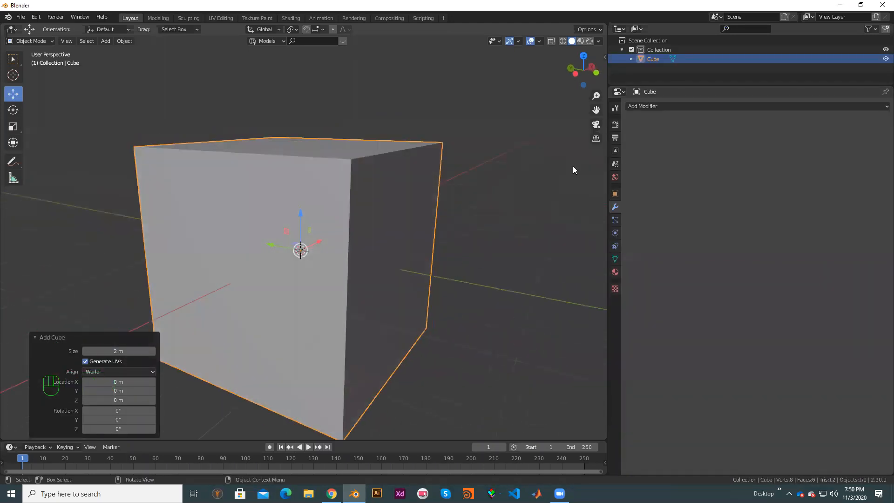
click(663, 106)
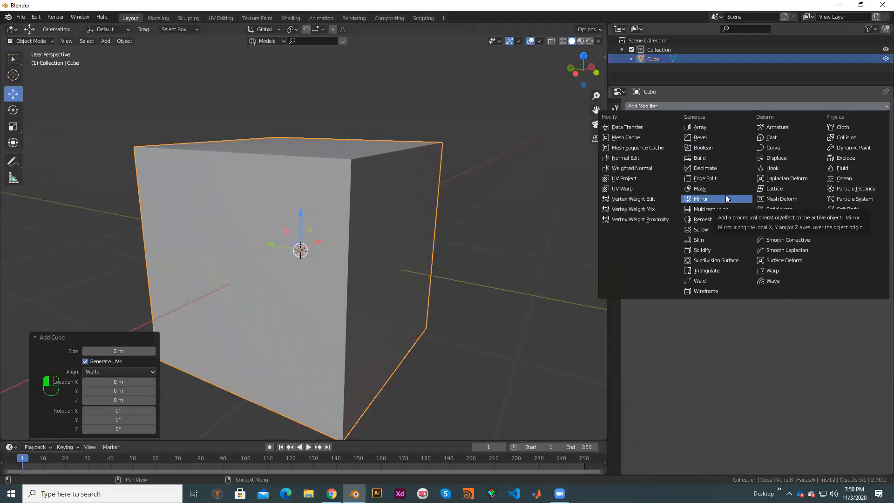
scroll(412, 211, down, 3)
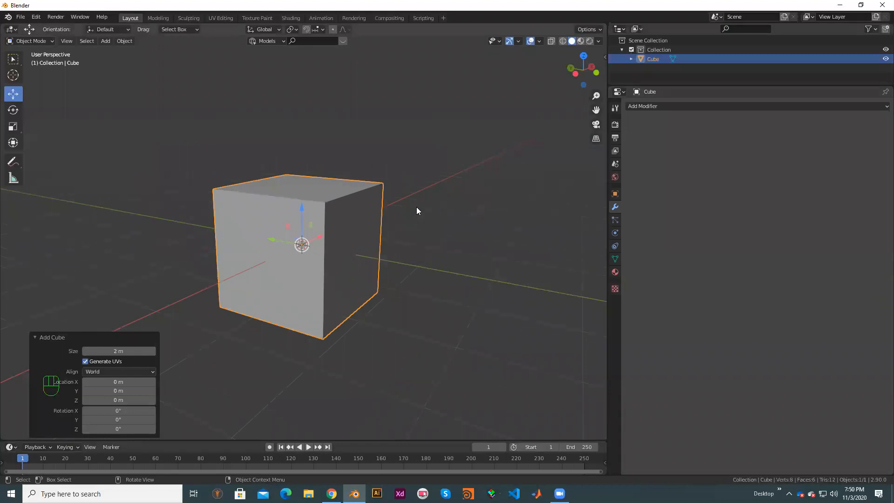
- Move the cube about 2 m from the world centre in the negative X direction, working in front view
key(KP_1)
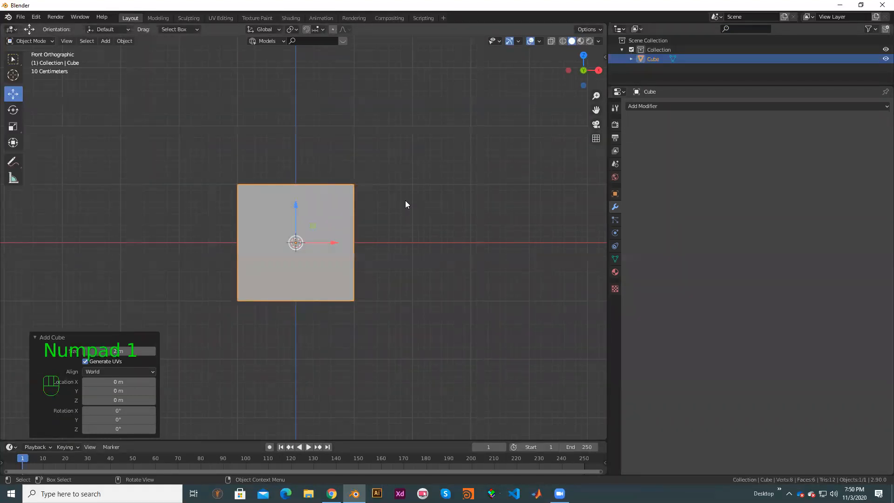
scroll(407, 197, up, 3)
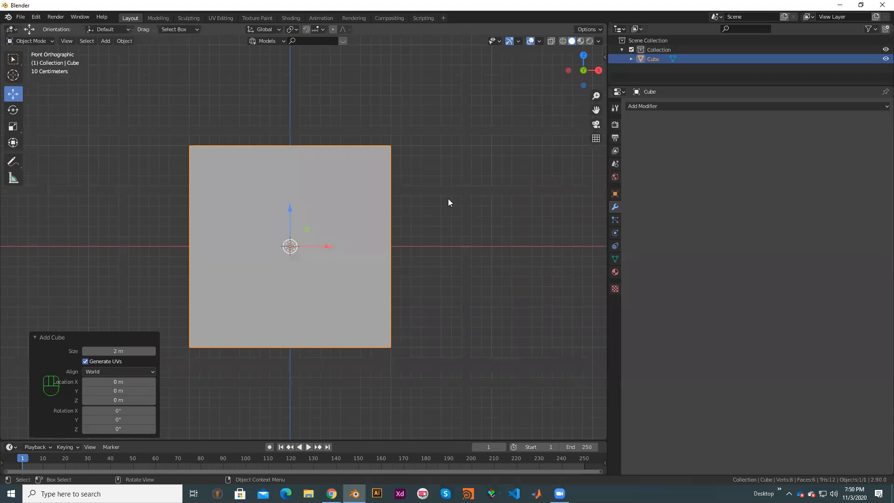
scroll(428, 186, down, 2)
shift+middle_drag(446, 159, 500, 143)
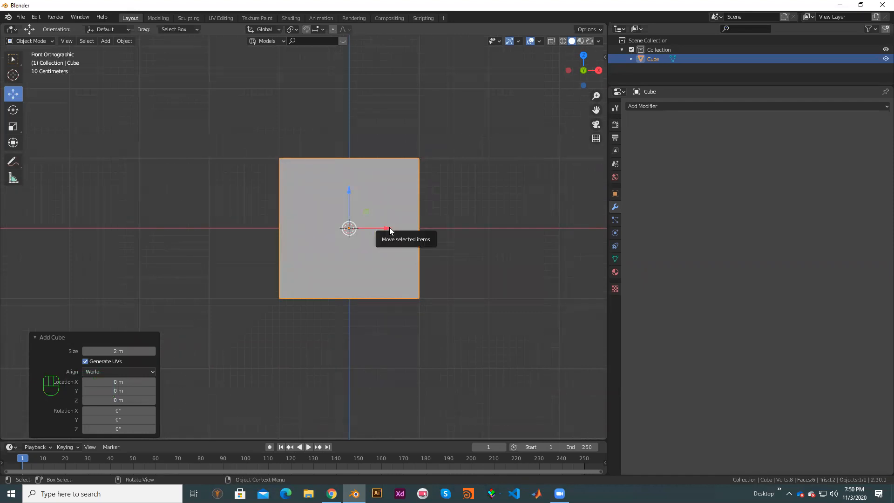
drag(389, 227, 246, 201)
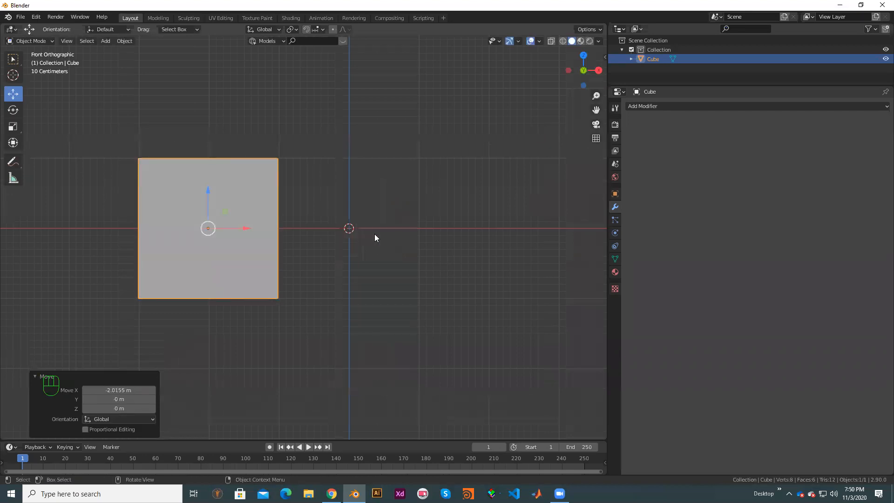
scroll(374, 233, up, 2)
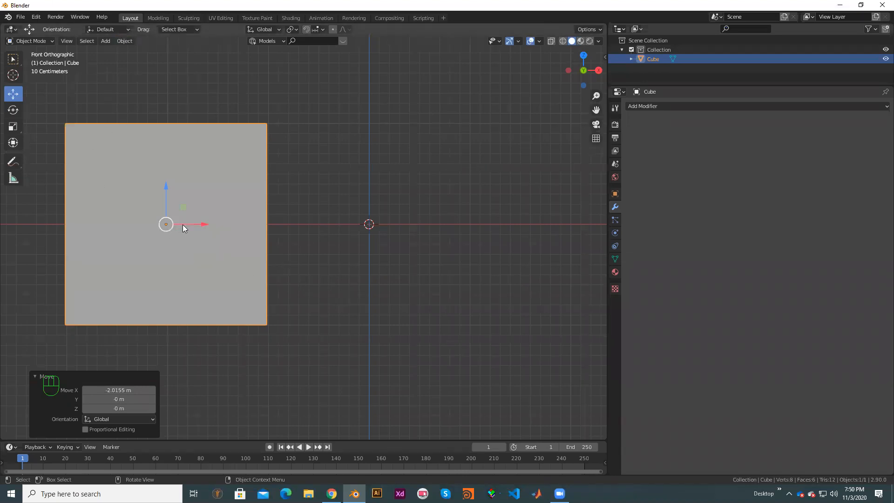
drag(201, 225, 206, 225)
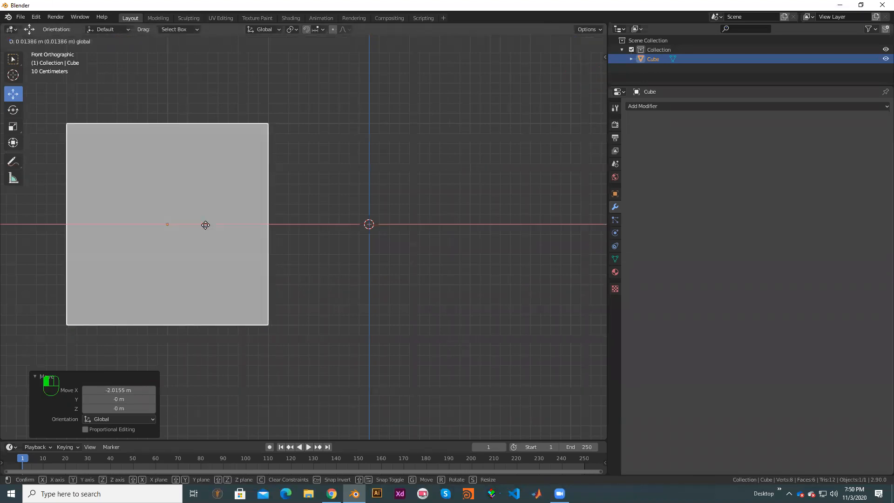
drag(361, 306, 361, 305)
- Set the cube's origin to the 3D cursor at the world centre
shift+middle_drag(432, 232, 268, 197)
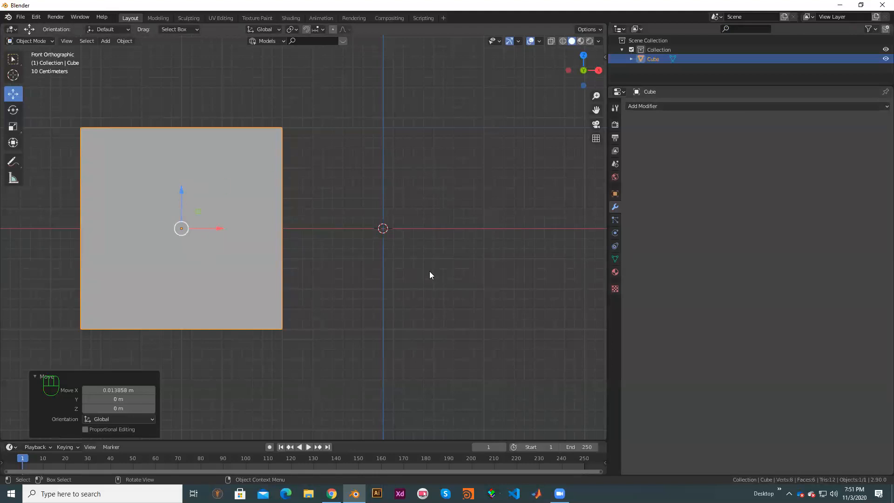
scroll(455, 209, down, 1)
shift+middle_drag(457, 194, 375, 216)
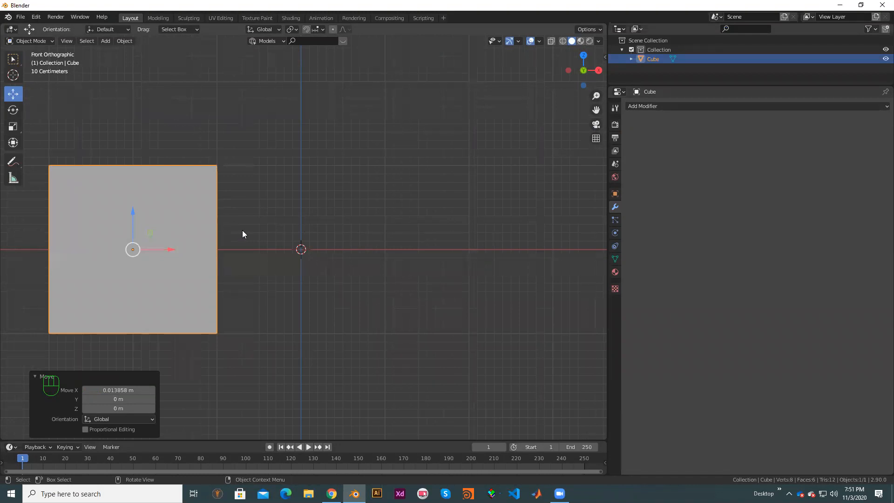
shift+middle_drag(277, 174, 248, 203)
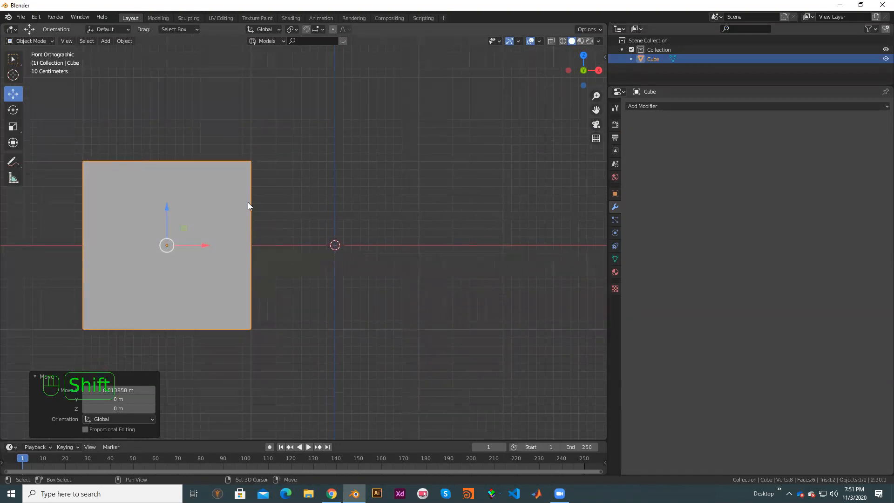
scroll(358, 231, up, 1)
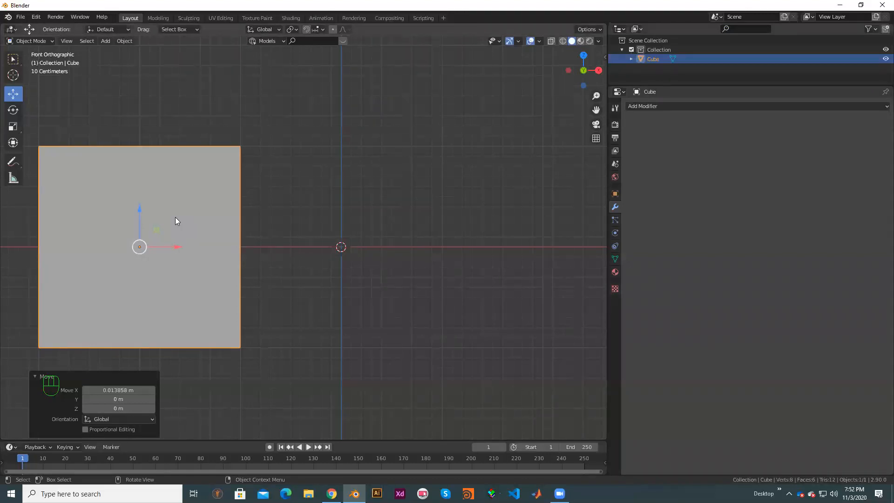
right_click(208, 172)
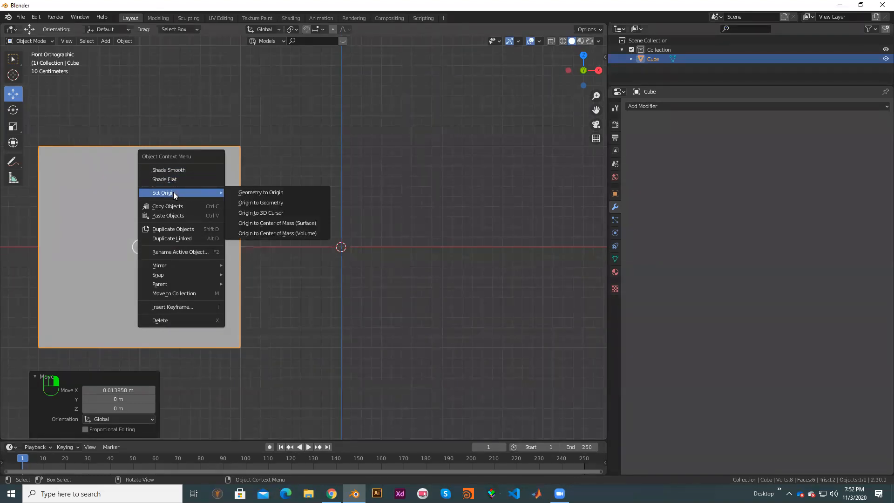
mouse_move(182, 193)
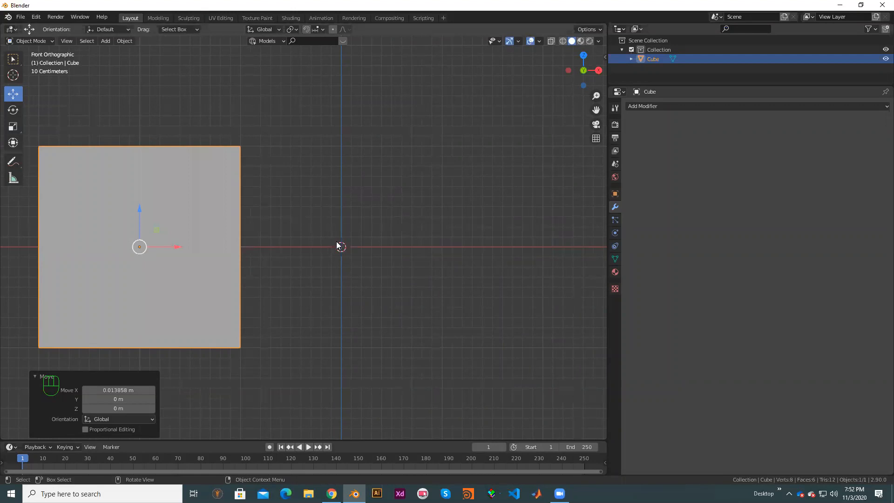
right_click(206, 172)
mouse_move(207, 203)
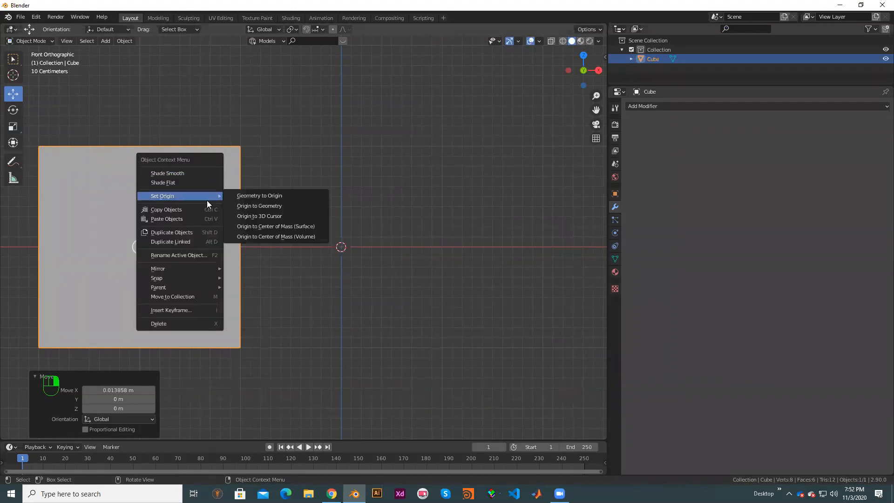
click(267, 217)
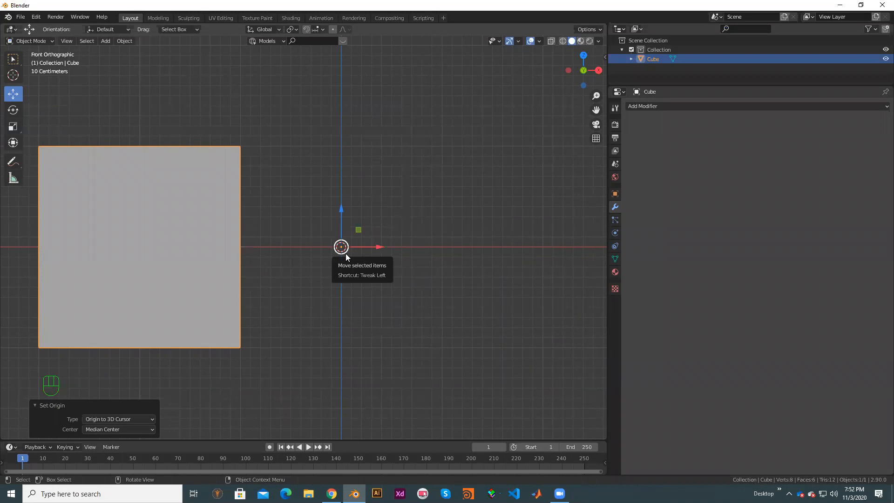
- Add a Mirror modifier to the cube, mirroring it across the X axis
click(702, 108)
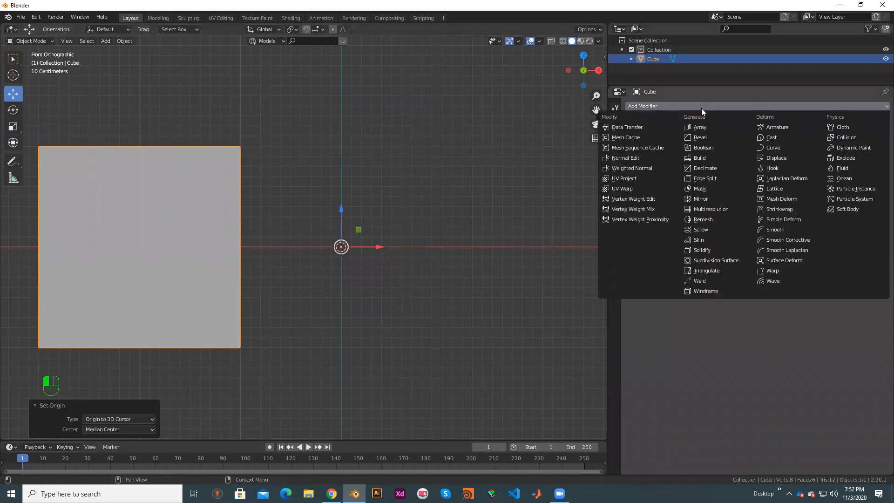
click(708, 196)
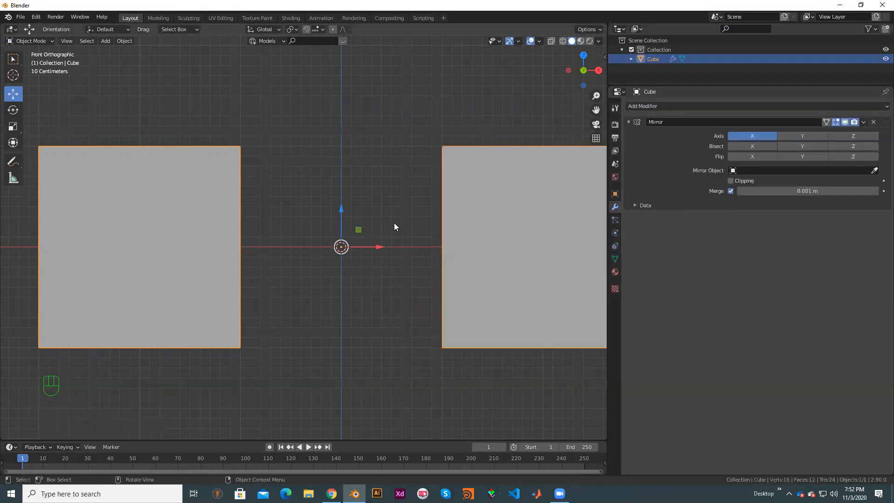
scroll(425, 205, down, 1)
shift+middle_drag(427, 226, 395, 230)
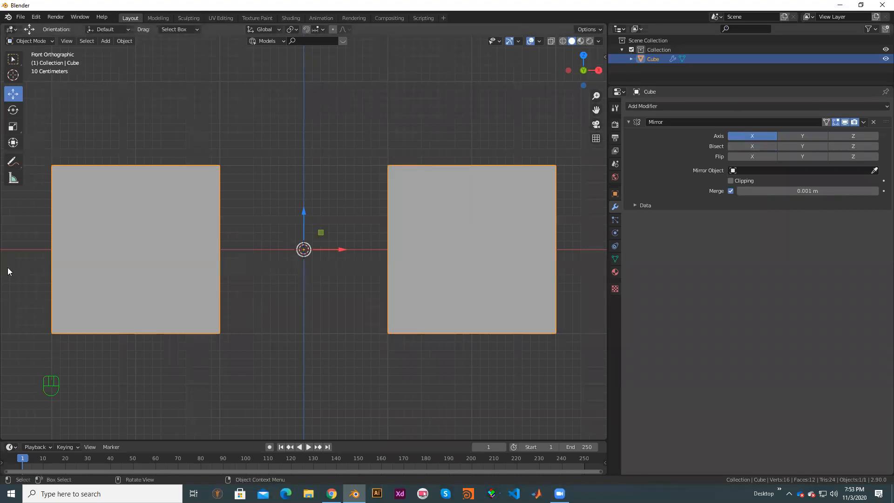
scroll(302, 259, down, 1)
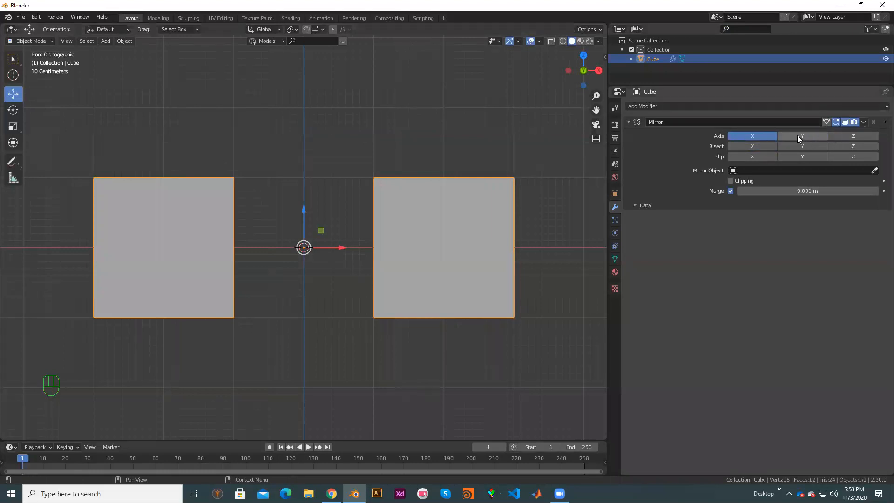
- Move the mirrored pair of cubes about 2 m in the negative Y direction, ending in top view
middle_drag(285, 200, 274, 233)
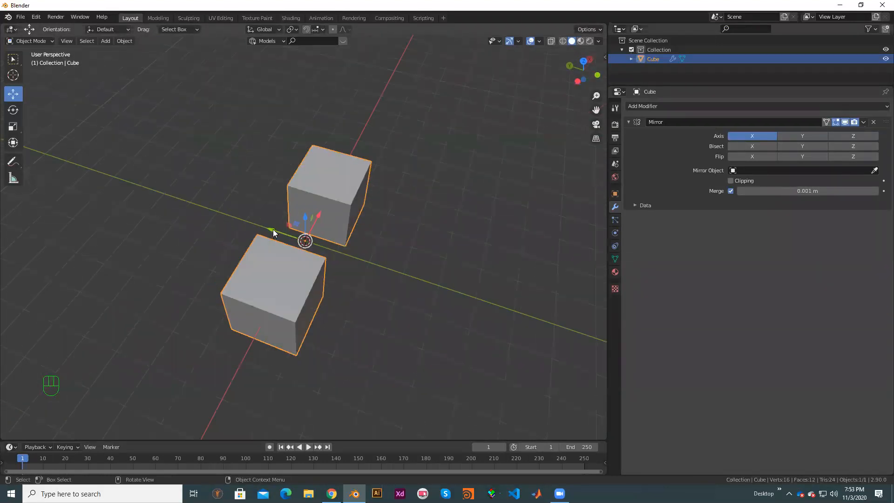
drag(273, 229, 304, 274)
key(KP_7)
- Try Y-axis mirroring with the origin off the world centre, moving the pair about 0.88 m along positive Y, and disable Y again
click(808, 135)
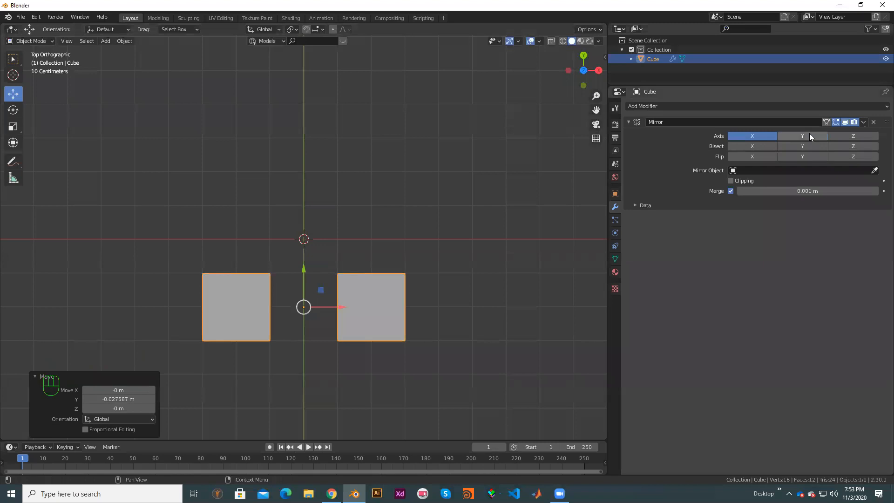
middle_drag(396, 221, 809, 135)
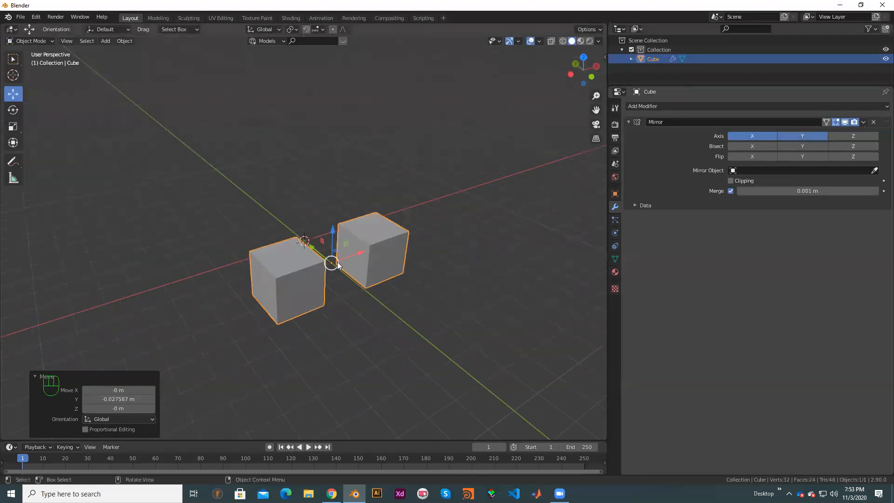
drag(315, 249, 301, 241)
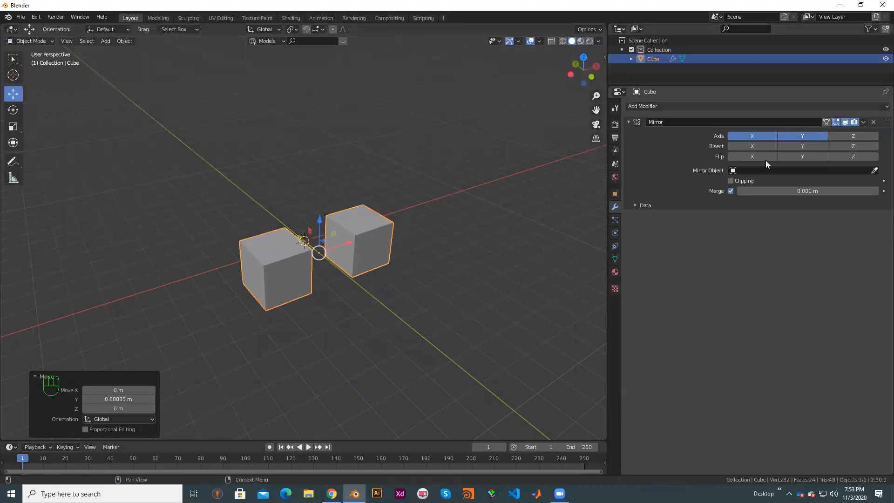
click(802, 136)
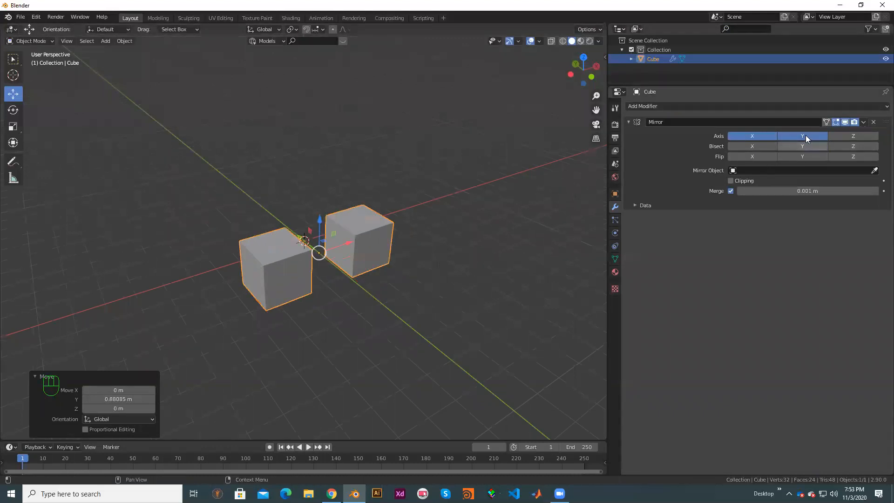
- Move the pair of cubes about 1.33 m in the negative Y direction and set the origin to the 3D cursor
drag(297, 239, 318, 259)
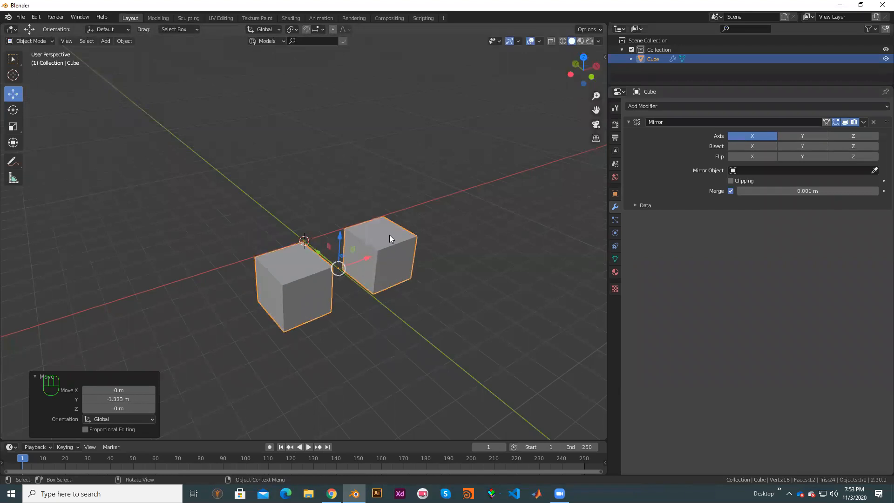
right_click(298, 257)
mouse_move(299, 257)
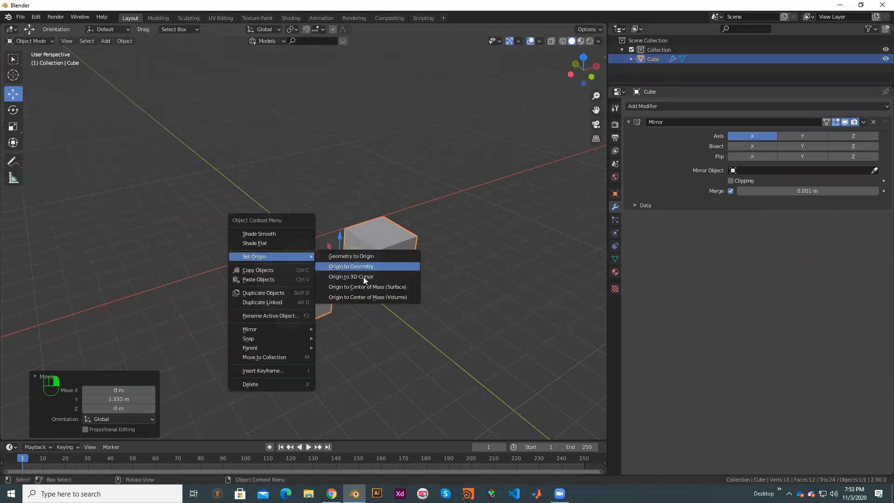
click(363, 277)
- Enable the Y axis in the Mirror modifier to get four cubes, and check the arrangement in top view
click(797, 135)
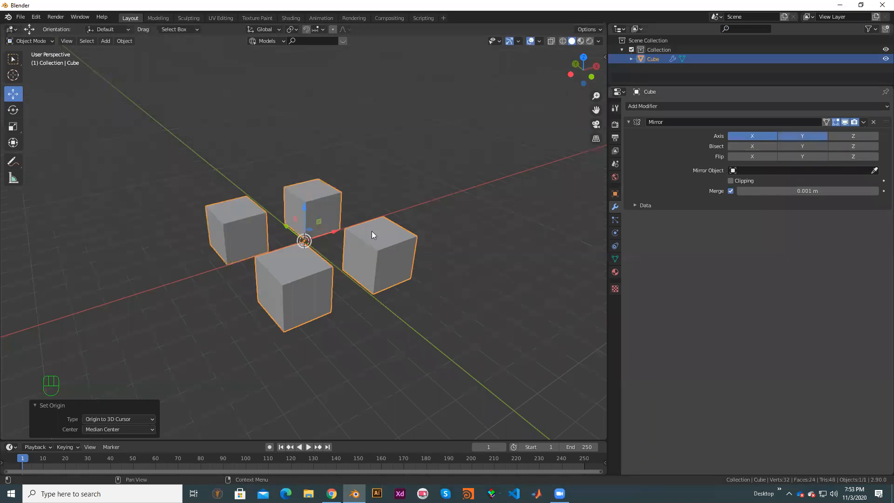
scroll(298, 224, down, 2)
middle_drag(323, 233, 395, 239)
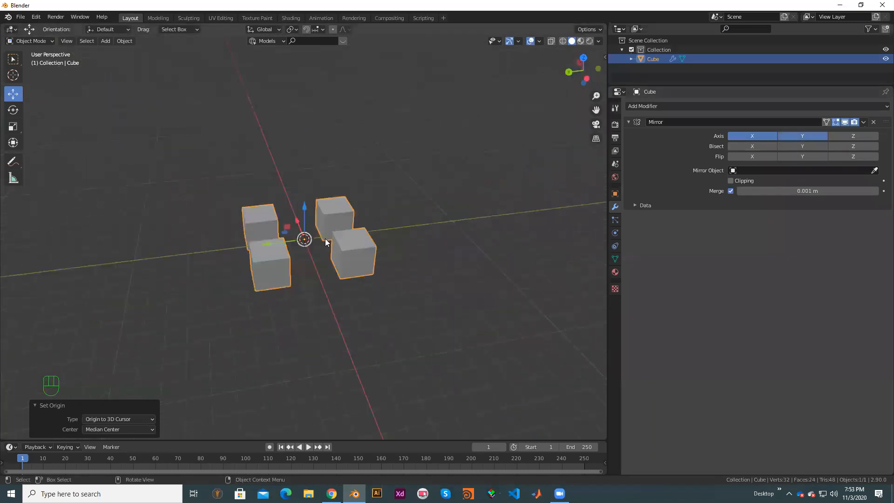
key(KP_7)
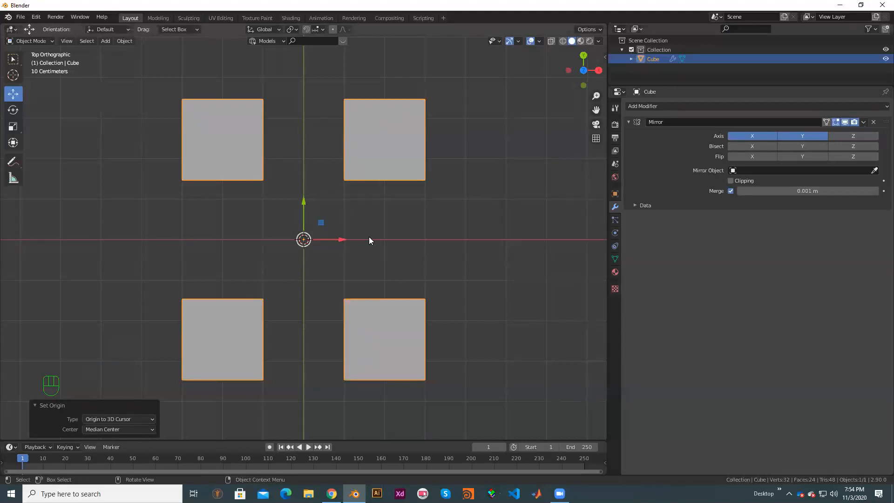
scroll(279, 339, down, 2)
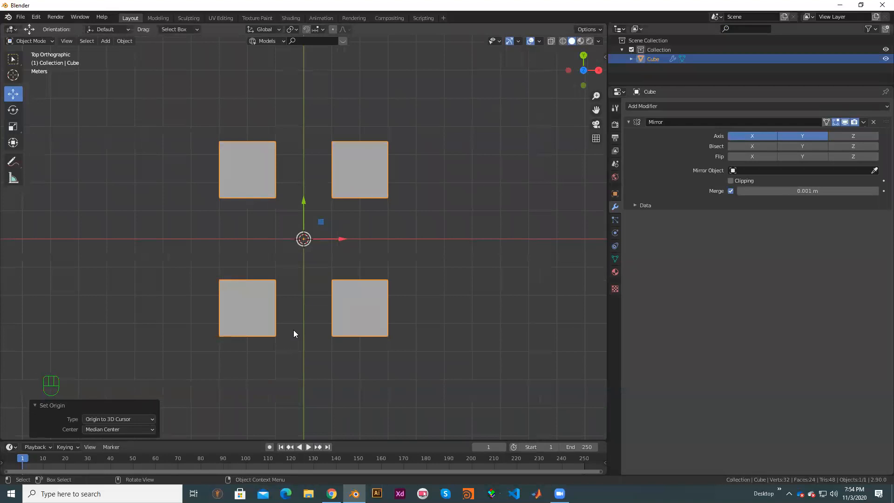
- Move the four cubes about 1.72 m down along Z and set their origin to the 3D cursor
middle_drag(315, 351, 401, 265)
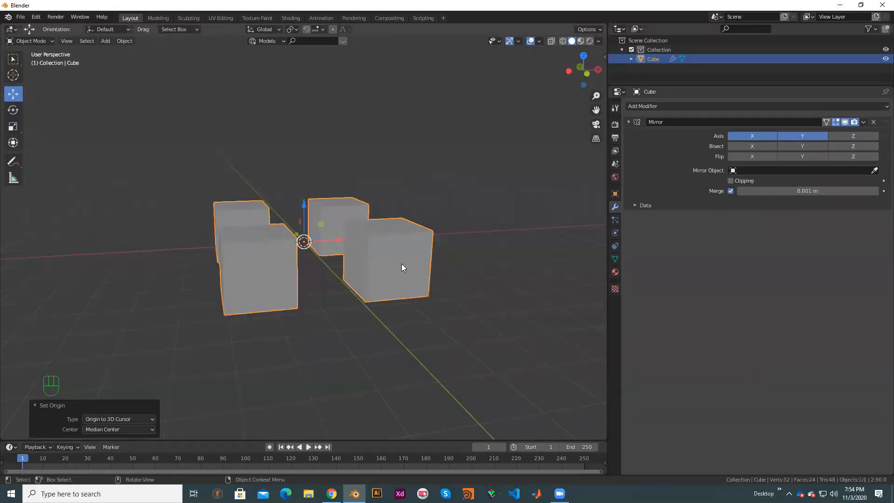
drag(303, 204, 393, 289)
middle_drag(393, 288, 311, 332)
right_click(298, 326)
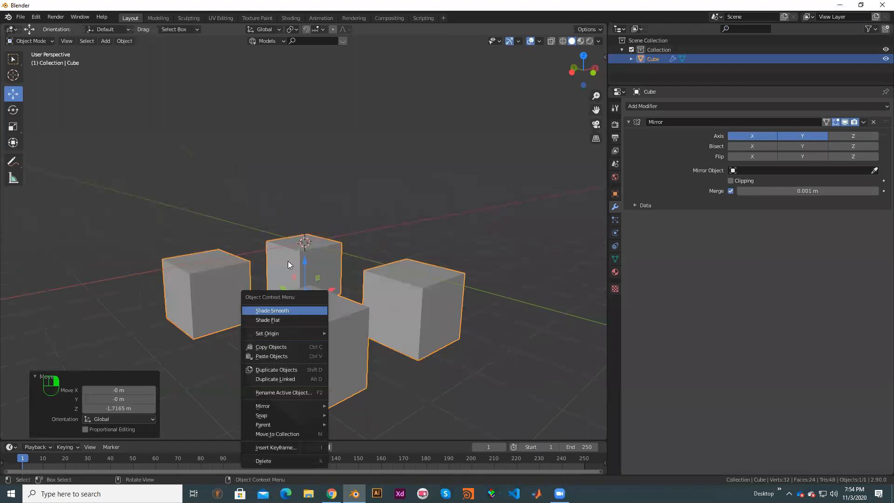
right_click(305, 299)
mouse_move(317, 322)
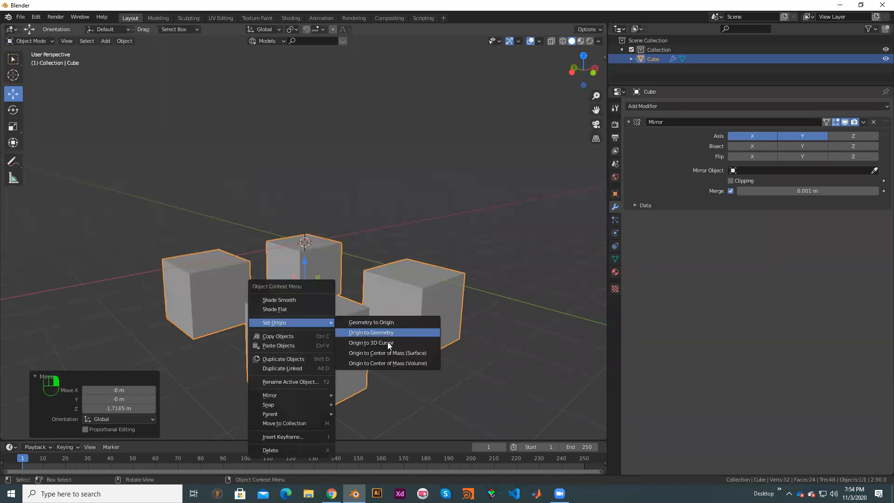
click(388, 342)
- Enable the Z axis in the Mirror modifier to get eight cubes, and inspect them from several angles
click(853, 137)
middle_drag(324, 297, 368, 310)
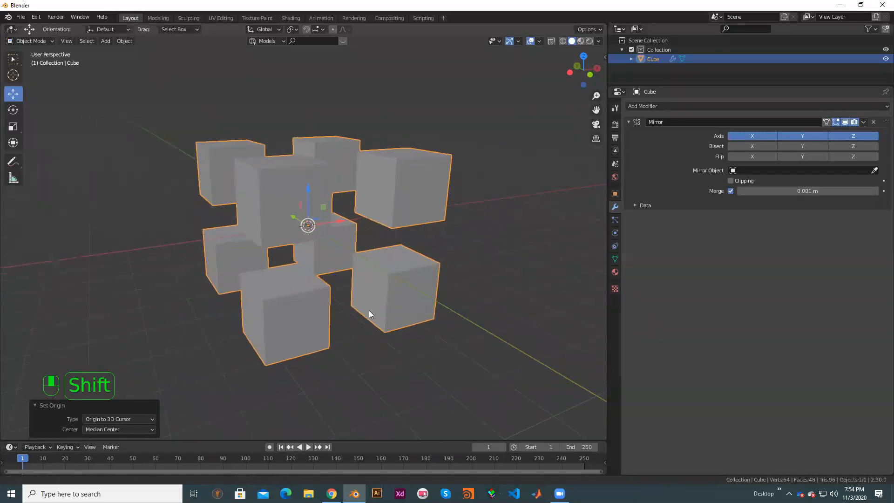
scroll(380, 308, up, 1)
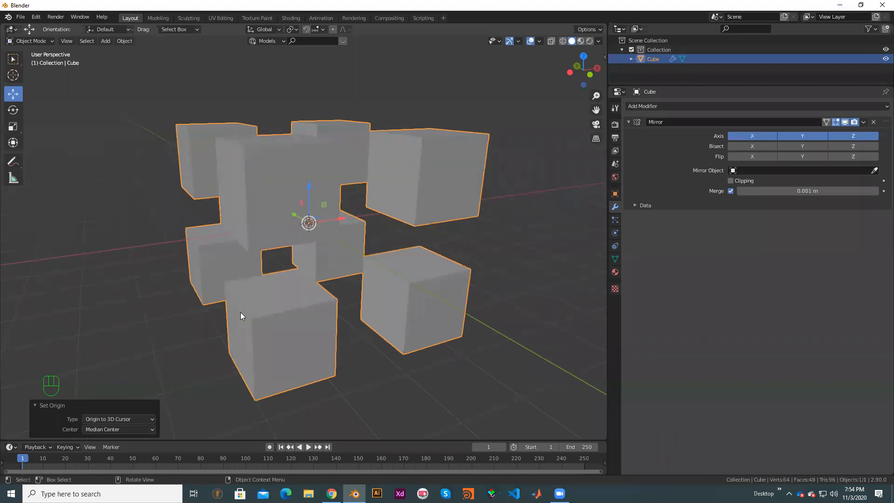
middle_drag(258, 271, 264, 214)
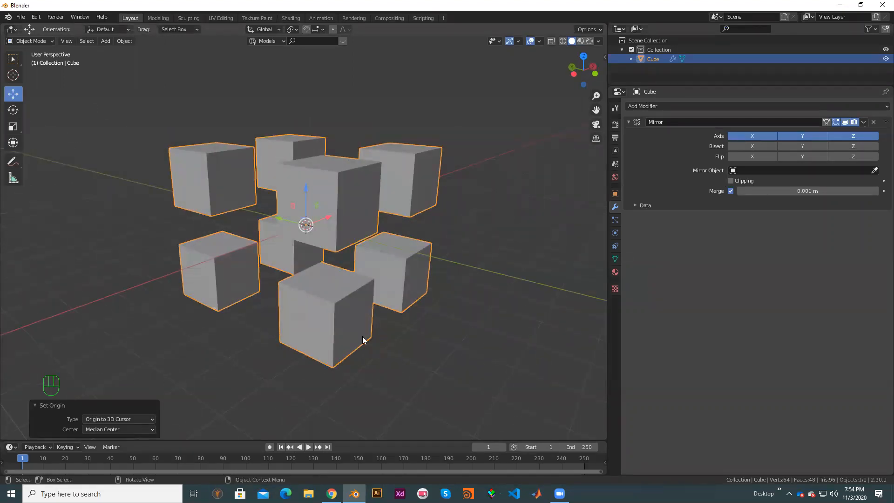
- Bevel the original cube's top front edge, running along X, by about 0.496 m with 9 segments in Edit Mode
key(Tab)
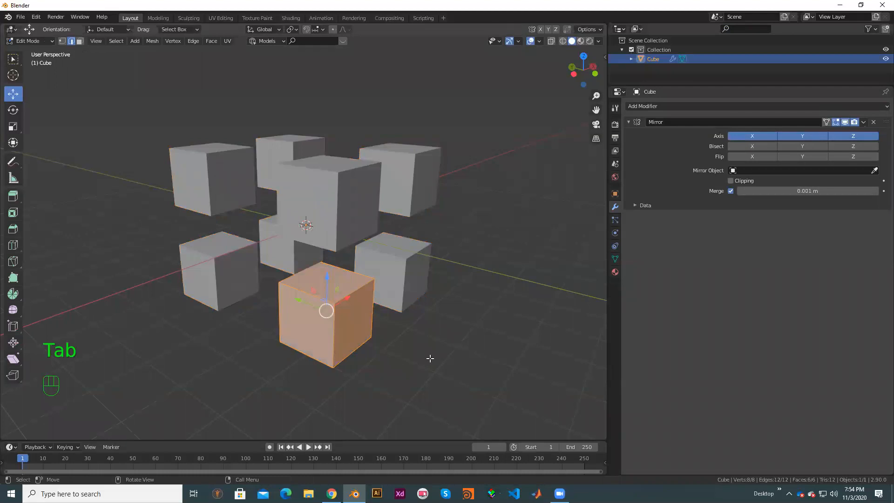
middle_drag(429, 359, 362, 283)
scroll(395, 349, up, 2)
click(373, 246)
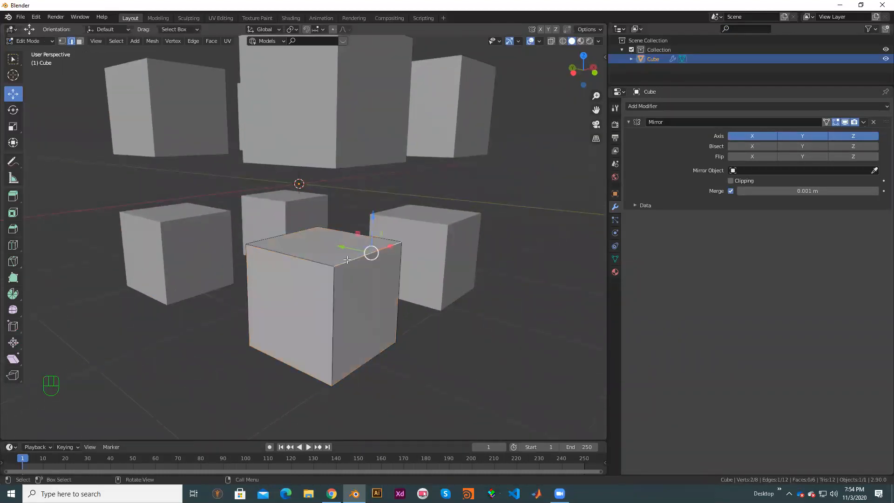
scroll(387, 247, down, 2)
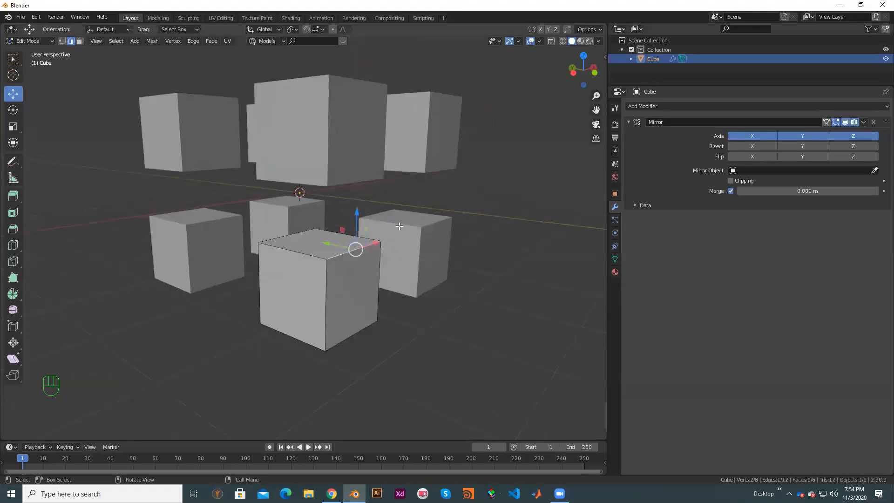
middle_drag(385, 246, 335, 334)
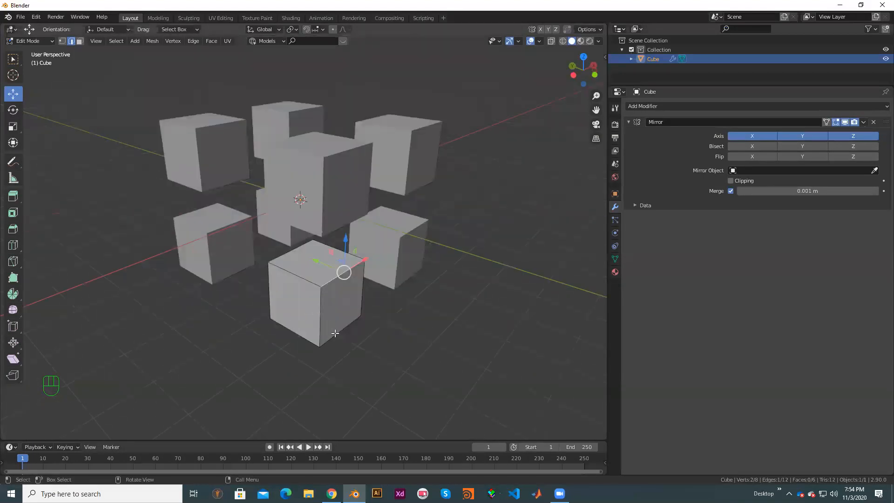
scroll(350, 307, up, 2)
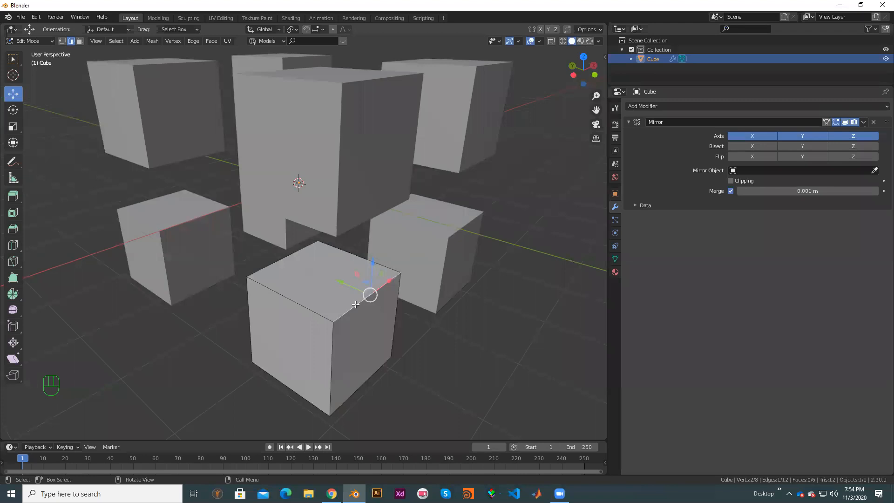
right_click(355, 305)
key(Escape)
right_click(363, 291)
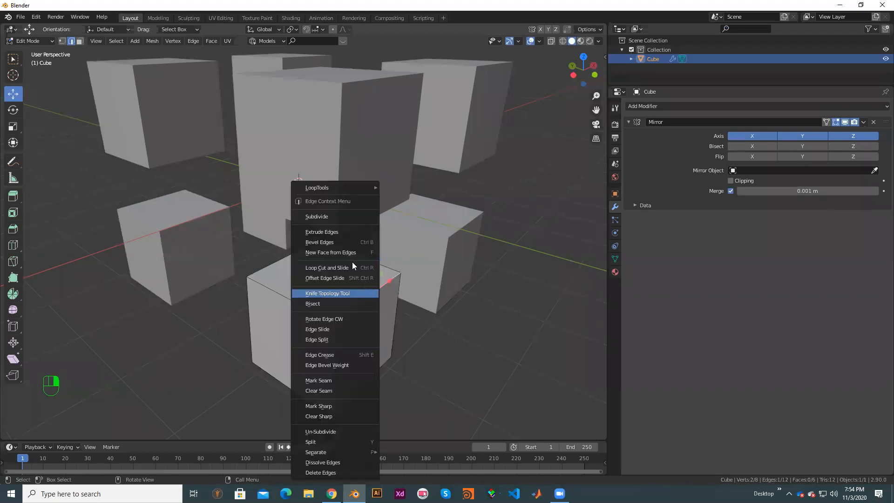
click(337, 242)
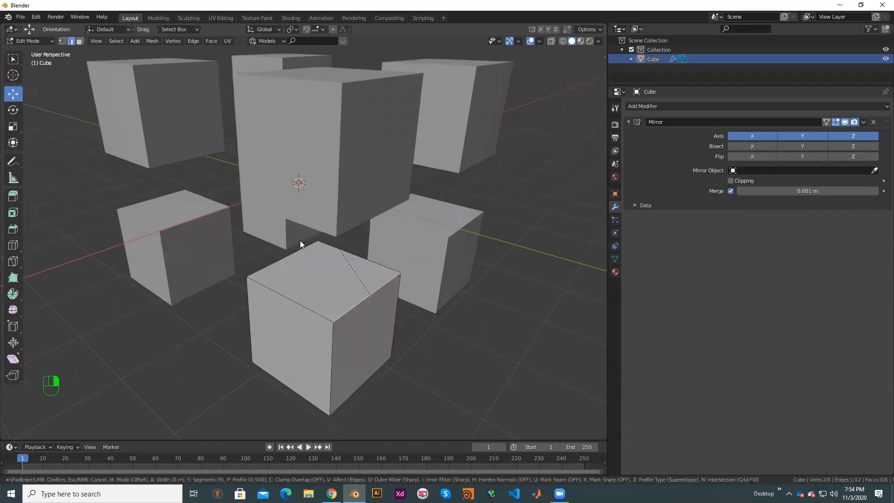
click(292, 241)
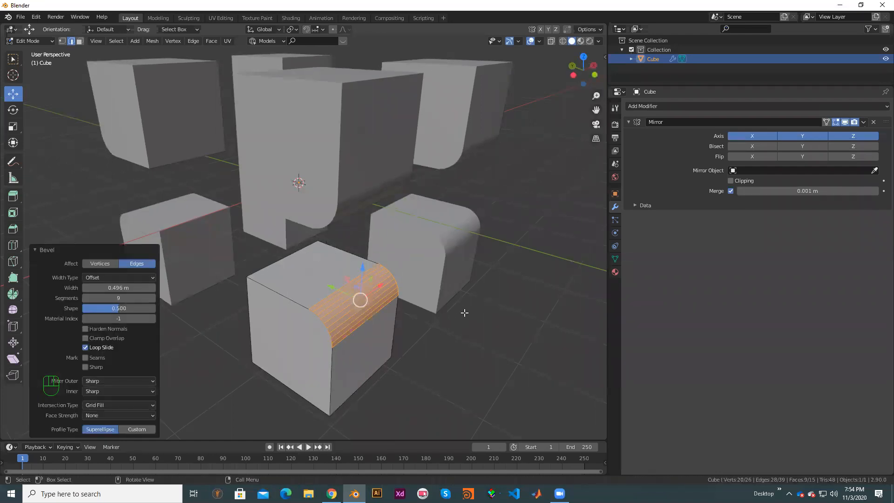
- Examine how the beveled edge is mirrored on the other cubes and return to Object Mode
key(KP_1)
middle_drag(319, 295, 380, 208)
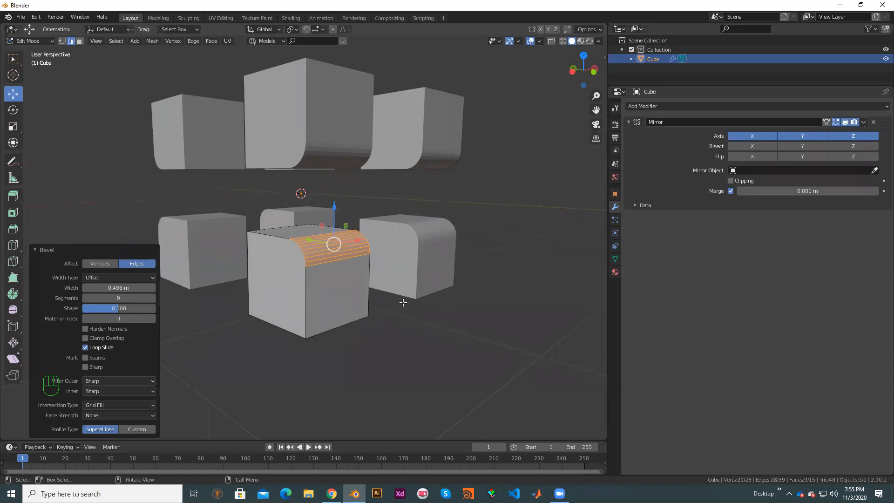
scroll(416, 304, up, 1)
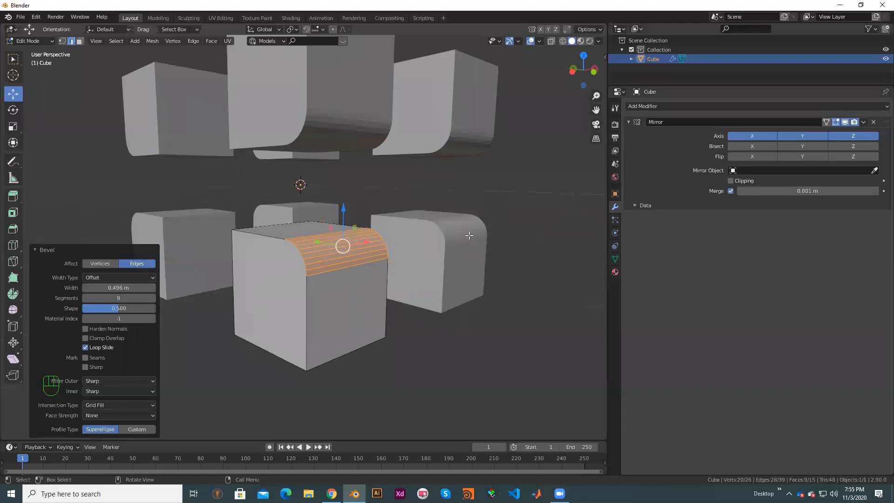
scroll(470, 236, down, 1)
middle_drag(469, 236, 461, 255)
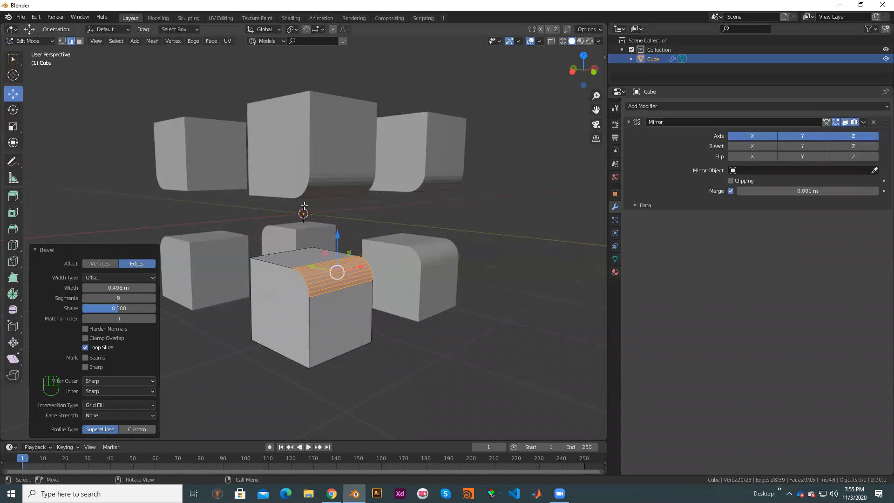
key(Tab)
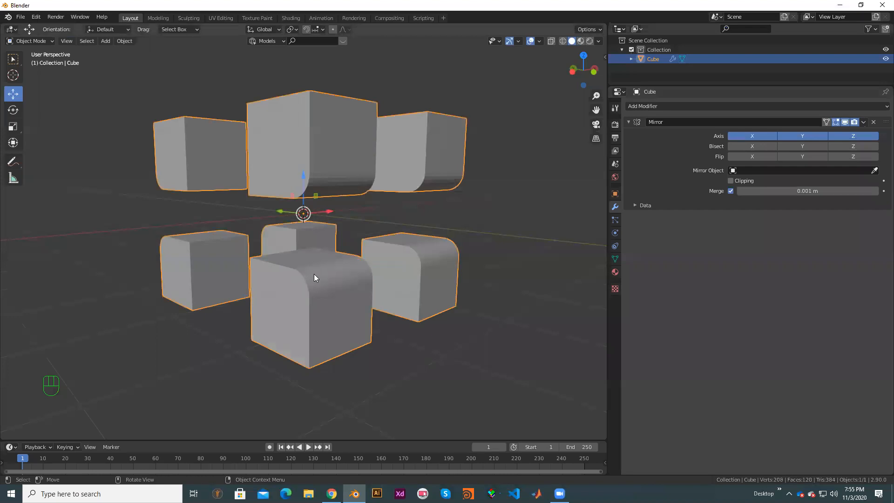
- Turn off the X, Y and Z axes in the Mirror modifier so only the original beveled cube remains
click(836, 136)
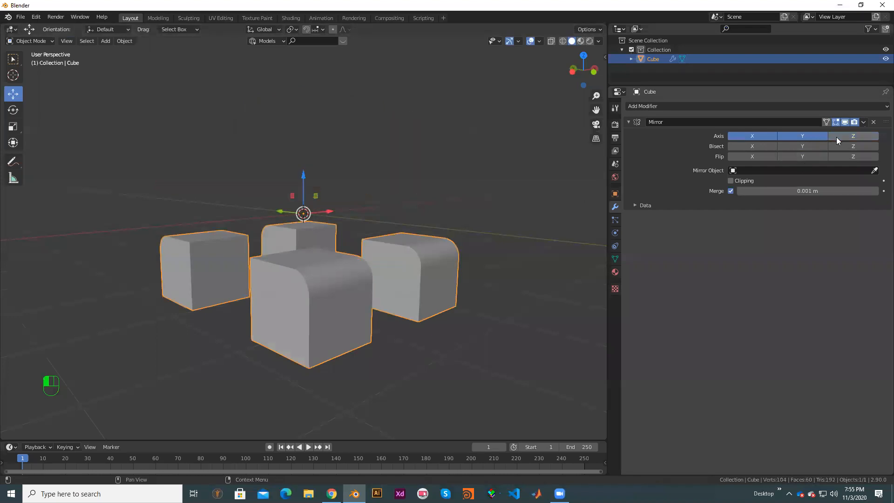
click(799, 146)
click(800, 148)
click(799, 136)
click(766, 135)
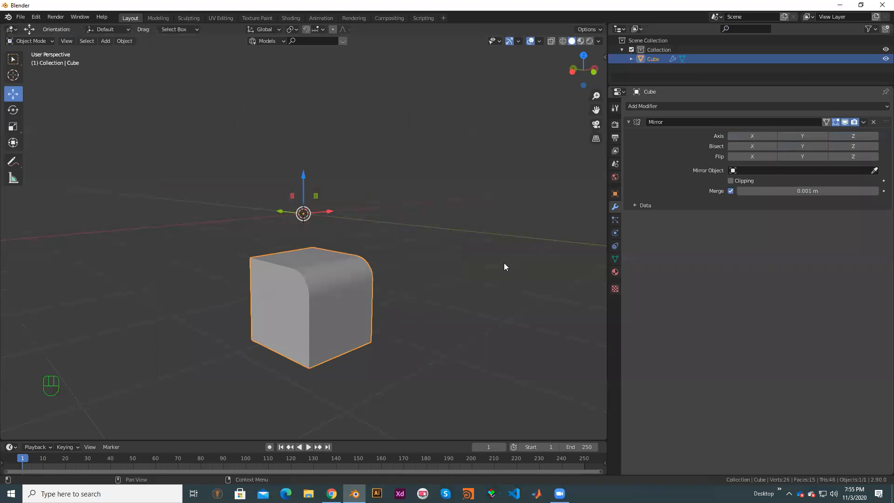
- Set the beveled cube's origin to its geometry
right_click(359, 278)
mouse_move(361, 279)
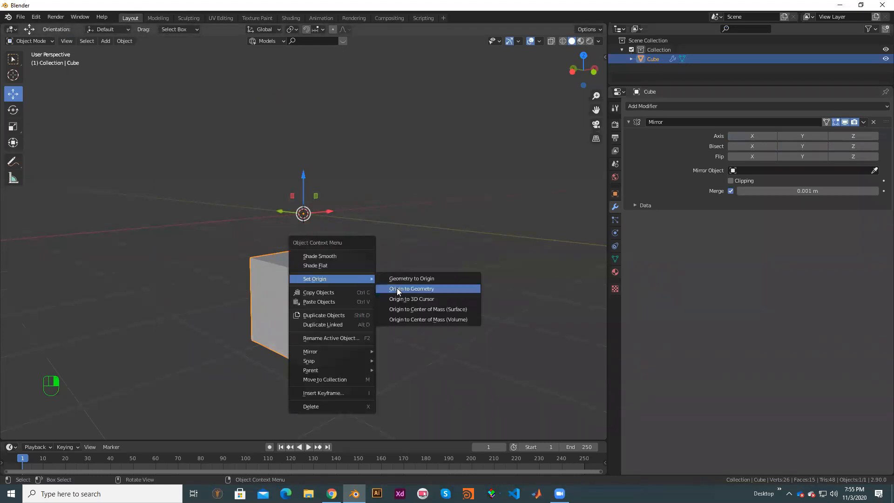
click(427, 290)
- Show the beveled cube in front view and set its origin to the 3D cursor
key(KP_1)
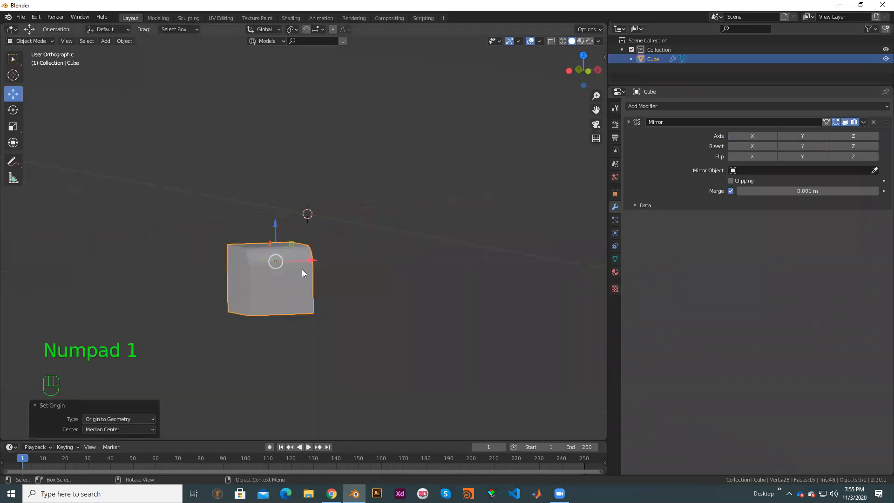
scroll(244, 261, up, 3)
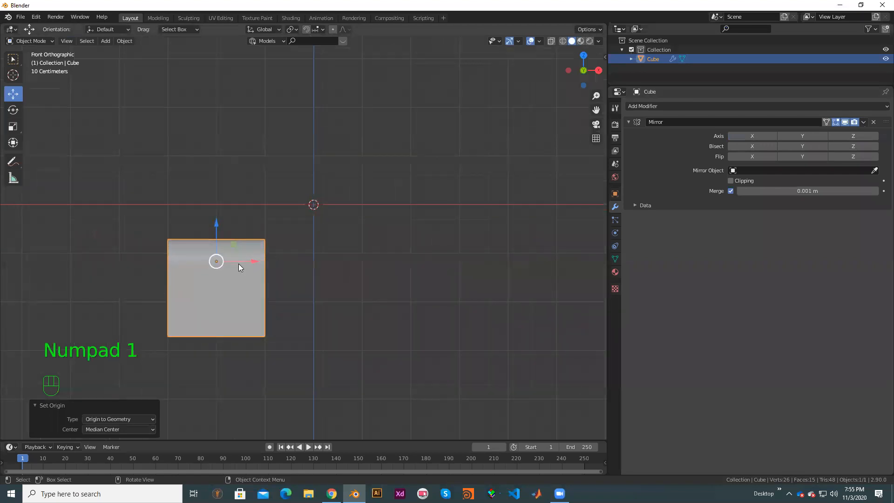
right_click(231, 271)
mouse_move(231, 270)
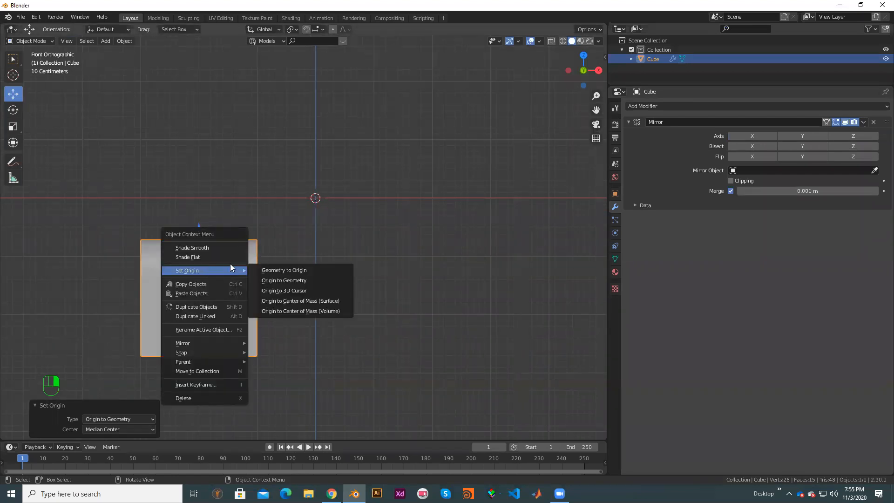
click(300, 291)
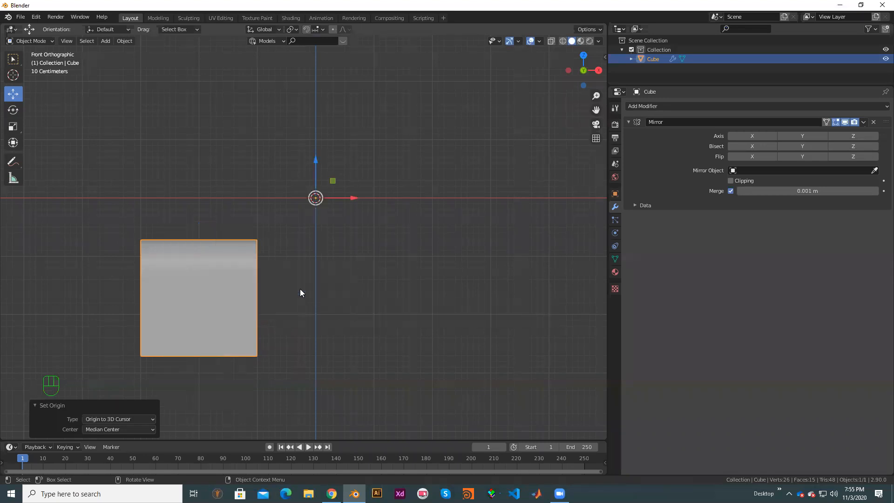
- Enable the X, Y and Z axes in the Mirror modifier again to get eight beveled cubes
click(744, 136)
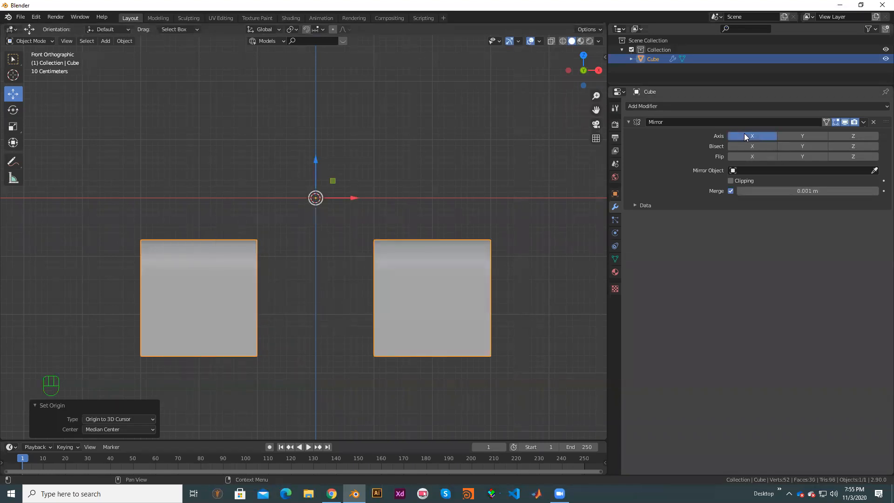
click(802, 135)
middle_drag(458, 201, 468, 119)
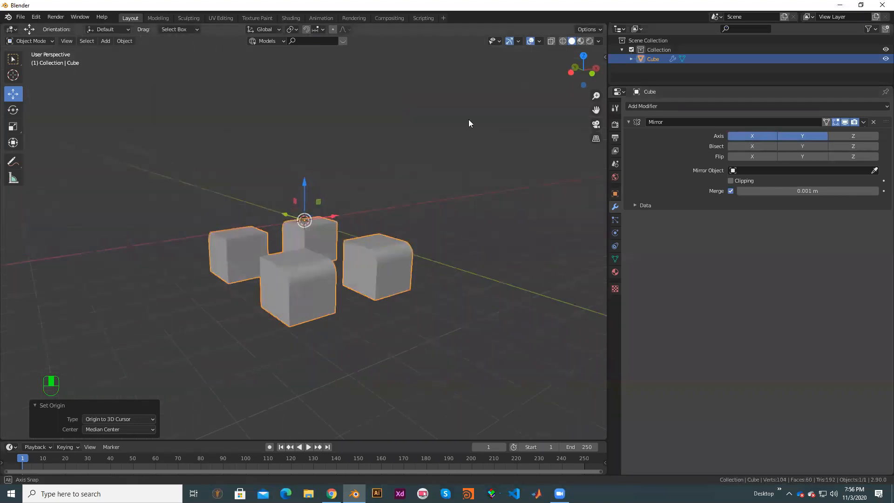
click(846, 135)
middle_drag(461, 240, 363, 199)
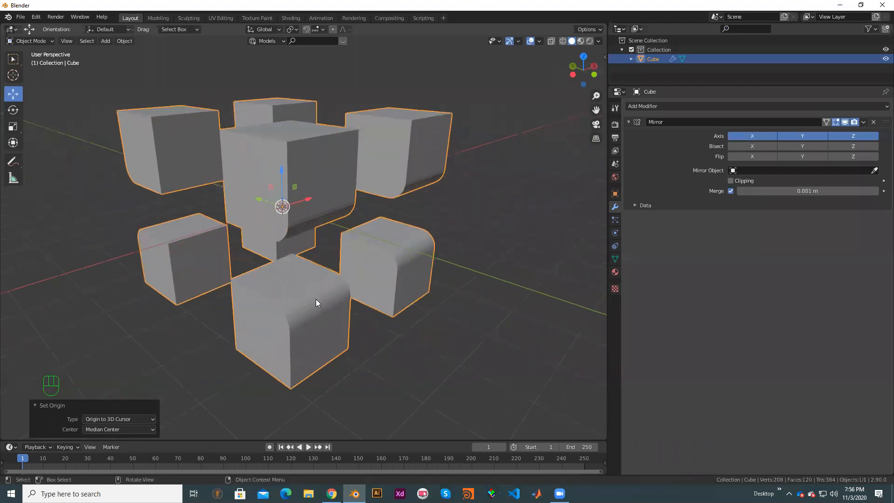
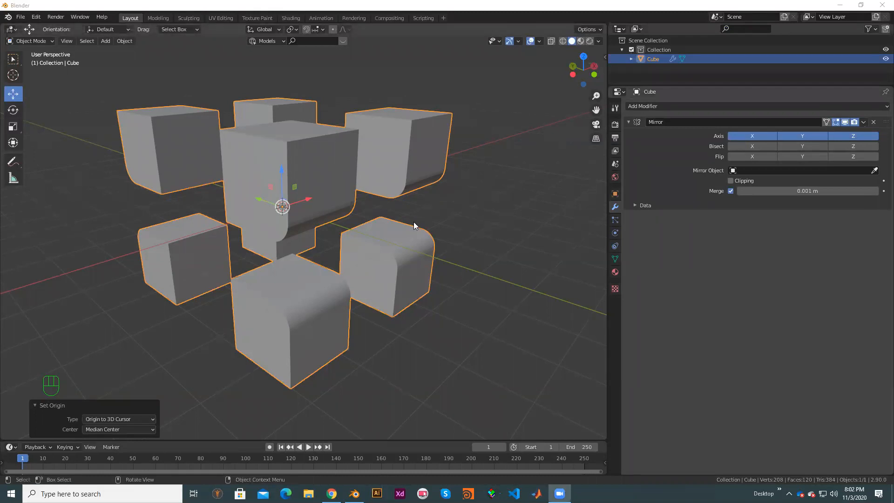
- Delete the mirrored cube object and add a new 2 m mesh cube at the world origin
click(303, 324)
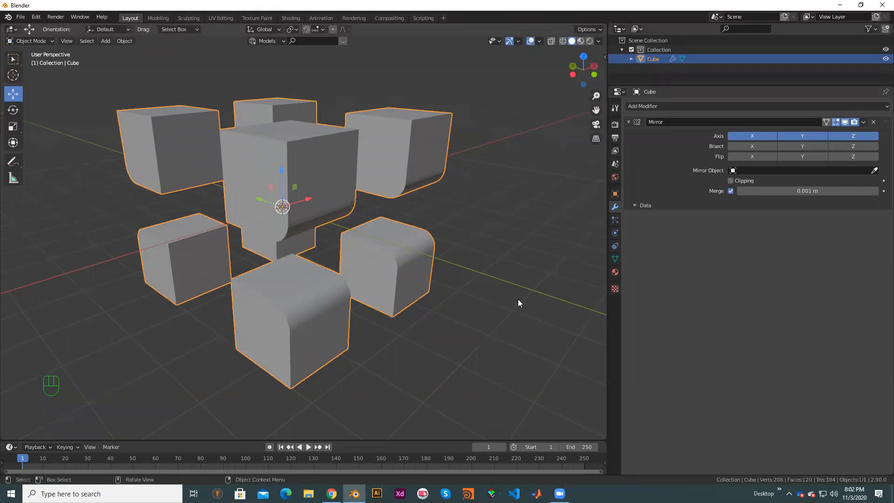
key(x)
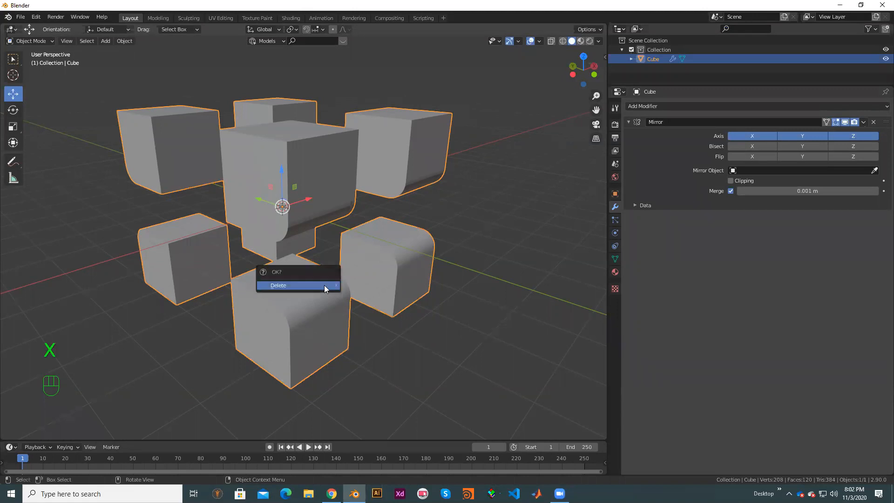
click(324, 285)
key(shift+a)
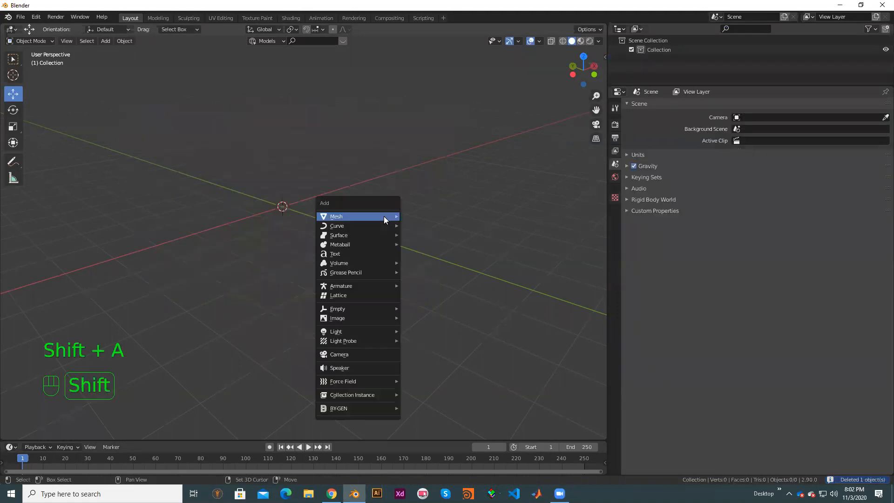
mouse_move(384, 216)
click(441, 223)
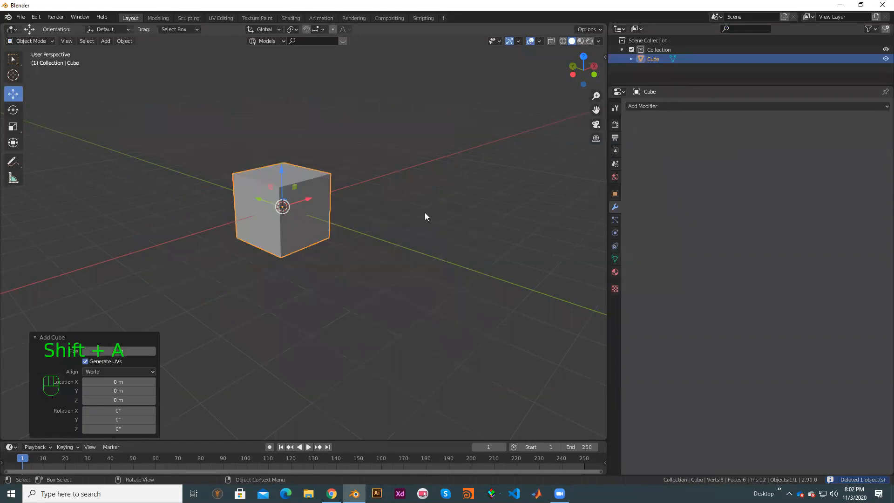
middle_drag(299, 226, 307, 233)
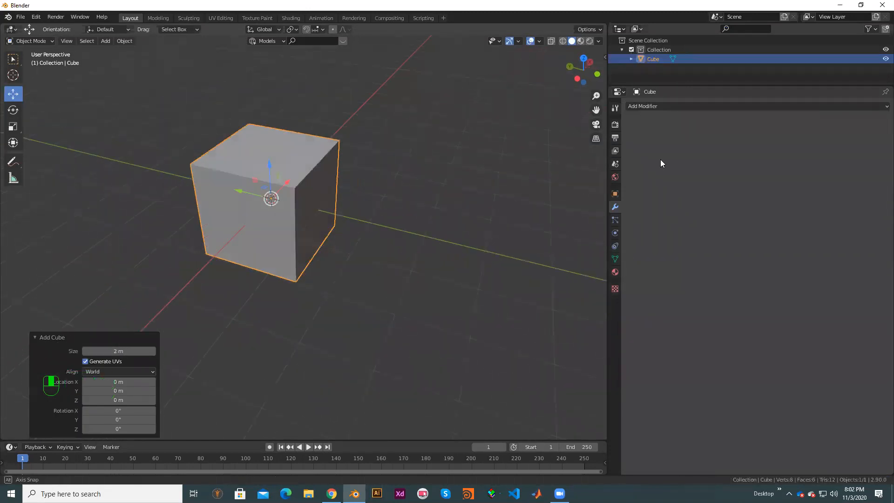
click(635, 106)
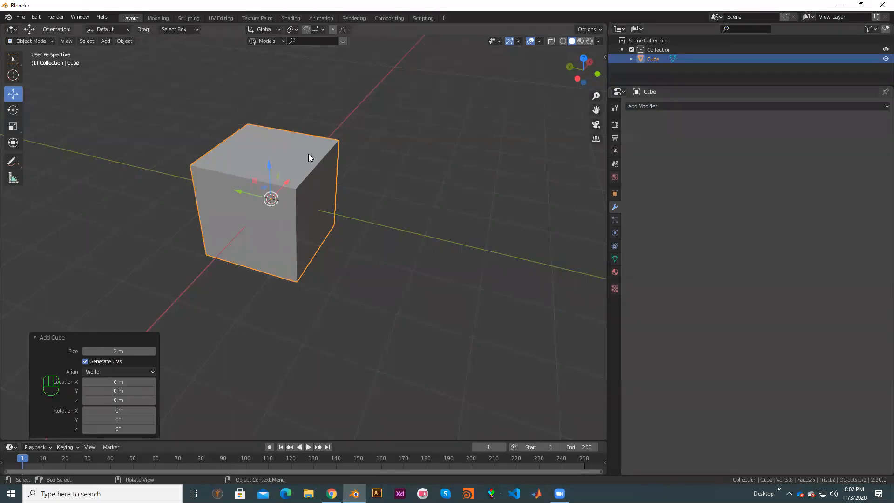
shift+middle_drag(332, 171, 258, 209)
scroll(297, 176, up, 1)
scroll(312, 180, up, 1)
shift+middle_drag(408, 173, 289, 215)
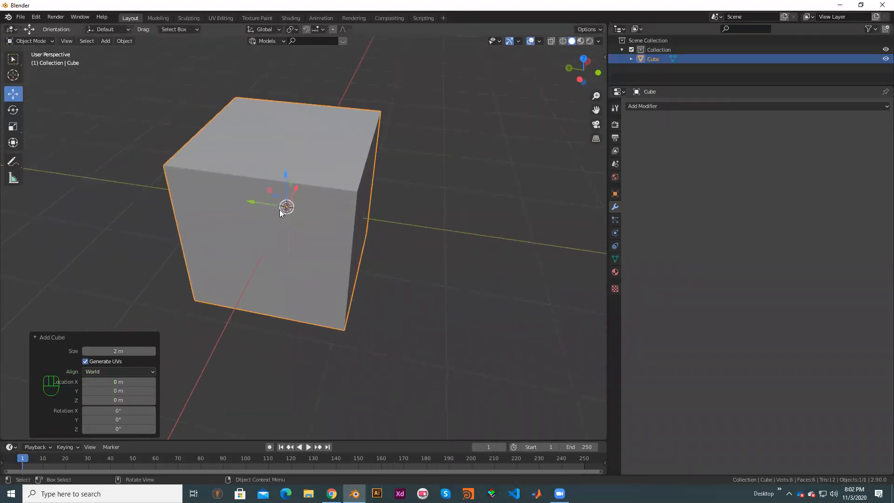
shift+middle_drag(342, 184, 328, 196)
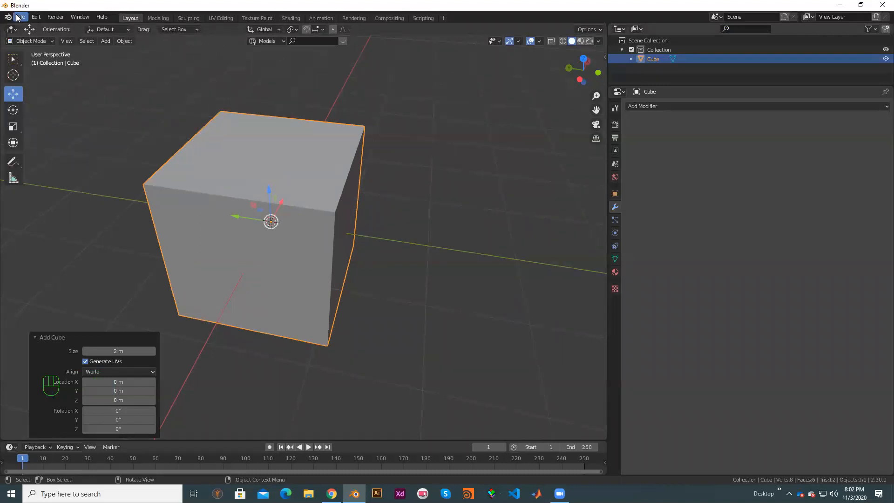
- Collapse the Add Cube settings, open the Preferences in a taller window and show the Add-ons list
click(33, 333)
click(37, 17)
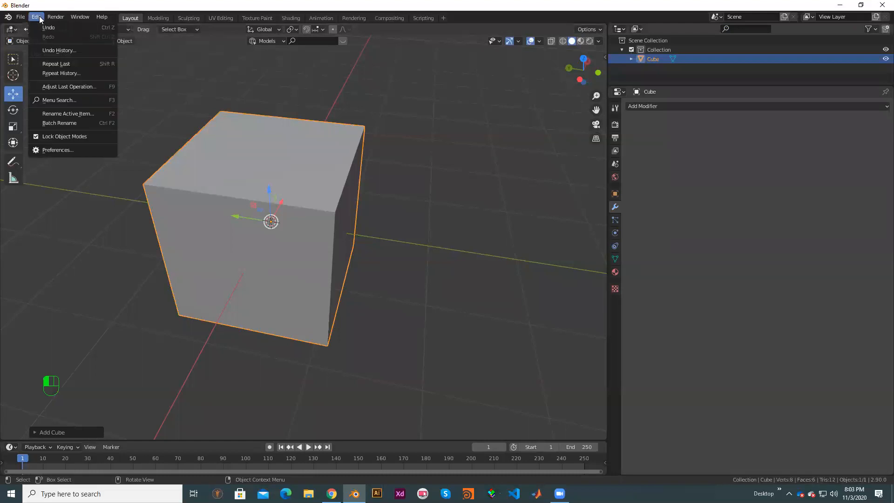
click(89, 147)
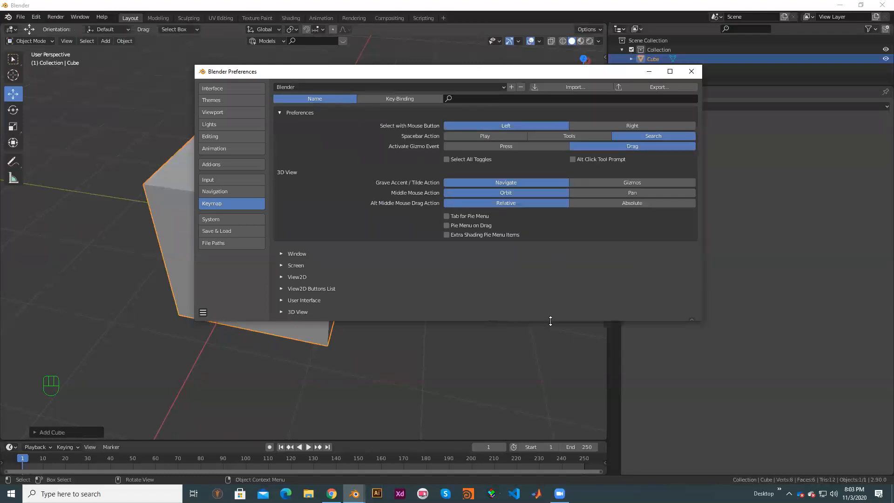
drag(550, 321, 550, 399)
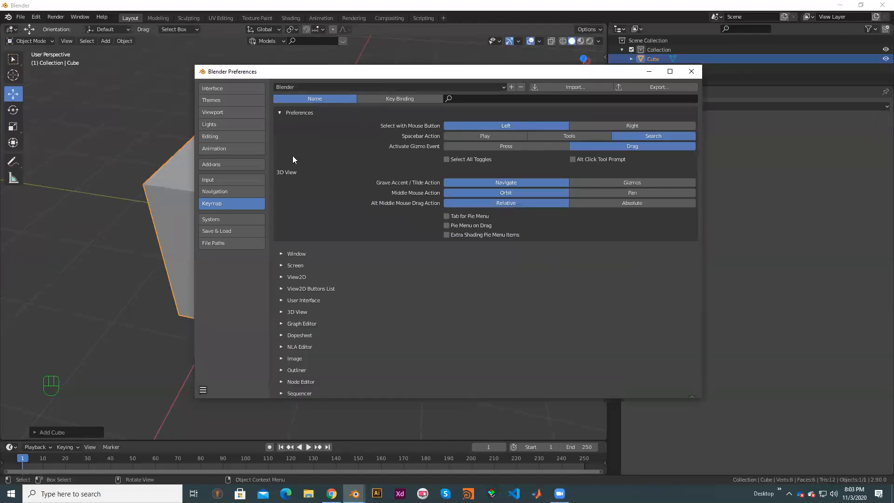
click(220, 164)
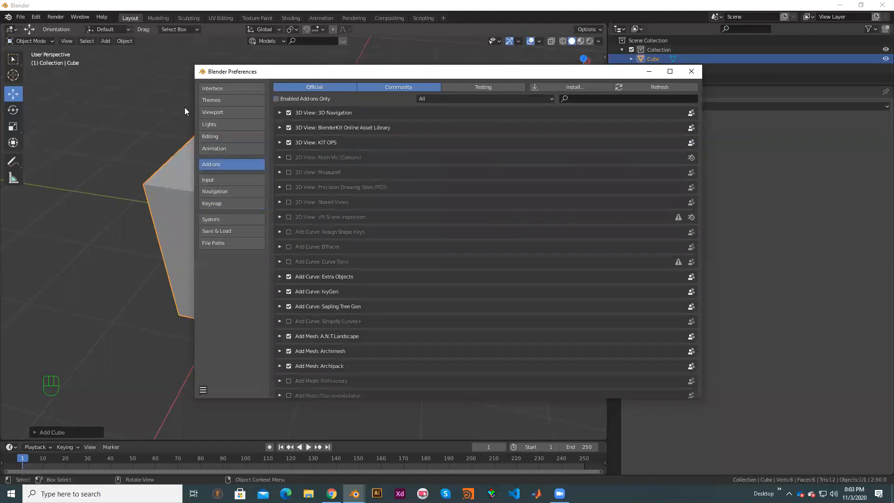
- Search the add-ons for "bool", switch Object: Bool Tool off and on again, and close the Preferences
click(594, 96)
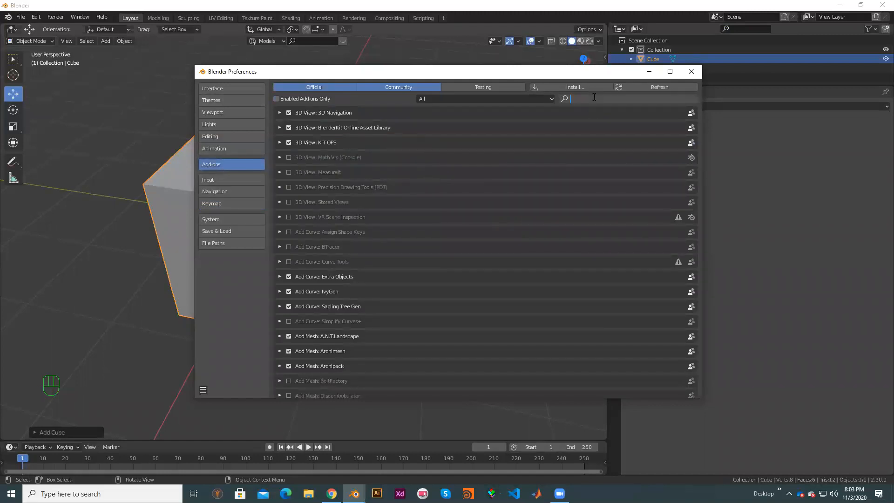
text(bool)
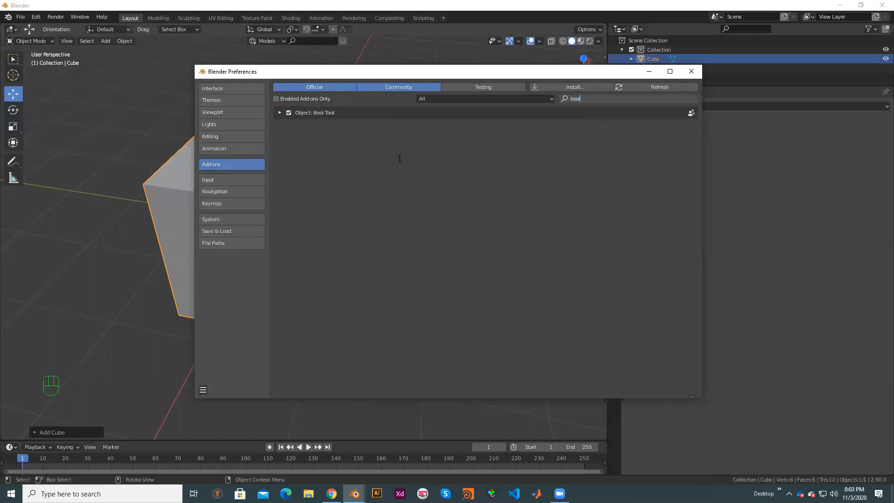
key(Return)
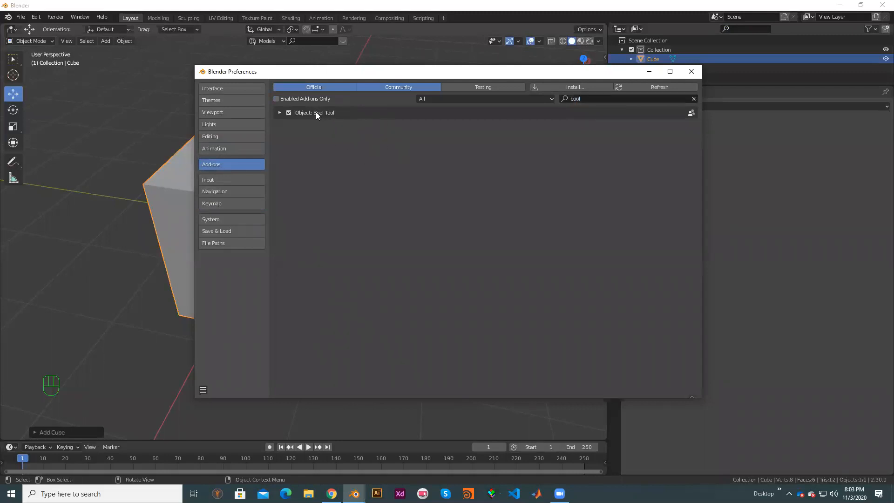
click(289, 113)
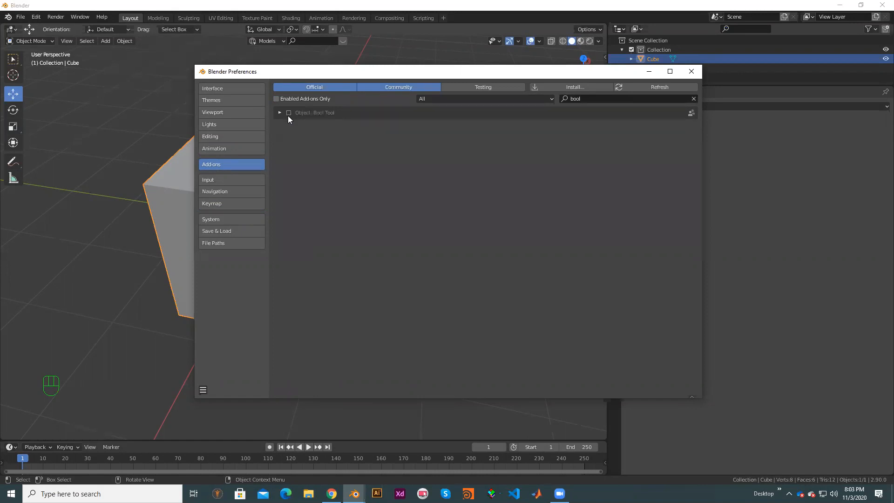
click(289, 112)
click(685, 74)
- Reopen the Preferences in a wider window, search the add-ons for "bool" again, and close the window
click(33, 18)
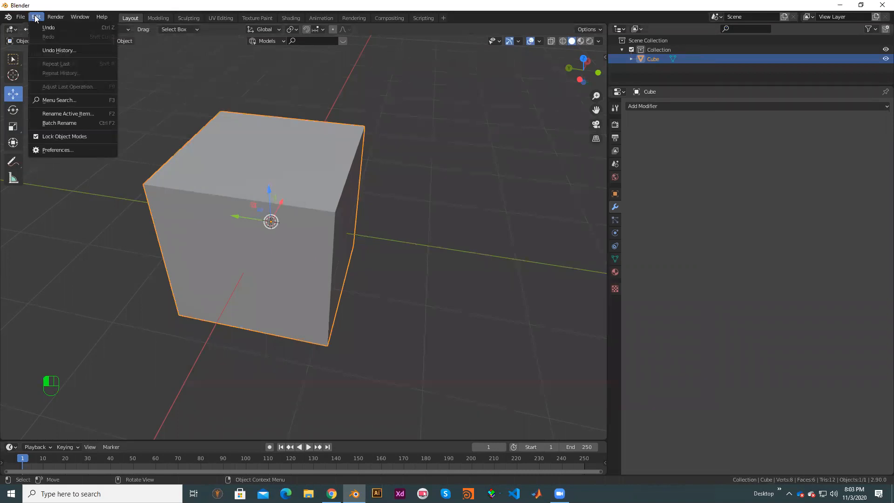
click(79, 149)
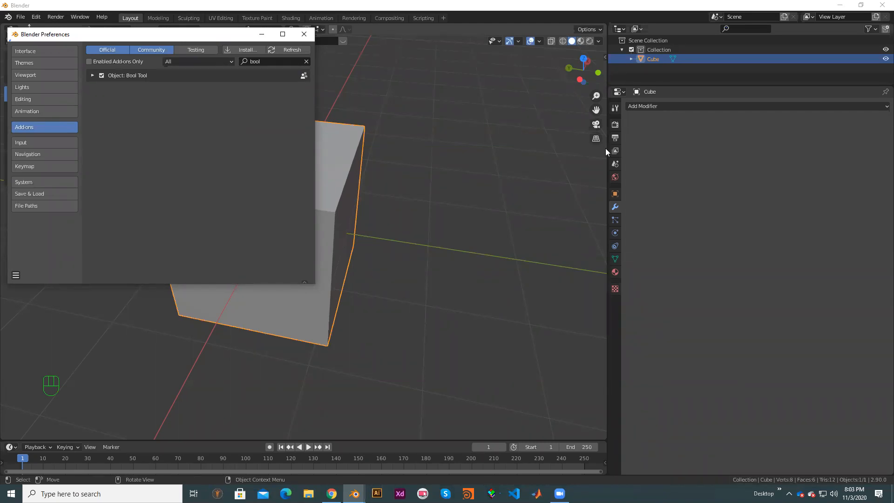
drag(186, 34, 478, 82)
drag(607, 149, 828, 149)
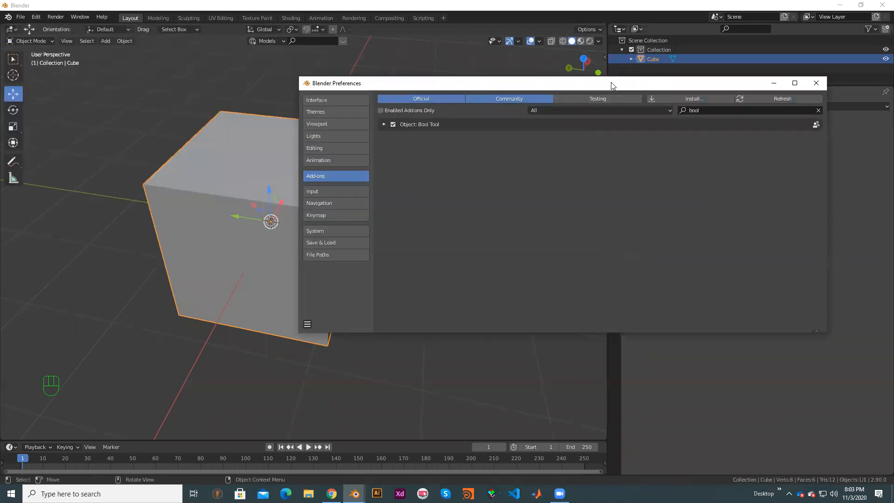
drag(613, 88, 475, 91)
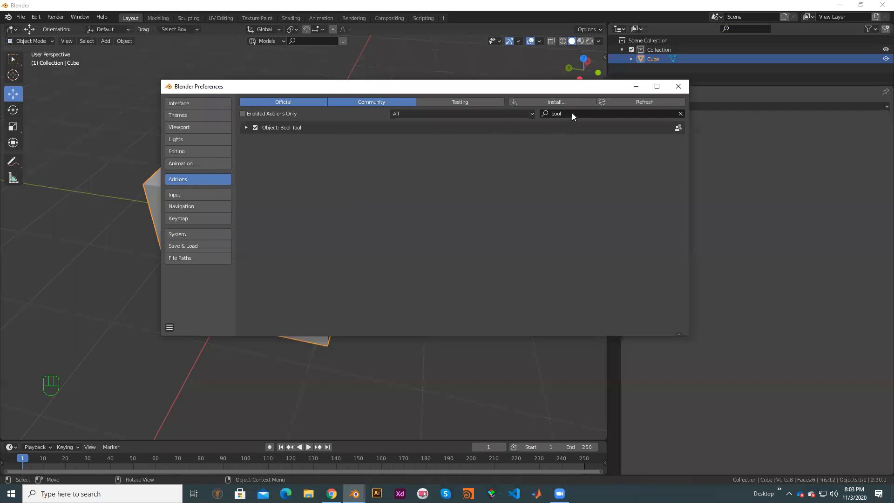
click(559, 113)
key(BackSpace)
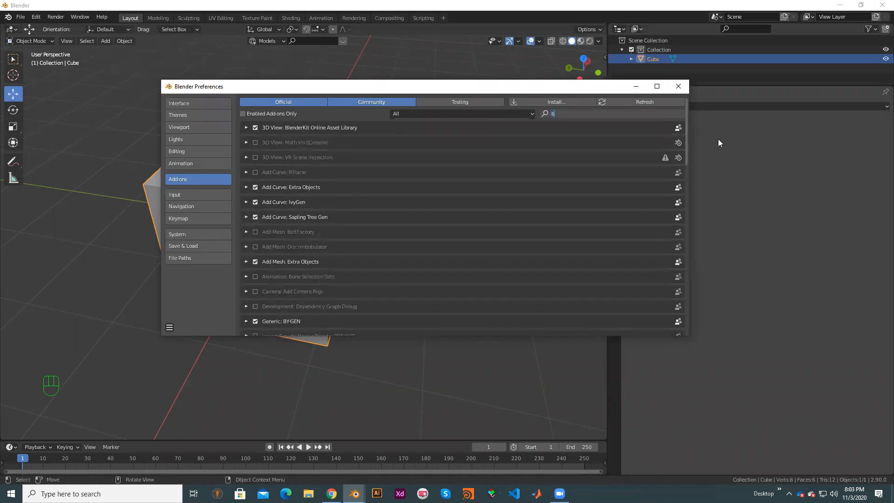
text(bool)
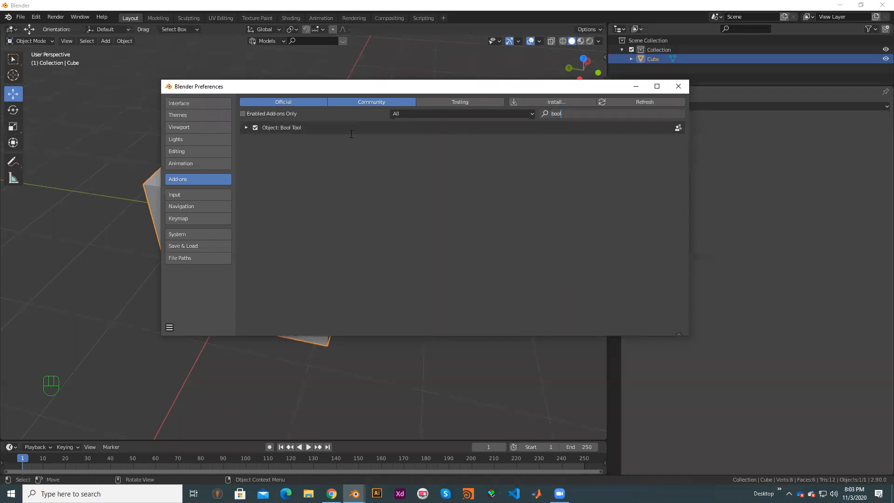
key(Return)
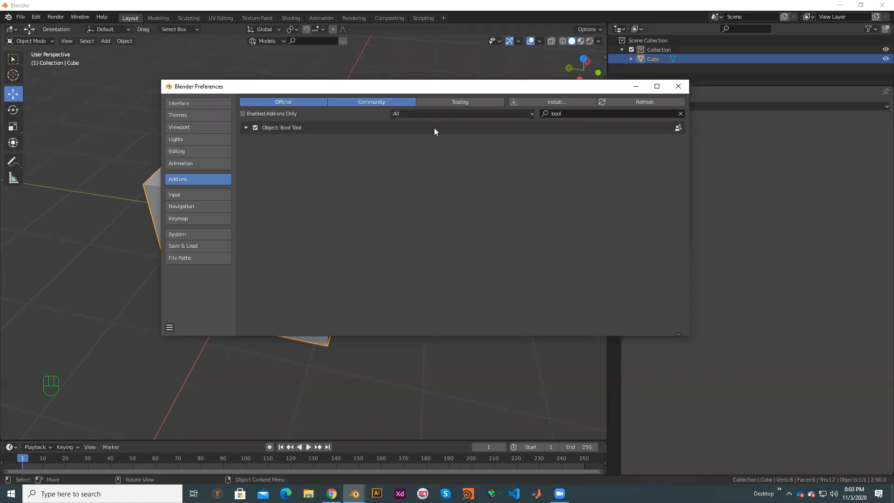
click(679, 86)
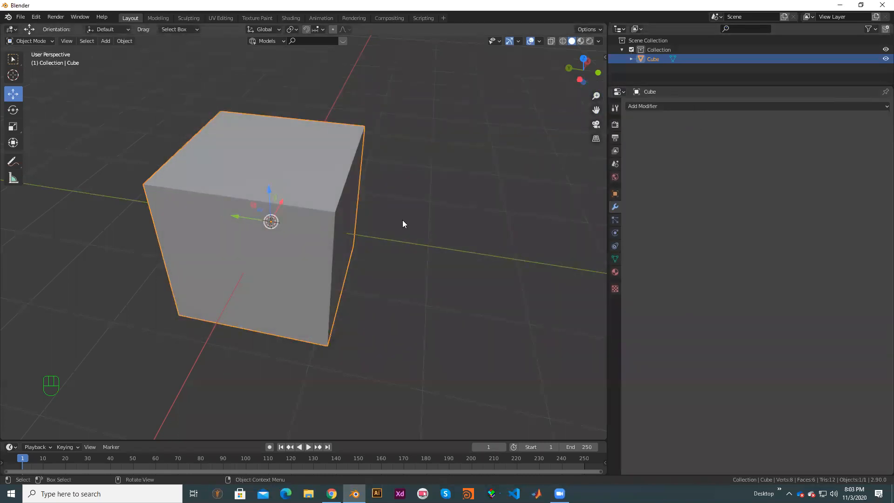
- Deselect the cube and show the expanded Bool Tool options in the viewport sidebar
click(463, 285)
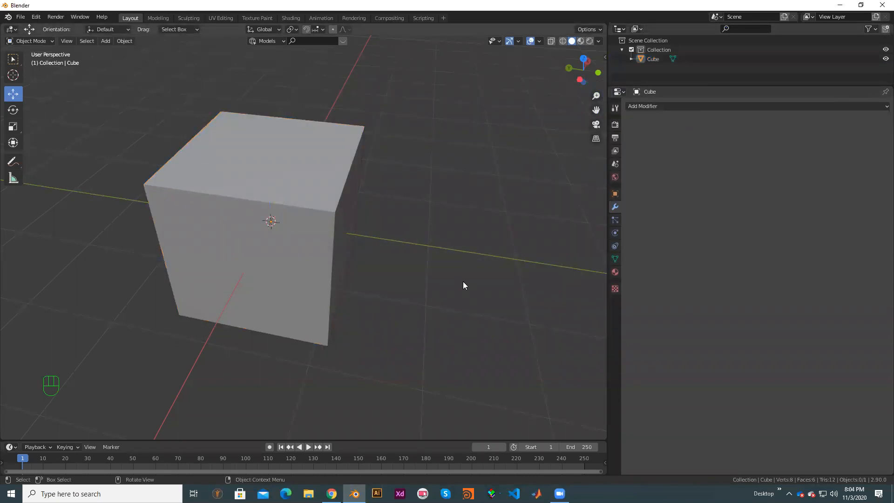
key(n)
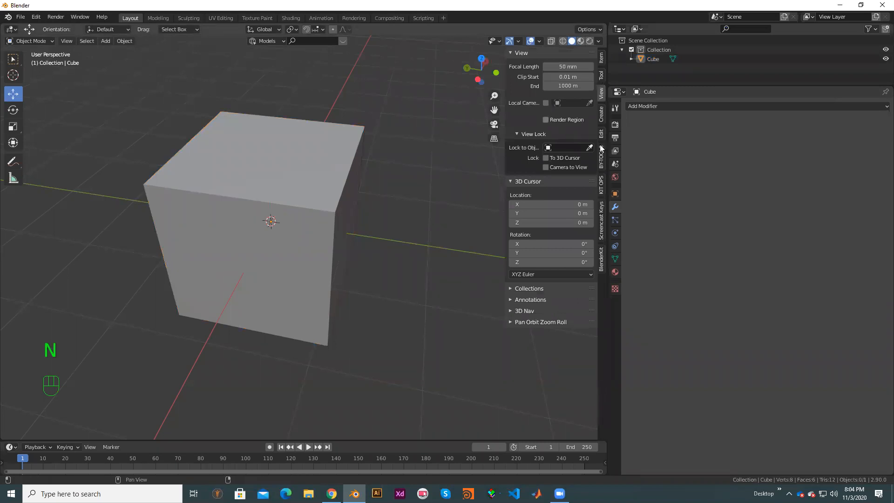
click(602, 116)
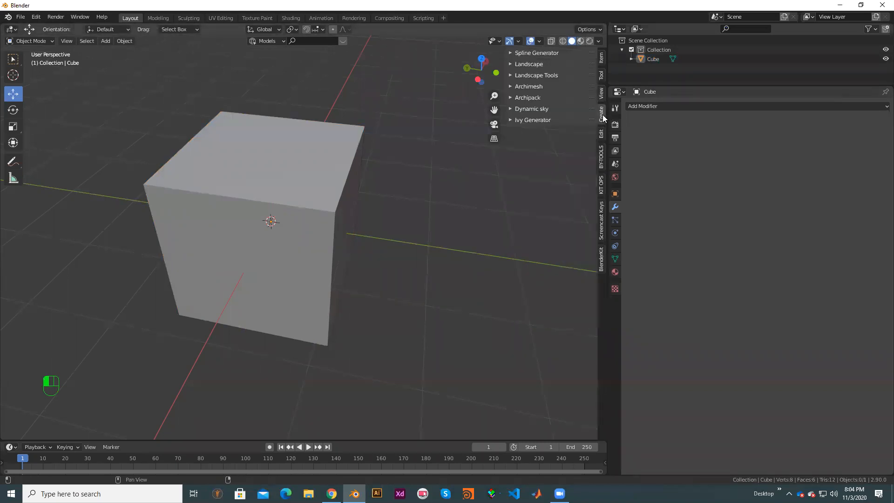
click(601, 134)
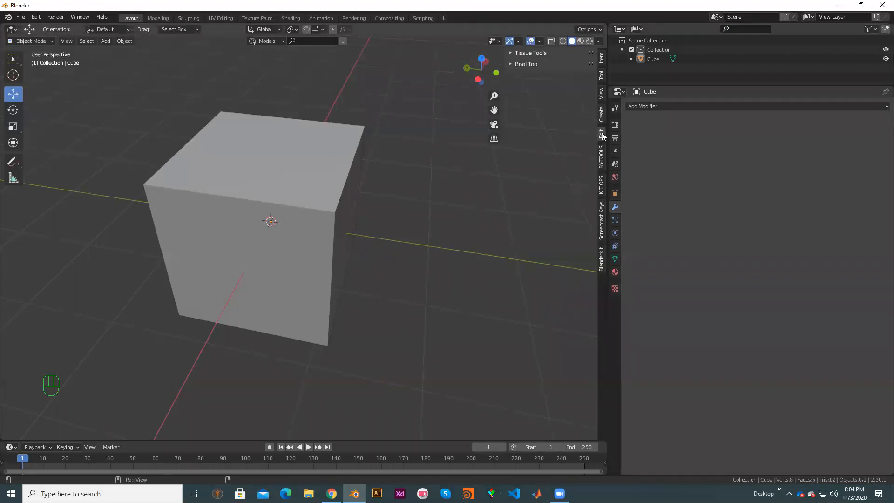
click(511, 63)
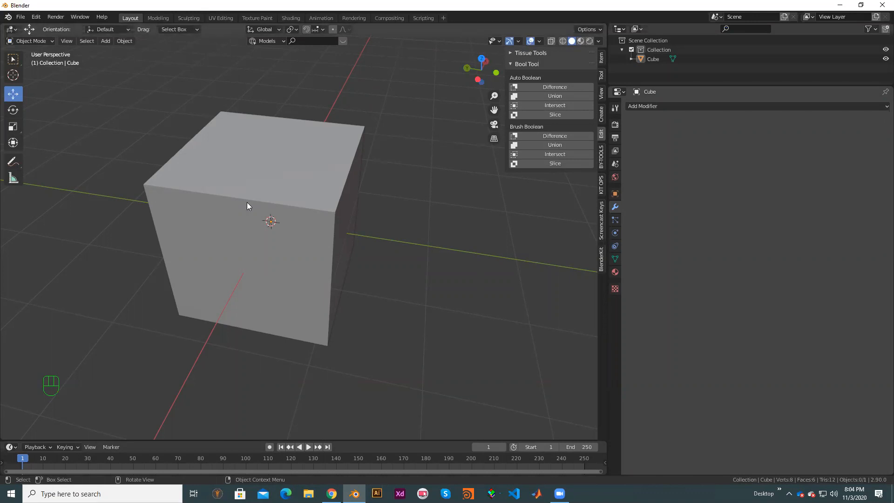
- Add a second mesh cube and move it beside the first one, leaving a gap between them
click(424, 241)
scroll(399, 241, down, 1)
shift+middle_drag(366, 238, 338, 238)
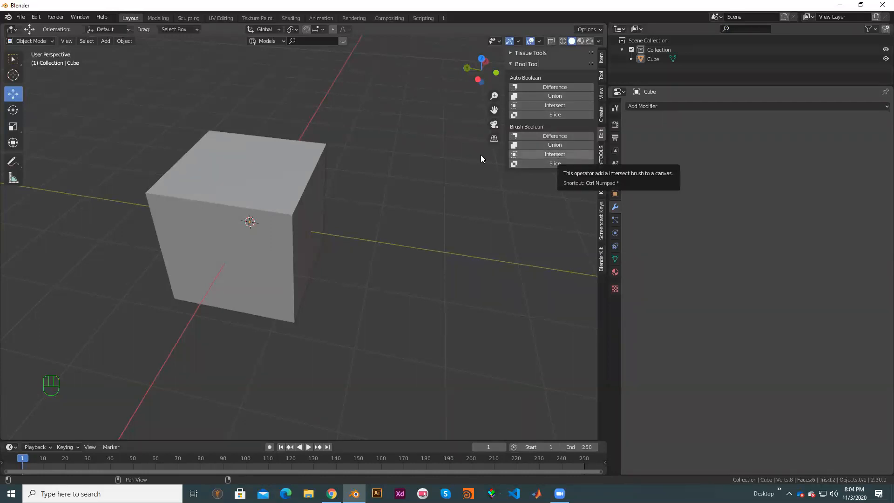
scroll(276, 149, up, 2)
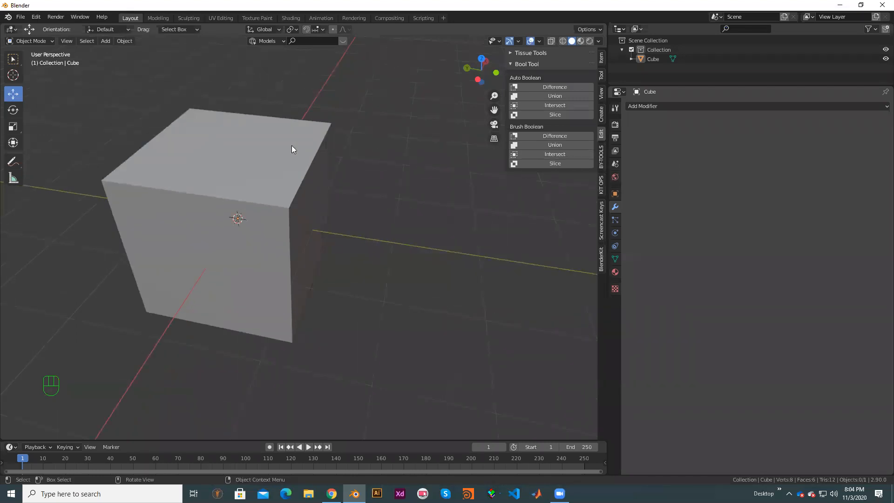
scroll(291, 149, down, 1)
scroll(373, 218, up, 3)
key(shift+a)
mouse_move(368, 216)
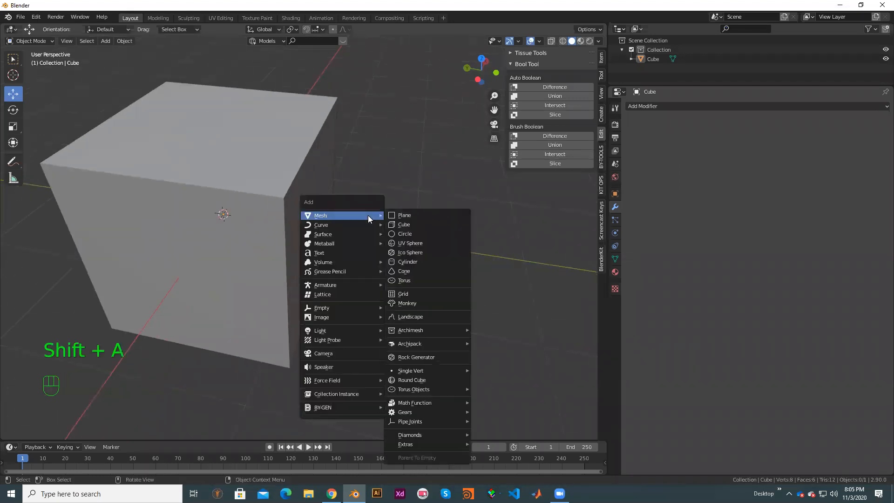
click(403, 224)
drag(232, 222, 412, 245)
scroll(335, 229, down, 3)
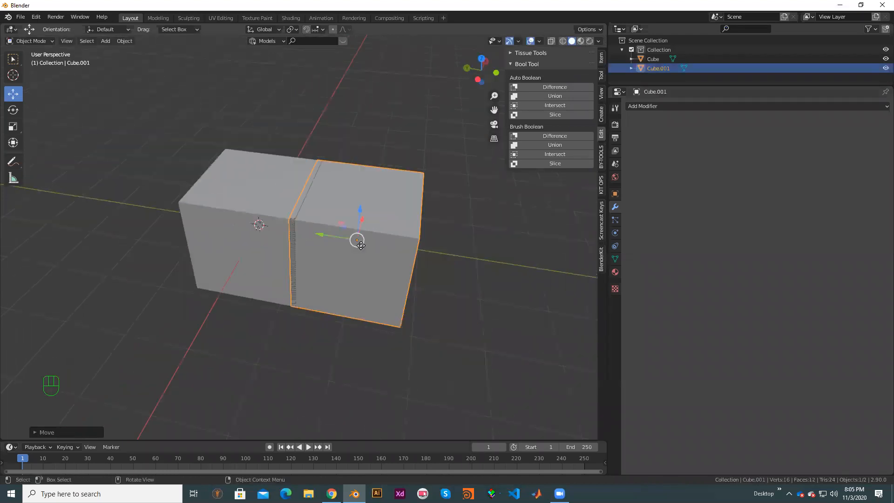
drag(357, 240, 389, 254)
- Scale the second cube down uniformly and raise it along the Z axis in front view
key(s)
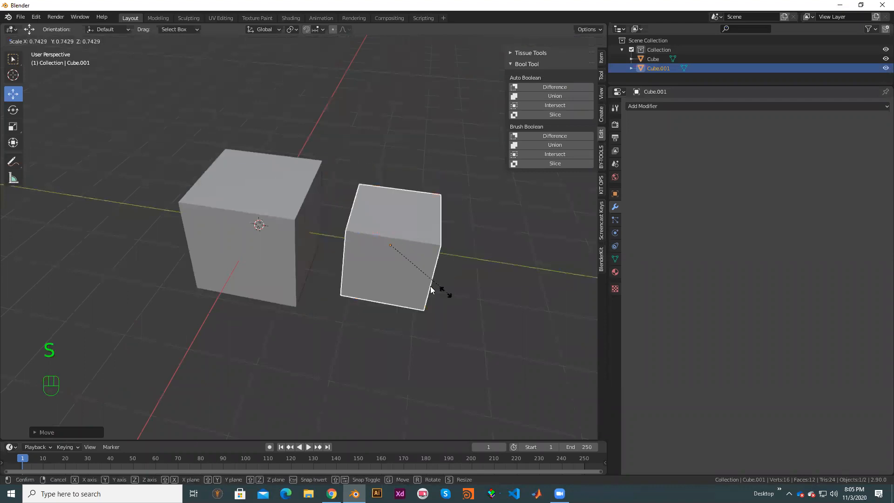
click(430, 286)
key(KP_1)
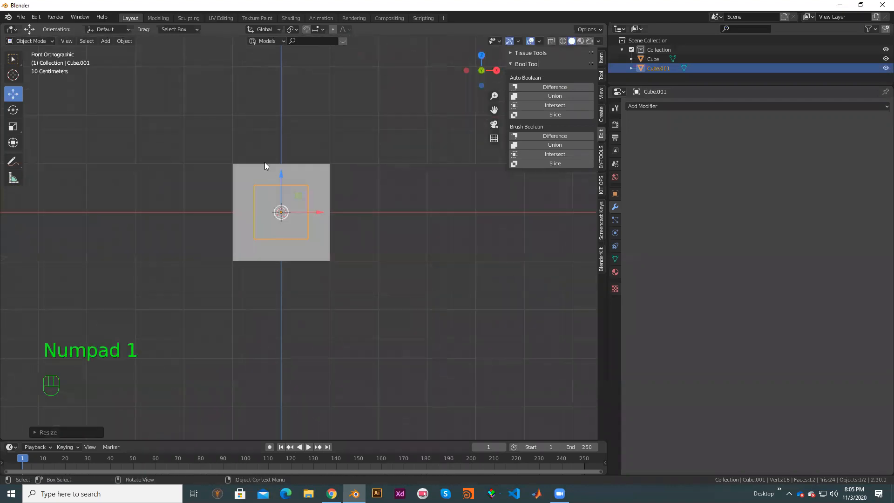
scroll(264, 163, up, 3)
drag(265, 156, 265, 80)
- Move the small cube along the Y axis until it overlaps the upper edge of the large cube
middle_drag(389, 182, 415, 209)
drag(383, 196, 305, 202)
right_click(304, 202)
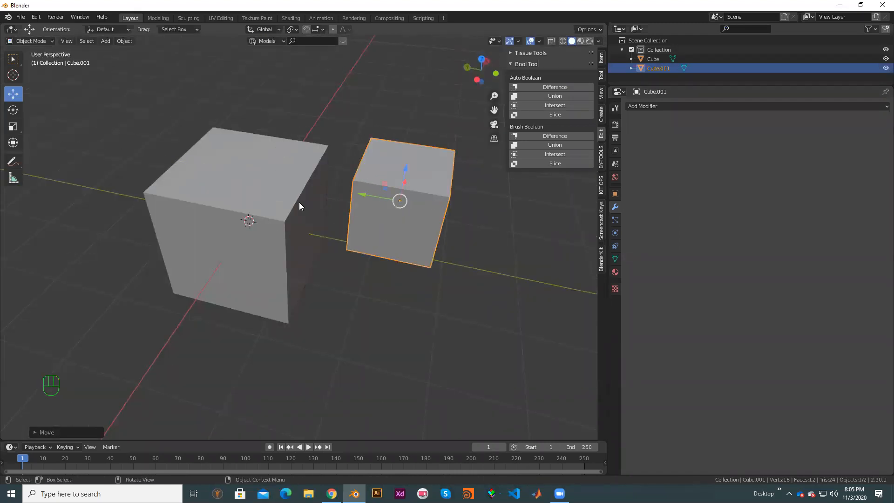
scroll(250, 195, up, 3)
scroll(241, 236, down, 3)
shift+middle_drag(394, 189, 270, 232)
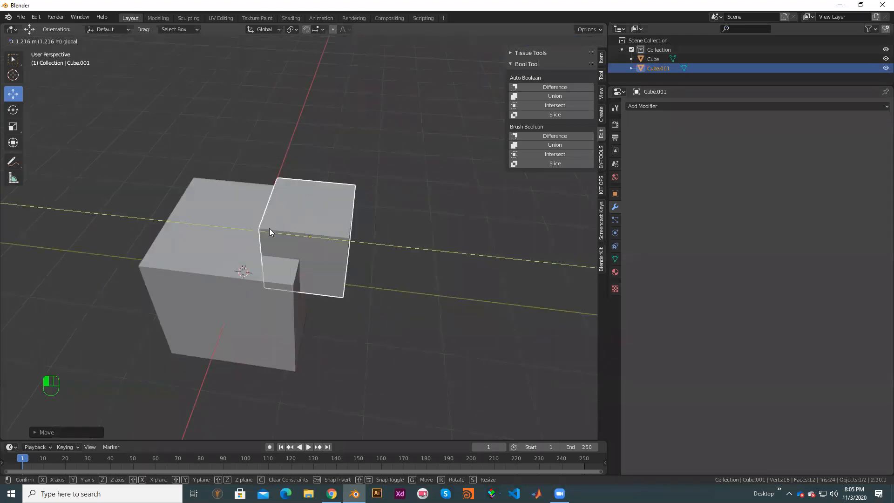
middle_drag(316, 297, 335, 271)
scroll(271, 206, up, 2)
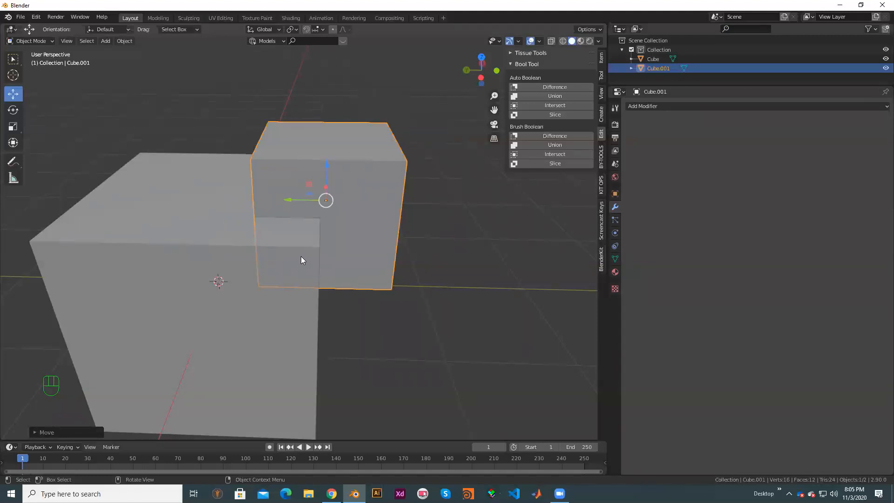
shift+middle_drag(375, 229, 408, 252)
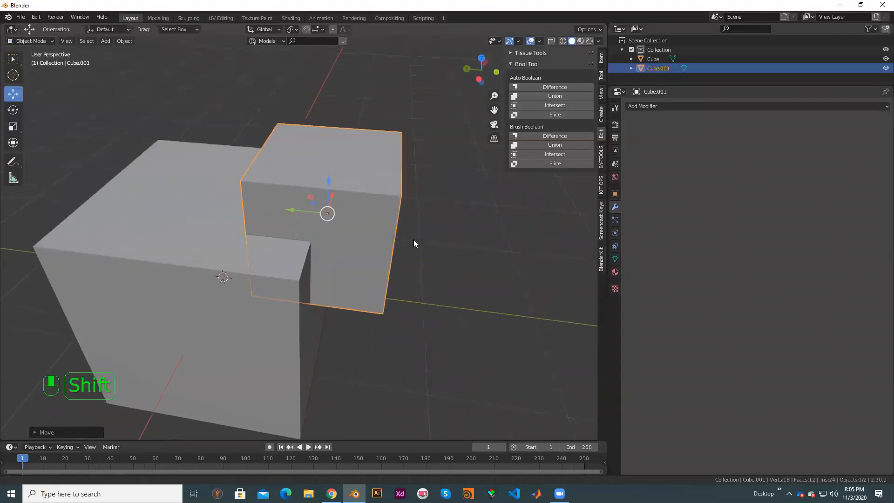
scroll(415, 232, up, 2)
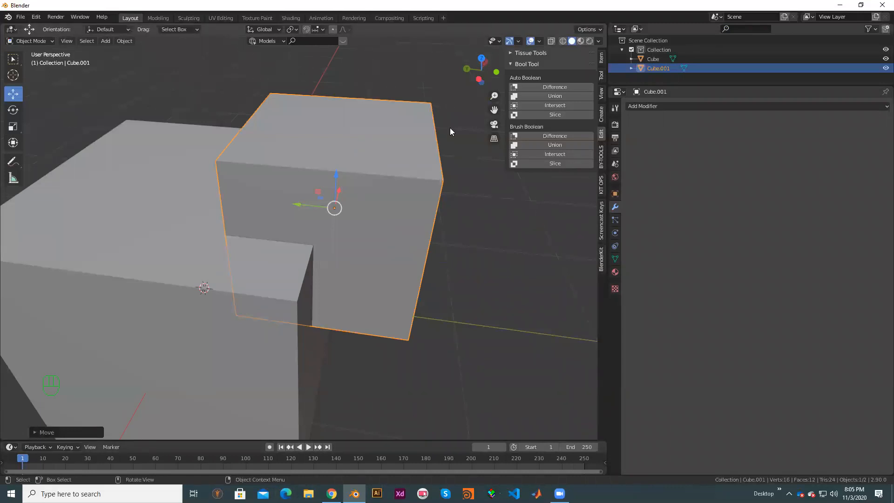
- Select the small cube first and the large cube last, and cut the large one with a Brush Boolean Difference
click(489, 303)
click(417, 137)
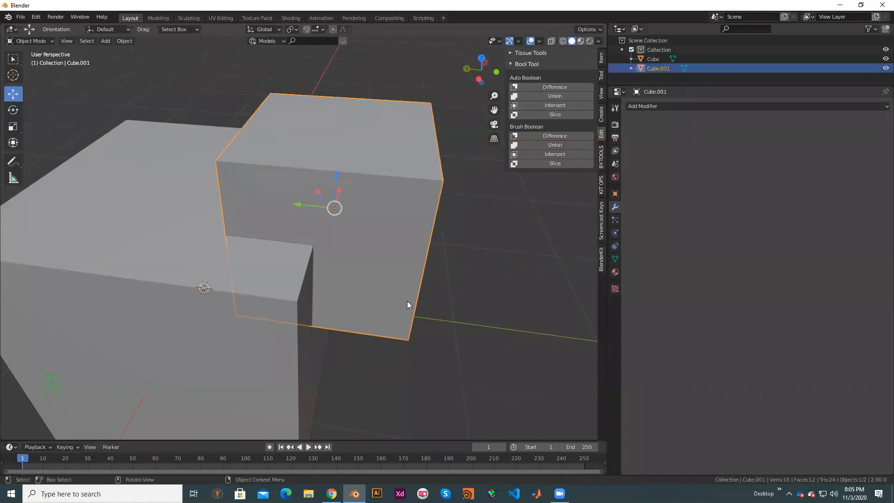
middle_drag(408, 304, 367, 292)
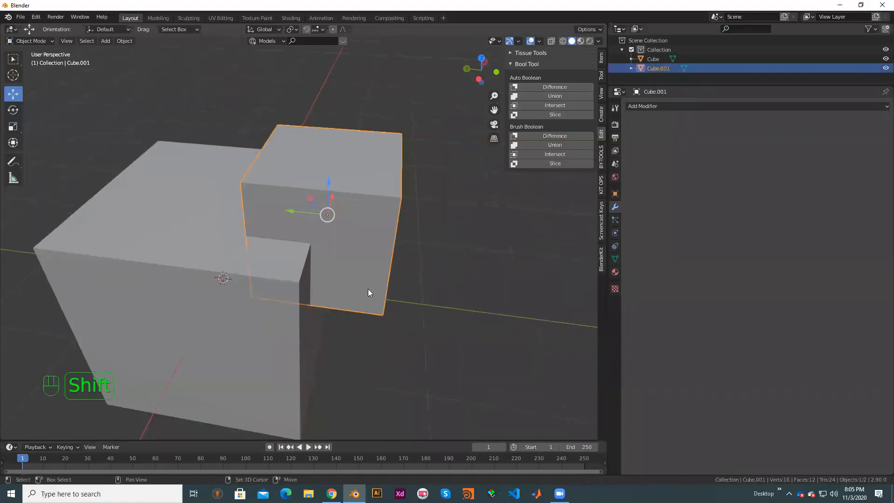
shift+click(141, 247)
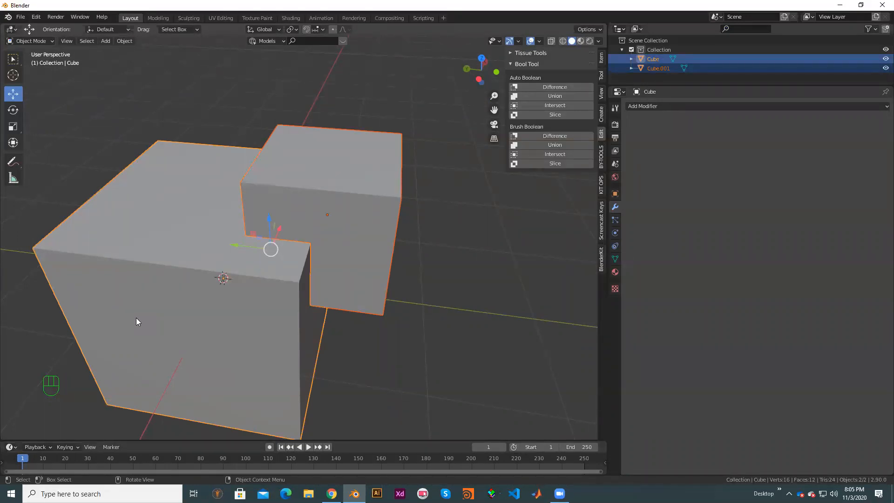
click(439, 333)
click(349, 207)
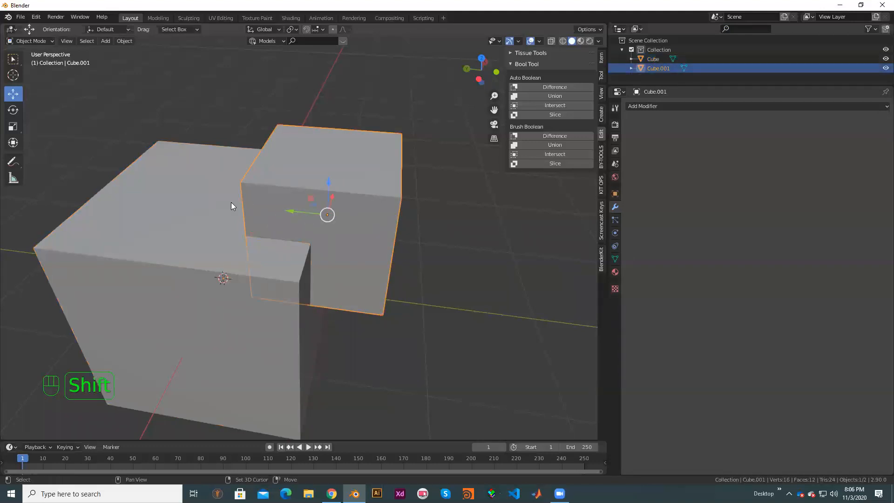
shift+click(168, 208)
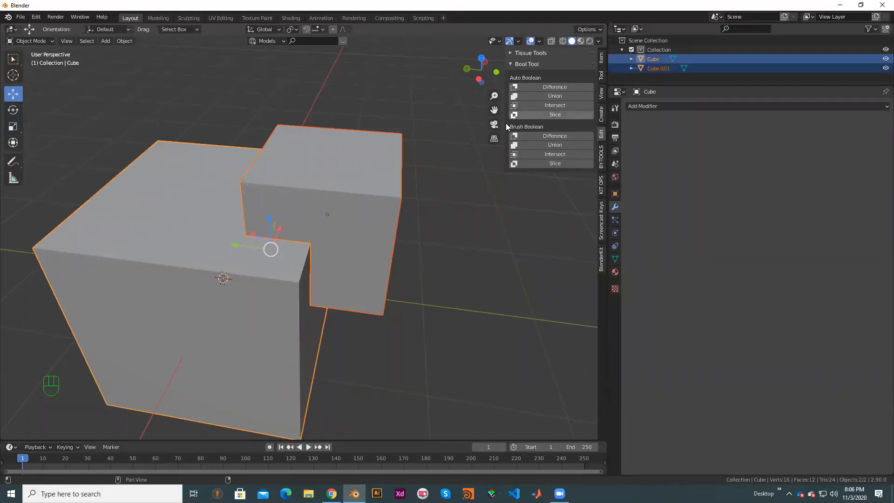
click(553, 136)
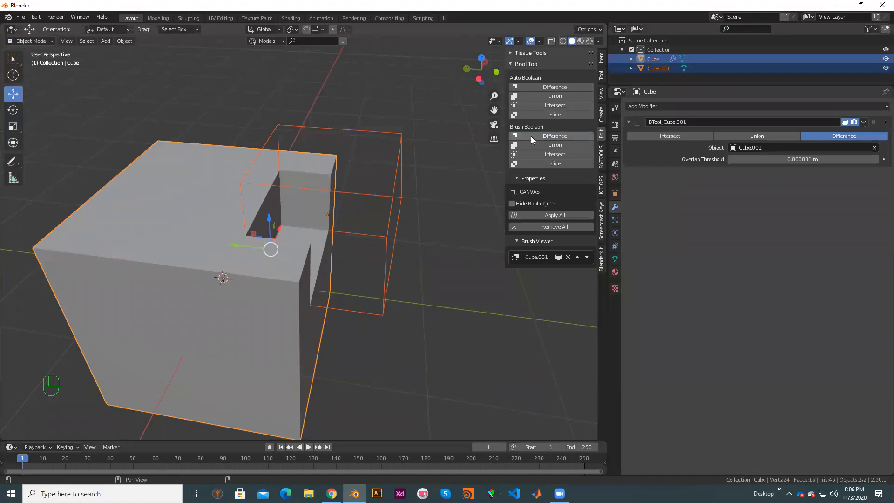
middle_drag(390, 232, 438, 305)
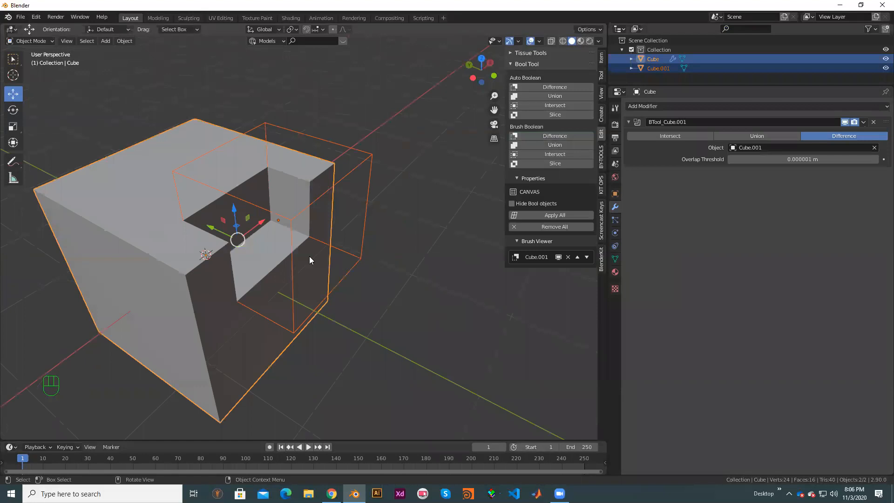
- Inspect the notch in the large cube with nothing selected, and undo the Boolean Difference
scroll(240, 262, up, 2)
scroll(240, 259, down, 3)
key(alt+a)
shift+middle_drag(252, 257, 255, 256)
scroll(178, 287, up, 4)
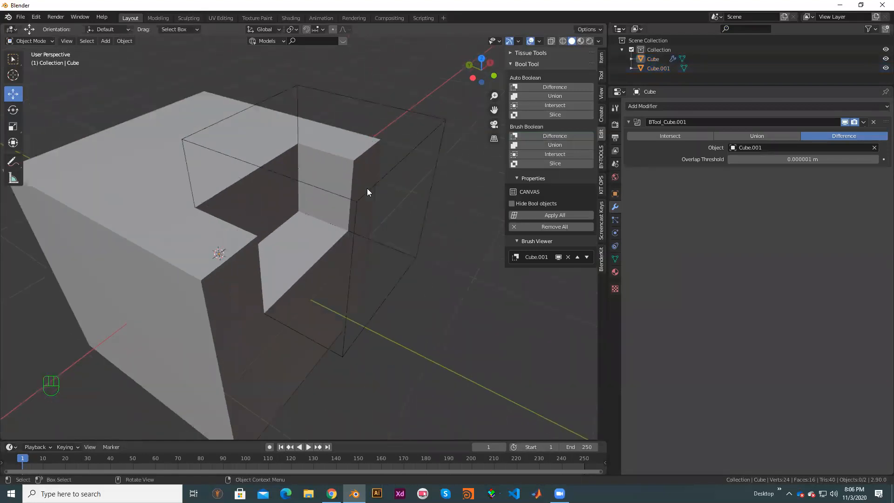
middle_drag(305, 211, 265, 218)
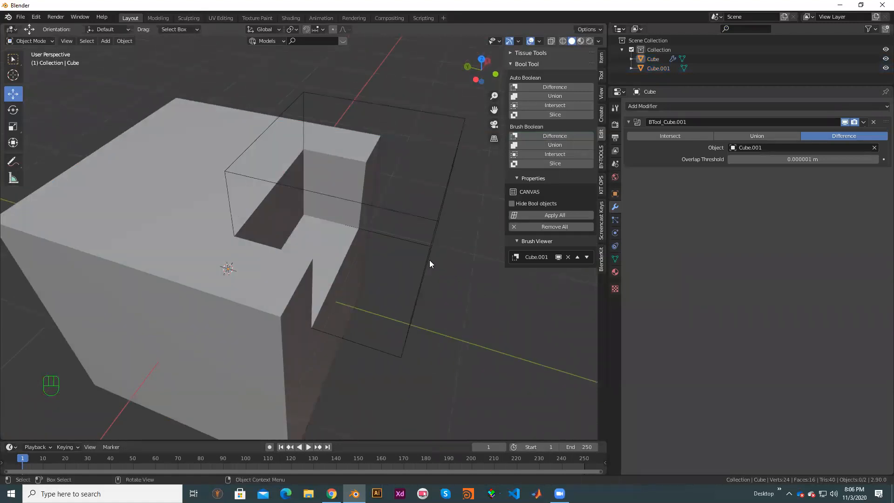
scroll(390, 270, down, 3)
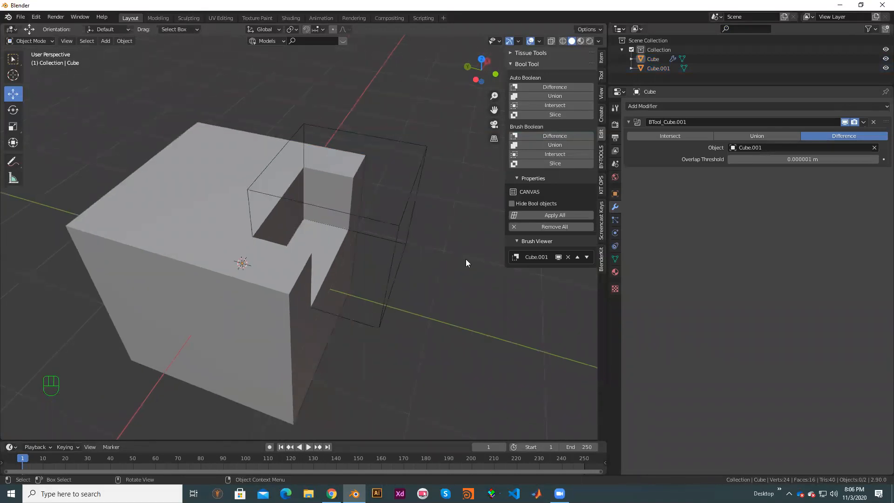
key(ctrl+z)
key(ctrl+z)
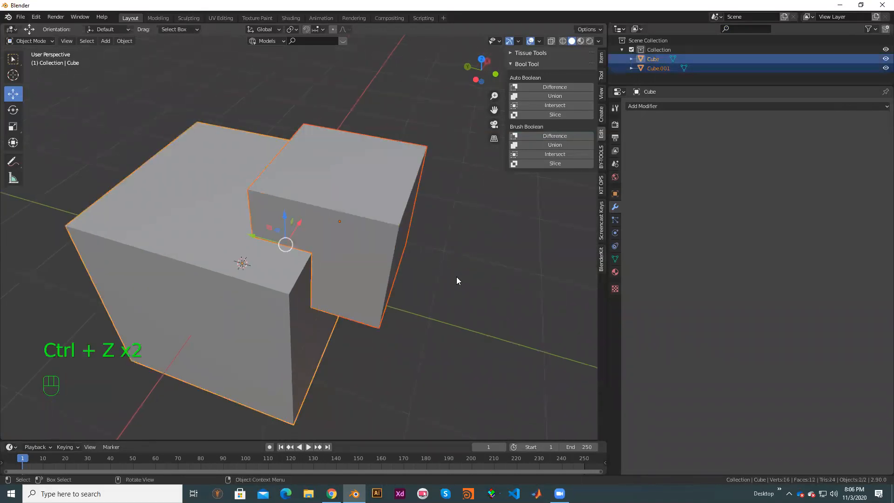
- Select the small cube first and the large cube last, and apply Brush Boolean Difference again
key(alt+a)
click(376, 211)
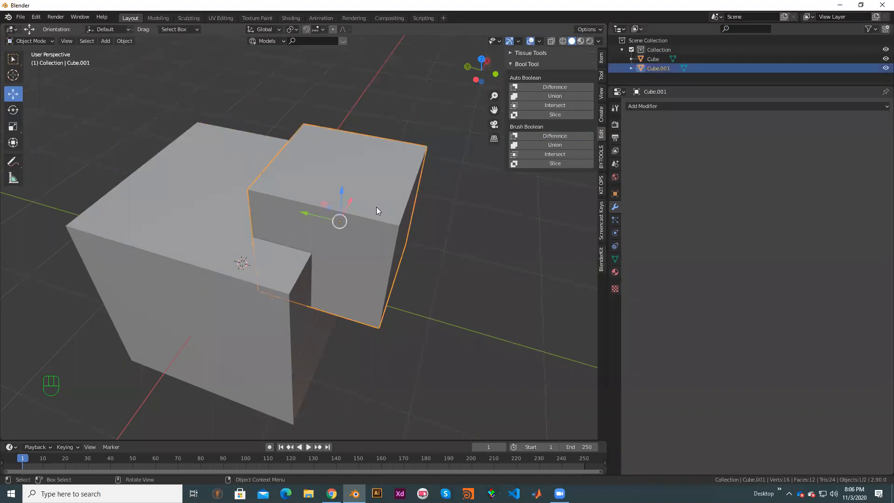
shift+click(234, 252)
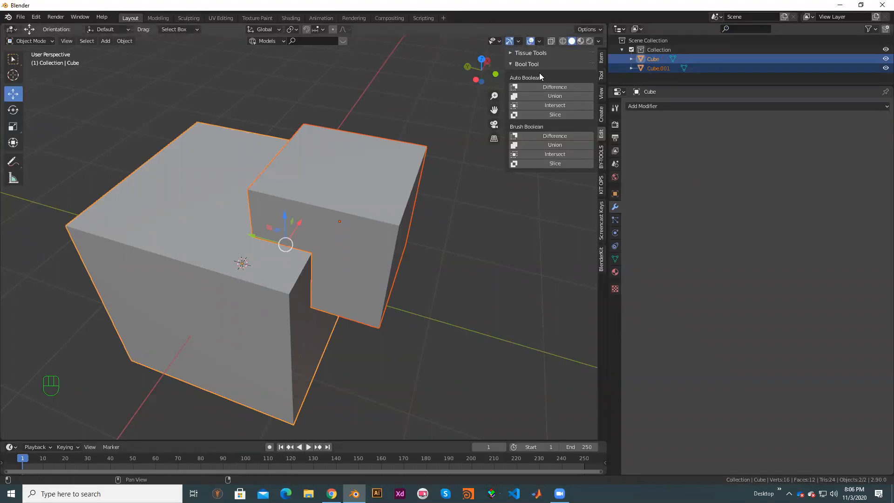
click(571, 138)
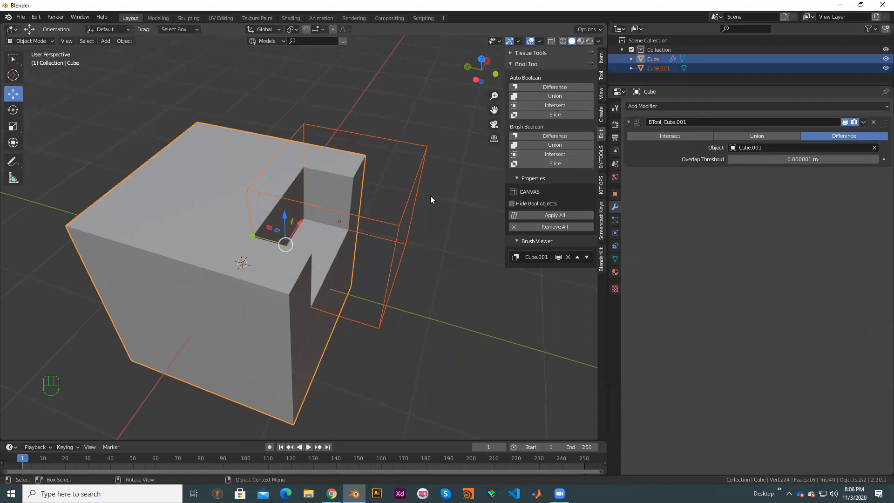
- Clear the selection and examine the notch and the wireframe brush cube from several angles
click(441, 314)
middle_drag(334, 238, 337, 260)
scroll(289, 252, up, 3)
middle_drag(268, 260, 194, 265)
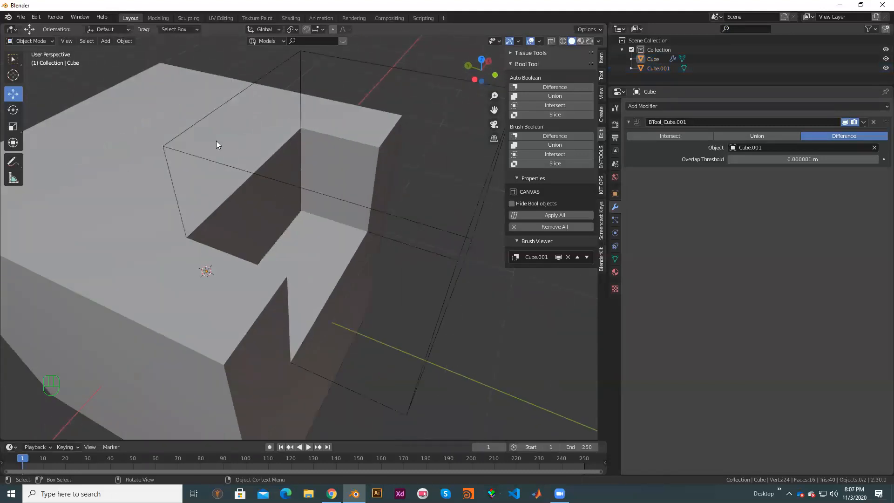
scroll(275, 196, down, 2)
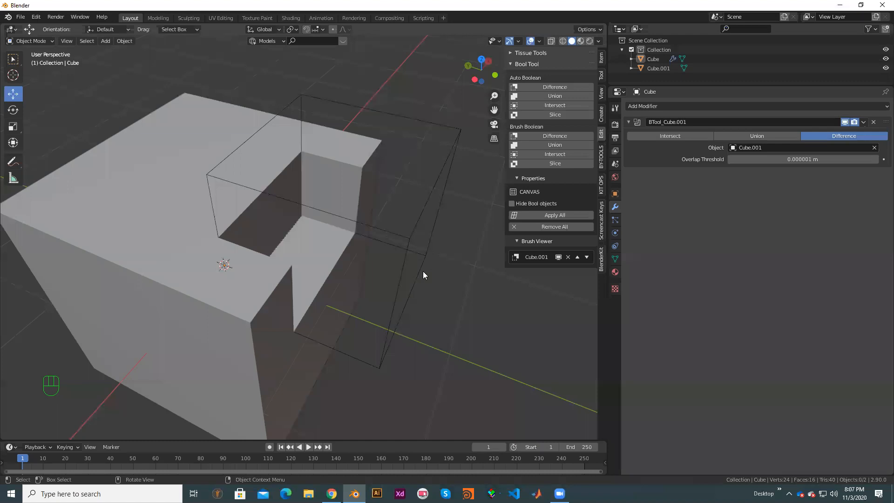
scroll(380, 226, down, 2)
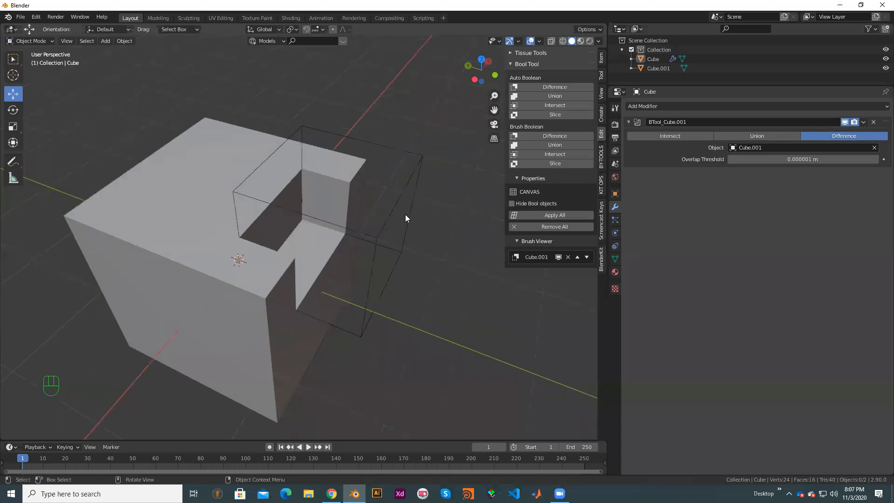
shift+middle_drag(420, 210, 414, 213)
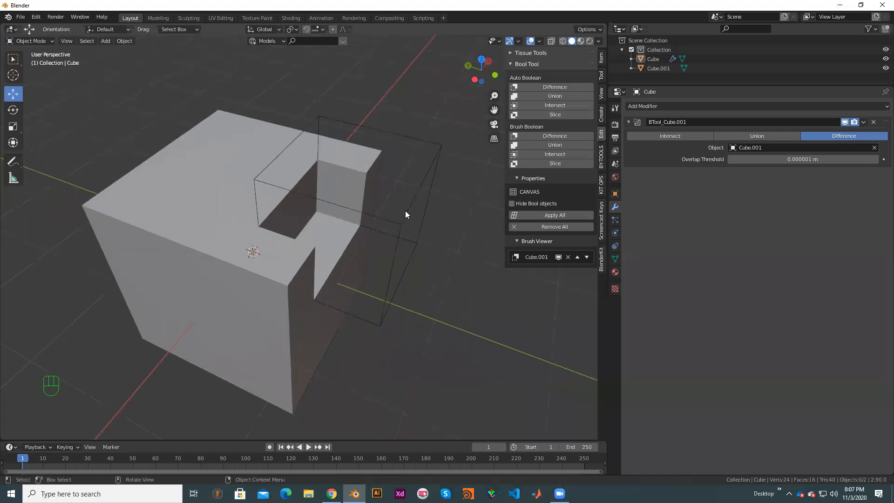
- Select the wireframe brush cube and move it along X past the large cube's front face, then along Y deeper into it
click(421, 203)
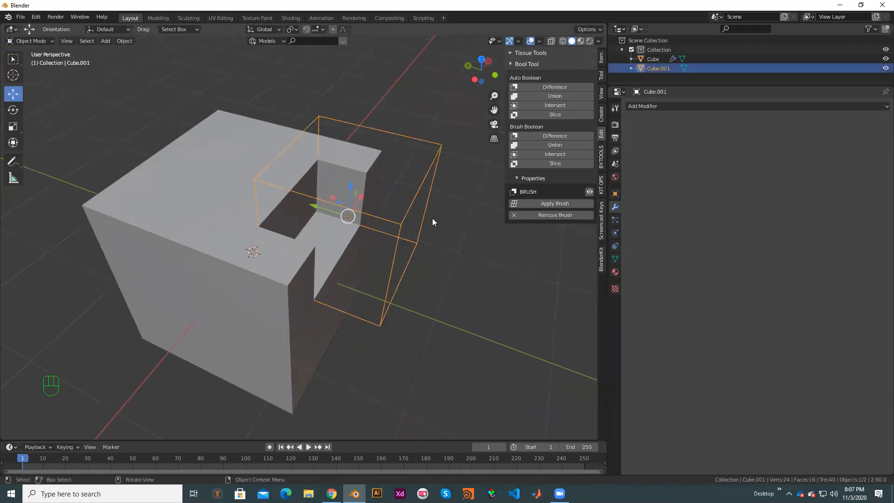
middle_drag(440, 231, 415, 216)
scroll(415, 216, up, 2)
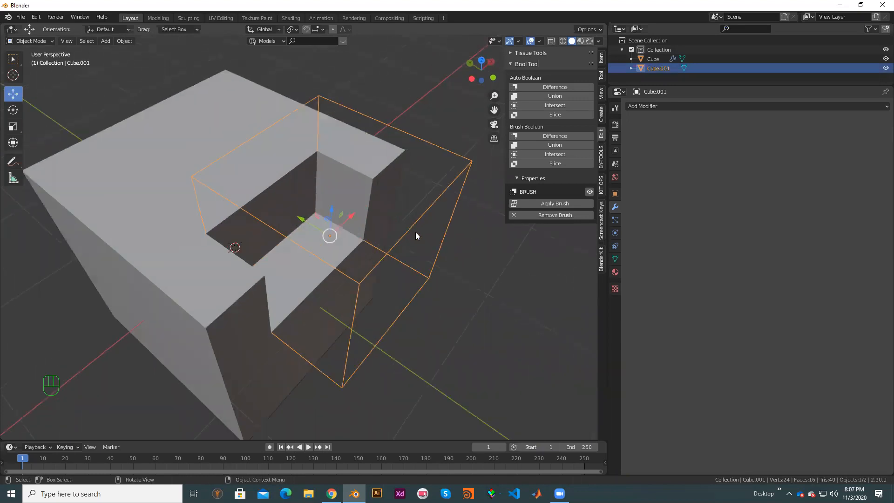
scroll(415, 235, down, 2)
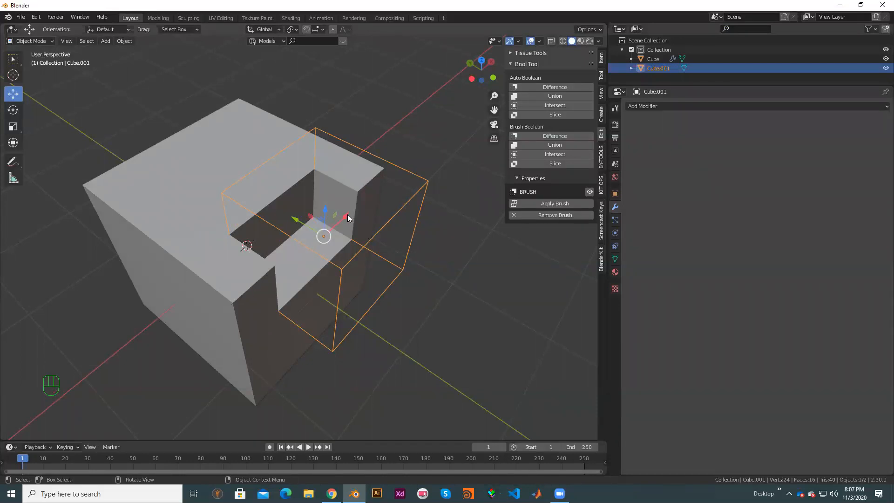
drag(344, 218, 266, 243)
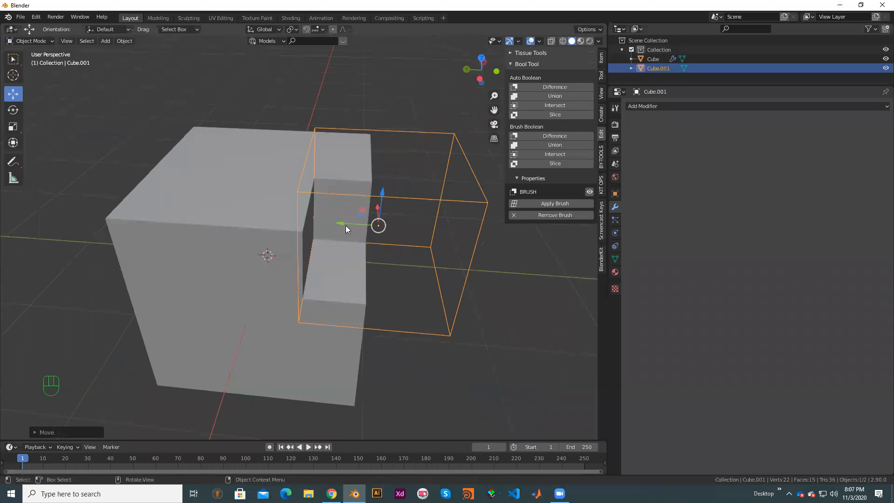
mouse_move(343, 224)
mouse_down()
mouse_move(274, 219)
mouse_move(326, 222)
mouse_up()
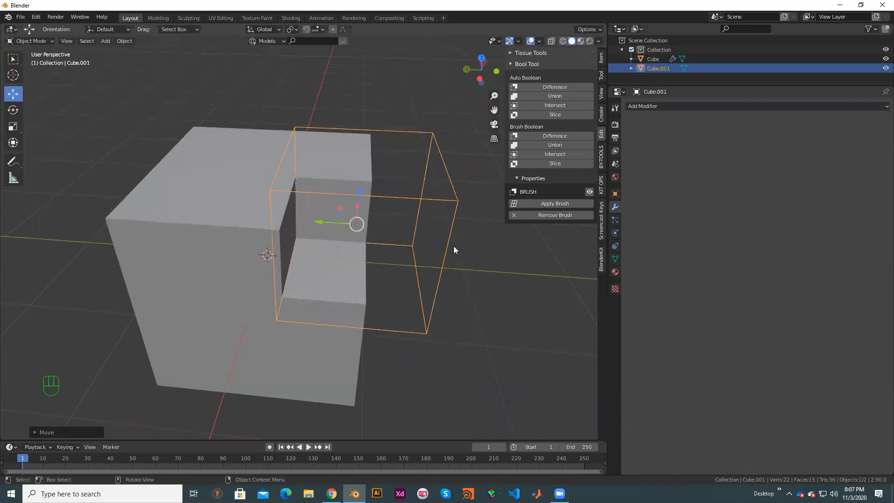
- Shift the brush cube slightly back along the X axis and adjust its height along the Z axis
middle_drag(368, 251, 252, 282)
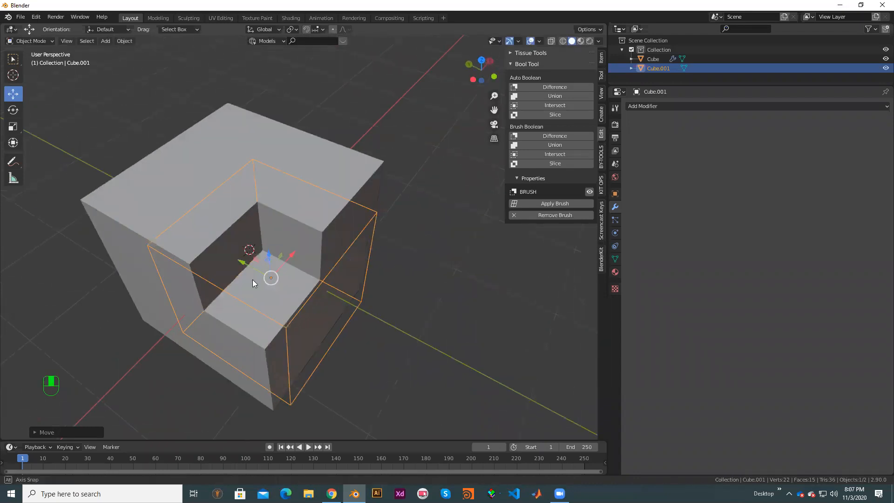
scroll(353, 251, up, 4)
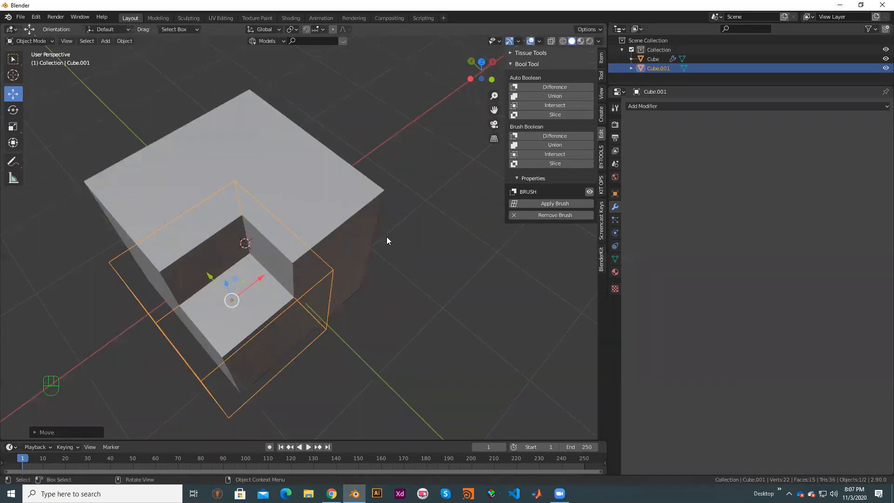
shift+middle_drag(285, 274, 354, 252)
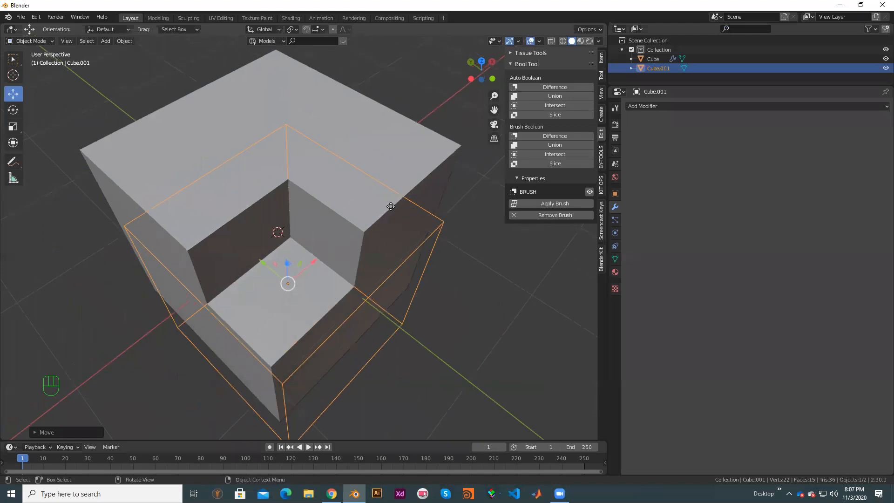
mouse_move(314, 262)
mouse_down()
mouse_move(457, 172)
mouse_move(303, 262)
mouse_up()
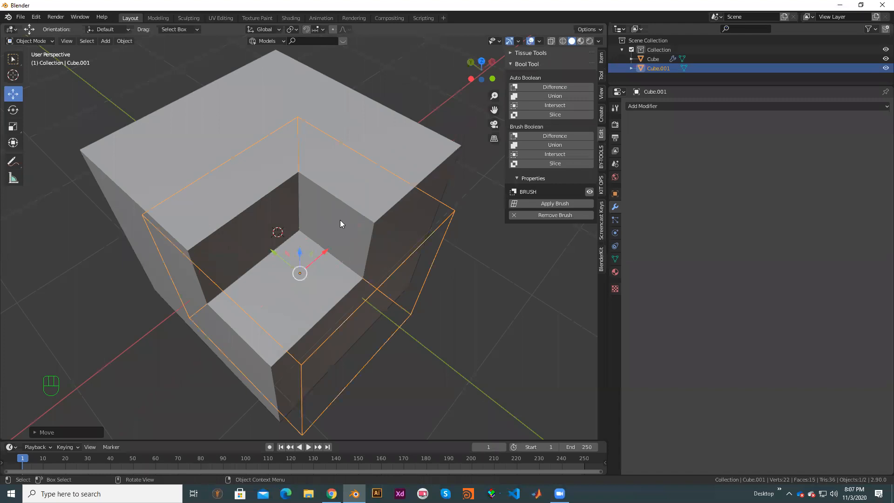
scroll(352, 152, down, 2)
middle_drag(353, 152, 349, 183)
key(g)
key(z)
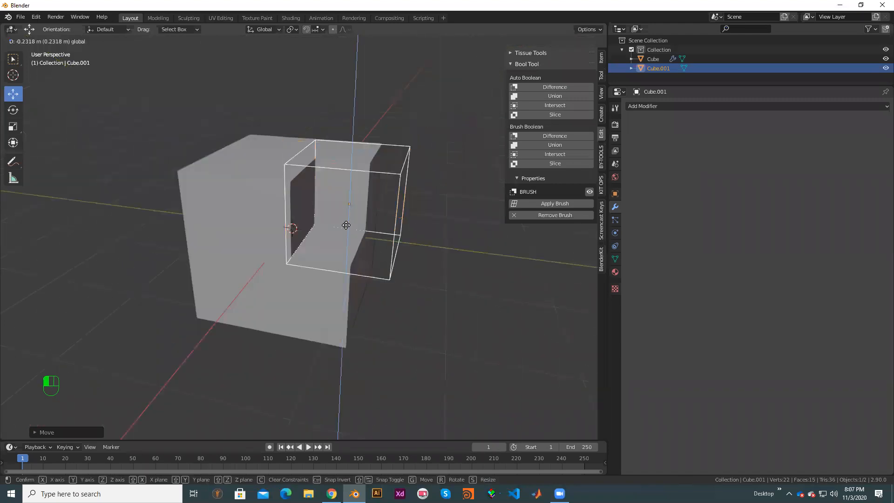
click(359, 148)
- Reposition the brush cube so that the notch sits inside the large cube's upper side edge, clear of the front face
mouse_move(362, 264)
middle_down()
mouse_move(291, 249)
mouse_move(326, 255)
mouse_move(282, 261)
mouse_move(288, 273)
middle_up()
scroll(294, 259, up, 5)
scroll(283, 253, down, 2)
mouse_move(275, 251)
mouse_down()
mouse_move(382, 229)
mouse_move(282, 236)
mouse_move(345, 242)
mouse_move(331, 254)
mouse_up()
scroll(371, 241, down, 4)
middle_drag(452, 263, 395, 263)
scroll(376, 258, up, 4)
shift+middle_drag(328, 229, 364, 243)
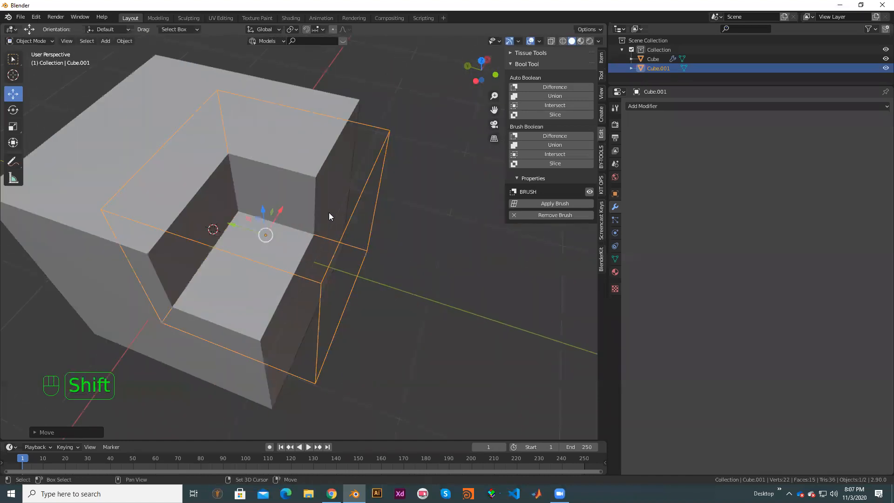
mouse_move(314, 224)
mouse_down()
mouse_move(366, 175)
mouse_move(365, 208)
mouse_move(405, 243)
mouse_up()
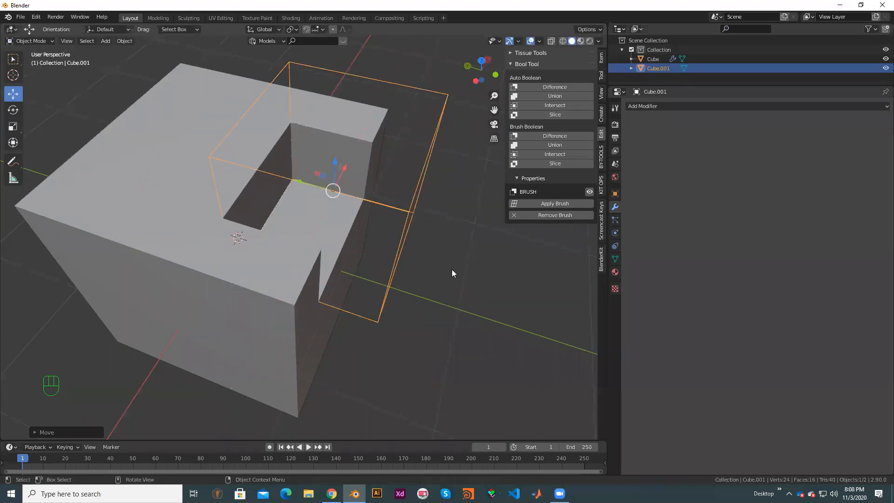
- Scale the brush cube uniformly to resize the notch, leaving it inside the large cube's upper side edge
mouse_move(427, 235)
middle_down()
mouse_move(382, 225)
mouse_move(381, 236)
mouse_move(411, 221)
middle_up()
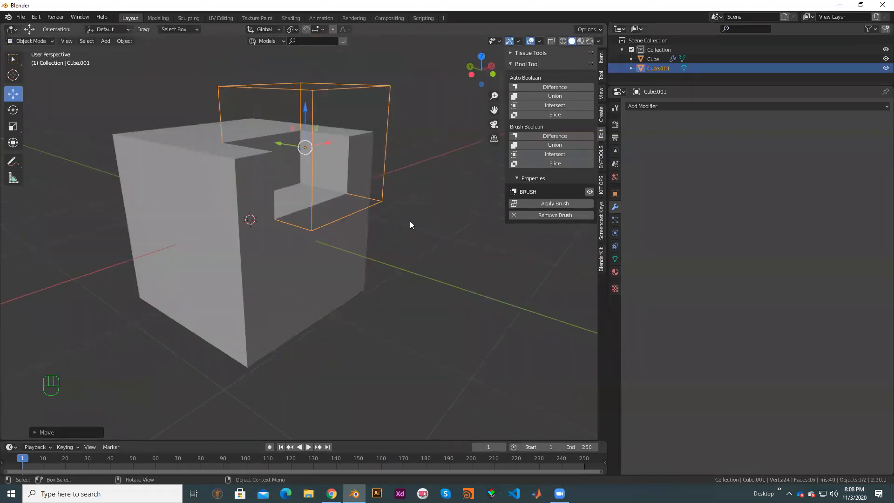
middle_drag(330, 199, 332, 205)
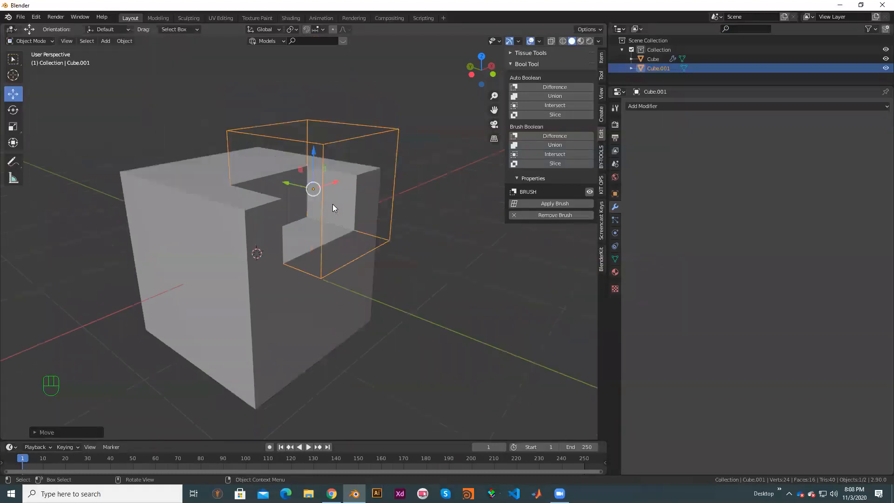
key(s)
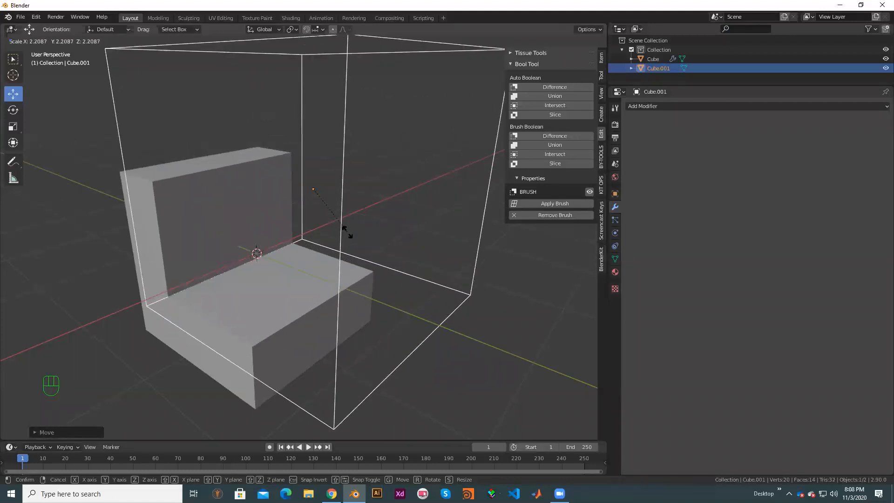
click(327, 210)
- Enter Edit Mode on the brush cube and deselect all of its geometry
mouse_move(362, 197)
middle_down()
mouse_move(376, 214)
mouse_move(329, 225)
middle_up()
scroll(428, 164, up, 3)
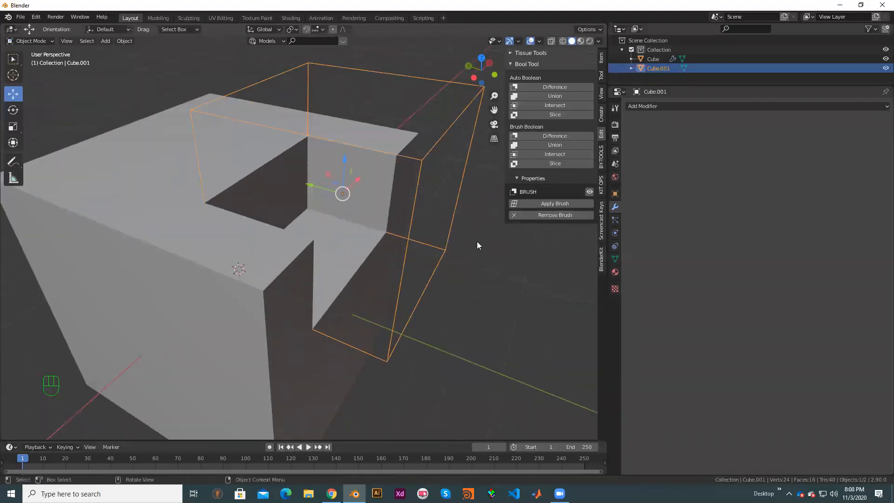
scroll(471, 238, down, 1)
shift+middle_drag(463, 246, 466, 265)
scroll(416, 236, up, 4)
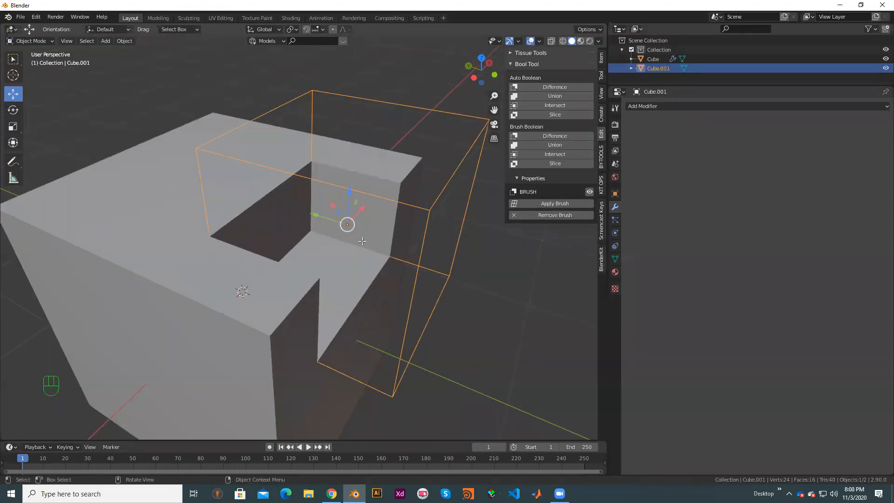
key(Tab)
scroll(426, 301, down, 4)
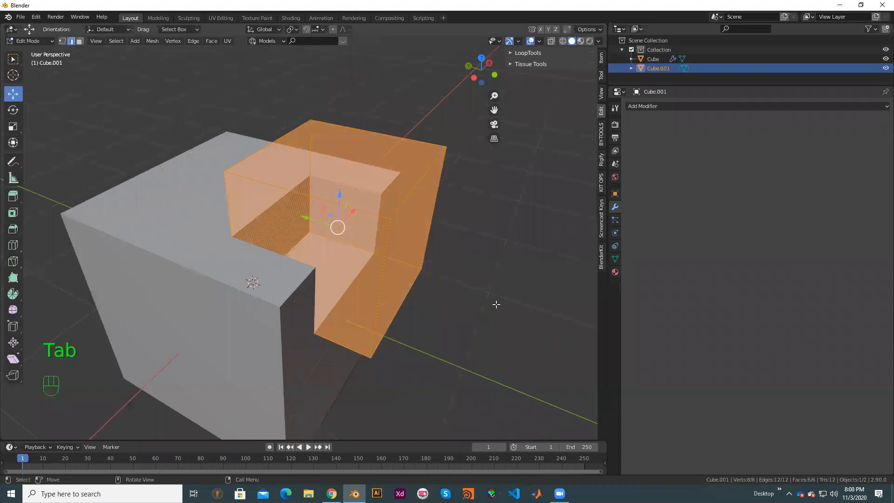
middle_drag(495, 303, 443, 289)
click(431, 285)
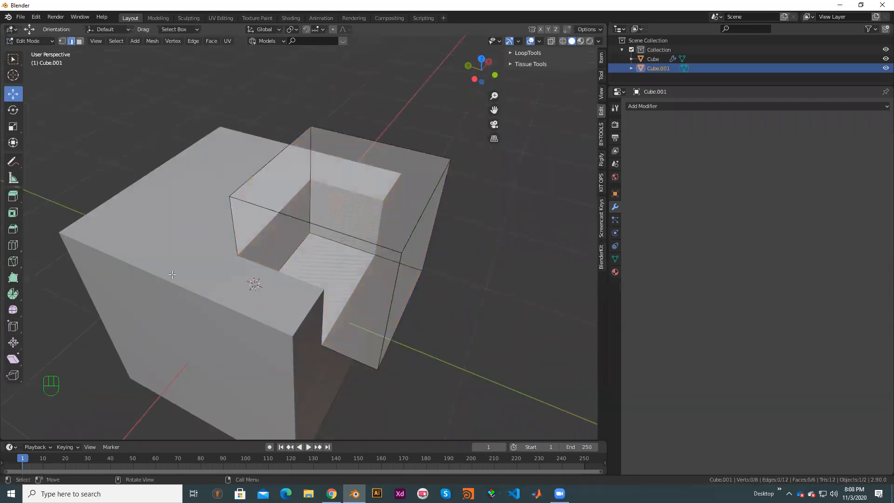
- Bevel the brush cube's lower inner edge about 0.4 m wide with 9 segments to round the notch
scroll(171, 275, up, 3)
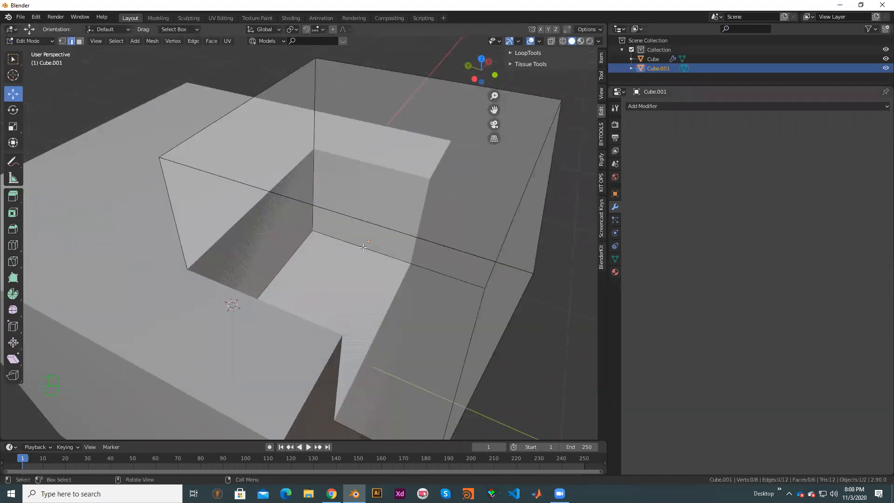
middle_drag(230, 276, 345, 252)
click(338, 255)
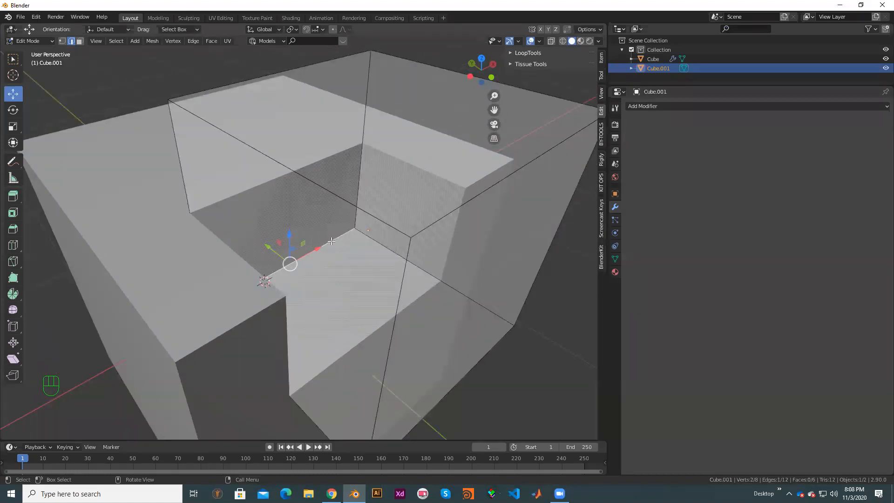
right_click(330, 240)
click(330, 240)
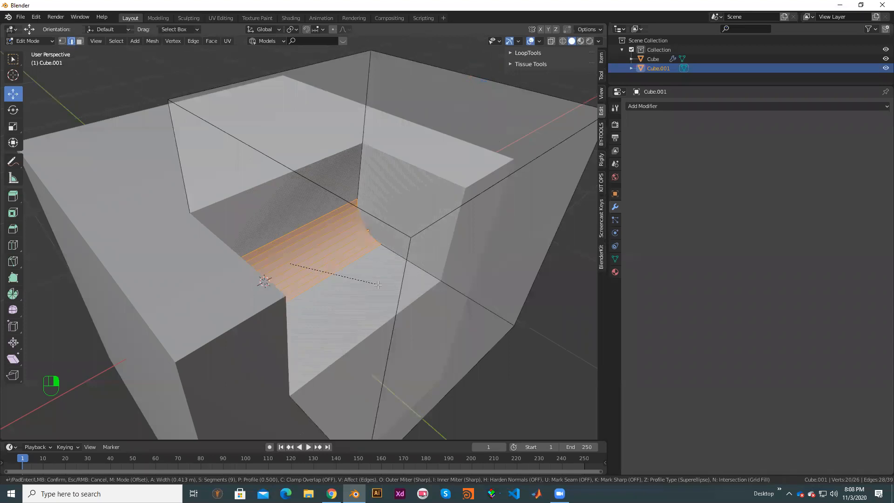
click(450, 328)
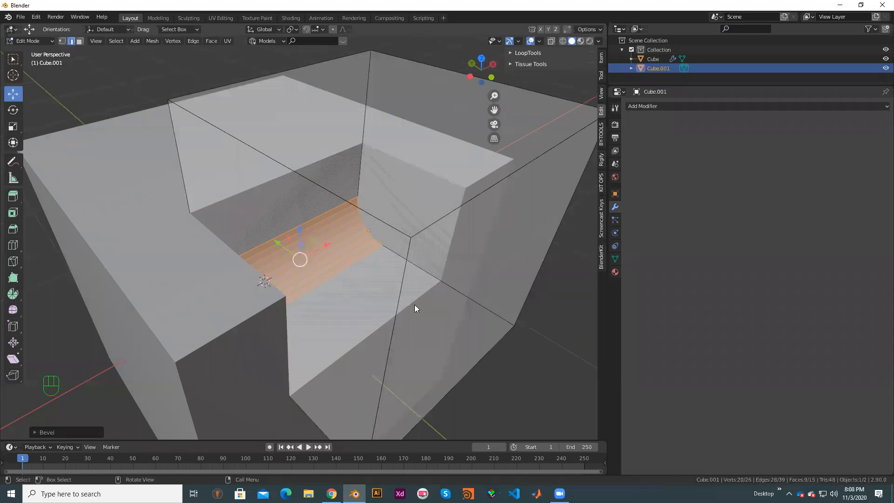
- Return to Object Mode, deselect the brush cube and inspect the rounded notch
key(Tab)
click(305, 274)
middle_drag(305, 275, 144, 254)
scroll(222, 145, up, 2)
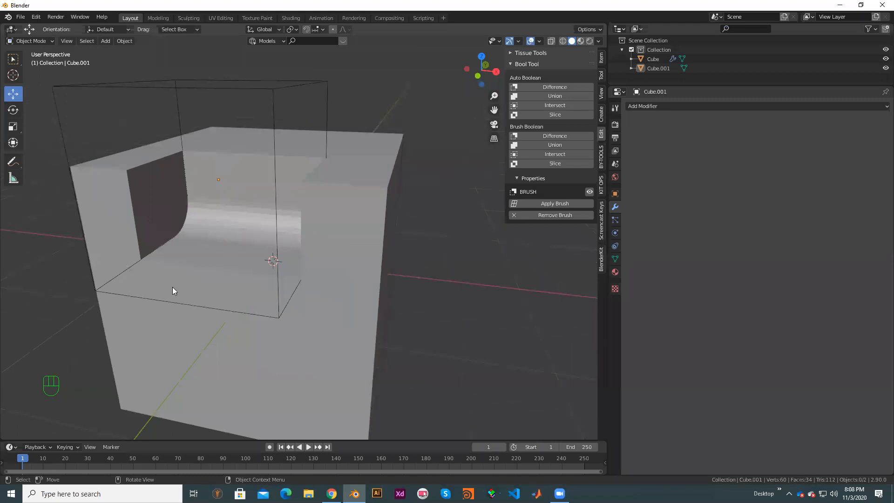
- Move the brush cube about 0.05 m outward along Y and remove its brush boolean from the large cube
middle_drag(256, 245, 306, 247)
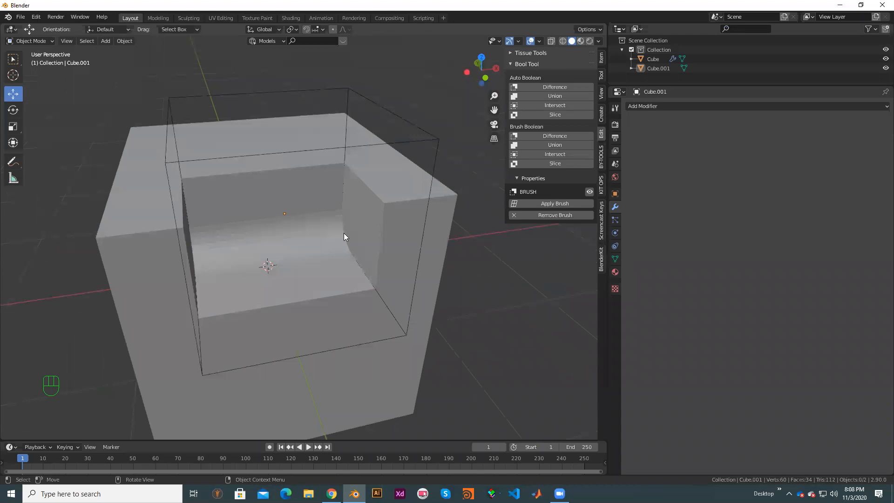
scroll(253, 226, down, 3)
middle_drag(254, 226, 371, 264)
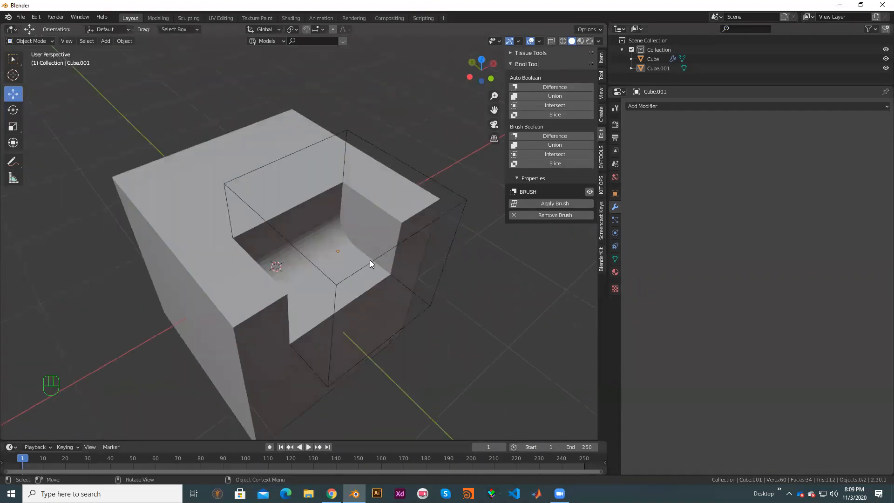
click(371, 263)
drag(318, 233, 329, 253)
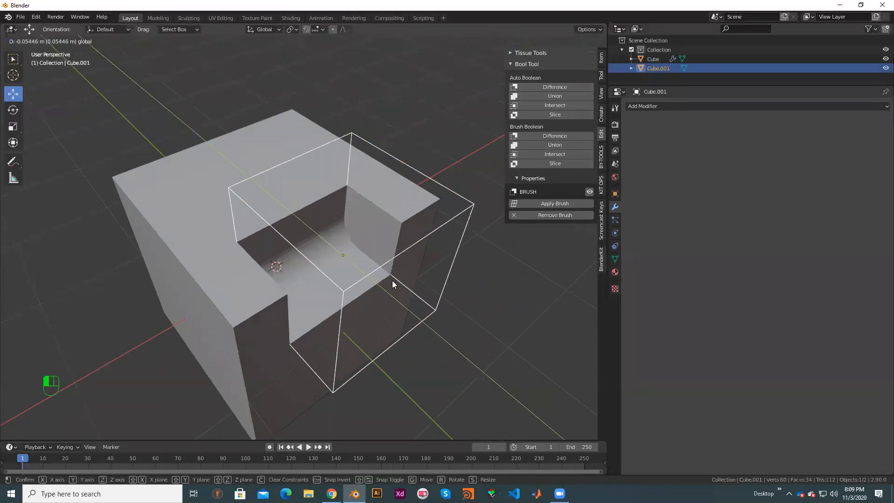
click(515, 216)
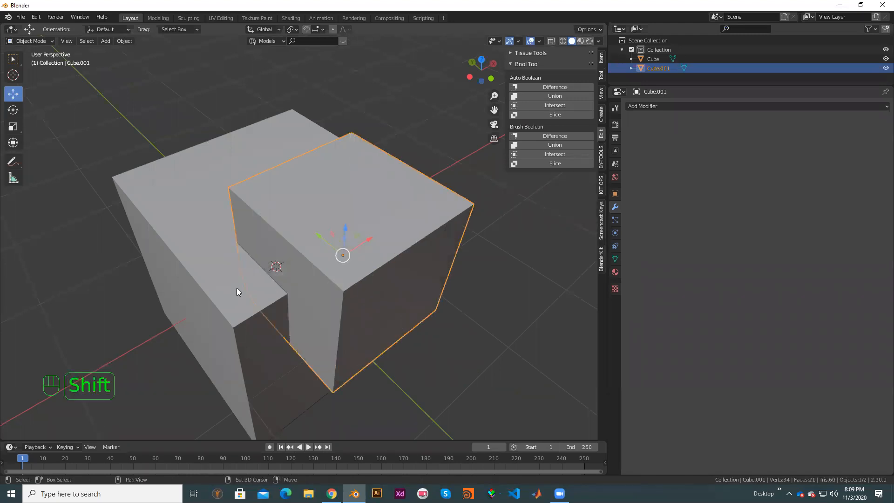
- Try a Brush Intersect between the smaller cube and the large cube, inspect the overlap, and undo it
shift+click(236, 288)
click(555, 155)
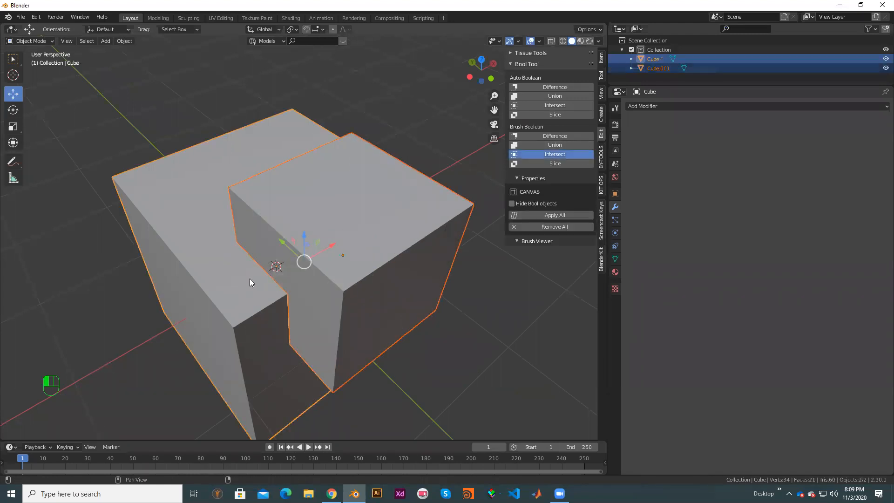
key(KP_1)
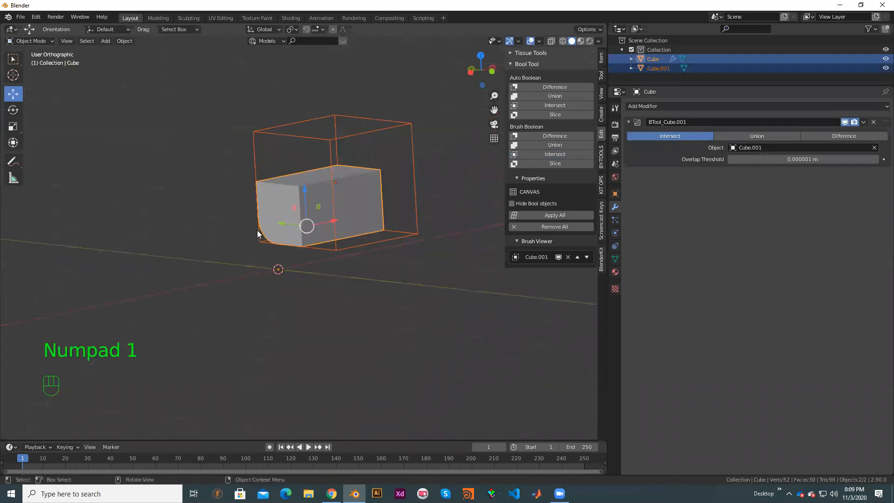
middle_drag(387, 271, 246, 176)
key(shift)
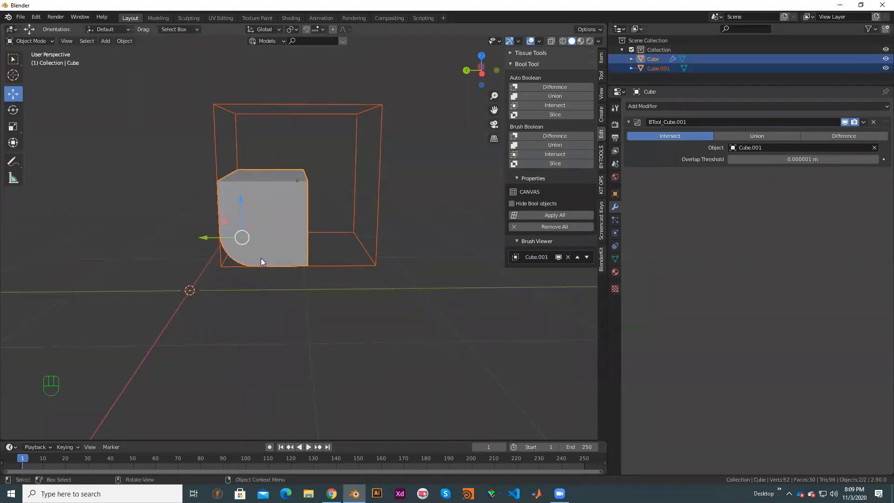
key(ctrl+z)
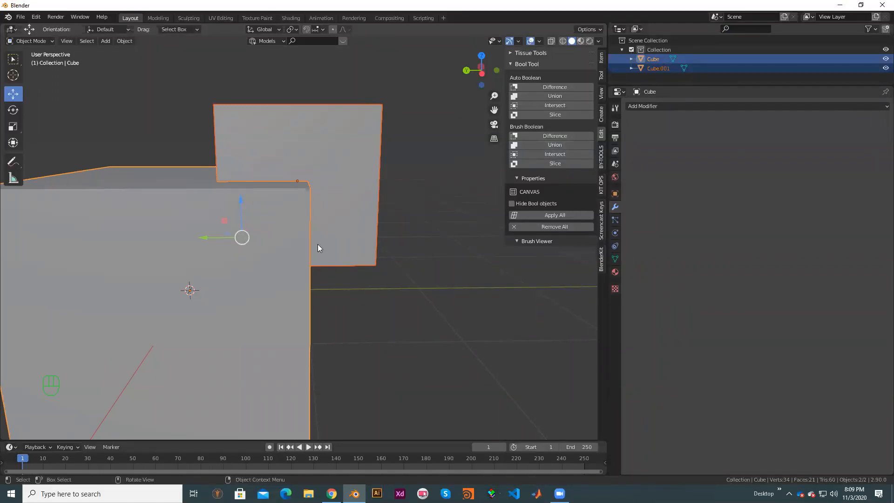
- Try a Brush Difference that cuts the smaller cube out of the large cube and remove it again
scroll(354, 214, down, 2)
scroll(403, 206, down, 1)
shift+middle_drag(345, 262, 367, 229)
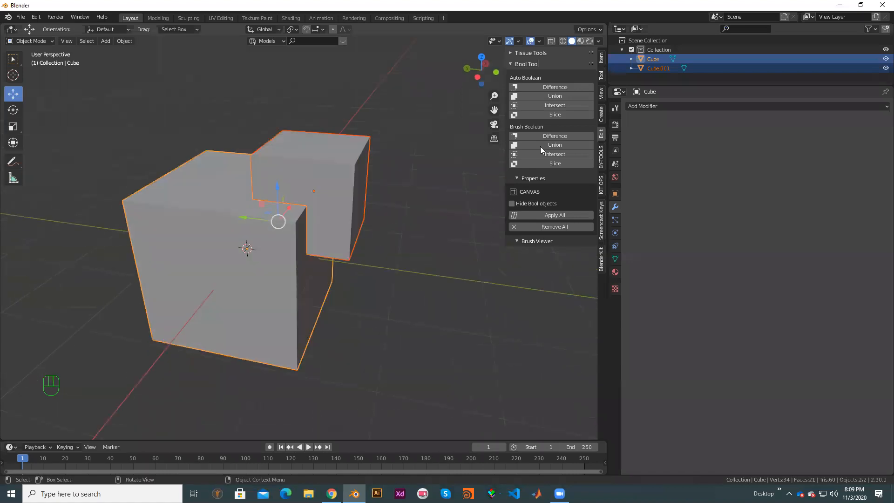
scroll(367, 229, up, 2)
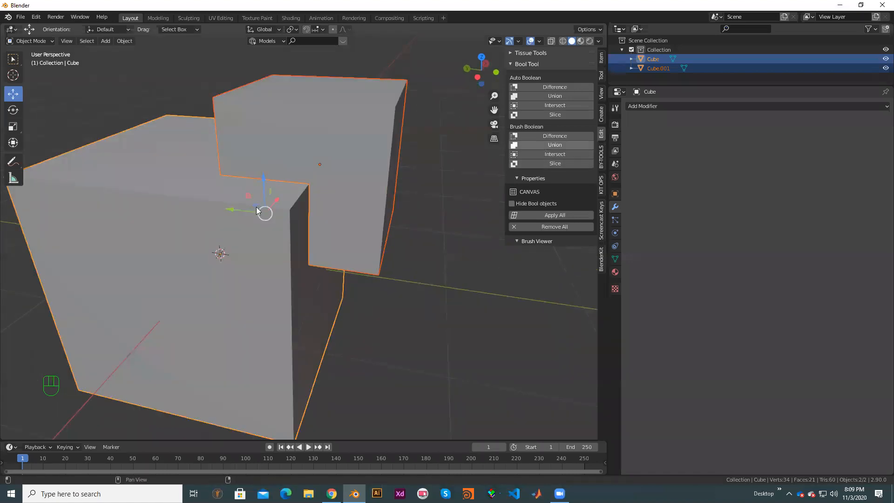
key(ctrl+KP_Subtract)
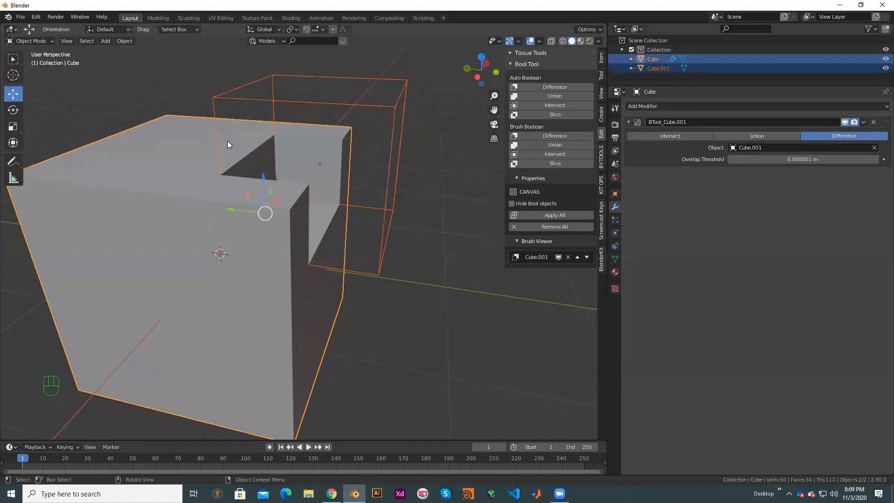
click(555, 145)
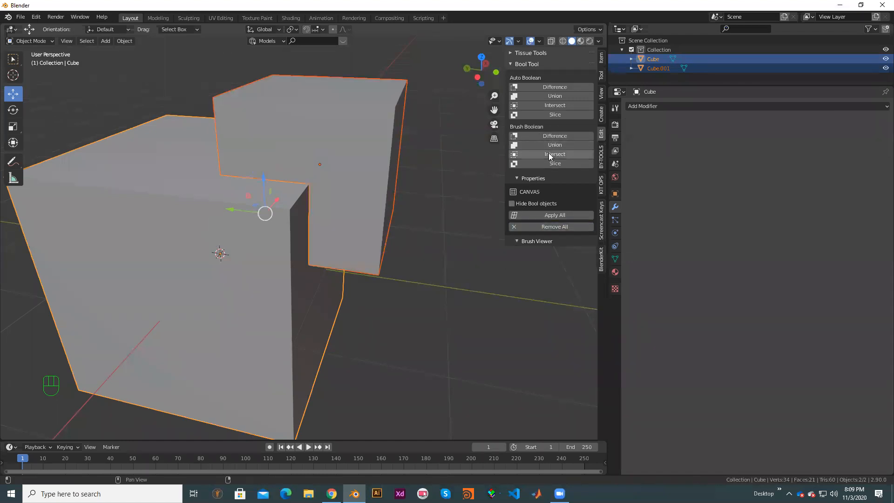
- Try Brush Intersect and Brush Union in turn on the two cubes, removing each boolean after viewing it
click(555, 155)
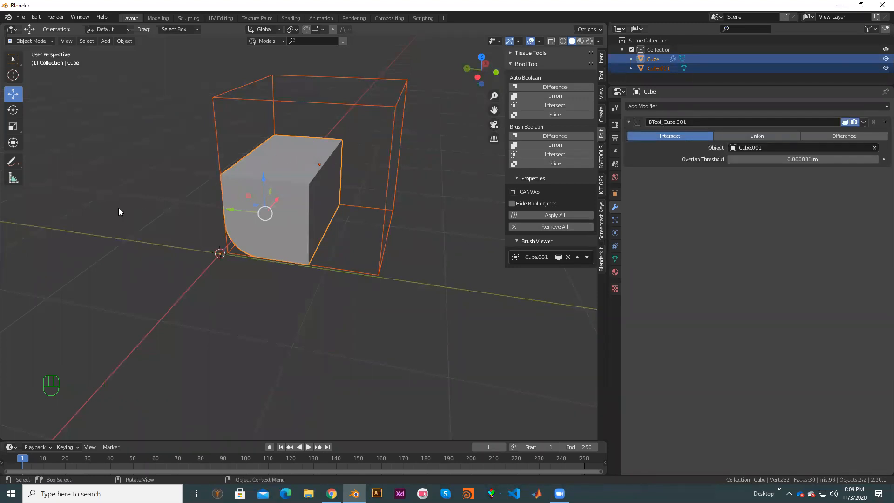
click(513, 226)
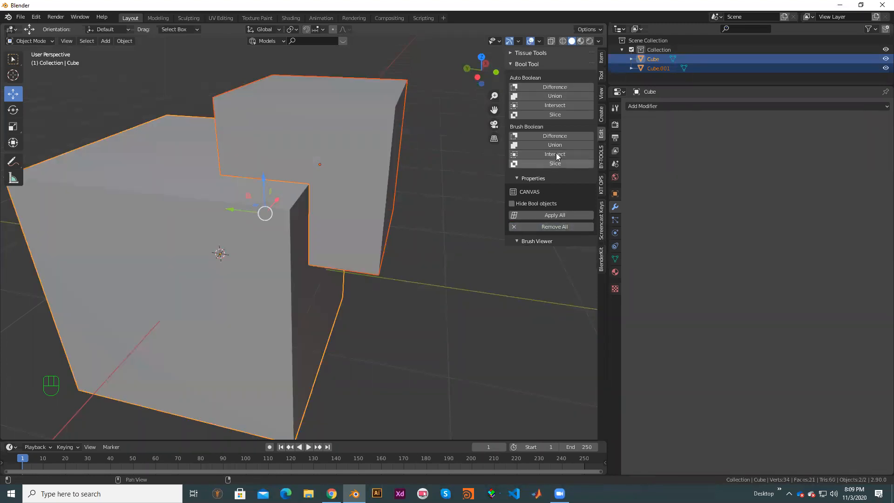
click(560, 144)
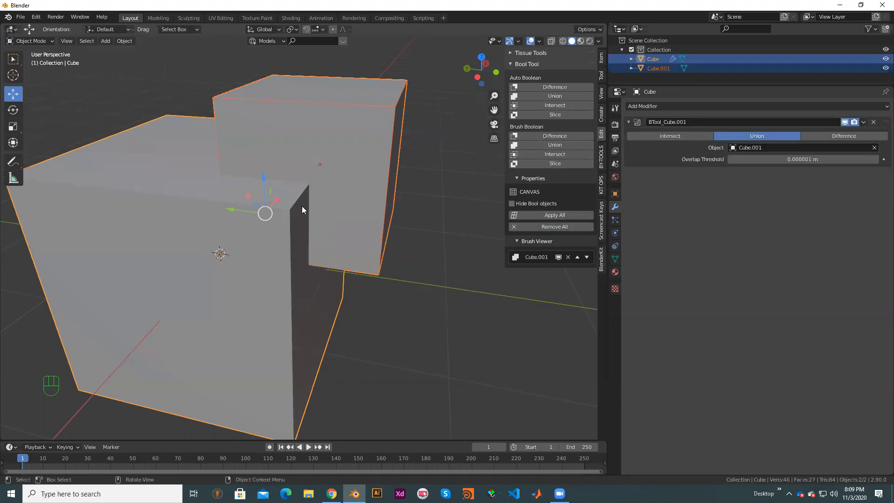
click(514, 227)
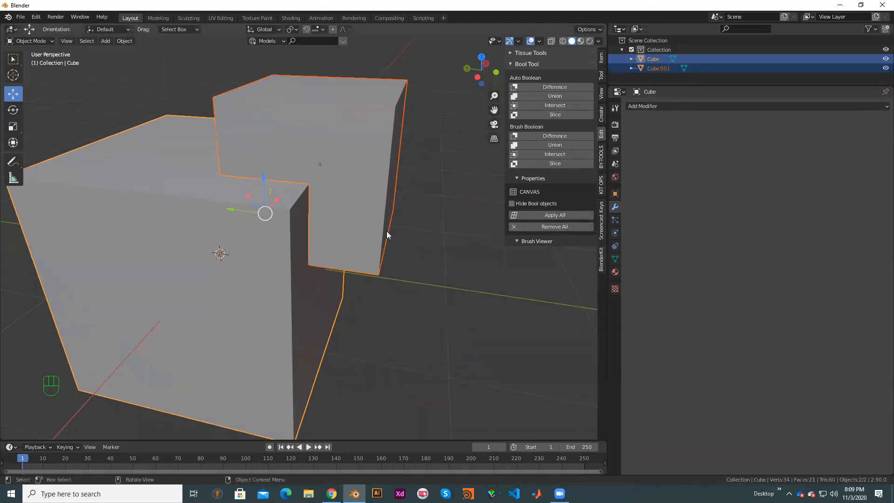
scroll(388, 241, down, 2)
shift+middle_drag(406, 242, 422, 219)
scroll(431, 214, up, 1)
scroll(424, 218, down, 2)
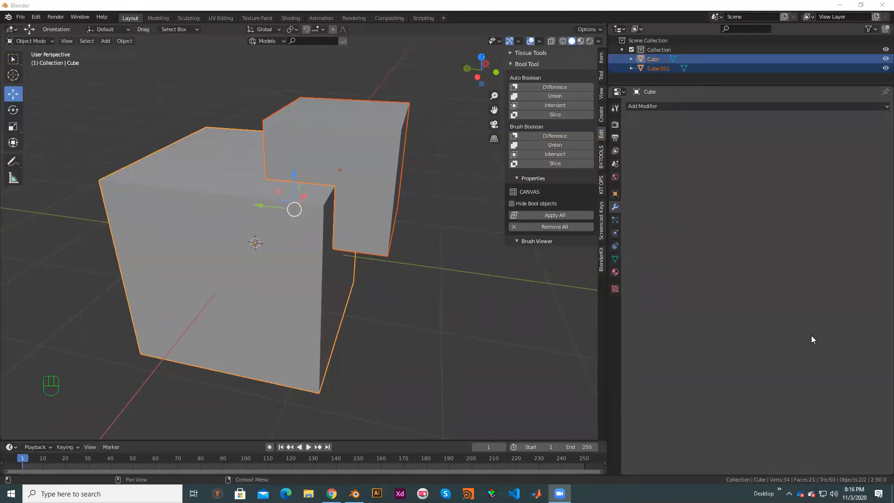
- Deselect both cubes and open the Add-ons section of the Preferences
click(125, 107)
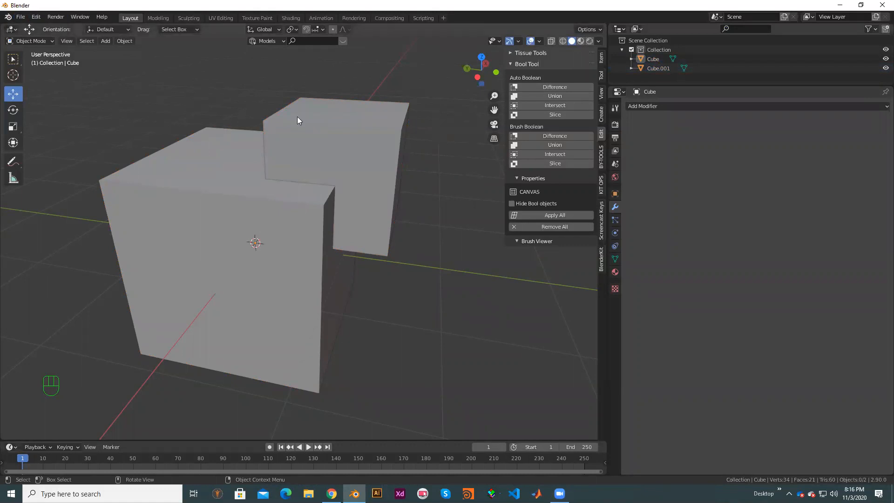
click(35, 19)
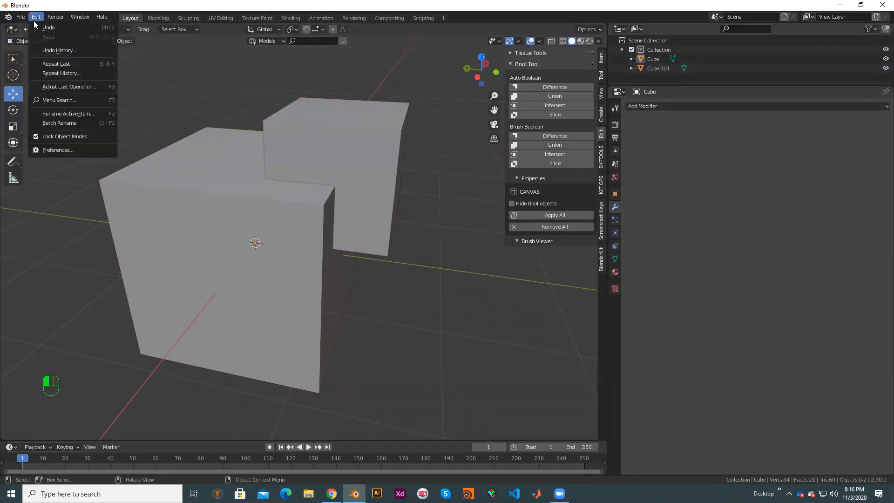
click(74, 151)
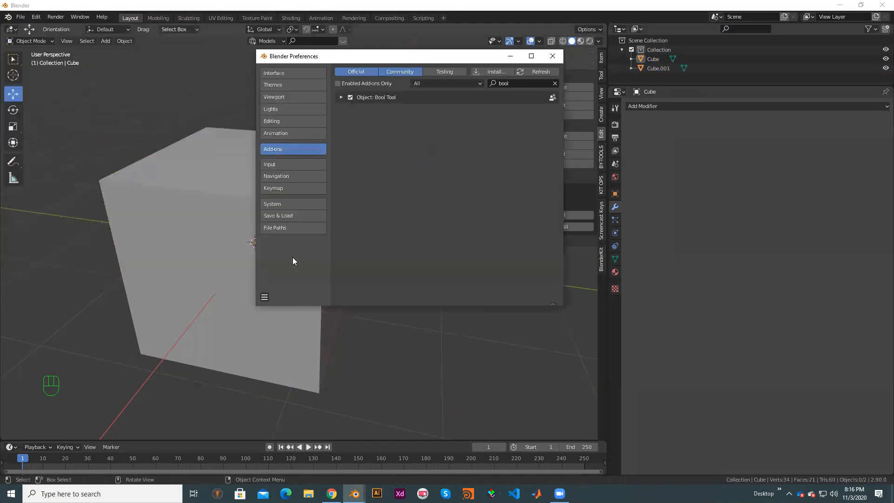
click(295, 163)
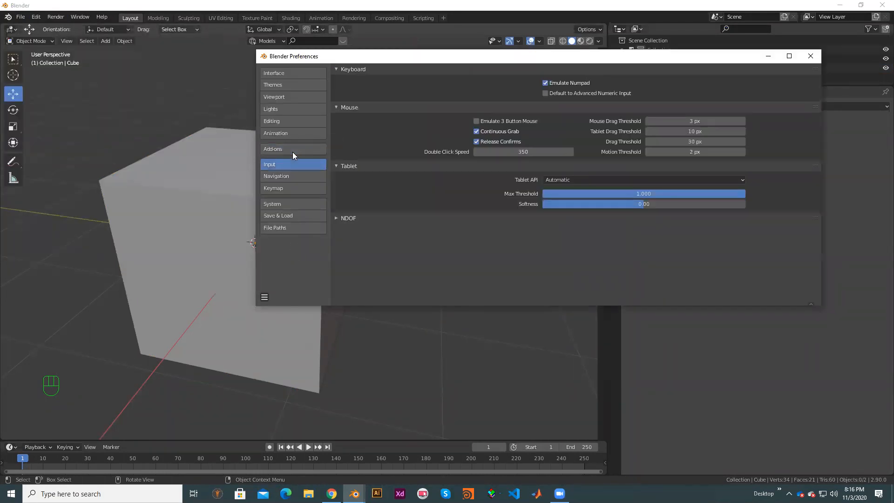
click(292, 150)
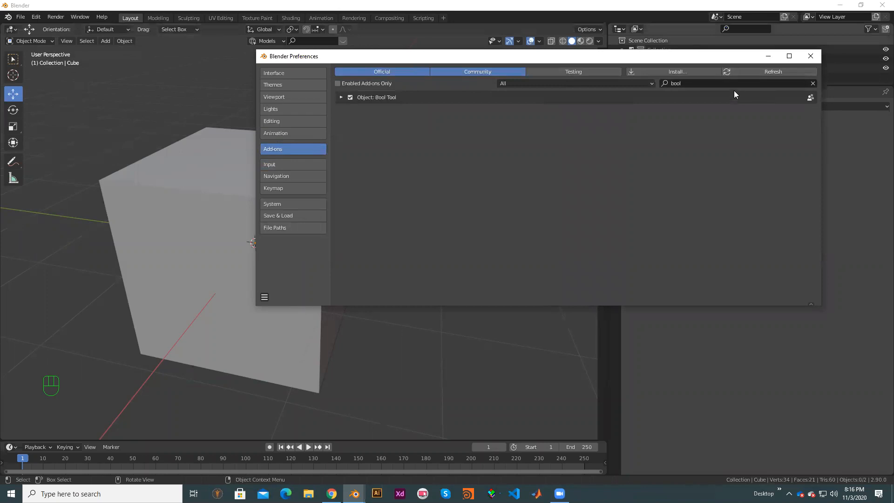
- Search the add-ons for "bool" and switch the Object: Bool Tool add-on off and on again
click(689, 84)
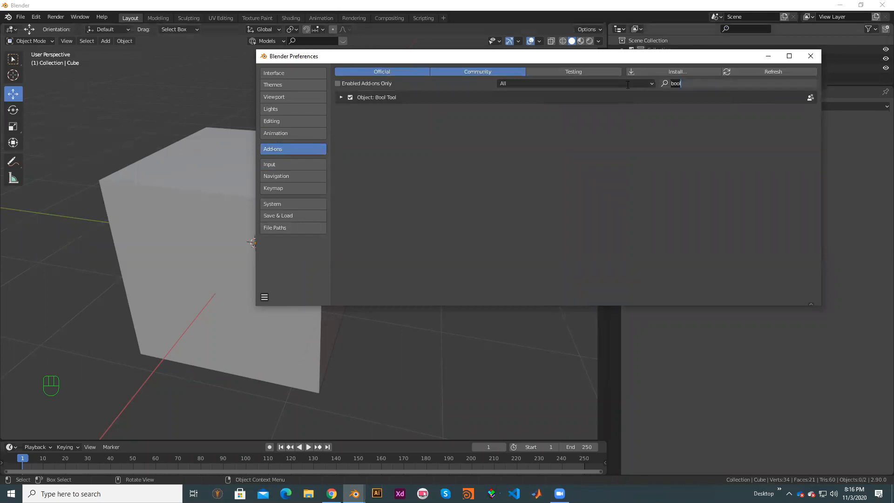
key(BackSpace)
key(BackSpace)
key(BackSpace)
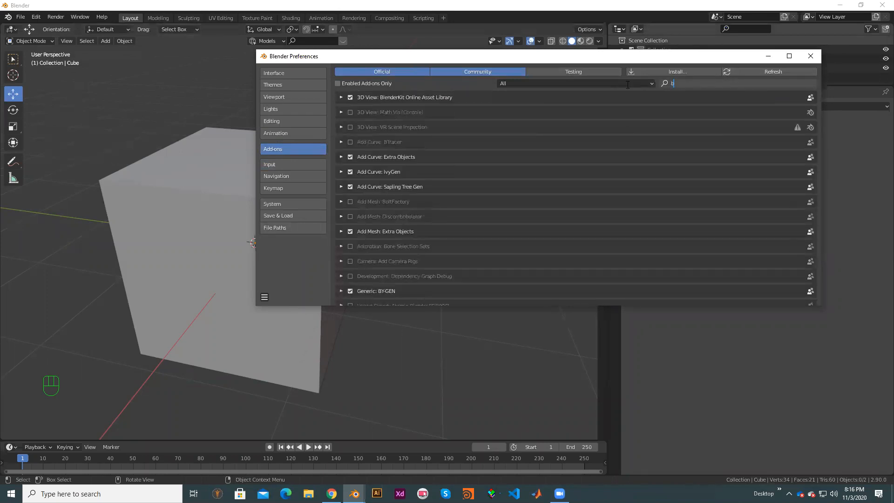
text(ool)
key(Return)
click(350, 97)
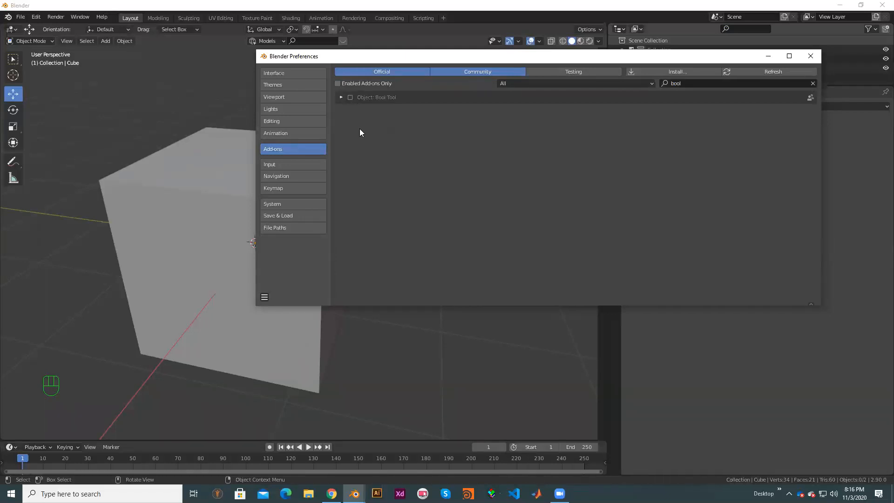
click(350, 97)
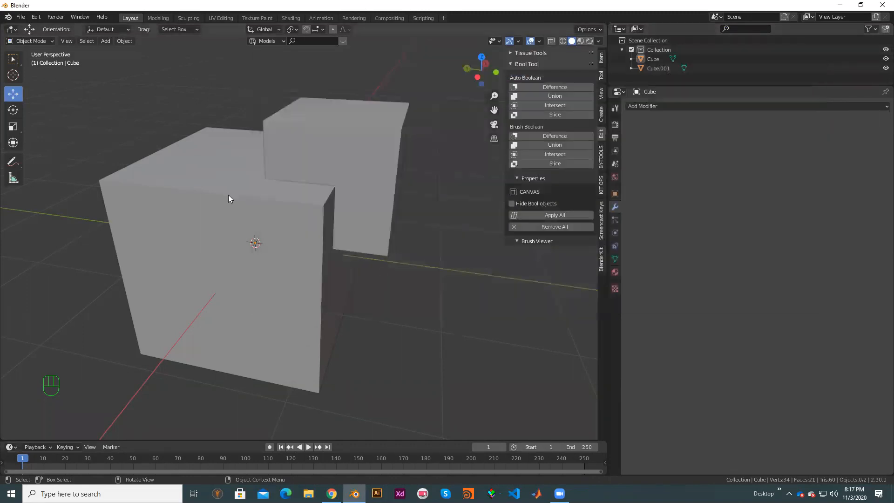
- Delete the smaller cube with the rounded edge, keeping the large cube
click(365, 195)
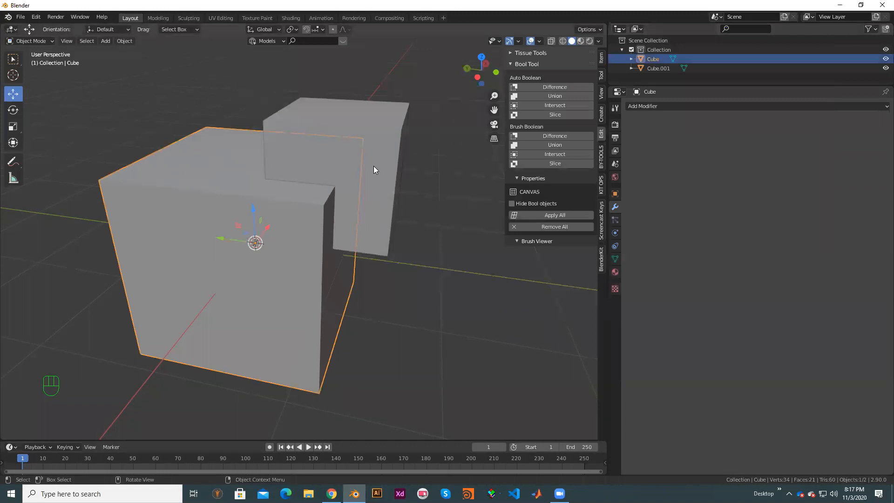
click(370, 224)
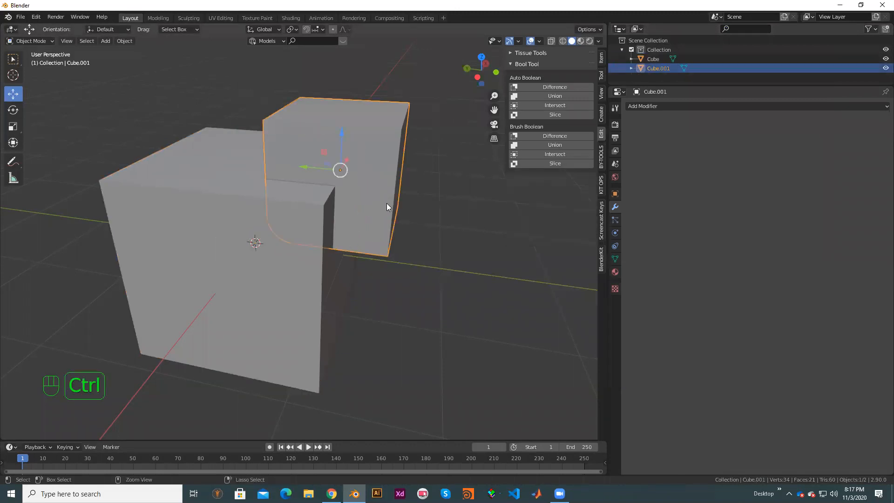
key(ctrl+z)
key(ctrl+z)
click(377, 193)
key(Delete)
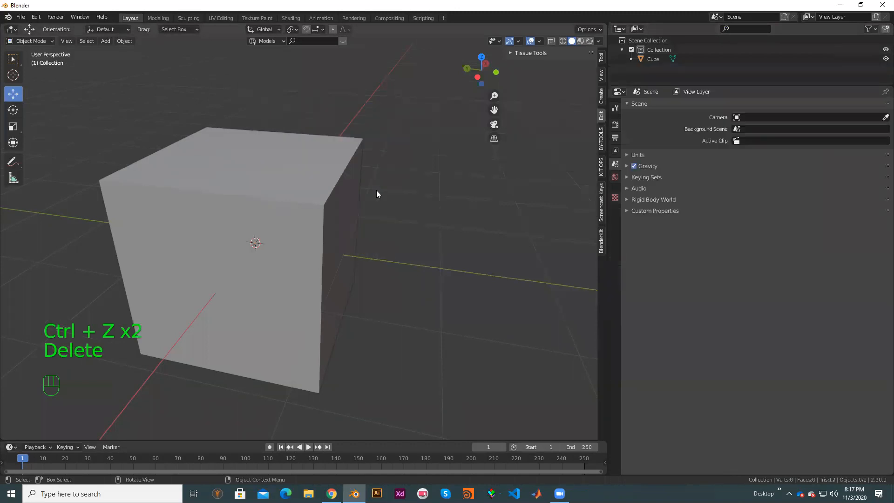
- Add a mesh cube, scale it down and move it so it overlaps the large cube's upper side edge
key(shift+a)
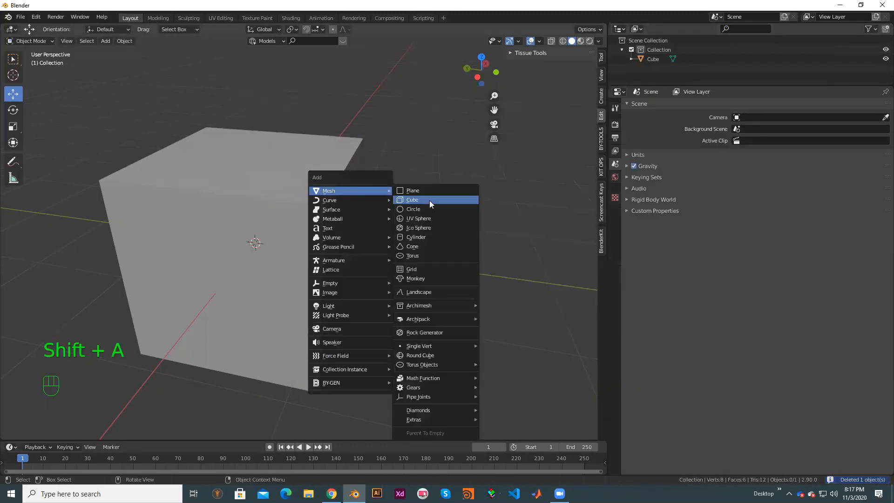
click(429, 200)
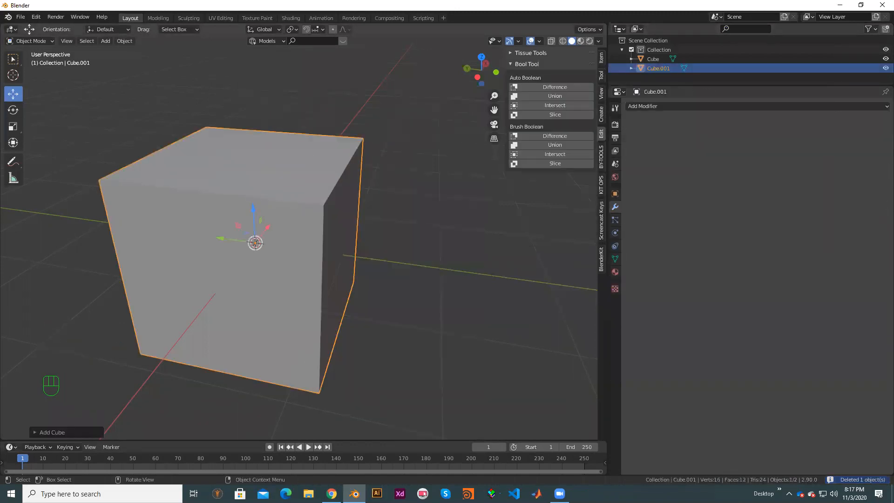
drag(253, 210, 319, 168)
key(s)
click(339, 189)
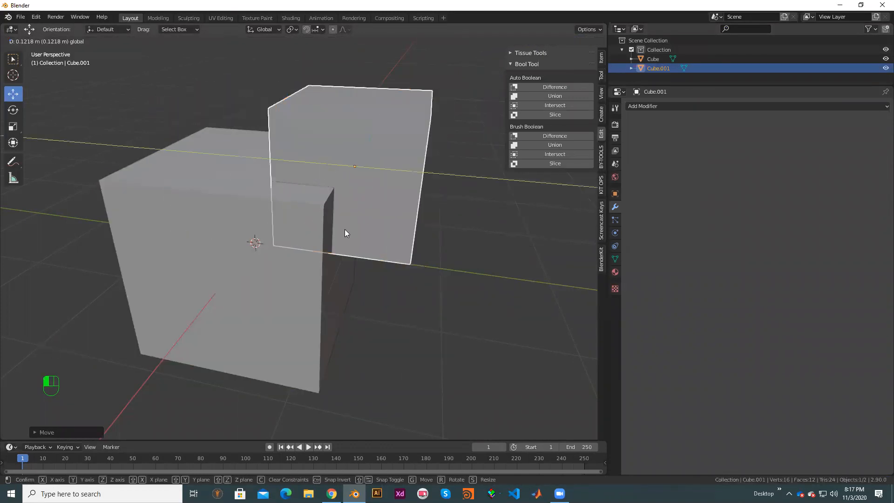
drag(345, 229, 341, 229)
scroll(272, 223, up, 4)
scroll(273, 224, down, 3)
- Cut the new cube out of the large cube with Brush Difference, making the large cube active, and inspect the notch
shift+click(660, 59)
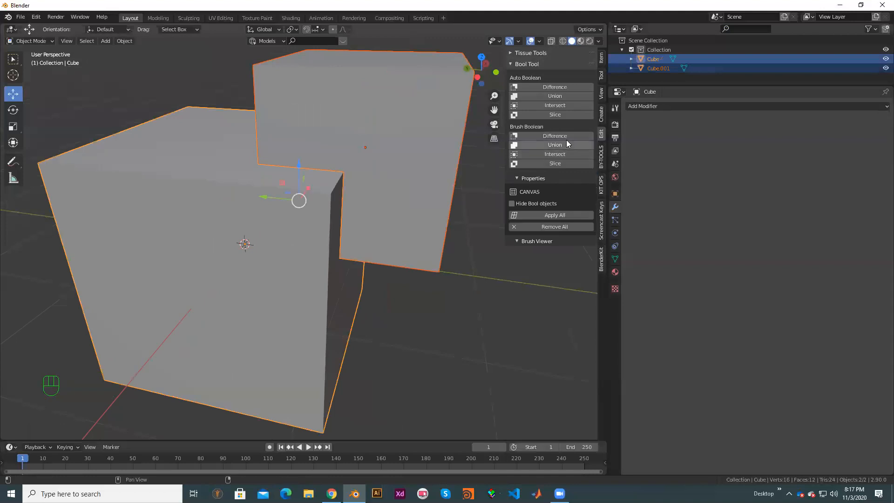
click(566, 136)
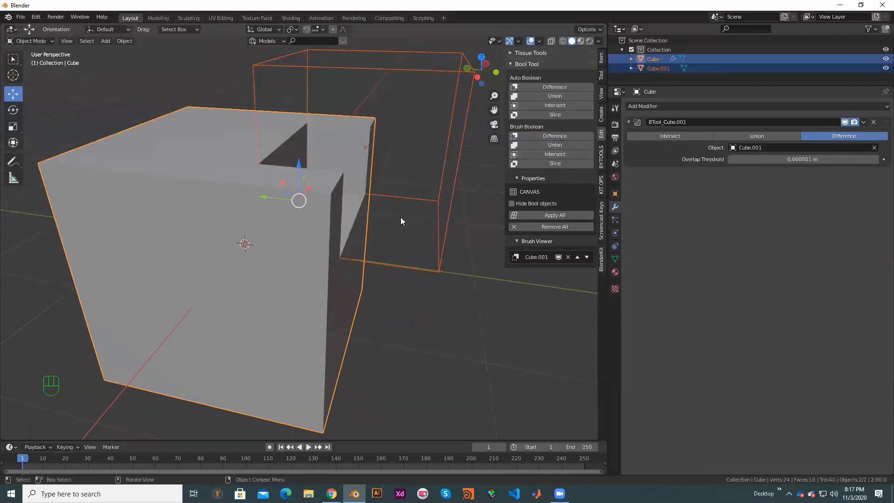
middle_drag(425, 217, 234, 235)
middle_drag(392, 173, 419, 177)
scroll(418, 177, up, 1)
click(387, 166)
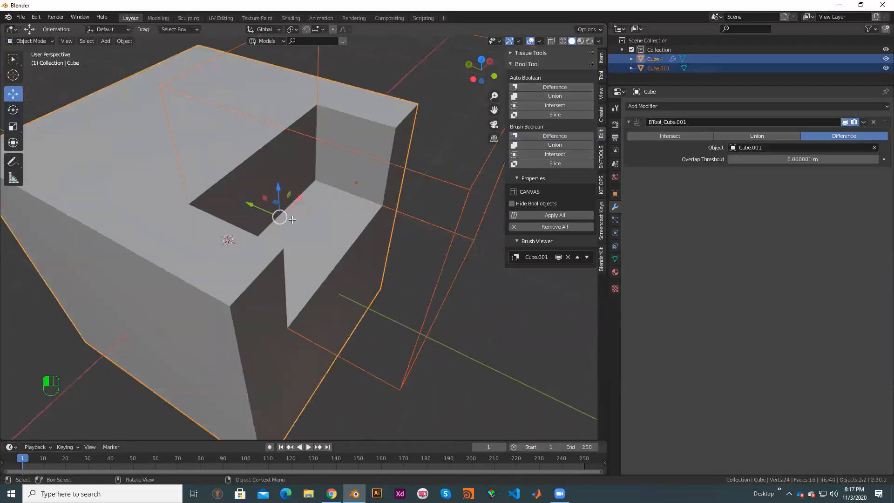
- Bevel the cutter cube's lower inner edge with 9 segments in Edit Mode and inspect the rounded corner in the notch
key(Tab)
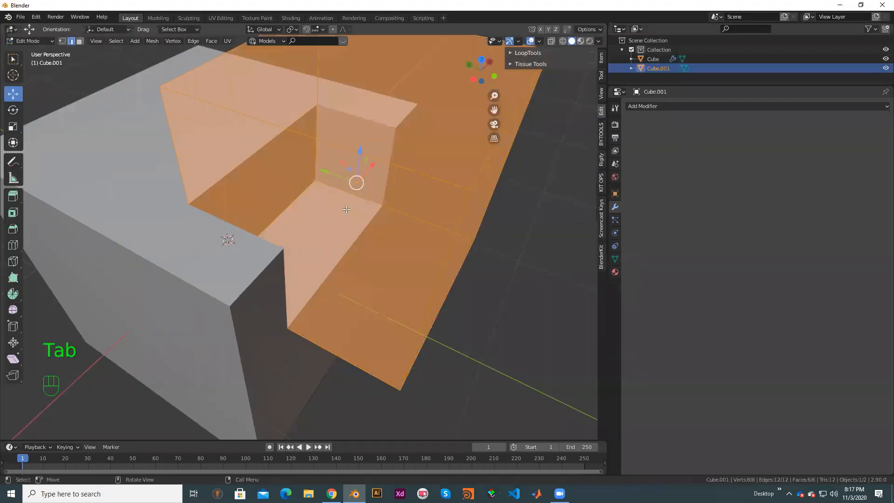
click(304, 193)
right_click(307, 191)
click(311, 191)
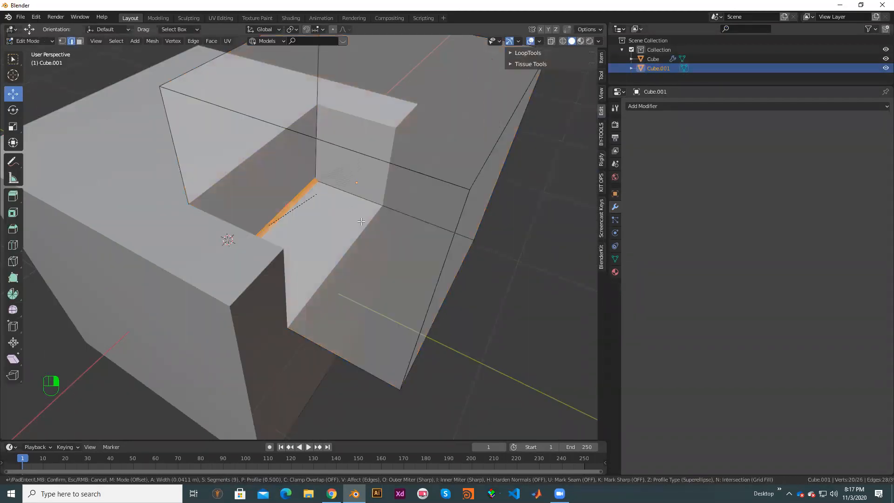
click(445, 290)
key(Tab)
scroll(421, 252, down, 3)
click(421, 253)
scroll(399, 250, up, 2)
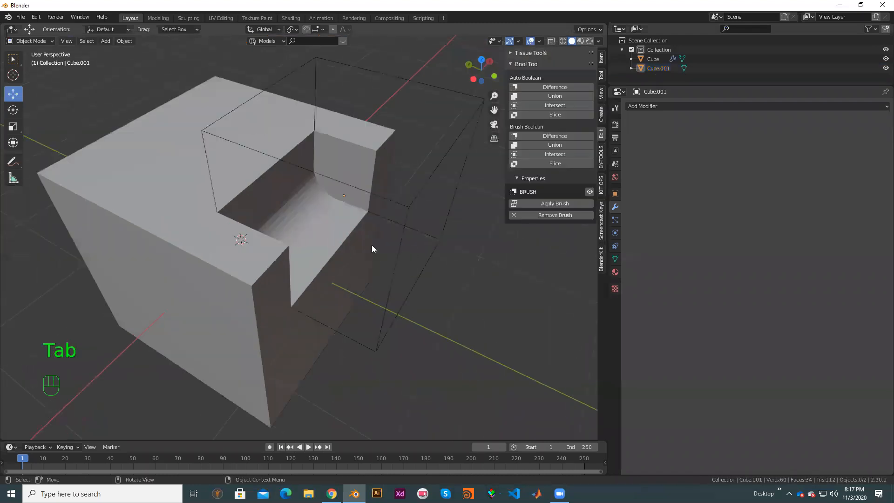
middle_drag(451, 252, 462, 233)
shift+middle_drag(462, 232, 396, 223)
scroll(108, 220, up, 2)
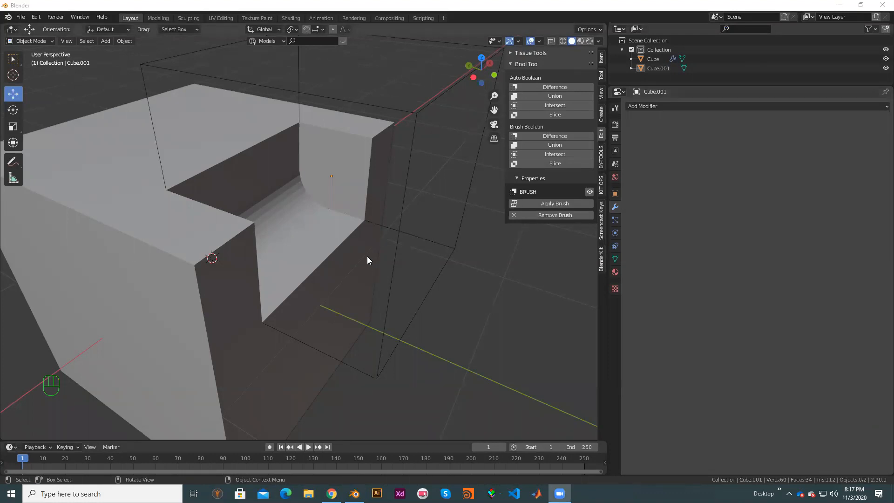
click(462, 259)
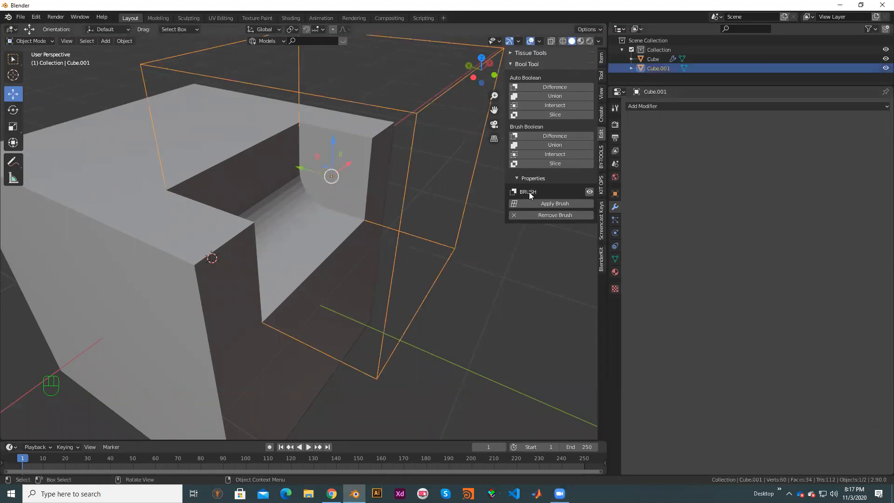
- Undo the bevel on the cutter cube and return to Object Mode
scroll(414, 288, down, 6)
key(ctrl+z)
key(ctrl+z)
key(ctrl+z)
key(ctrl+z)
key(ctrl+z)
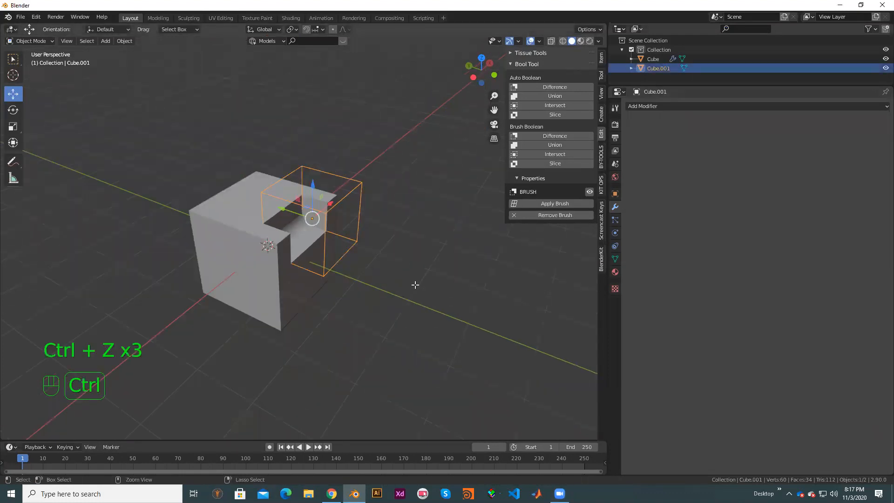
scroll(441, 279, up, 6)
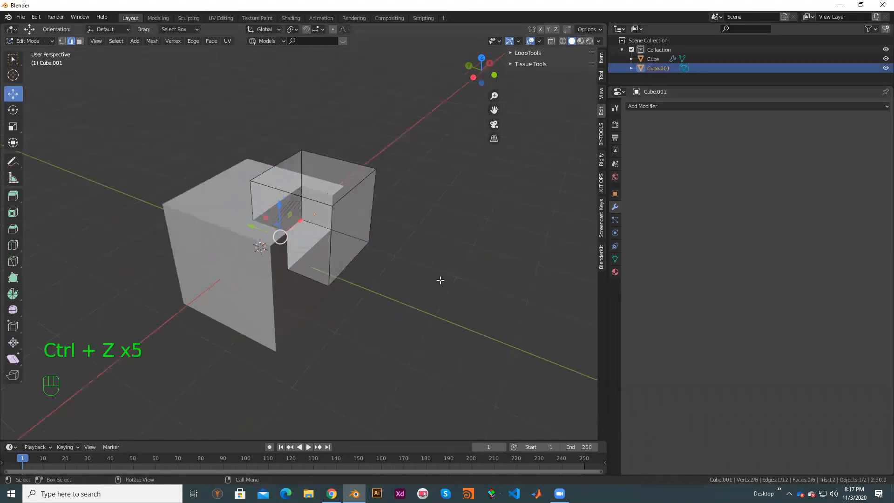
key(Tab)
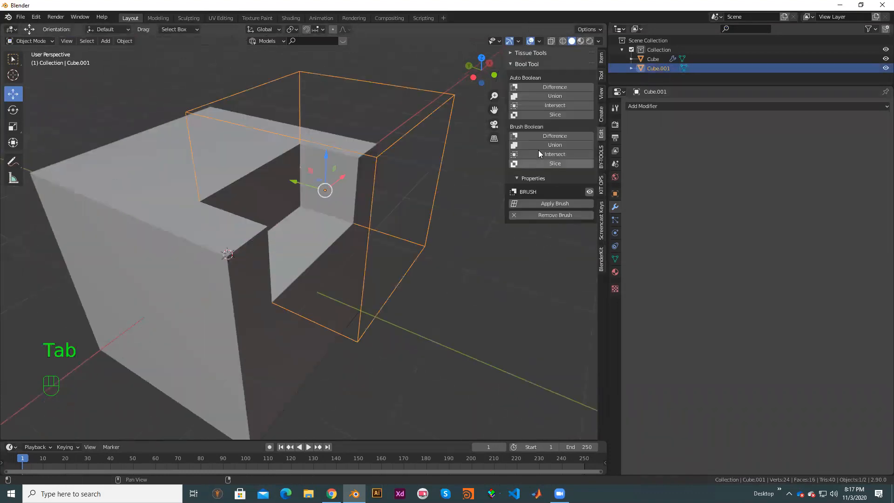
- Try Brush Slice with only the cutter cube selected
click(558, 164)
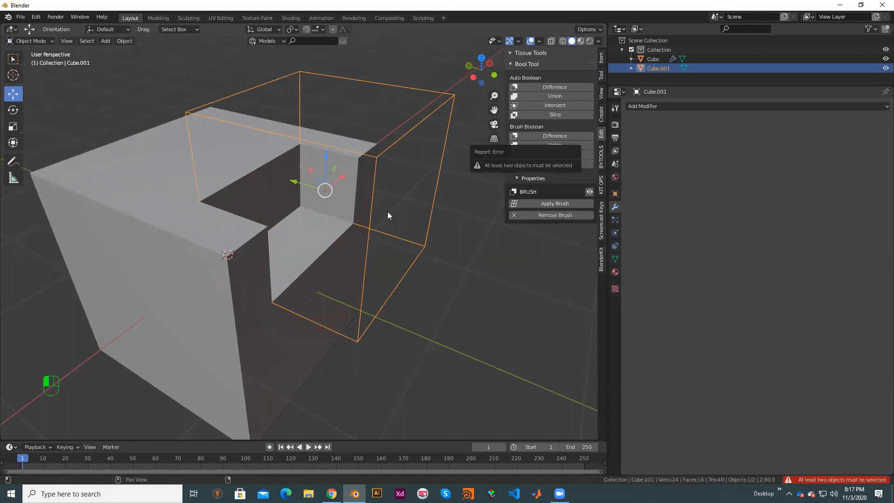
key(Tab)
key(Tab)
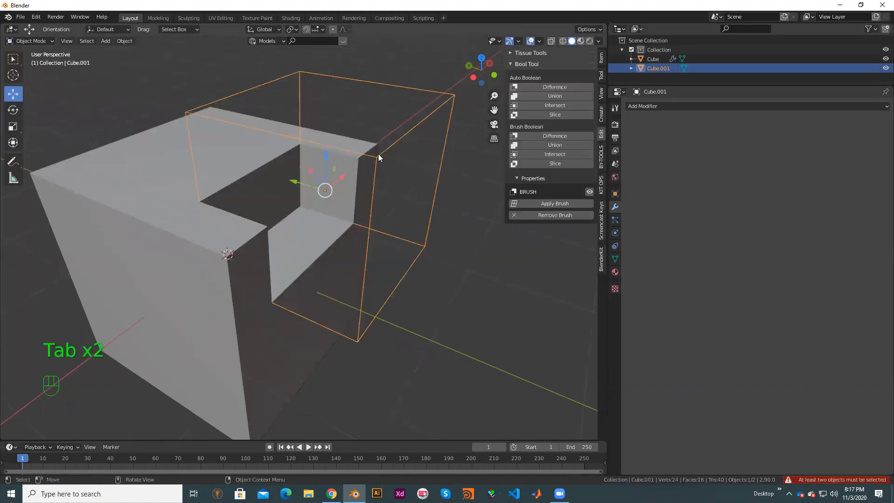
- Remove all brushes from the large cube, and slice it with the smaller cube using Brush Slice, keeping the large cube active
click(560, 225)
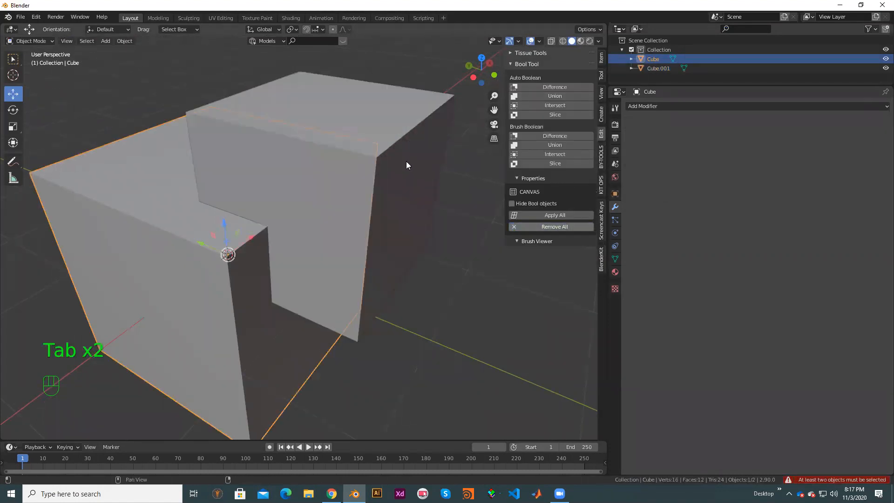
click(258, 247)
shift+click(381, 213)
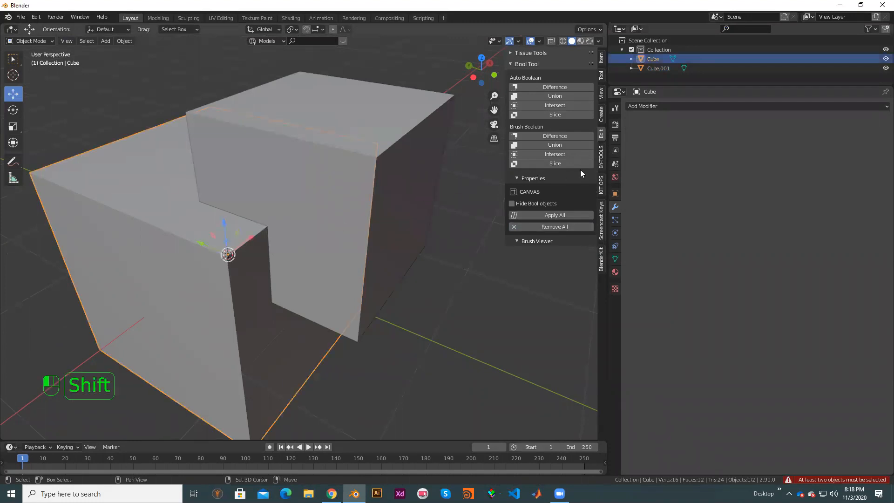
click(407, 217)
click(575, 337)
click(316, 251)
shift+click(230, 227)
click(555, 163)
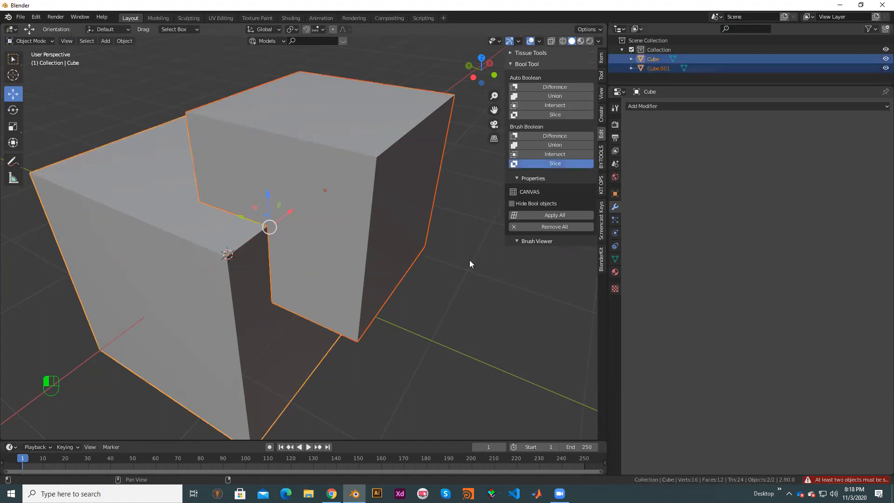
click(301, 181)
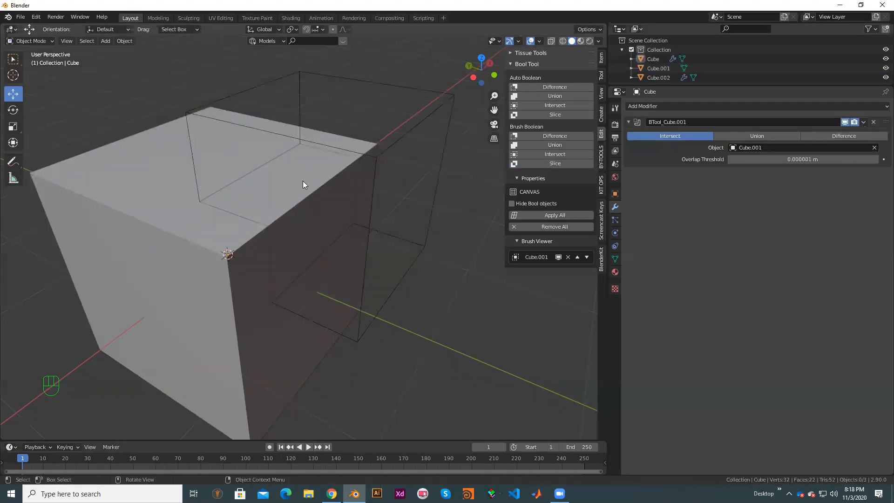
- Move the slicing brush cube along the Y axis to test the slice, and undo the move
click(321, 188)
key(g)
key(y)
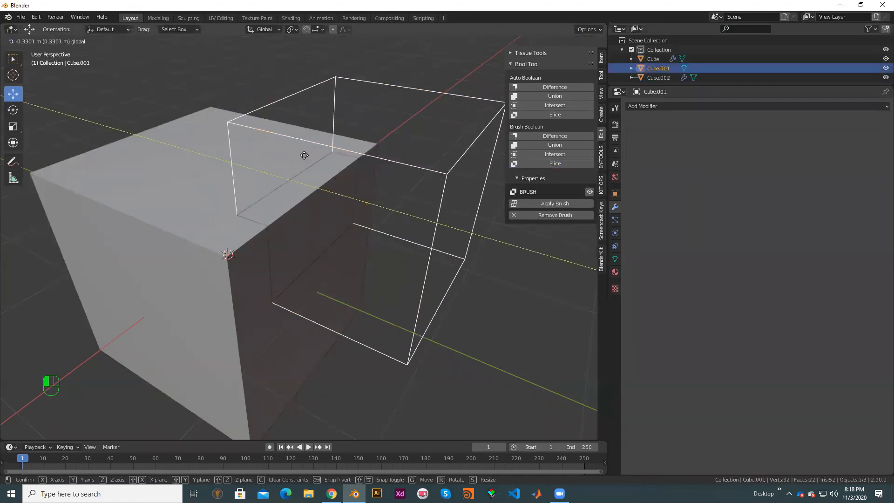
click(328, 196)
scroll(328, 195, up, 1)
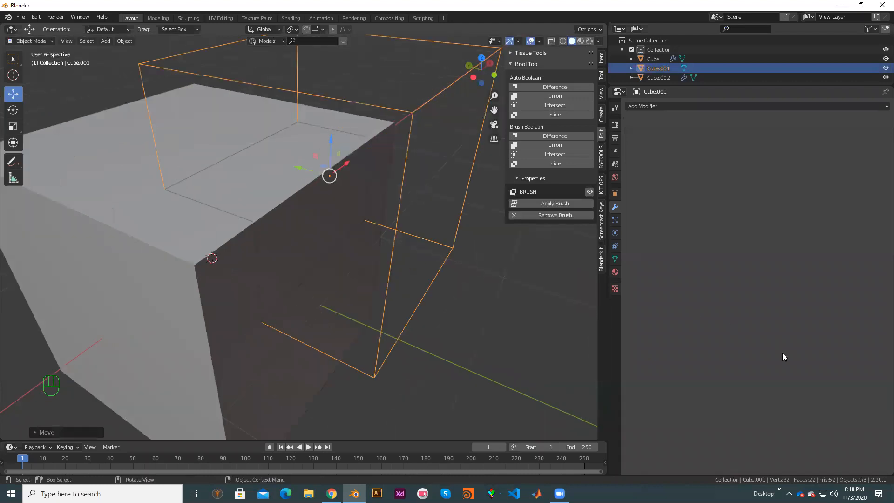
scroll(247, 222, up, 2)
scroll(401, 259, down, 2)
middle_drag(386, 267, 435, 276)
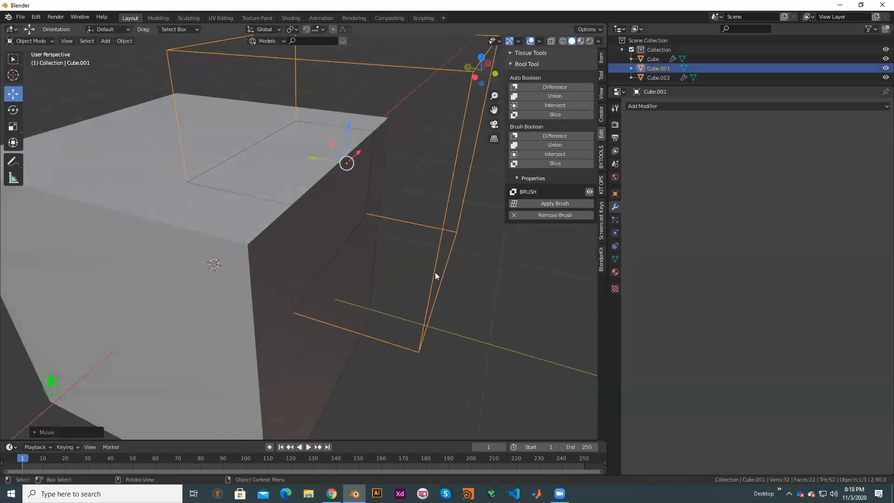
shift+middle_drag(499, 186, 490, 224)
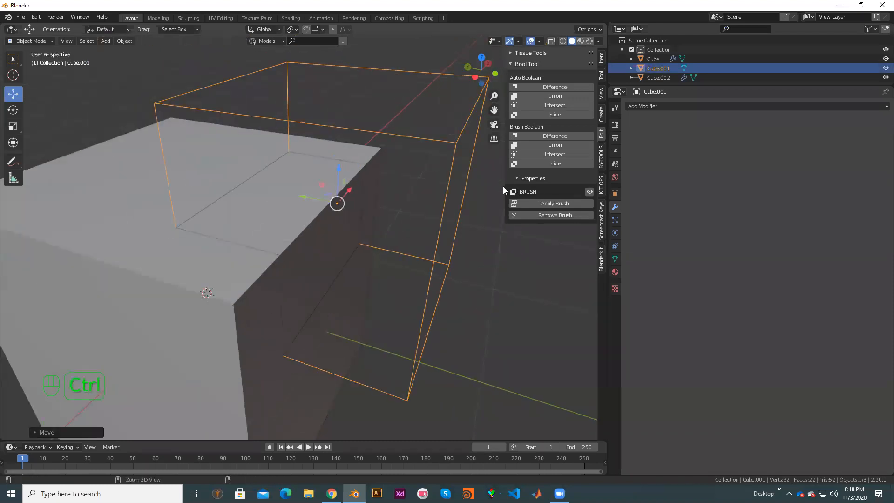
key(ctrl+z)
- Examine the slice outline on the large cube from several angles and the Boolean modifier of Cube.002
middle_drag(396, 267, 209, 183)
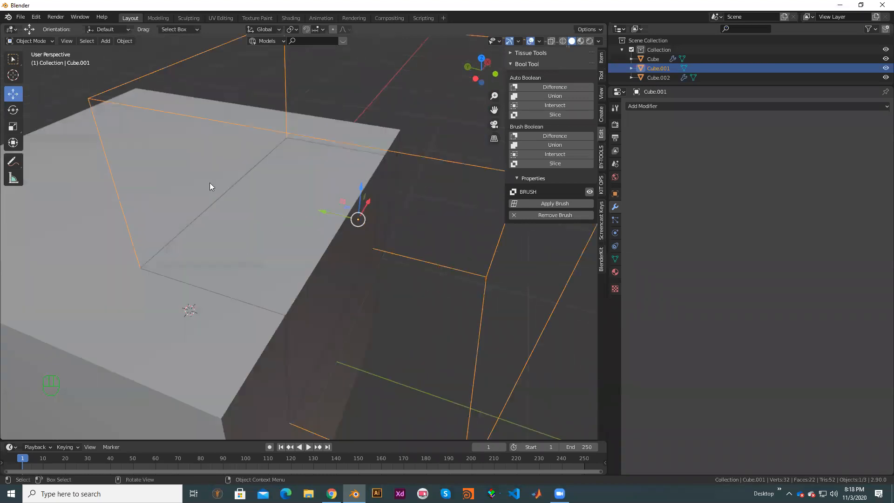
click(324, 139)
click(377, 146)
scroll(322, 162, down, 2)
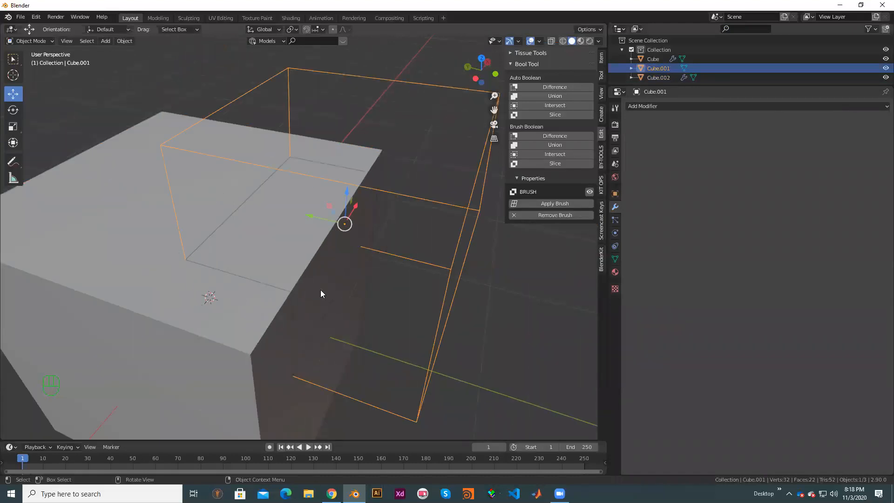
middle_drag(218, 252, 253, 286)
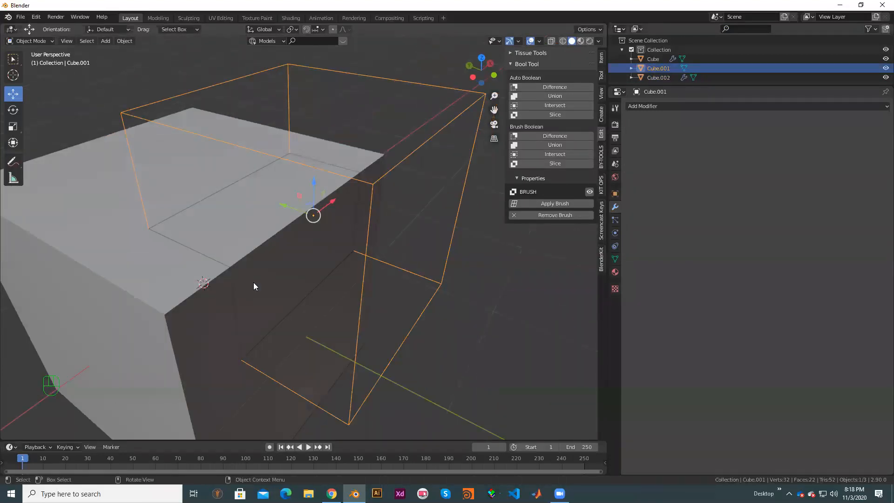
scroll(203, 371, up, 1)
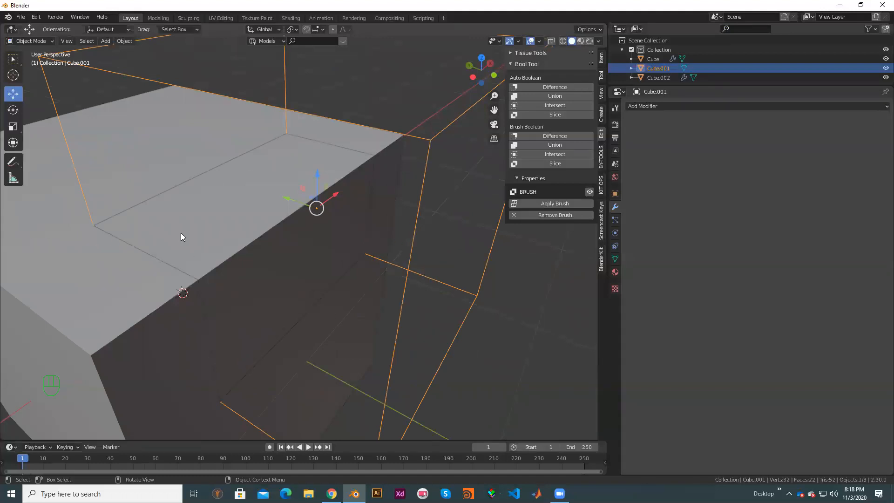
scroll(431, 146, down, 5)
click(206, 129)
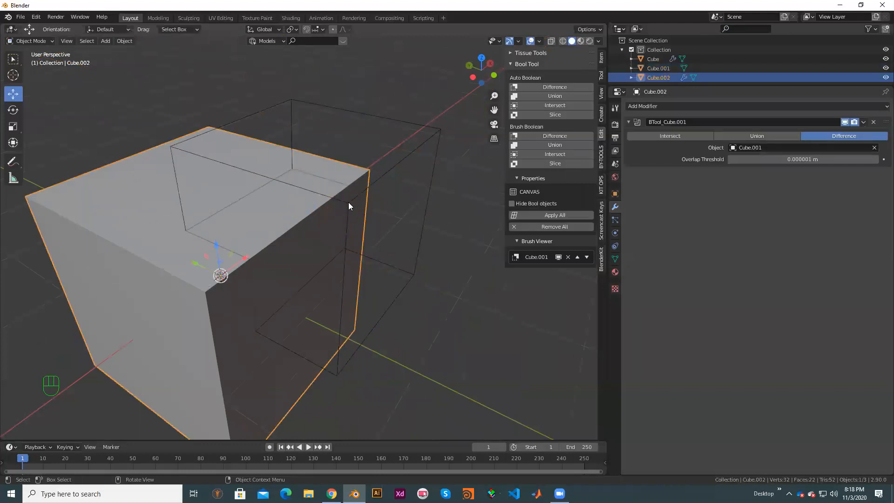
- Move the slicing brush cube to different positions through the large cube to test how the slice follows
click(367, 205)
mouse_move(282, 210)
mouse_down()
mouse_move(265, 216)
mouse_move(304, 203)
mouse_move(203, 241)
mouse_up()
drag(313, 198, 213, 254)
drag(288, 277, 282, 278)
scroll(421, 230, down, 2)
middle_drag(463, 232, 475, 275)
scroll(474, 275, up, 3)
click(475, 275)
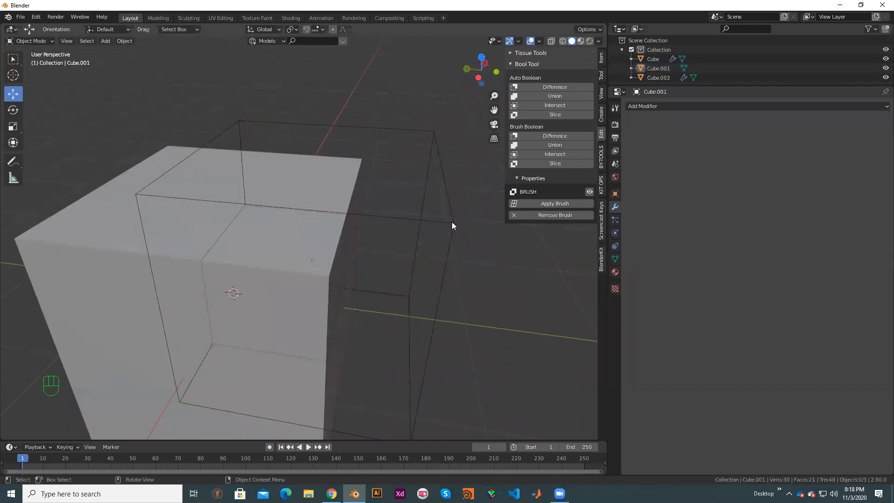
- Delete the slicing brush cube and remove the leftover BTool_Cube.001 Boolean modifier from Cube.002
click(415, 228)
key(Delete)
scroll(489, 266, down, 1)
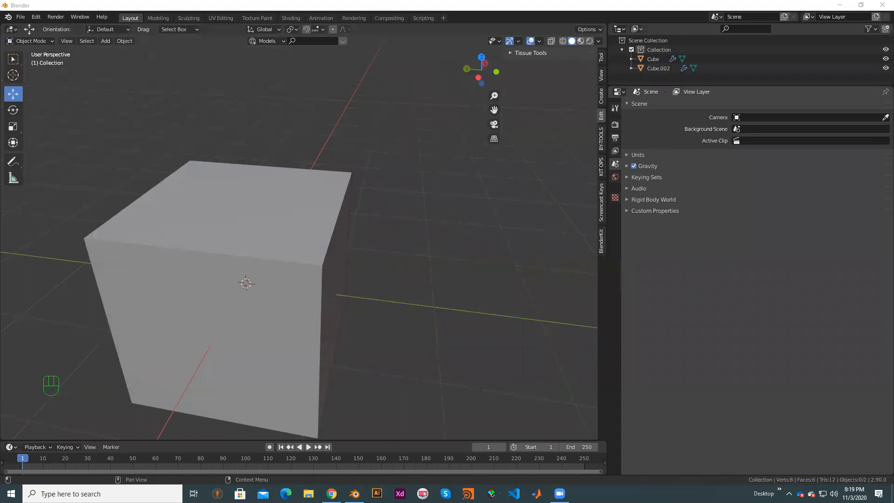
mouse_move(359, 264)
middle_down()
mouse_move(379, 228)
mouse_move(357, 230)
mouse_move(383, 267)
mouse_move(486, 232)
mouse_move(359, 253)
middle_up()
click(356, 253)
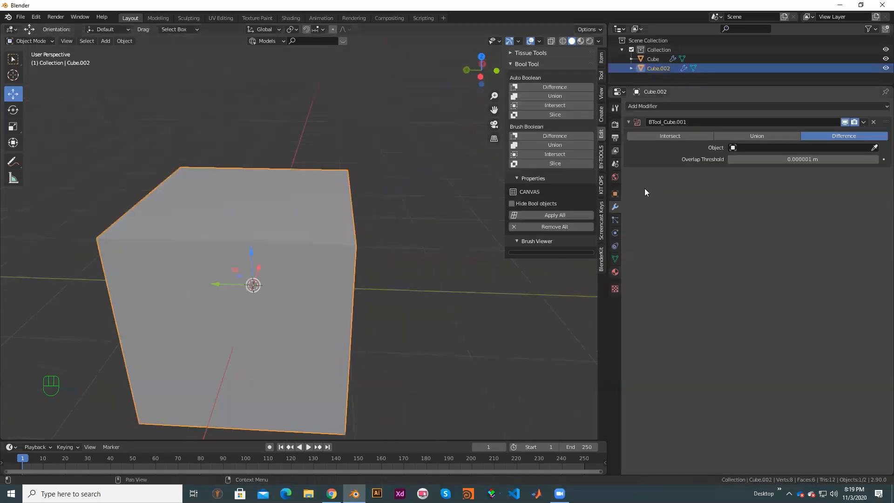
click(875, 122)
- Add an Array modifier to Cube.002 and set its relative offset Factor X to 1.2
click(792, 108)
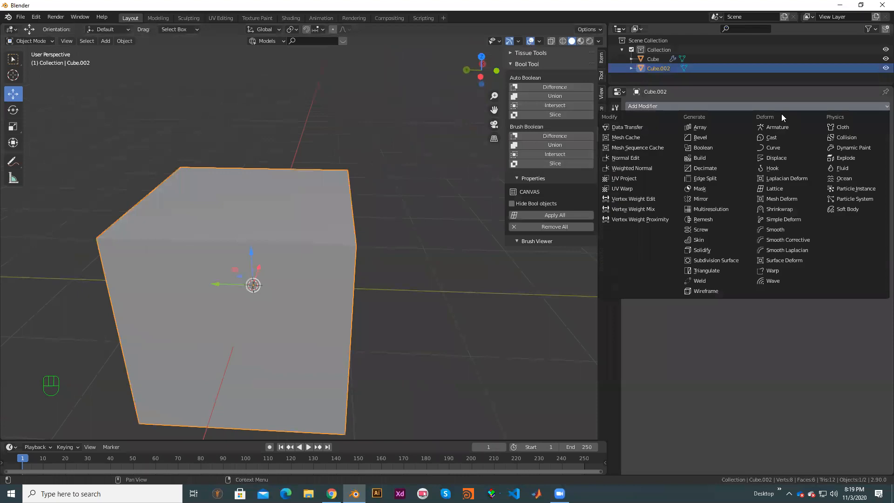
click(726, 127)
scroll(396, 290, down, 3)
middle_drag(348, 307, 266, 304)
click(875, 176)
click(875, 176)
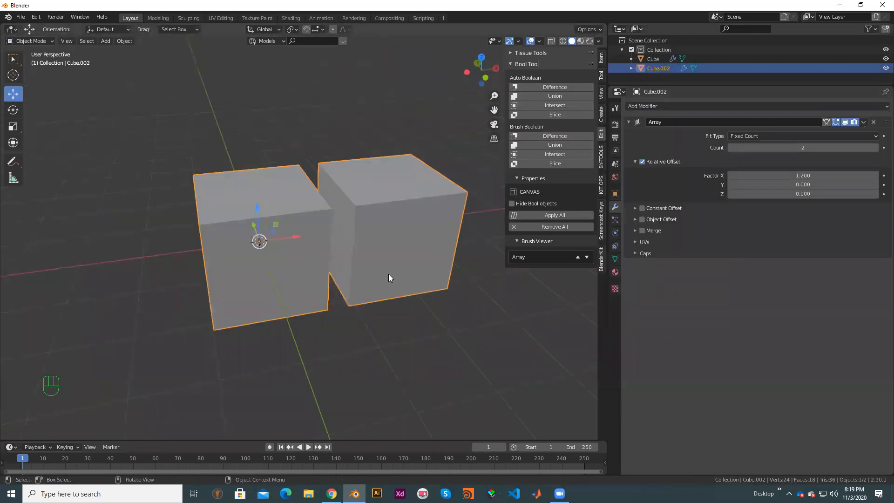
scroll(392, 288, down, 2)
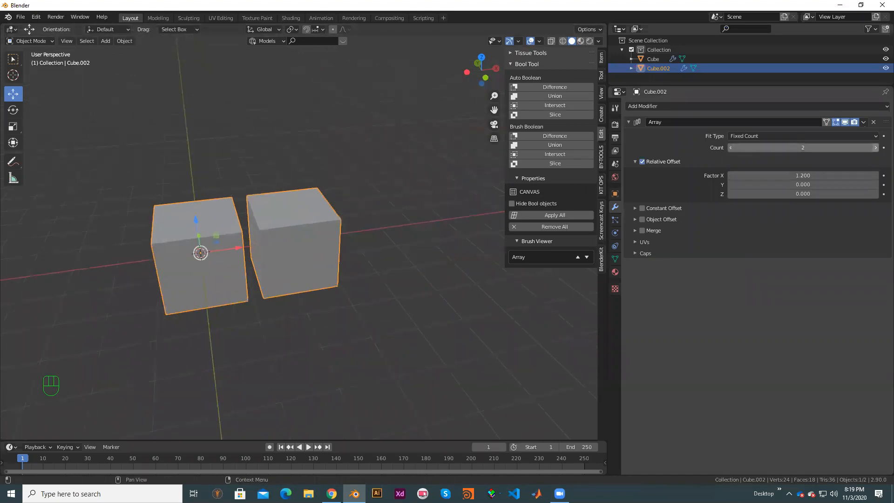
- Set the Array modifier's count to 4 and enlarge the outliner area above the modifier settings
click(875, 148)
click(875, 148)
drag(732, 86, 732, 124)
shift+middle_drag(433, 226, 375, 206)
scroll(388, 236, up, 2)
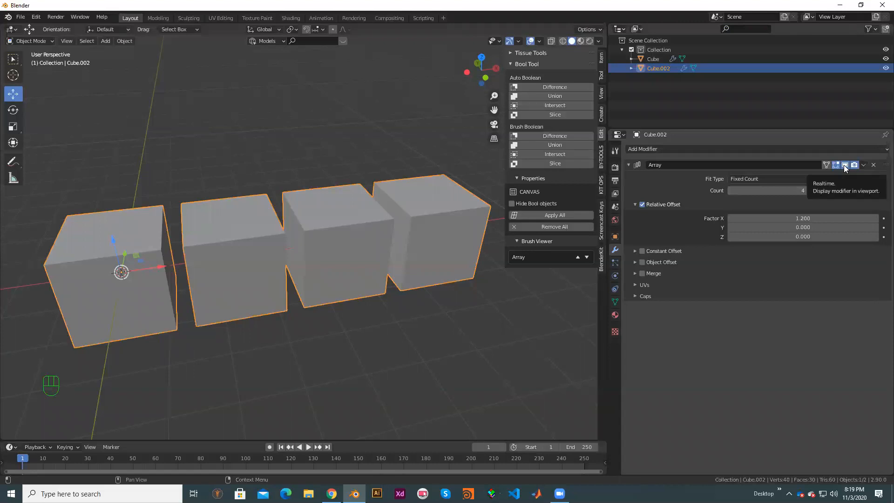
- Compare the cube with and without the array by toggling the Array modifier's viewport display, leaving it displayed
click(845, 165)
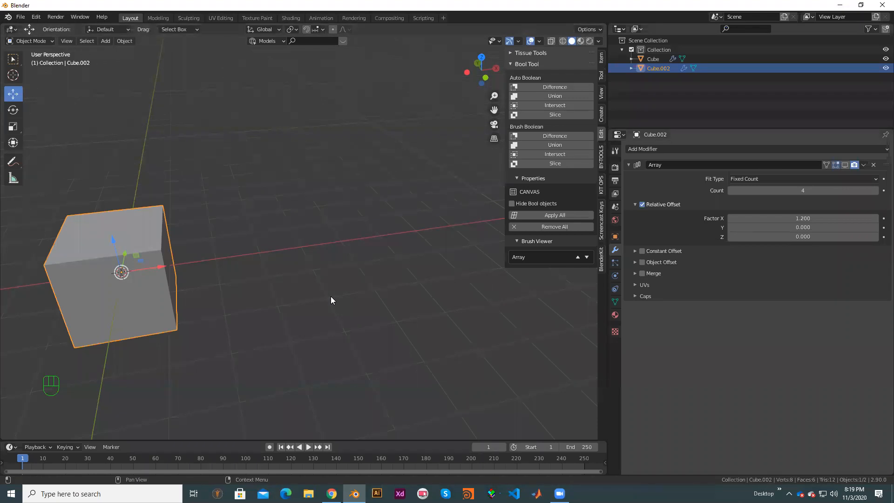
click(848, 165)
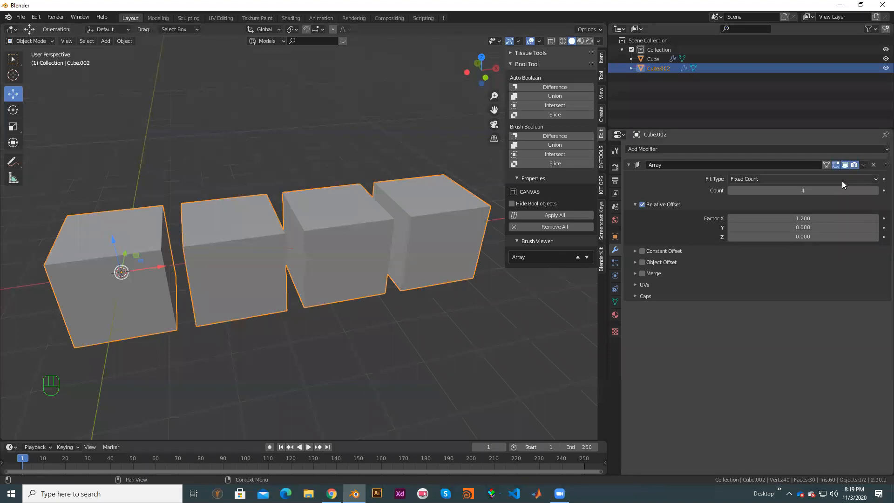
click(844, 166)
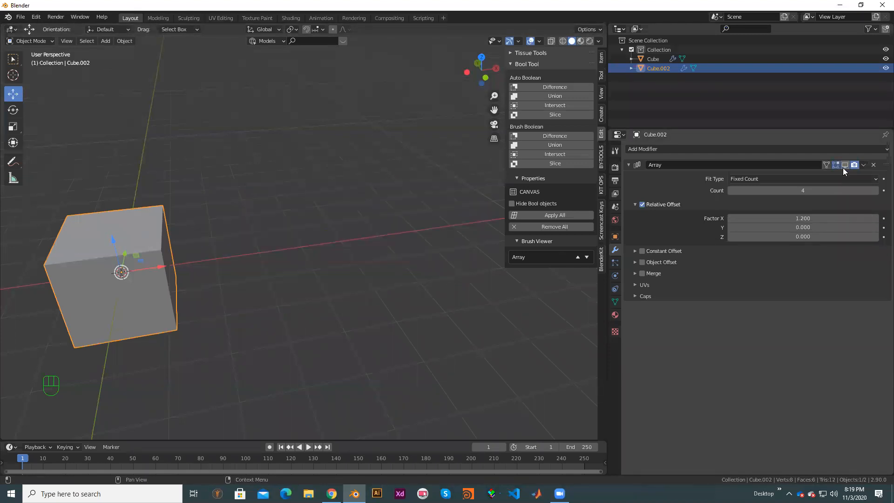
key(ctrl+z)
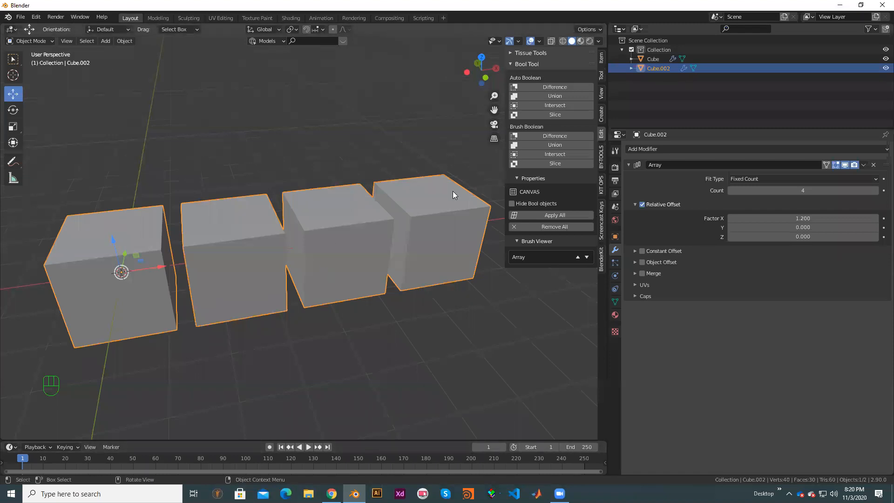
- Hide the 3D viewport's sidebar
key(n)
key(m)
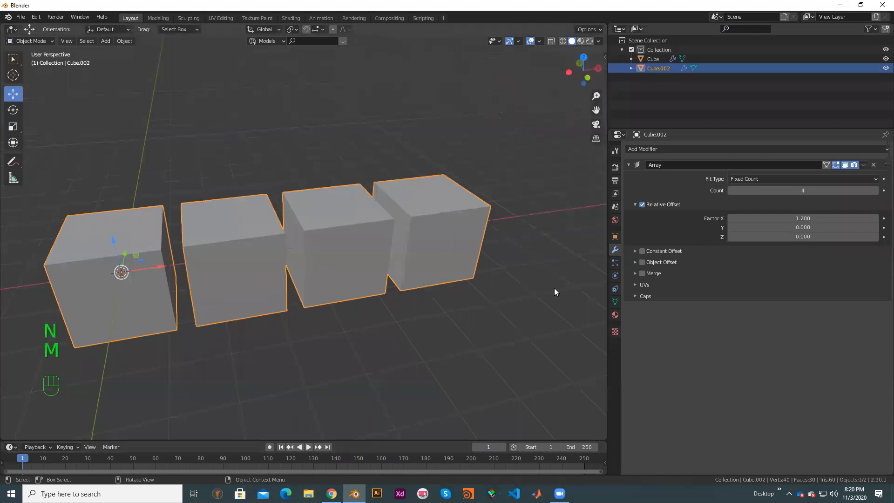
- Toggle the Array modifier's viewport display and render visibility off and back on, leaving both enabled
click(845, 165)
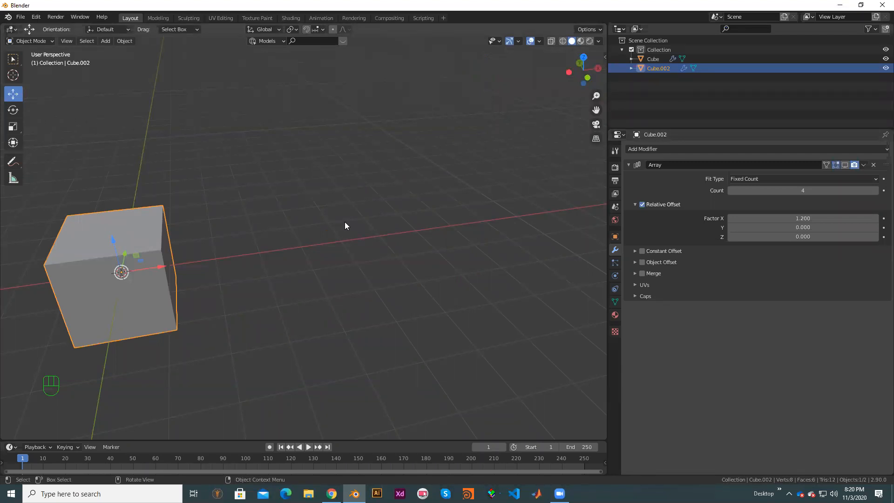
click(844, 166)
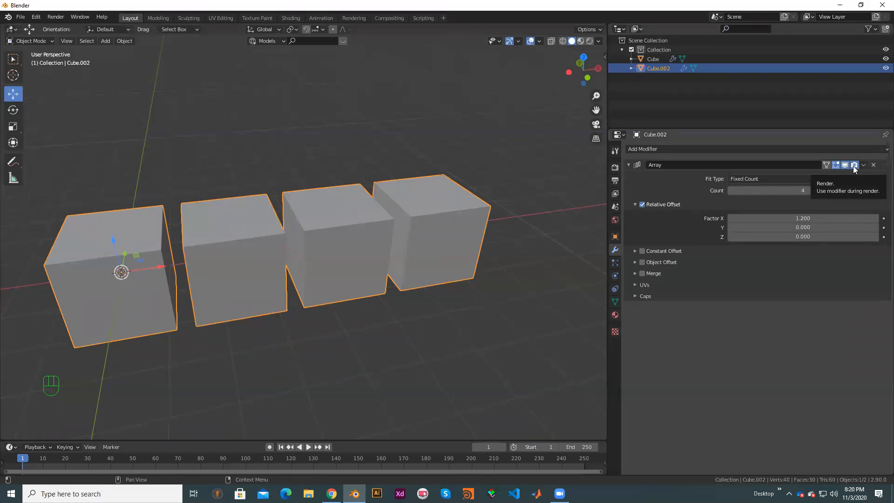
click(854, 165)
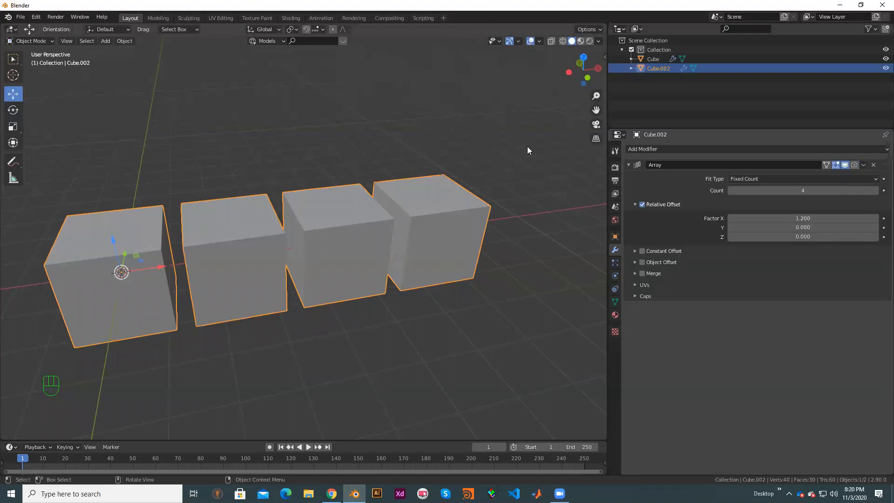
scroll(163, 261, down, 2)
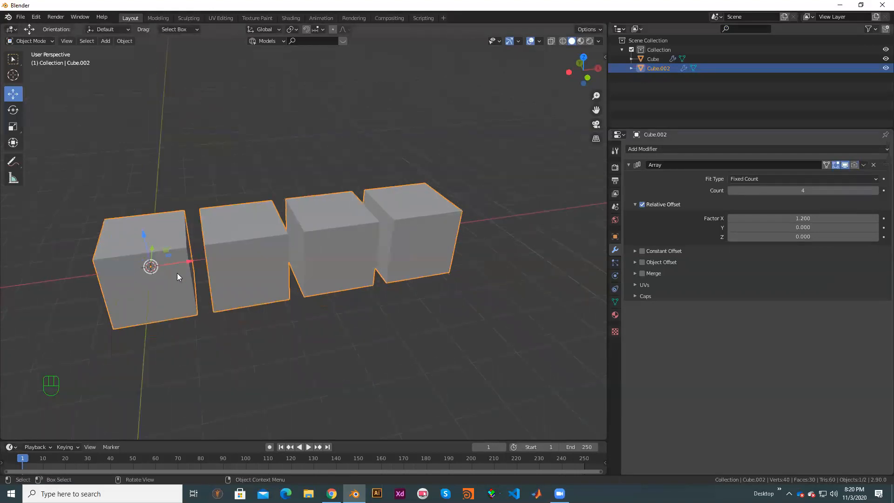
scroll(238, 298, down, 1)
middle_drag(201, 305, 243, 284)
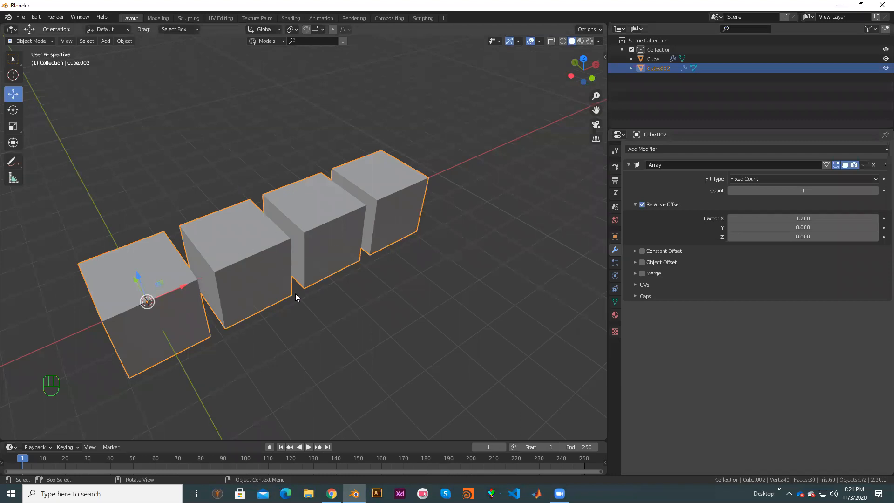
shift+middle_drag(313, 285, 287, 333)
scroll(597, 315, up, 2)
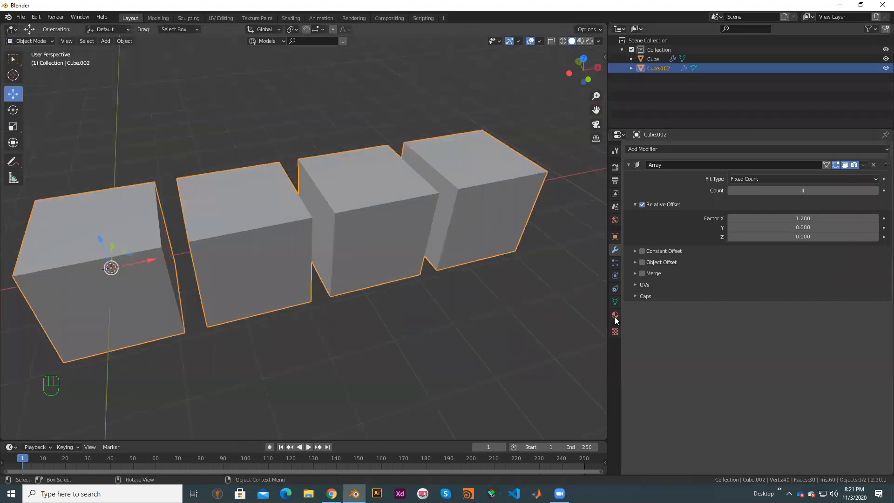
click(855, 165)
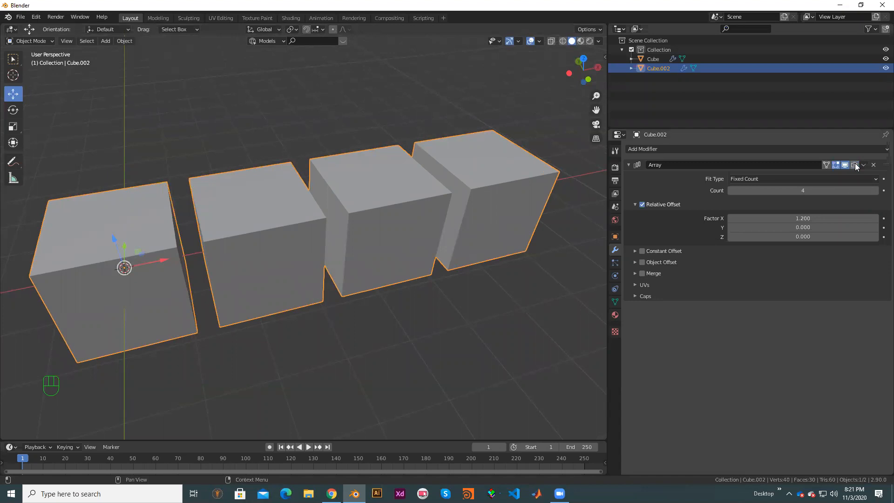
click(855, 165)
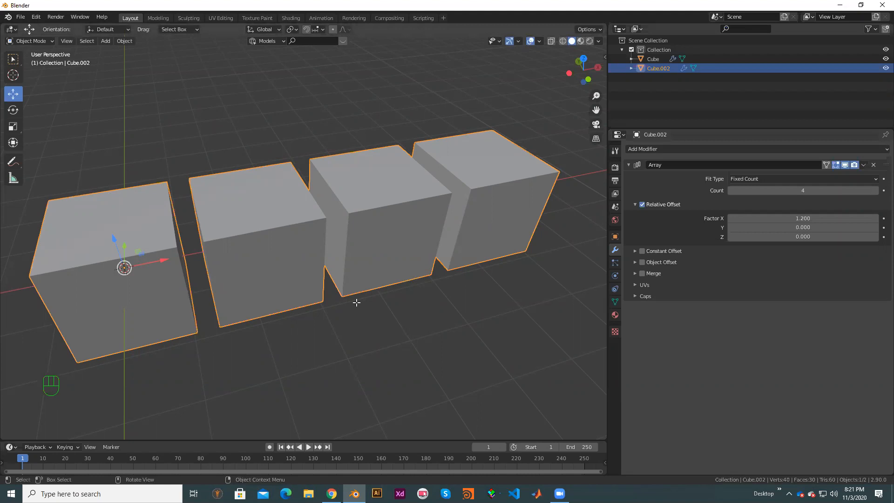
- Check in Edit Mode which of the arrayed cubes has editable geometry, and return to Object Mode
key(Tab)
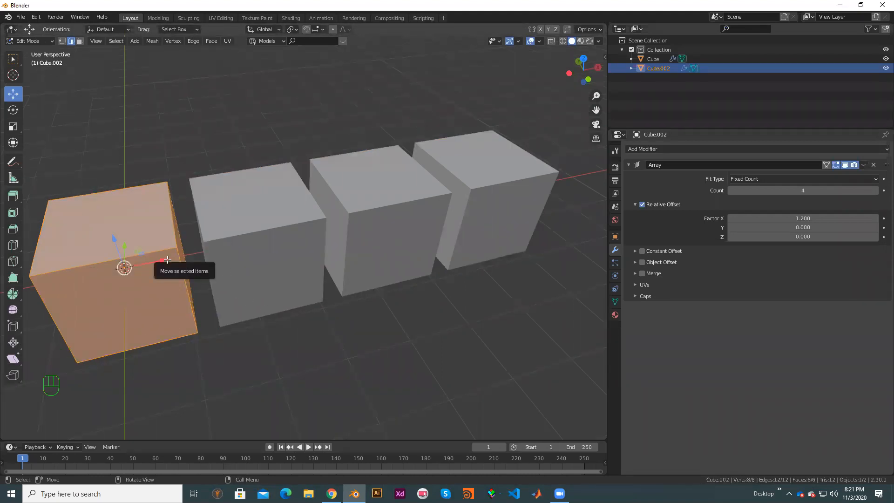
key(Tab)
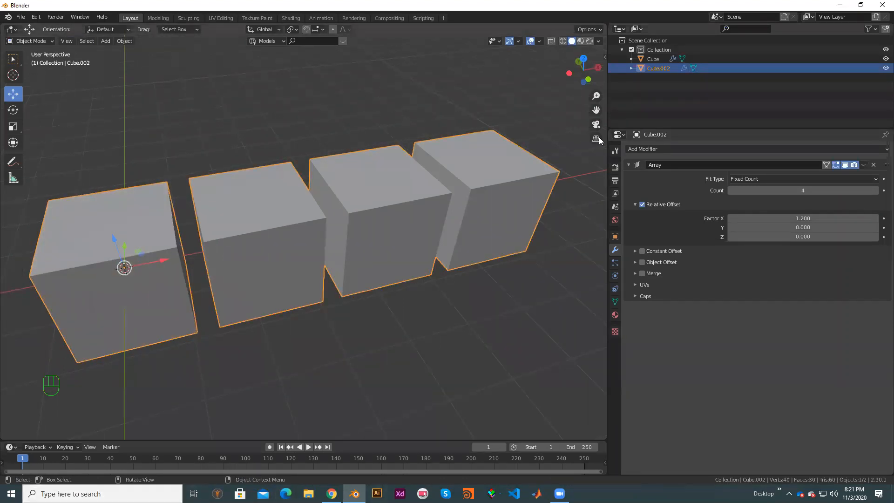
middle_drag(491, 216, 433, 169)
- Move Cube.002 aside along X and delete the overlapping original Cube object
click(652, 59)
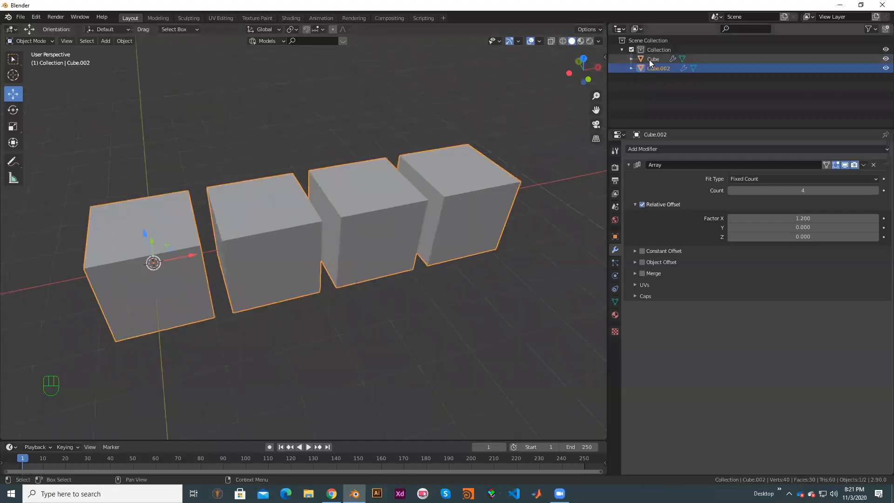
click(457, 216)
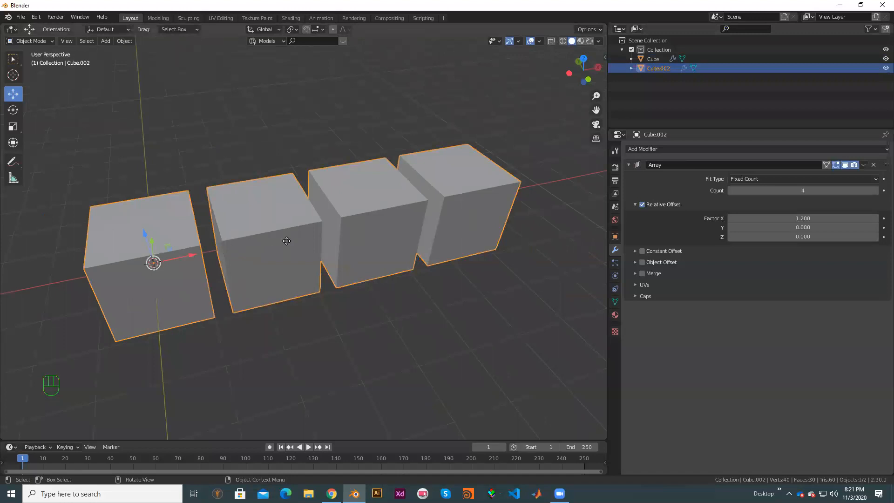
click(118, 242)
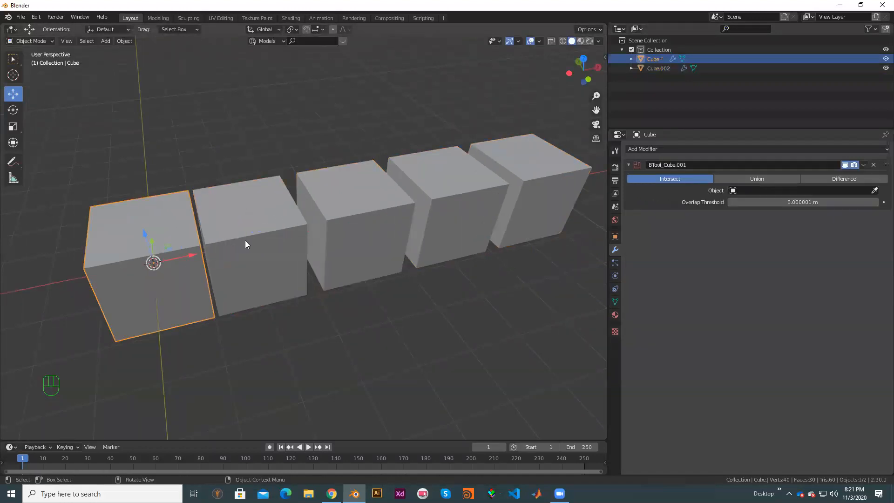
key(Delete)
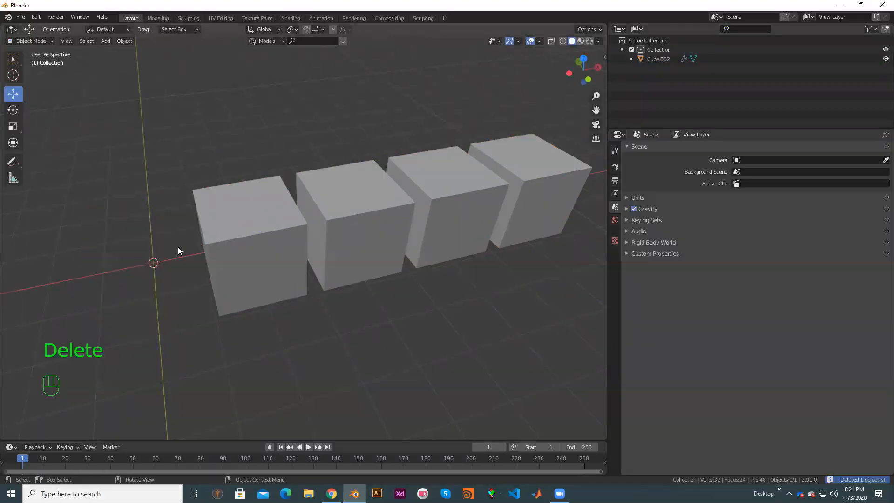
- Move the arrayed Cube.002 along the X axis back to the world origin
click(461, 218)
key(g)
key(x)
click(382, 236)
scroll(247, 252, up, 1)
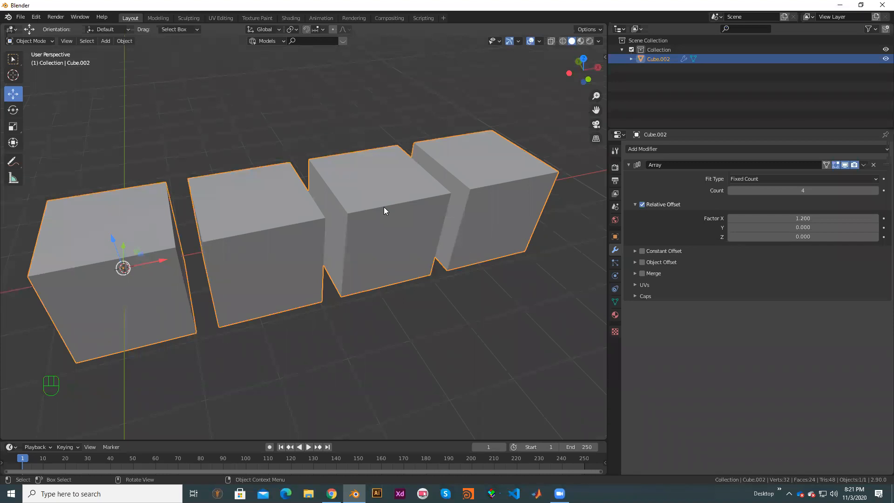
- Compare the unapplied array in Edit Mode and Object Mode, ending in Object Mode
key(Tab)
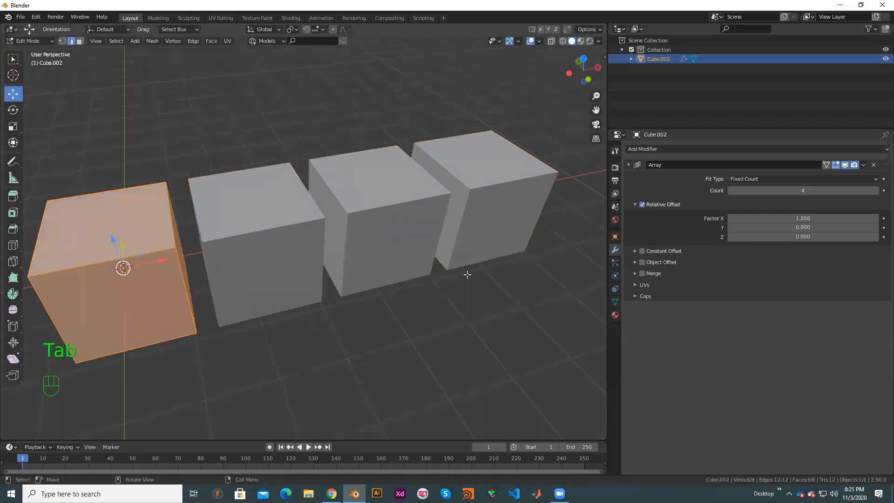
shift+middle_drag(189, 214, 238, 195)
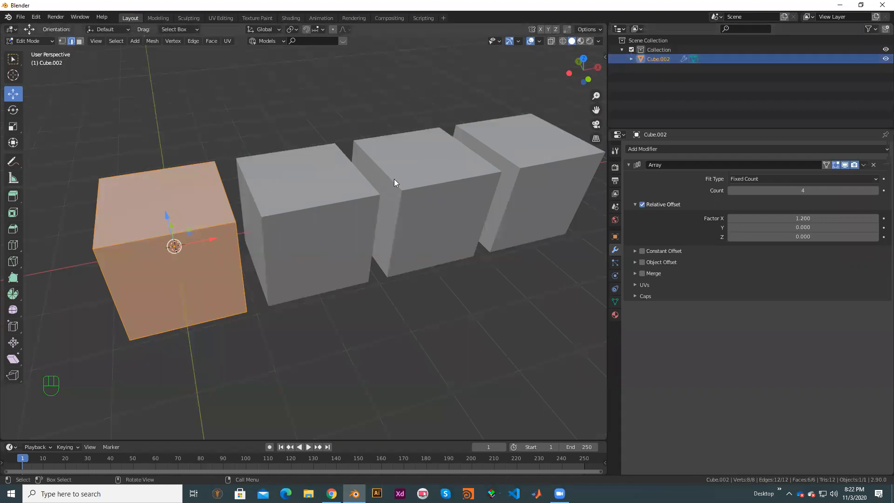
key(Tab)
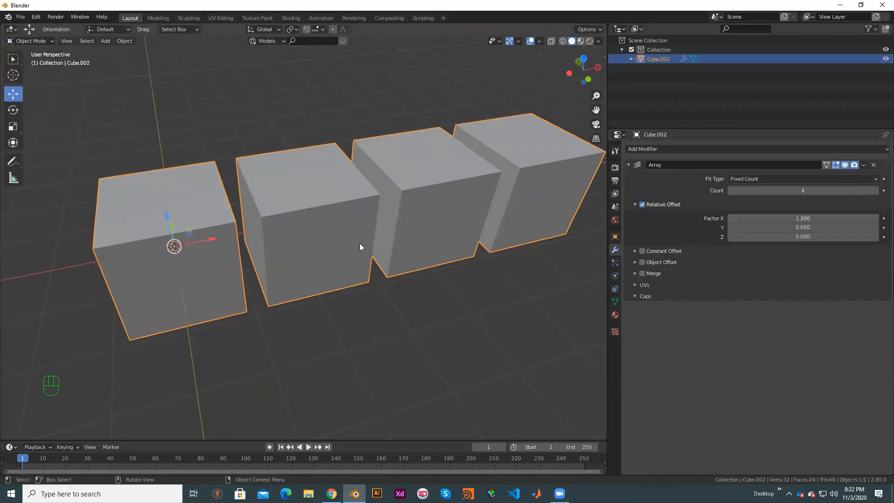
key(Tab)
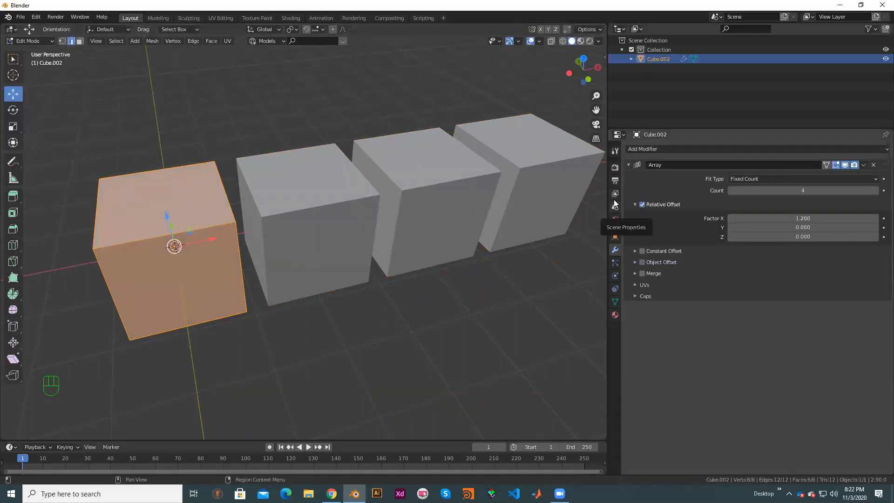
key(Tab)
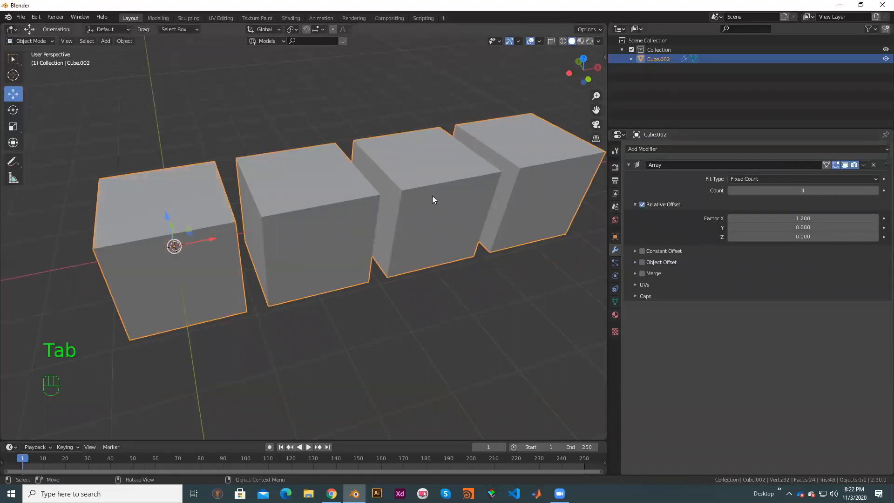
- Apply the Array modifier to Cube.002 and enter Edit Mode on the resulting mesh
click(863, 166)
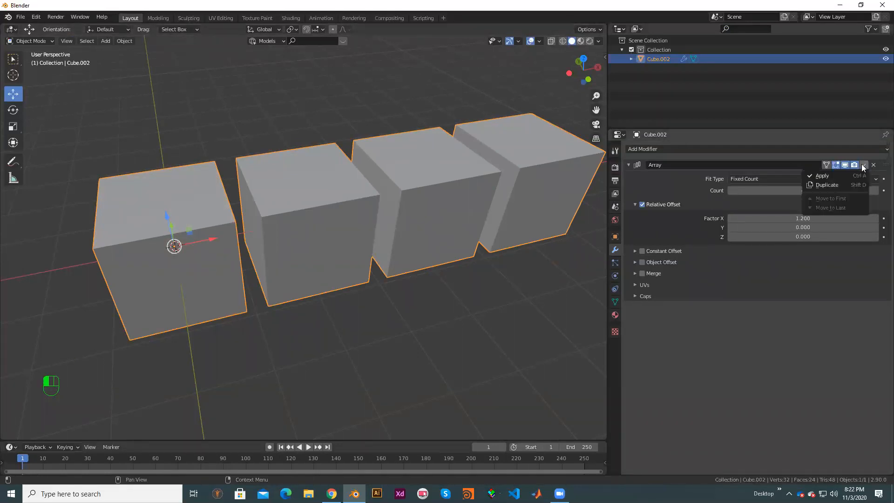
click(839, 175)
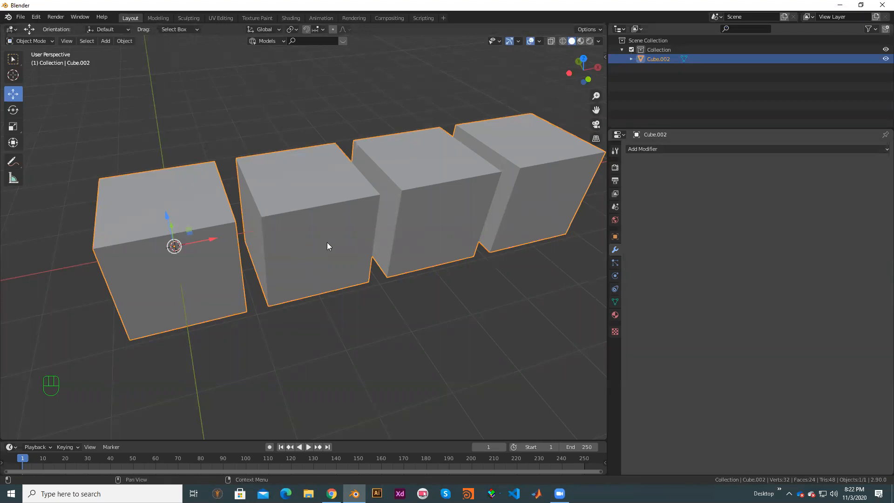
key(Tab)
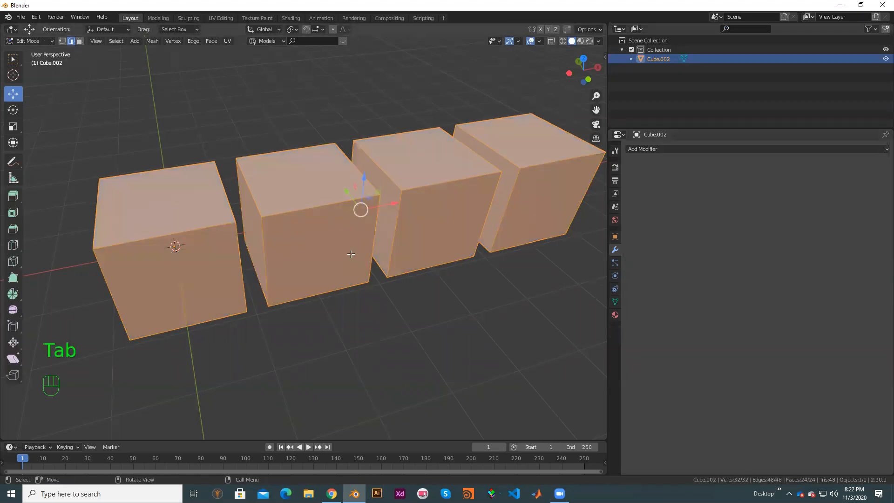
- Switch to face selection and raise the second cube's top face about 1.14 m along Z
scroll(442, 272, down, 2)
middle_drag(437, 266, 478, 205)
click(289, 201)
click(80, 41)
click(275, 200)
drag(271, 105, 271, 106)
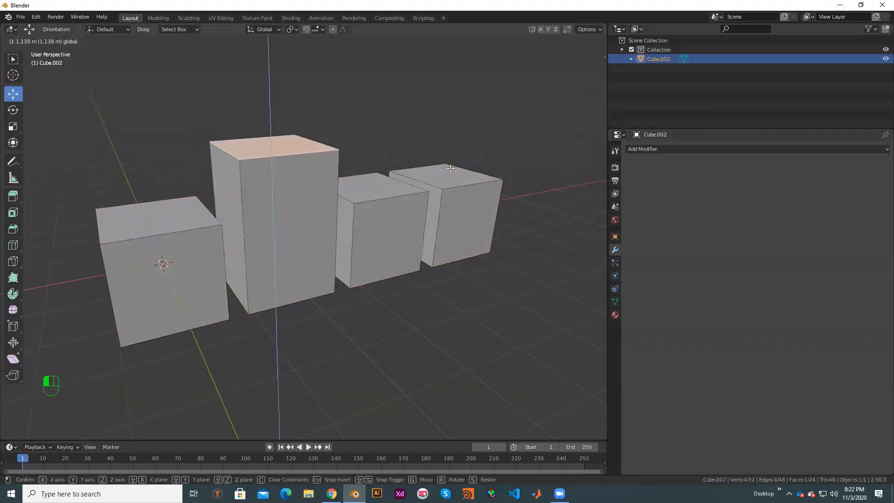
- Raise the fourth cube's top face about 1.96 m along Z, lower the third cube's top face, and return to Object Mode
click(451, 168)
drag(453, 138, 462, 54)
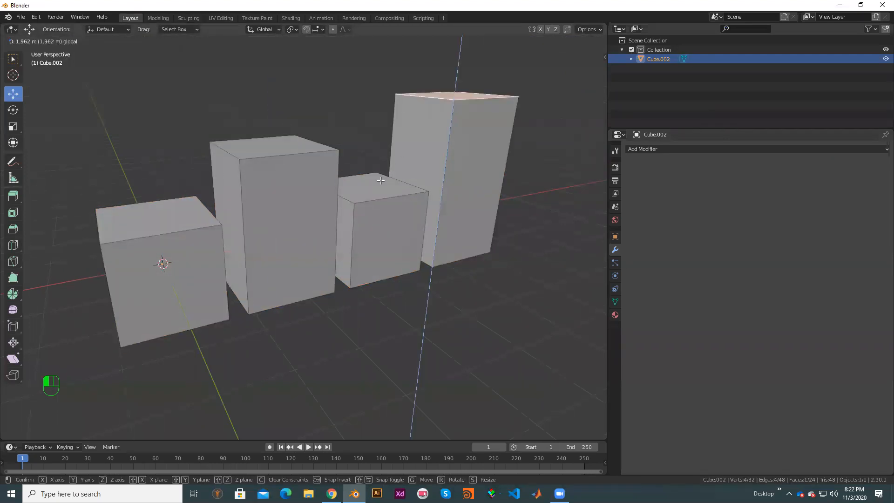
click(382, 182)
drag(371, 170, 371, 179)
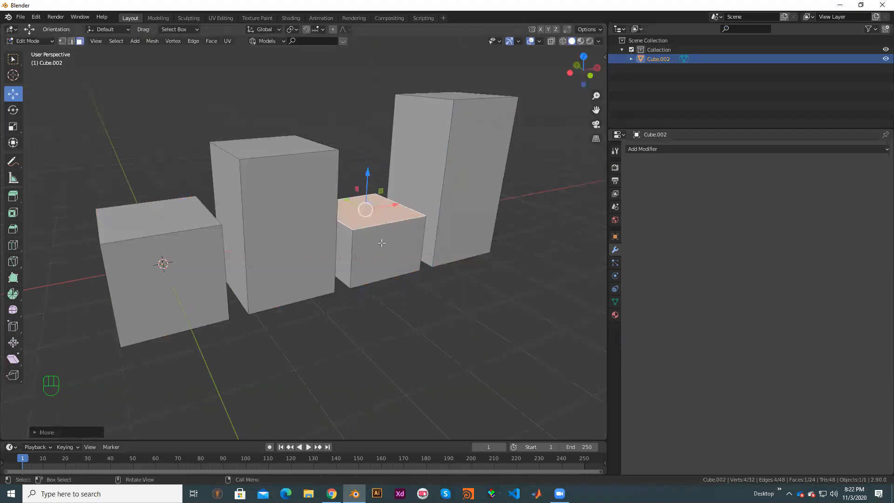
key(KP_1)
key(Tab)
- Examine the heights of the four blocks in front view and from several perspective angles
scroll(351, 272, down, 1)
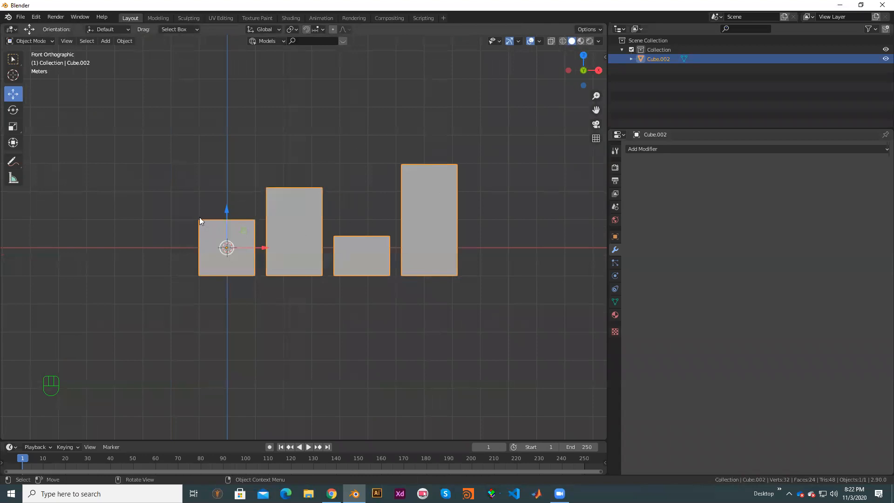
scroll(300, 264, up, 1)
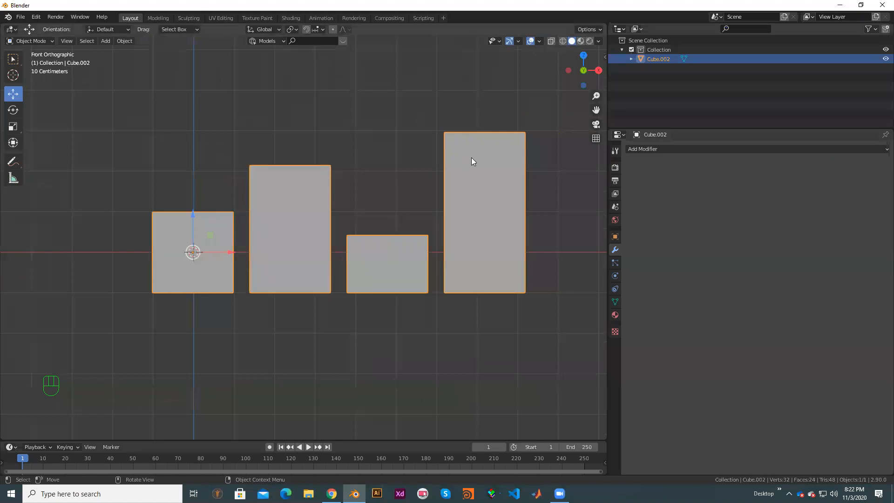
scroll(417, 195, down, 1)
middle_drag(440, 215, 406, 220)
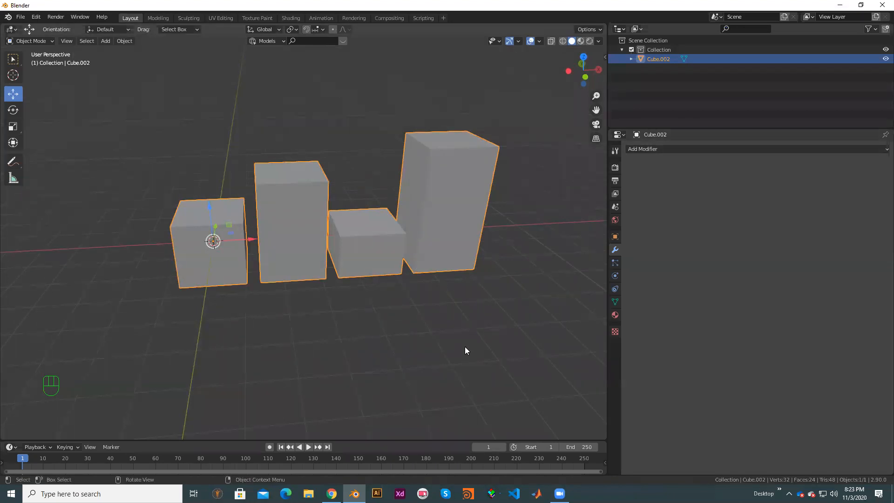
scroll(474, 313, up, 2)
scroll(512, 308, down, 1)
scroll(512, 308, down, 1)
scroll(446, 255, up, 2)
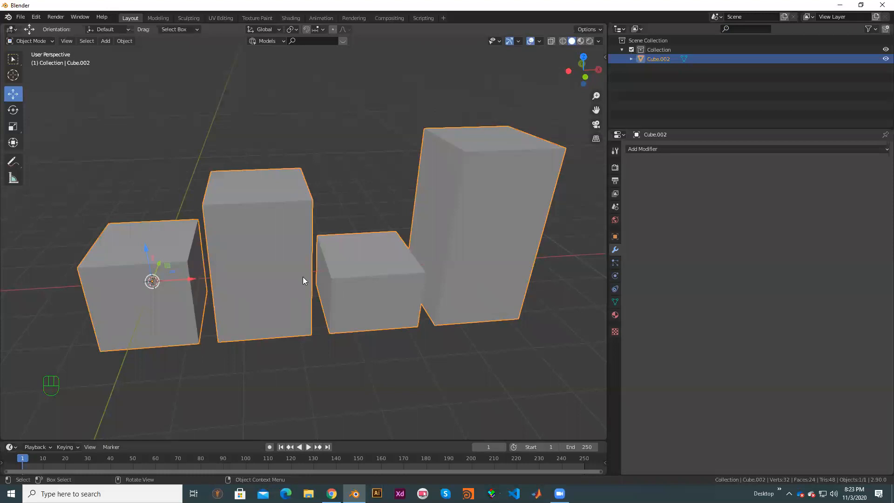
middle_drag(355, 278, 398, 274)
shift+middle_drag(280, 180, 297, 166)
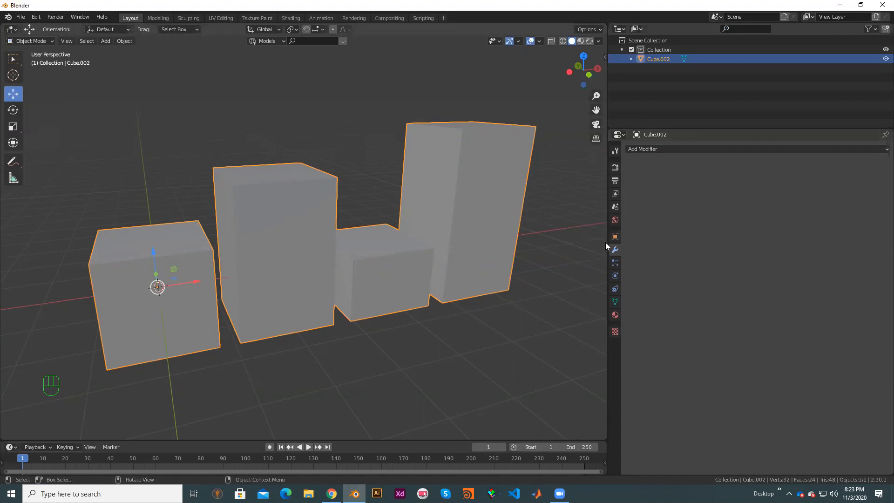
- Widen the 3D viewport by narrowing the outliner and properties area, and open the list of available modifiers for Cube.002
drag(609, 240, 690, 243)
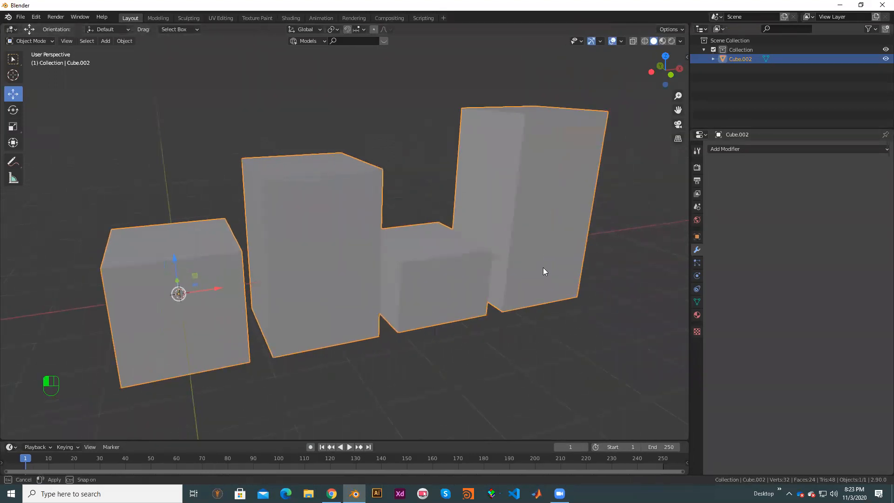
middle_drag(409, 283, 422, 286)
middle_drag(498, 321, 572, 321)
shift+middle_drag(515, 343, 517, 326)
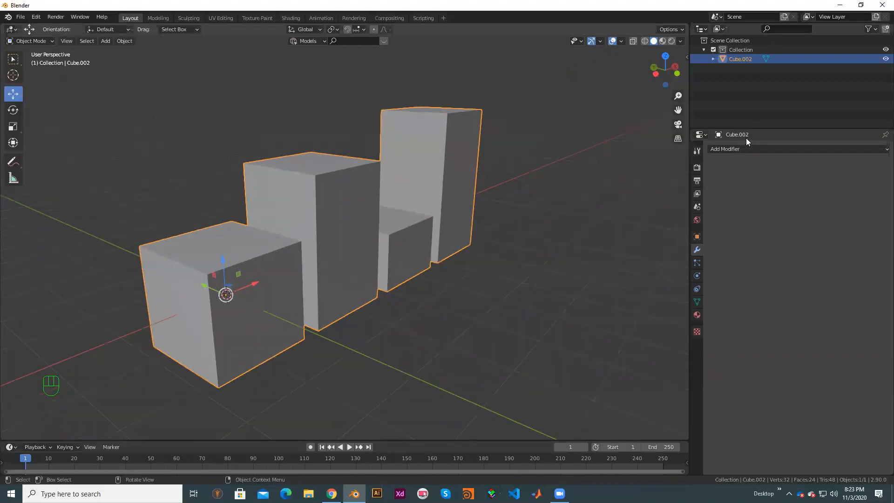
click(791, 149)
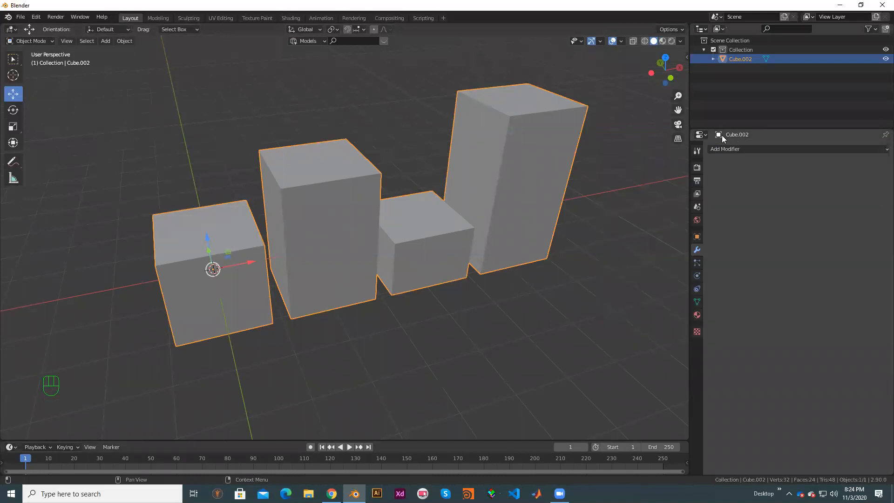
shift+middle_drag(459, 224, 759, 420)
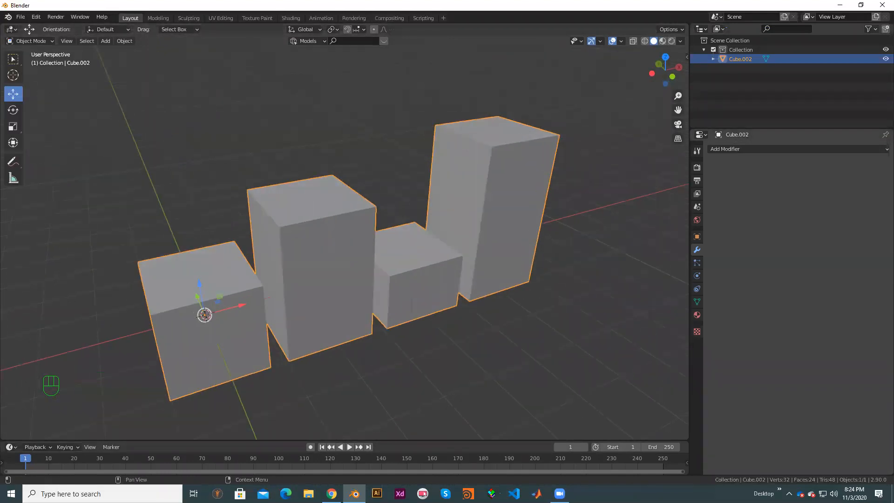